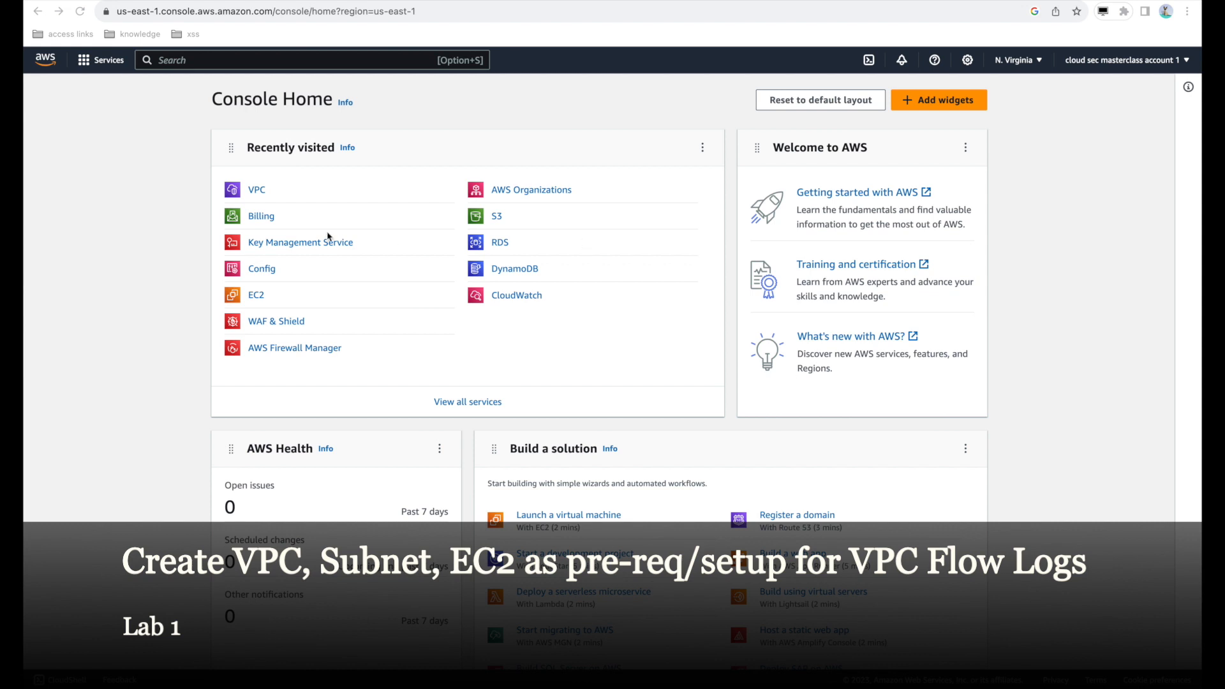
# Step: Start creating a new VPC from the VPC list, with VPC and more as the resources to create
pyautogui.click(253, 193)
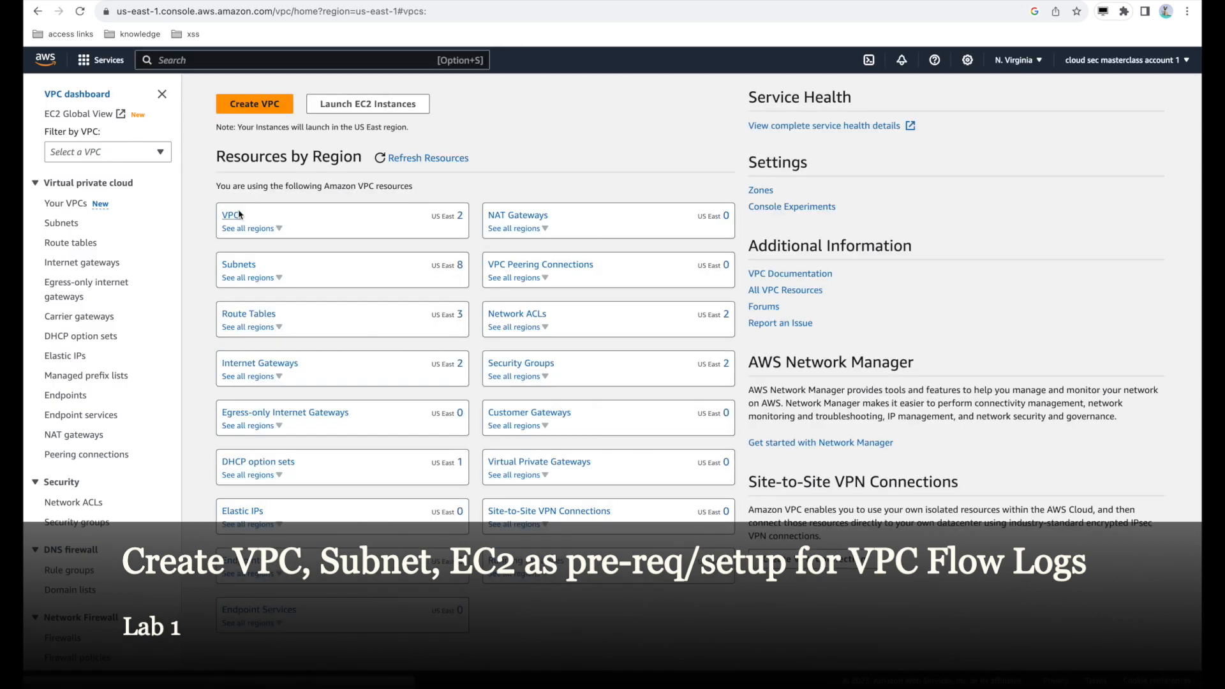
pyautogui.click(233, 215)
pyautogui.click(1106, 87)
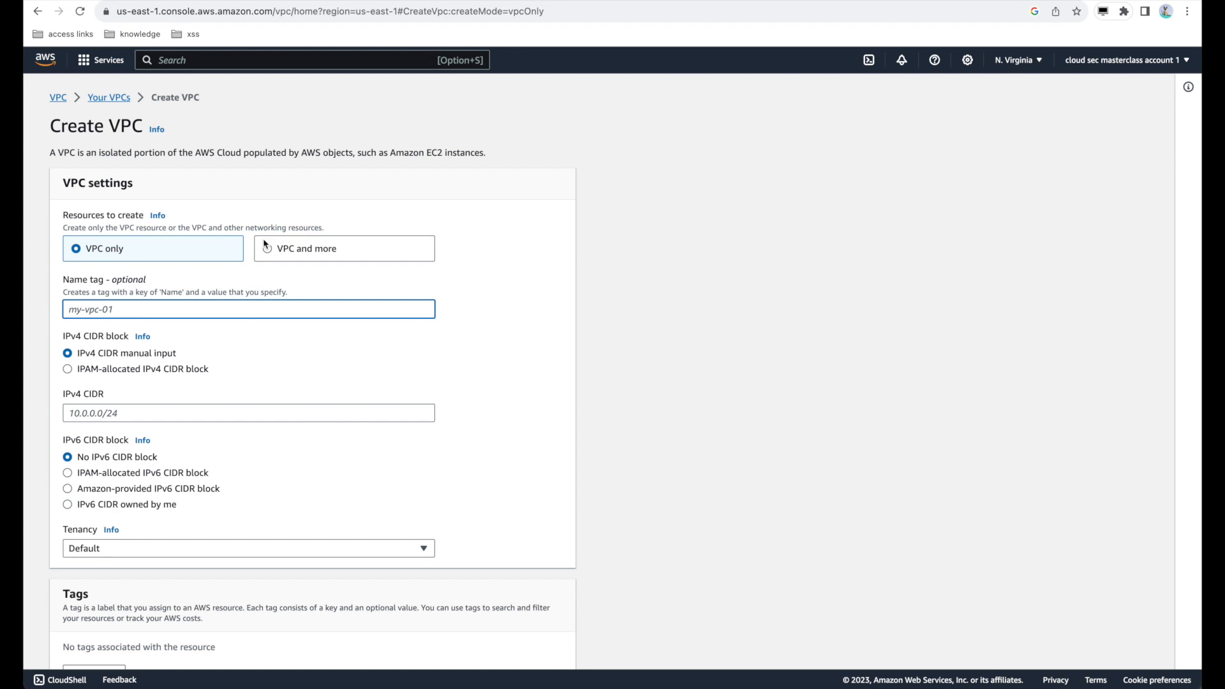
pyautogui.click(290, 255)
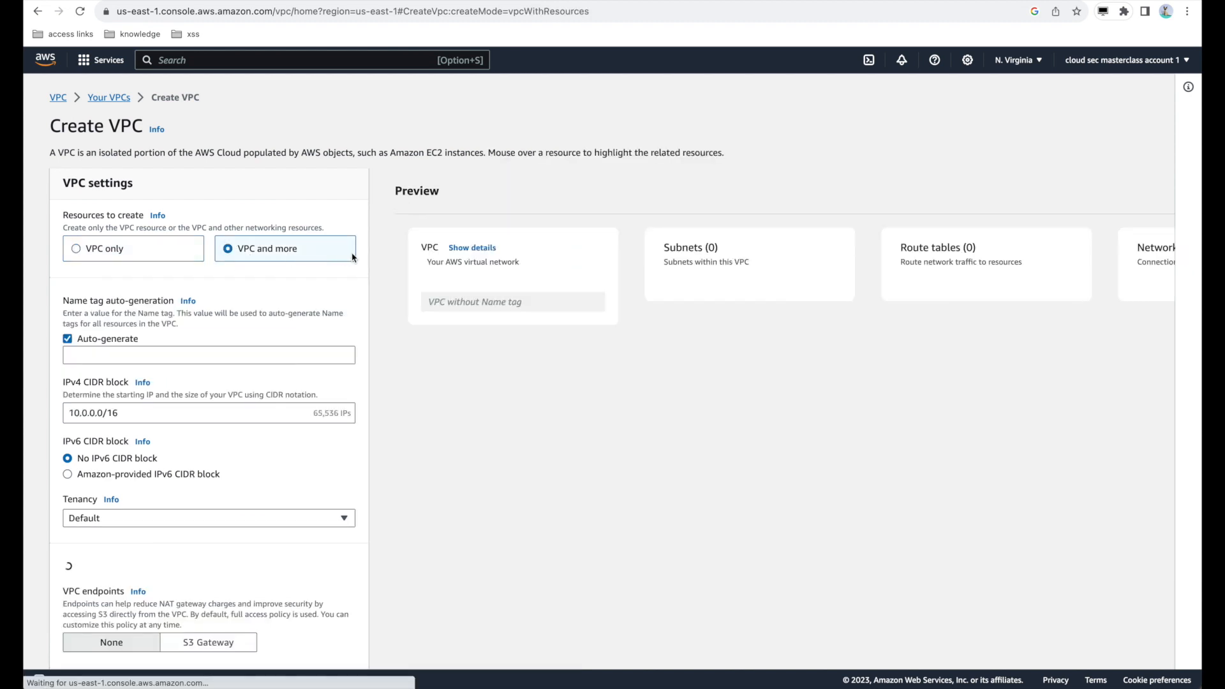
# Step: Set the new VPC to one Availability Zone and zero private subnets
pyautogui.scroll(-1, 282, 259)
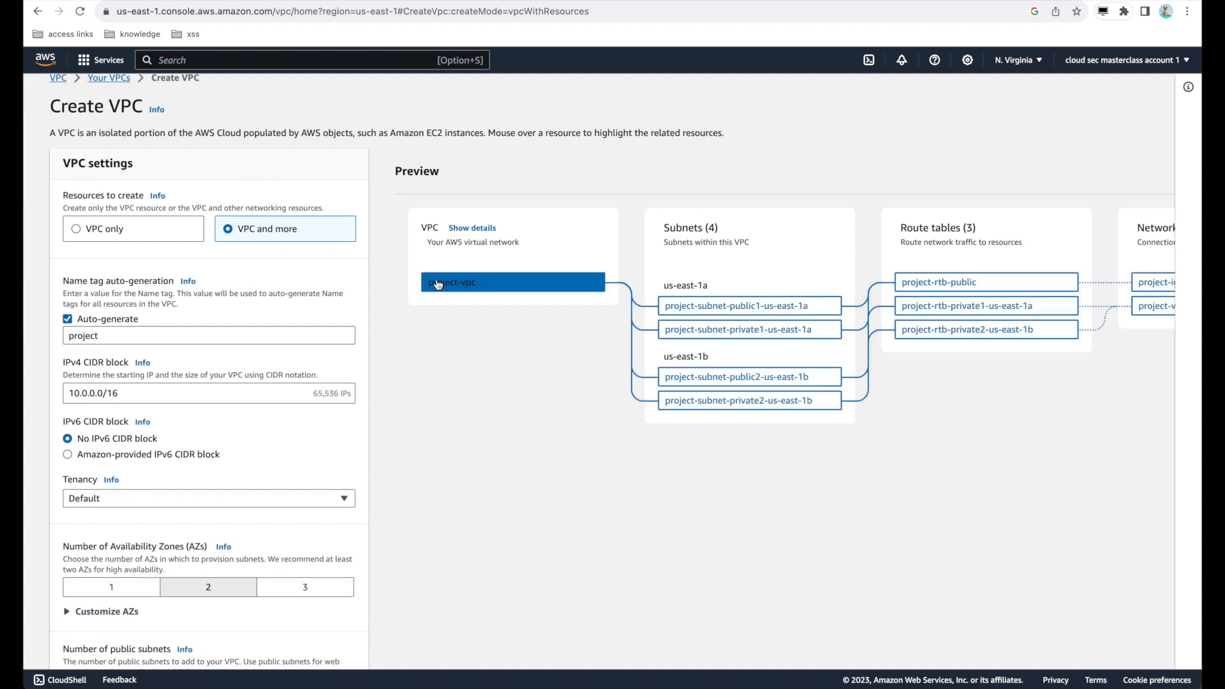
pyautogui.scroll(-3, 105, 391)
pyautogui.click(109, 397)
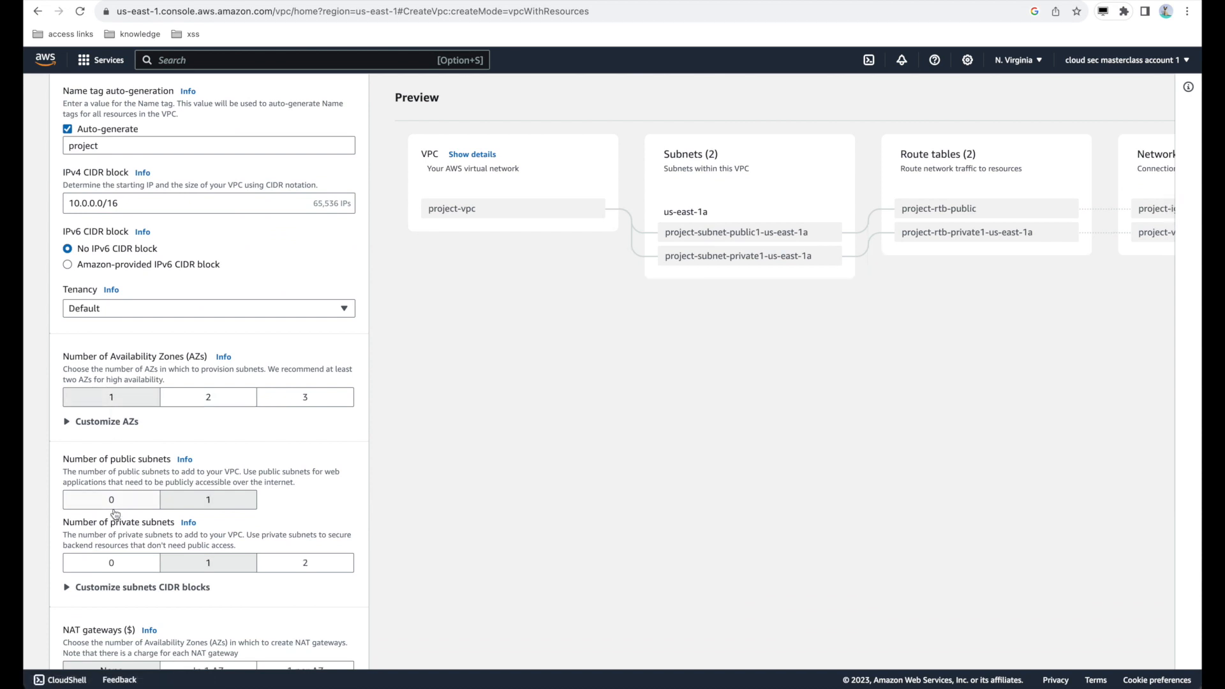
pyautogui.click(131, 567)
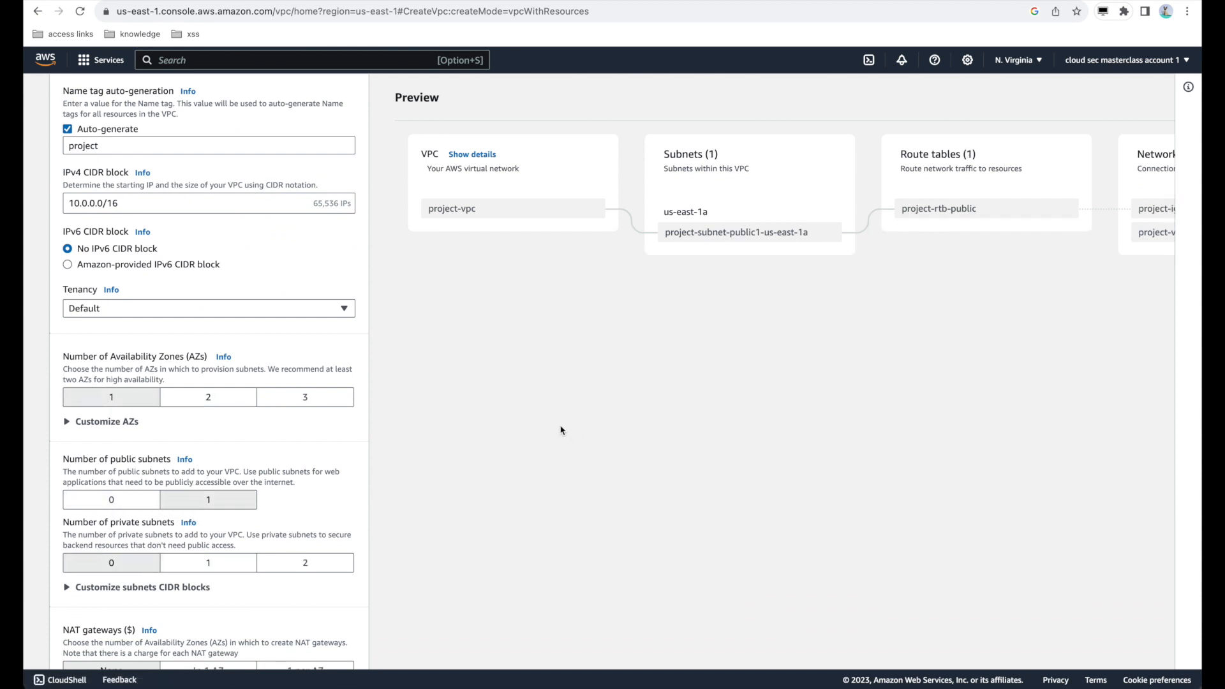
# Step: Review the remaining VPC settings, including NAT gateways, endpoints and DNS options, and create the VPC
pyautogui.scroll(1, 560, 430)
pyautogui.scroll(1, 560, 430)
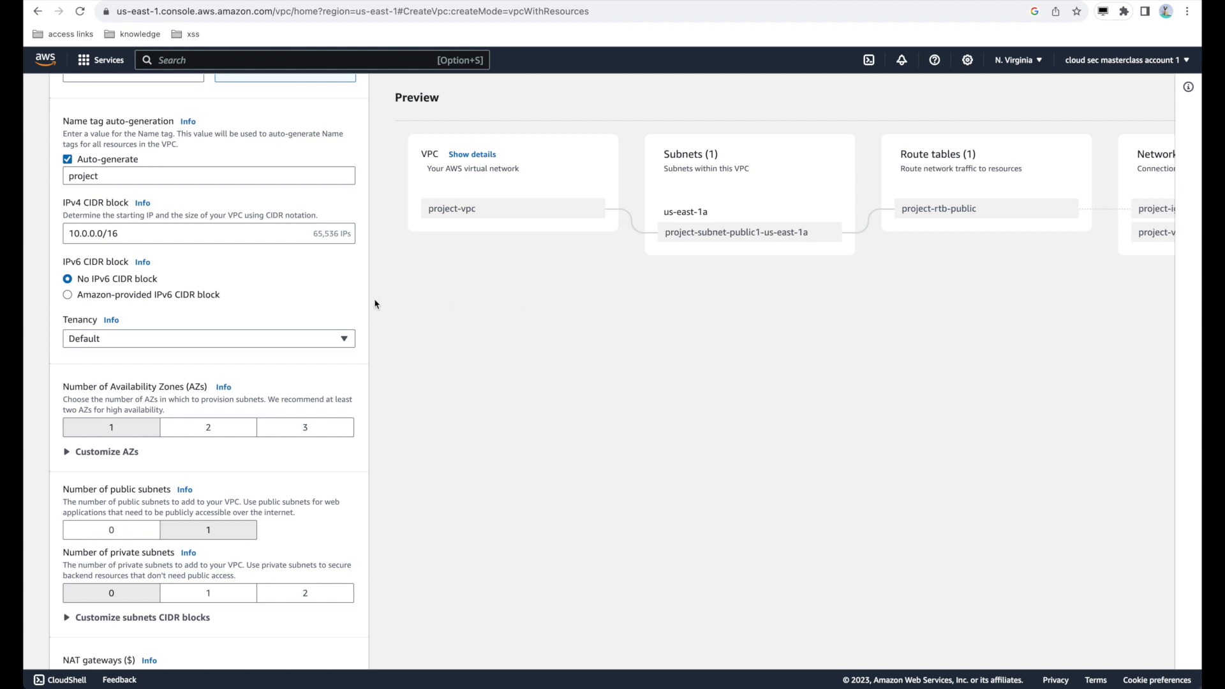
pyautogui.scroll(-4, 236, 400)
pyautogui.scroll(-1, 224, 400)
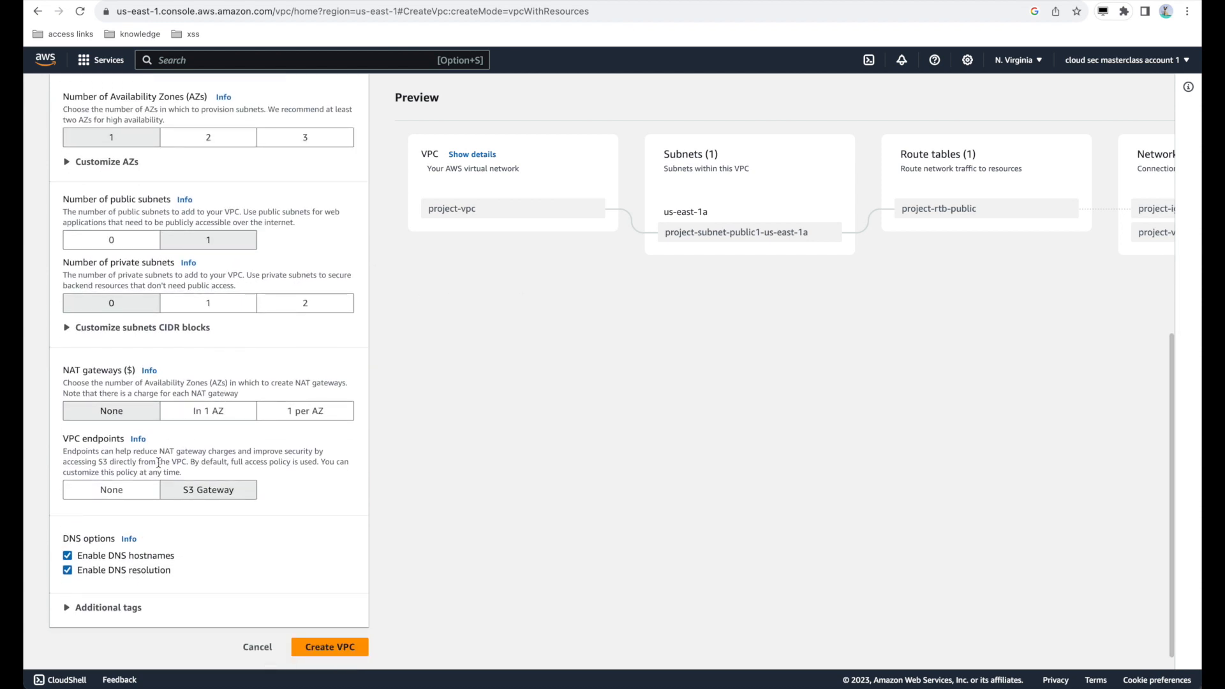
pyautogui.click(330, 648)
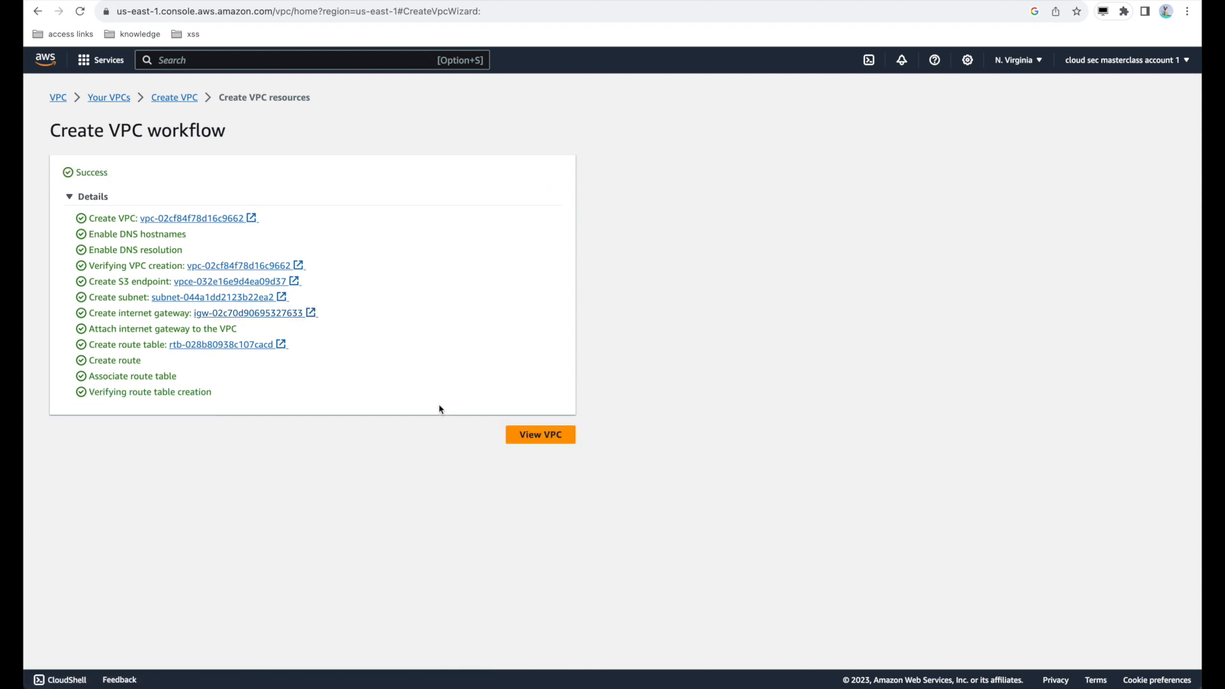
# Step: View the new VPC, find project-vpc in the VPC list and examine its resource map
pyautogui.click(541, 436)
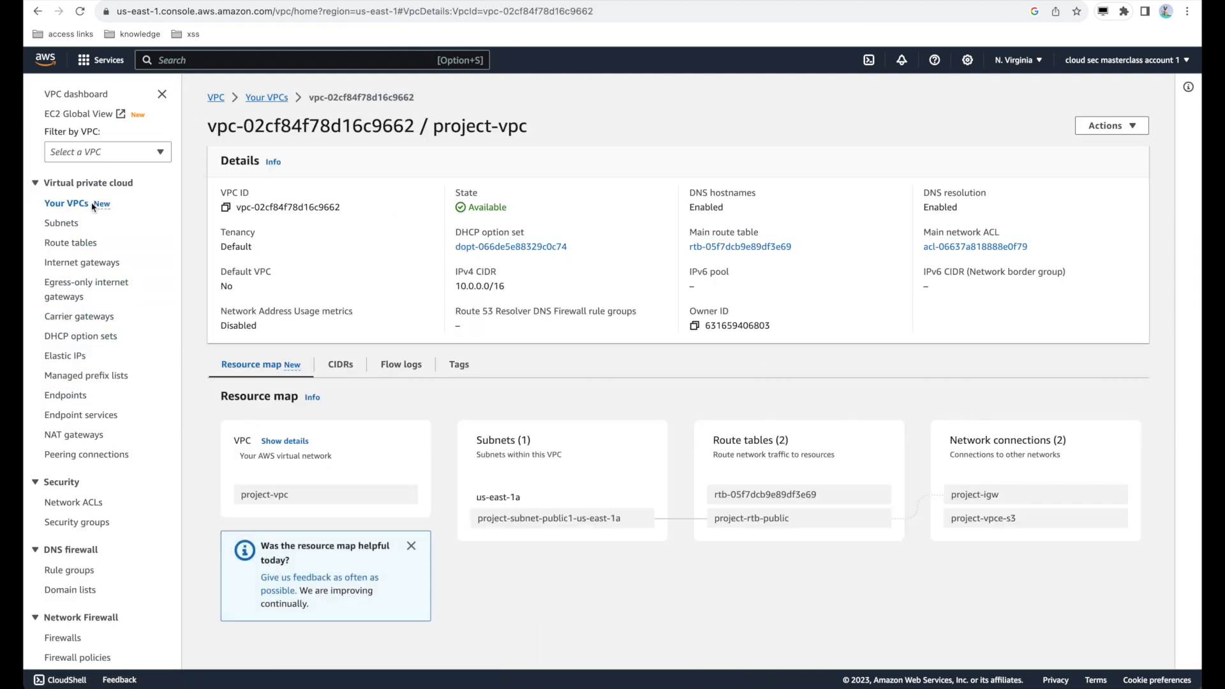
pyautogui.click(93, 204)
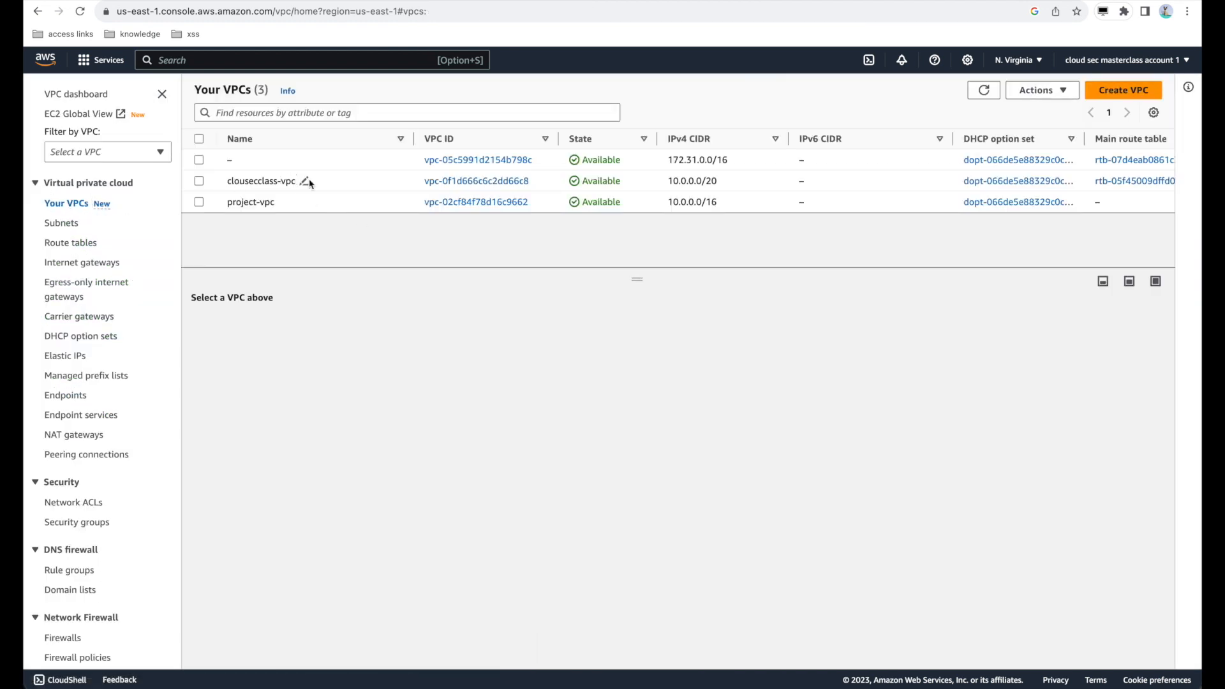
pyautogui.click(199, 203)
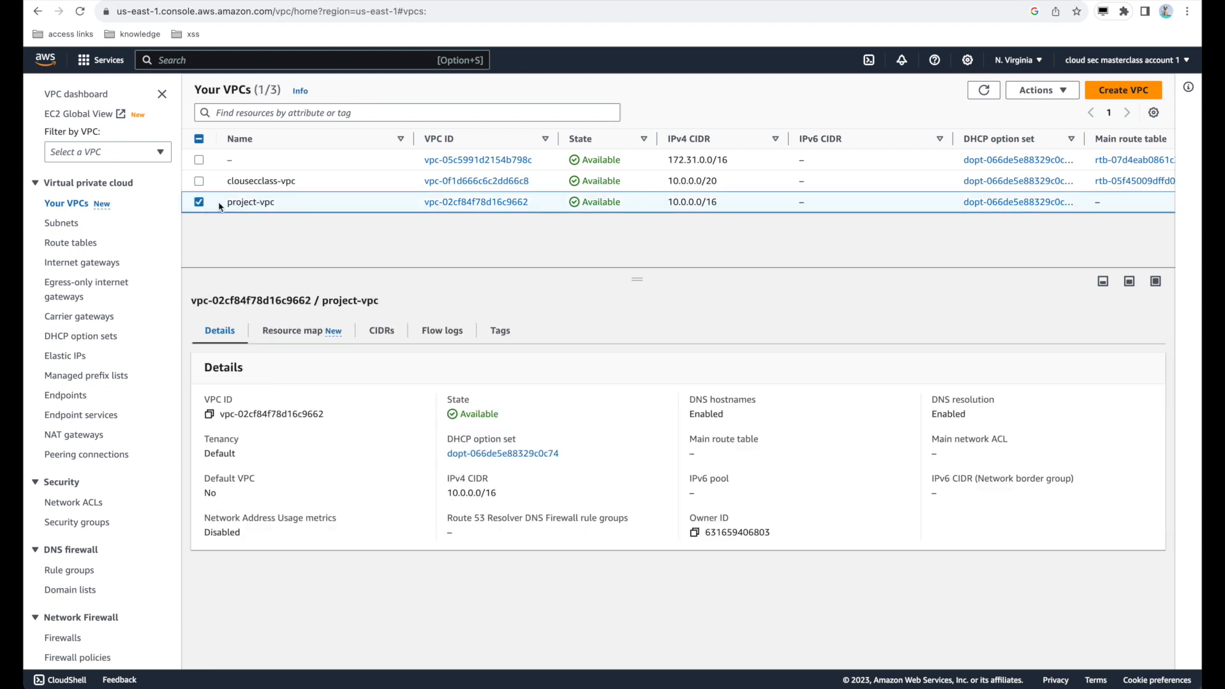
pyautogui.click(313, 335)
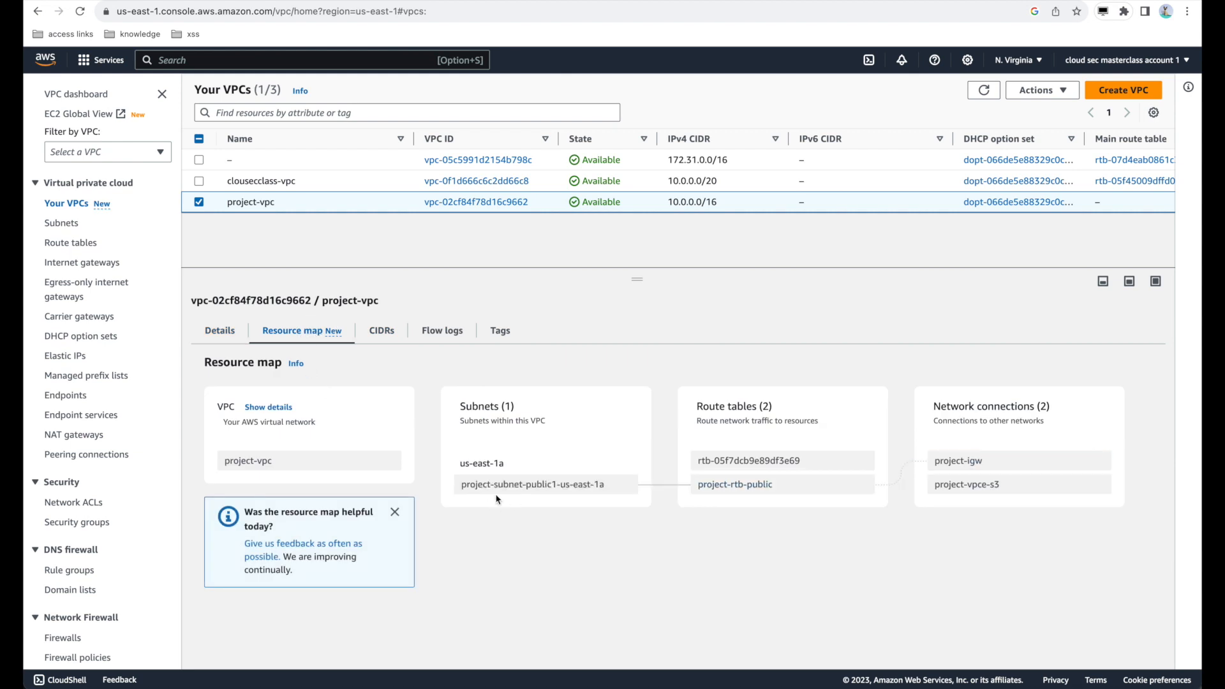
pyautogui.moveTo(492, 492)
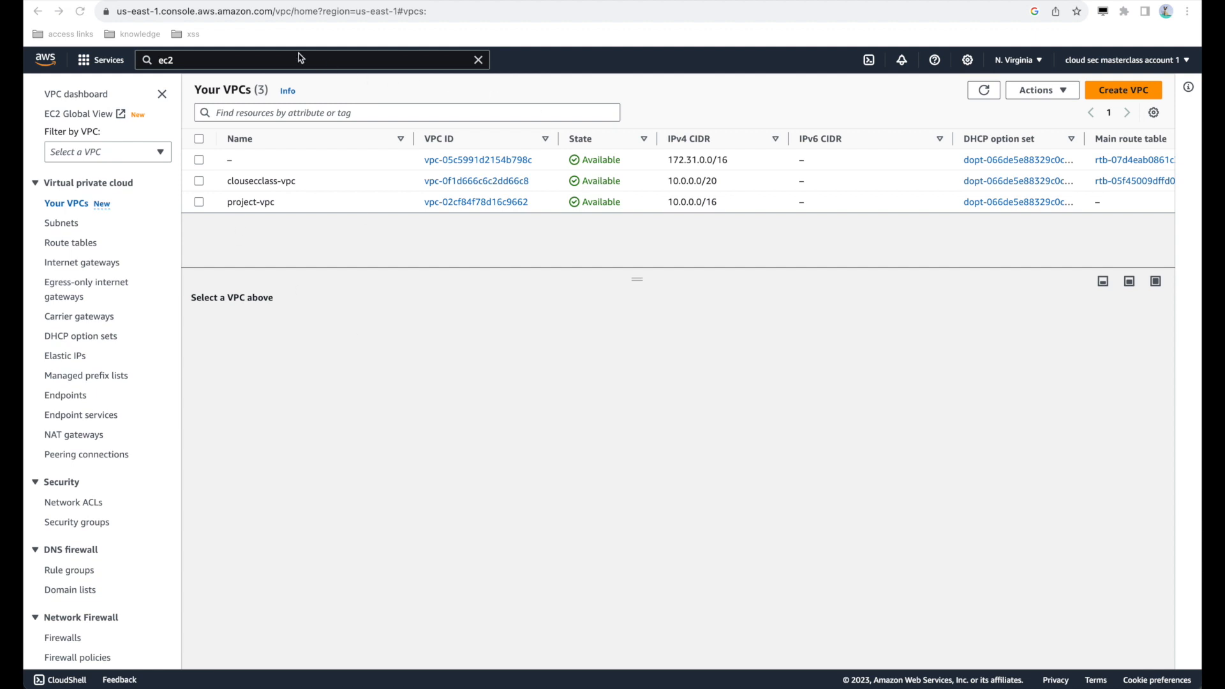
# Step: Search the services for ec2 and open the EC2 dashboard in a separate browser tab
pyautogui.click(209, 60)
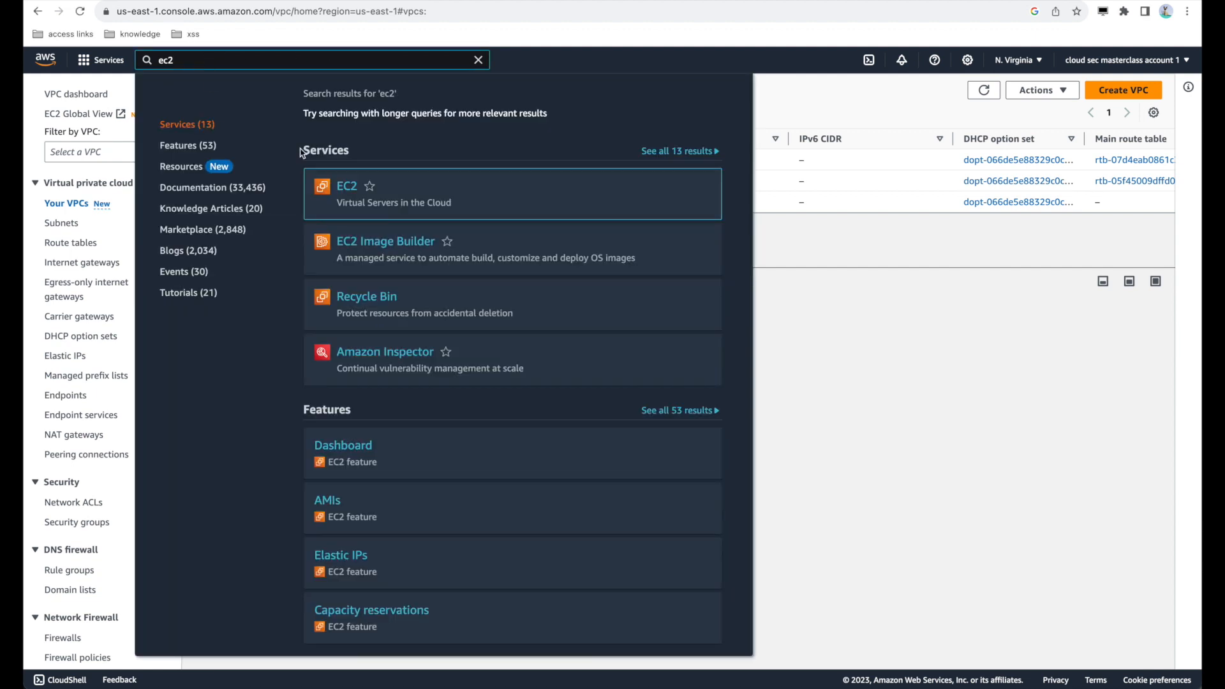
pyautogui.rightClick(350, 186)
pyautogui.click(379, 204)
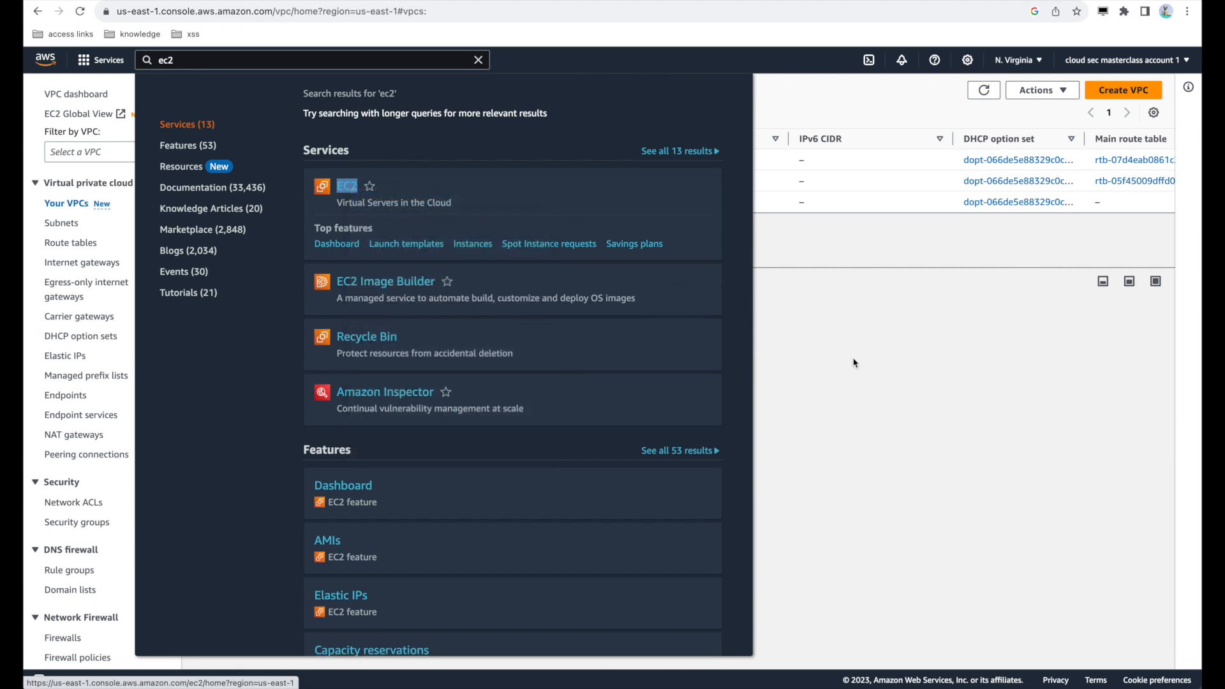
pyautogui.click(853, 358)
pyautogui.click(1084, 2)
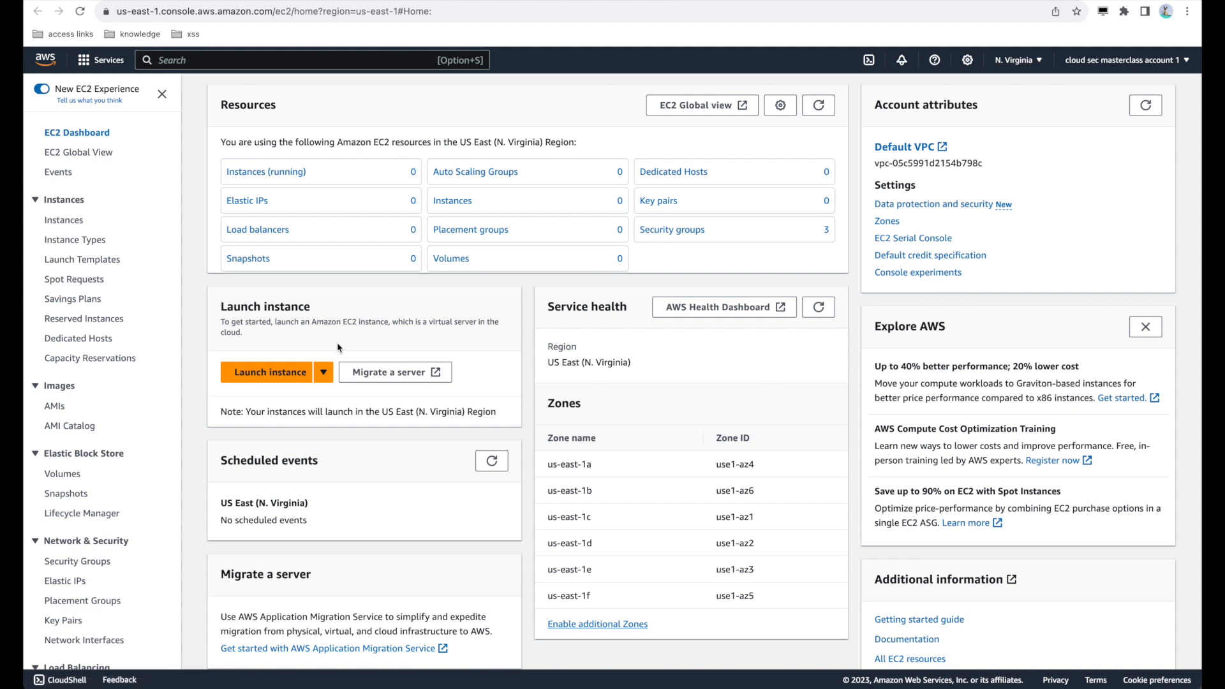
# Step: Start launching an EC2 instance named ec2-demo and set its instance type to t2.nano
pyautogui.click(271, 381)
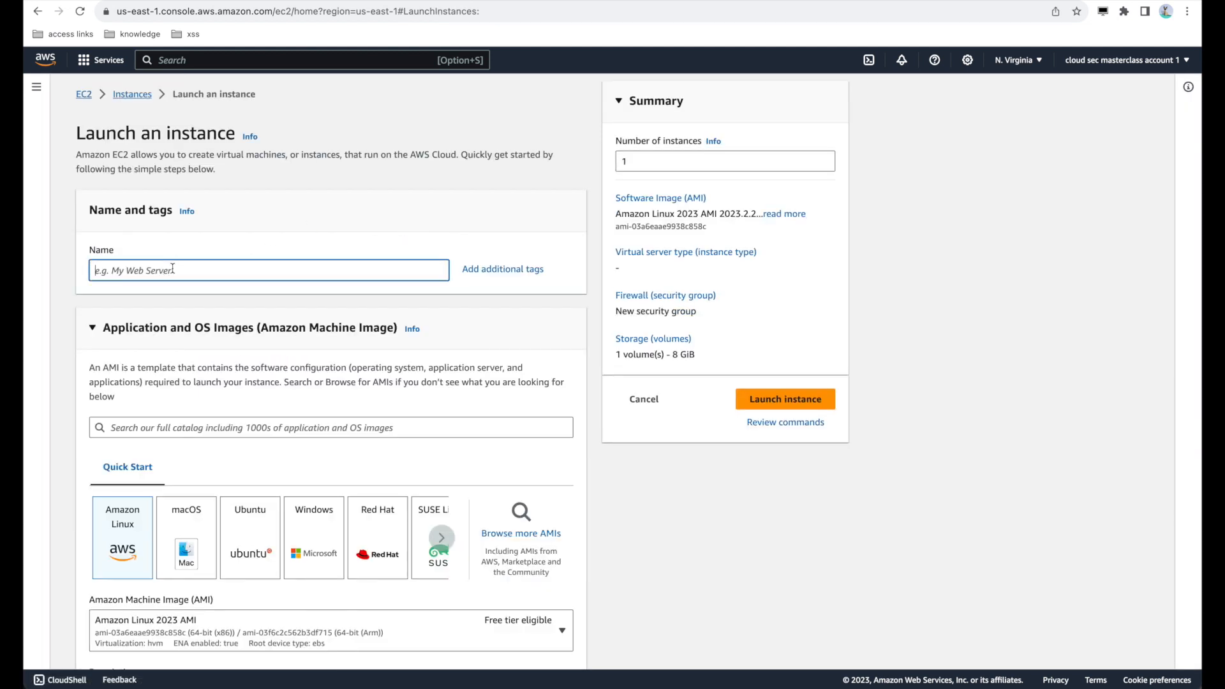
pyautogui.write('ec2-demo')
pyautogui.scroll(-5, 332, 274)
pyautogui.scroll(-4, 389, 383)
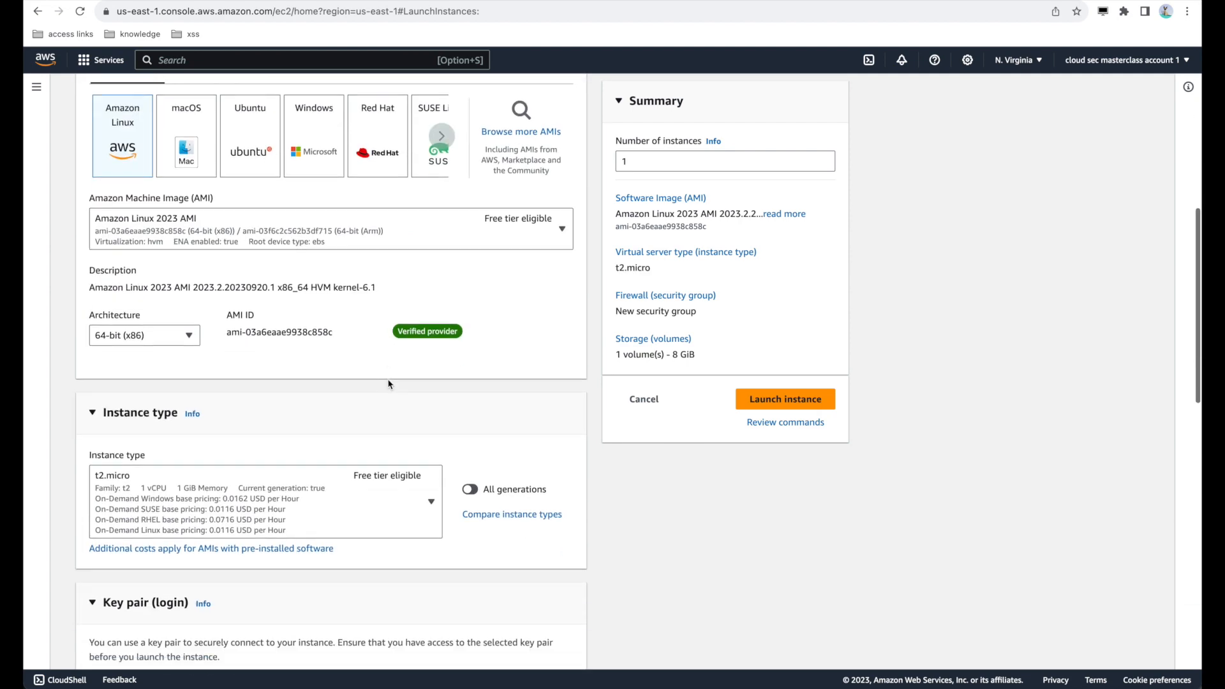
pyautogui.click(288, 400)
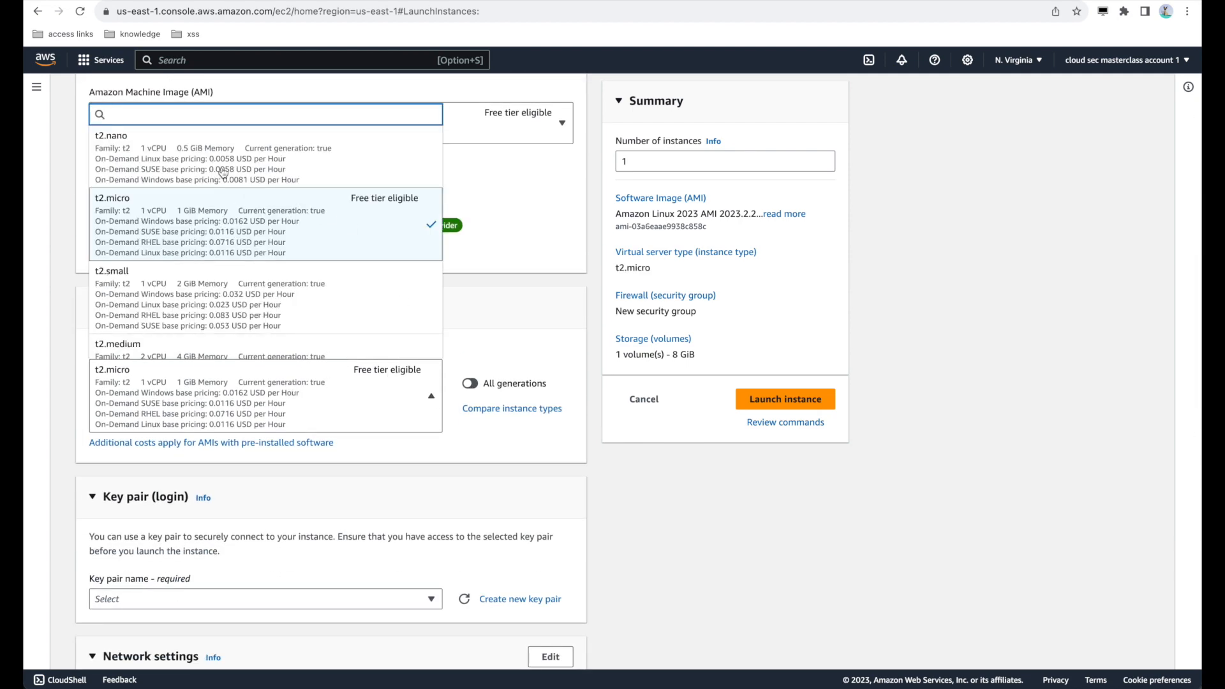
pyautogui.click(376, 153)
# Step: Set the instance's key pair option to Proceed without a key pair (Not recommended)
pyautogui.scroll(-3, 638, 436)
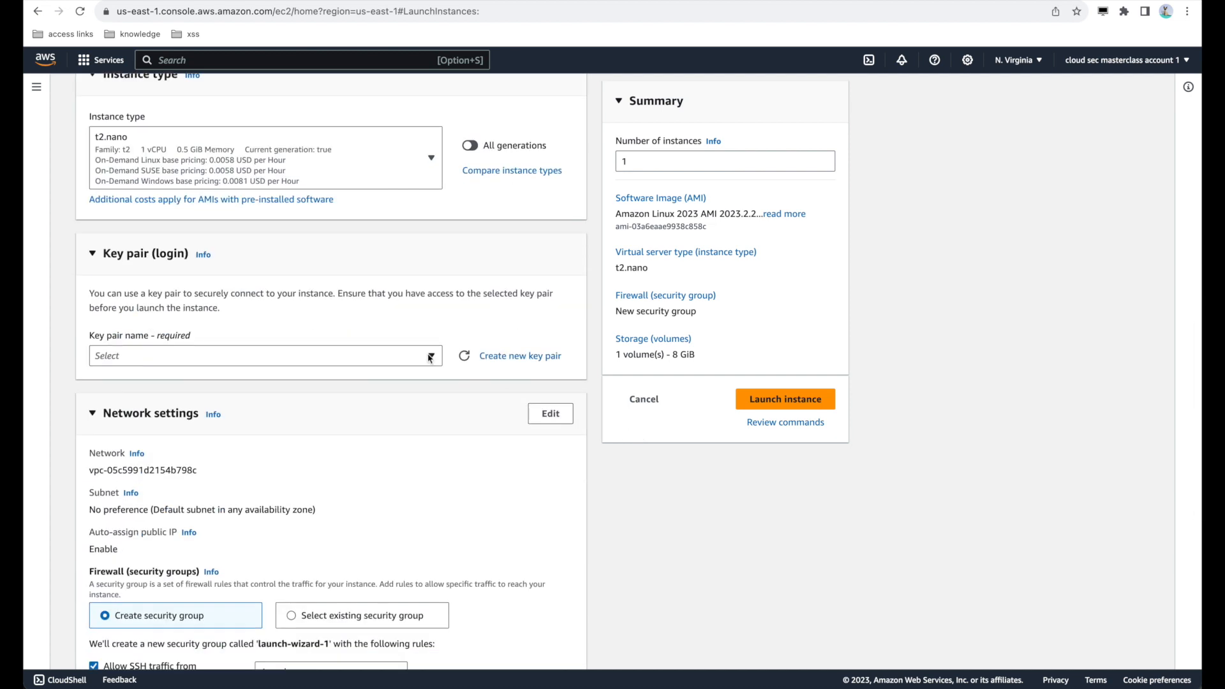
pyautogui.scroll(-2, 429, 357)
pyautogui.click(376, 218)
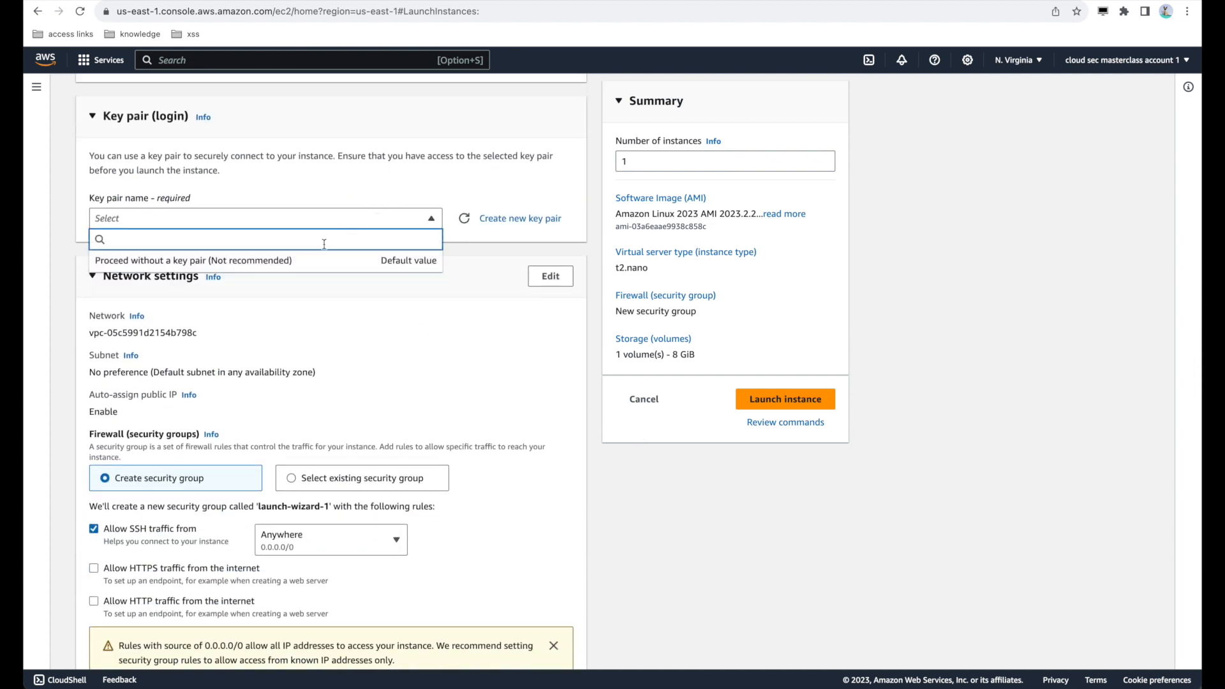
pyautogui.click(308, 261)
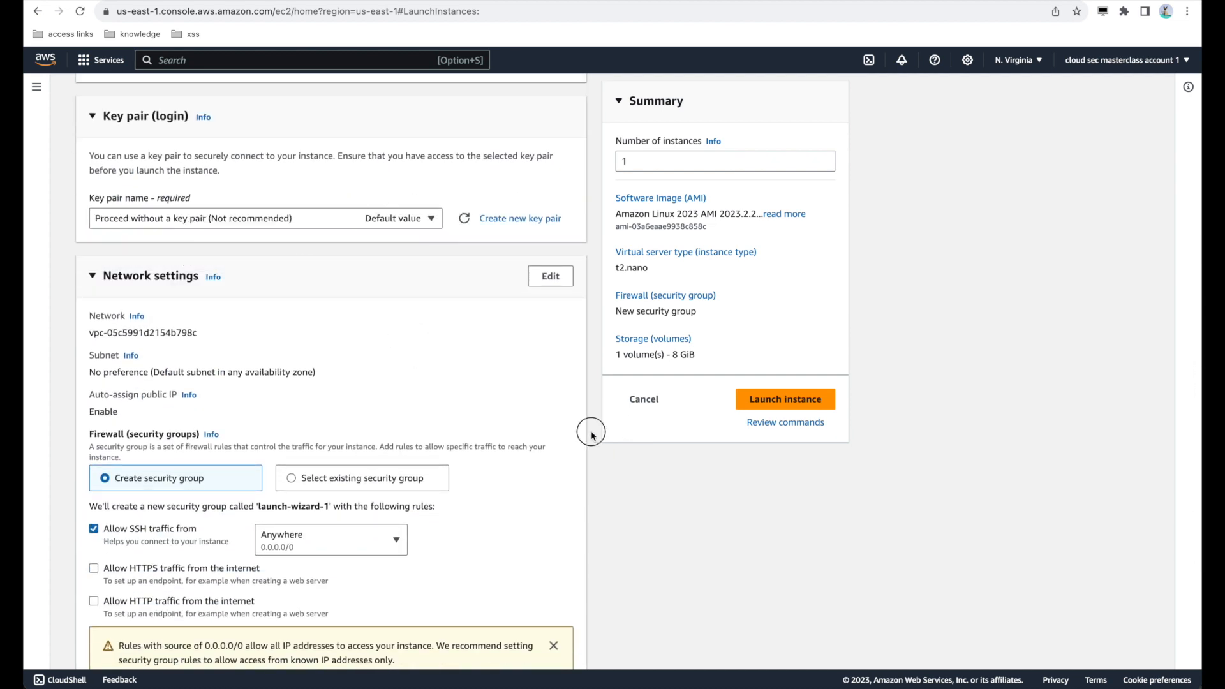
# Step: Edit the network settings to place the instance in project-vpc with the subnet project-subnet-public1-us-east-1a
pyautogui.scroll(1, 503, 400)
pyautogui.scroll(-2, 504, 400)
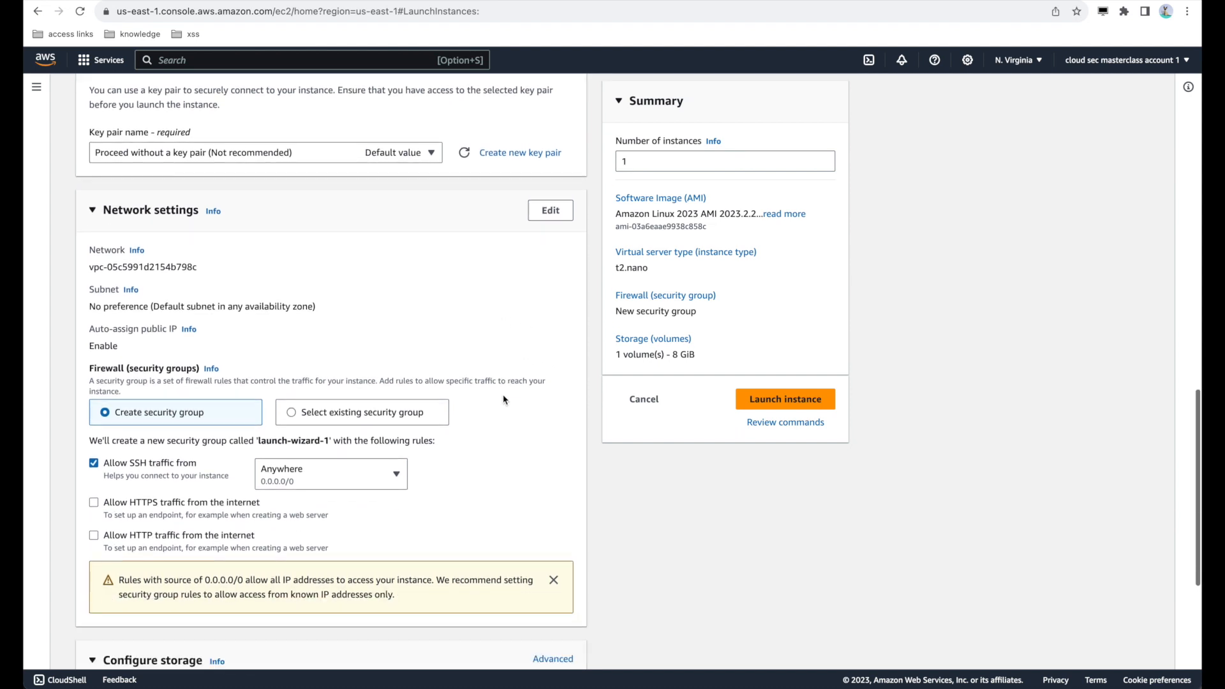
pyautogui.scroll(-1, 263, 324)
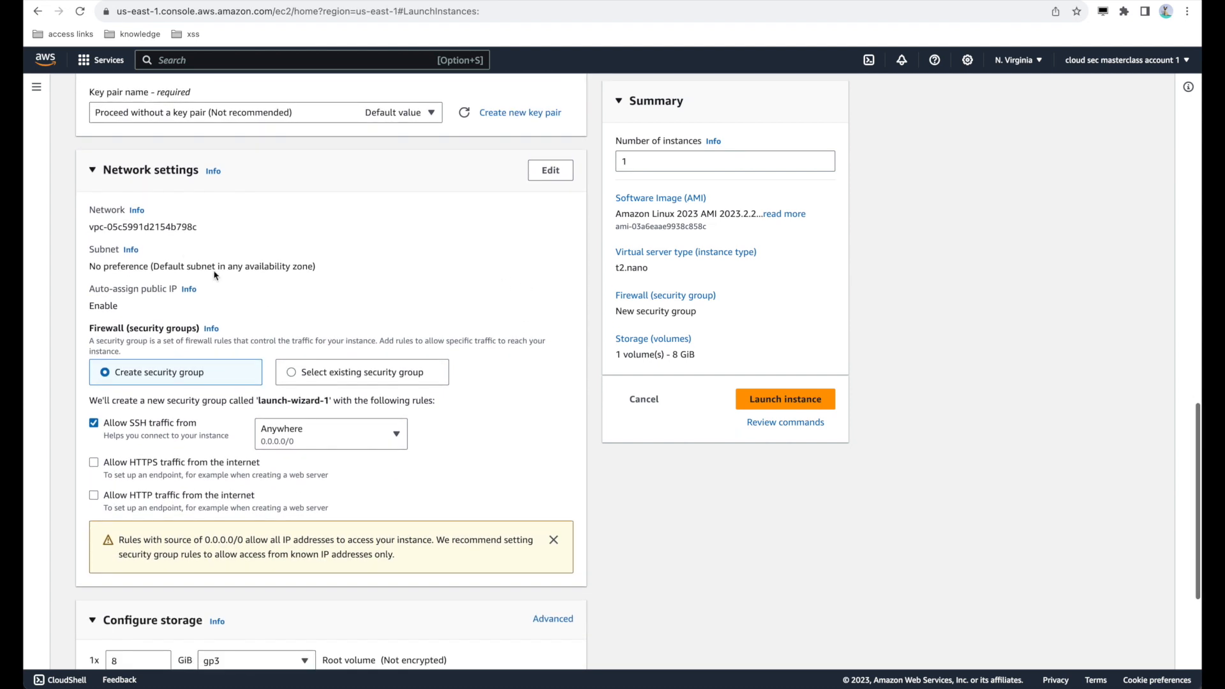
pyautogui.click(549, 169)
pyautogui.click(201, 237)
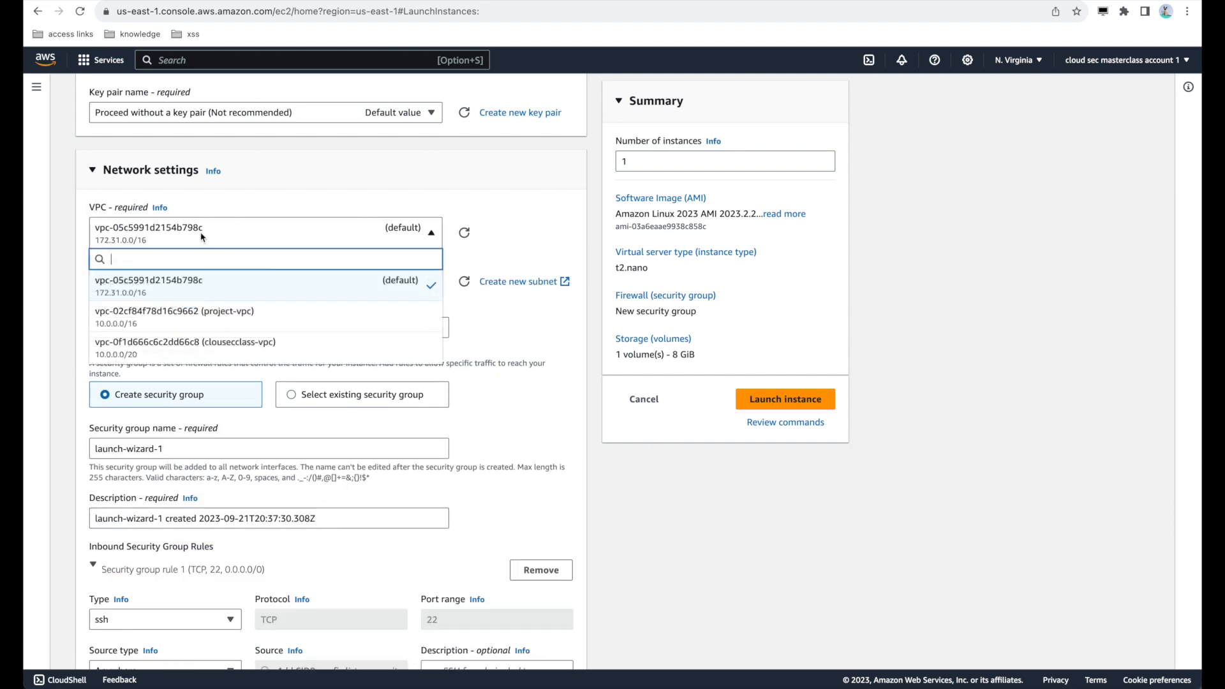
pyautogui.click(240, 317)
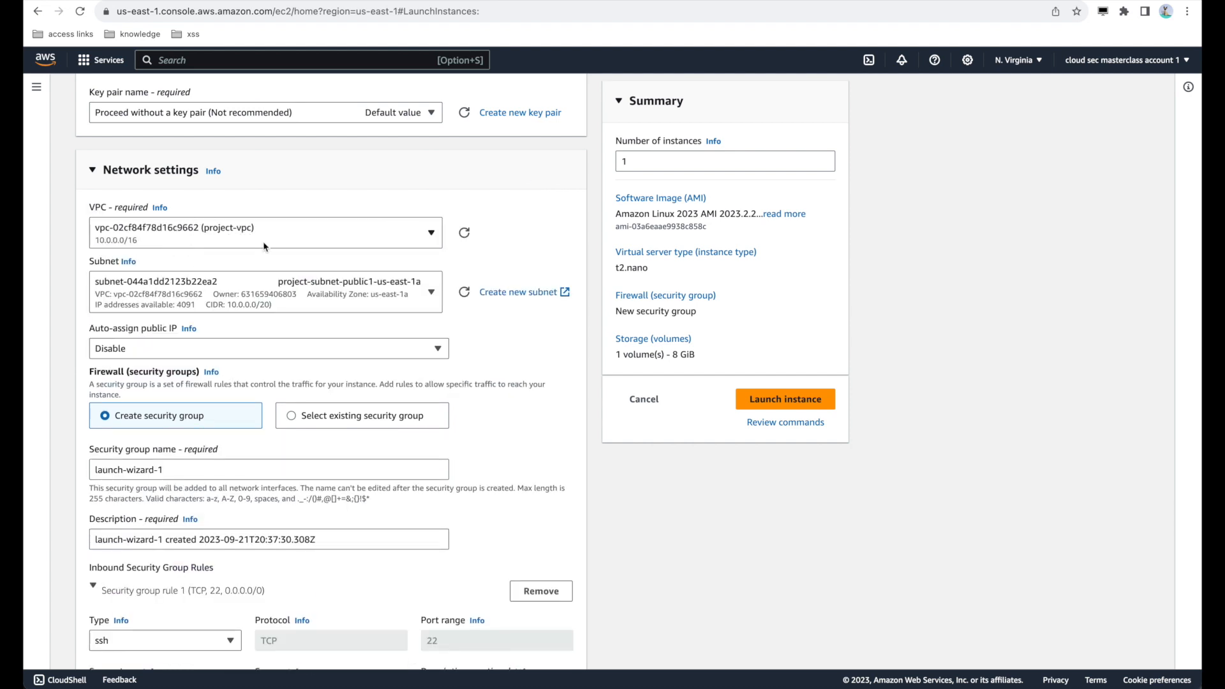
pyautogui.click(258, 289)
pyautogui.click(257, 289)
# Step: Enable auto-assignment of a public IP for the instance
pyautogui.scroll(-2, 304, 312)
pyautogui.click(187, 273)
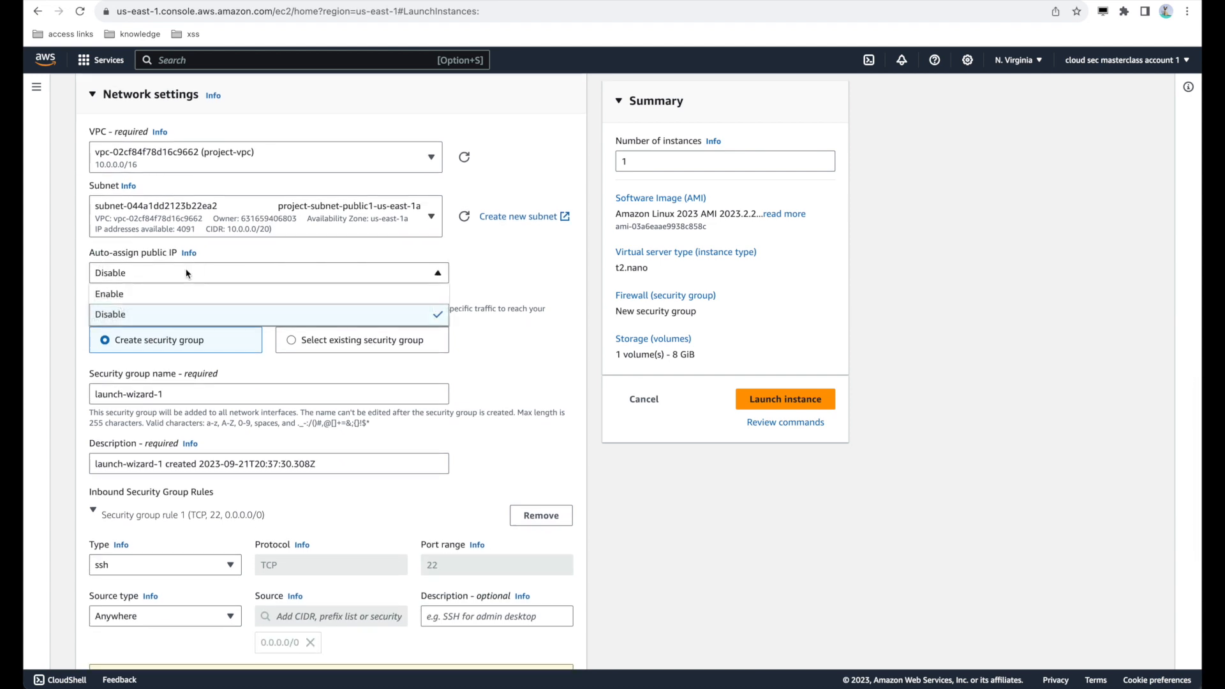
pyautogui.click(147, 293)
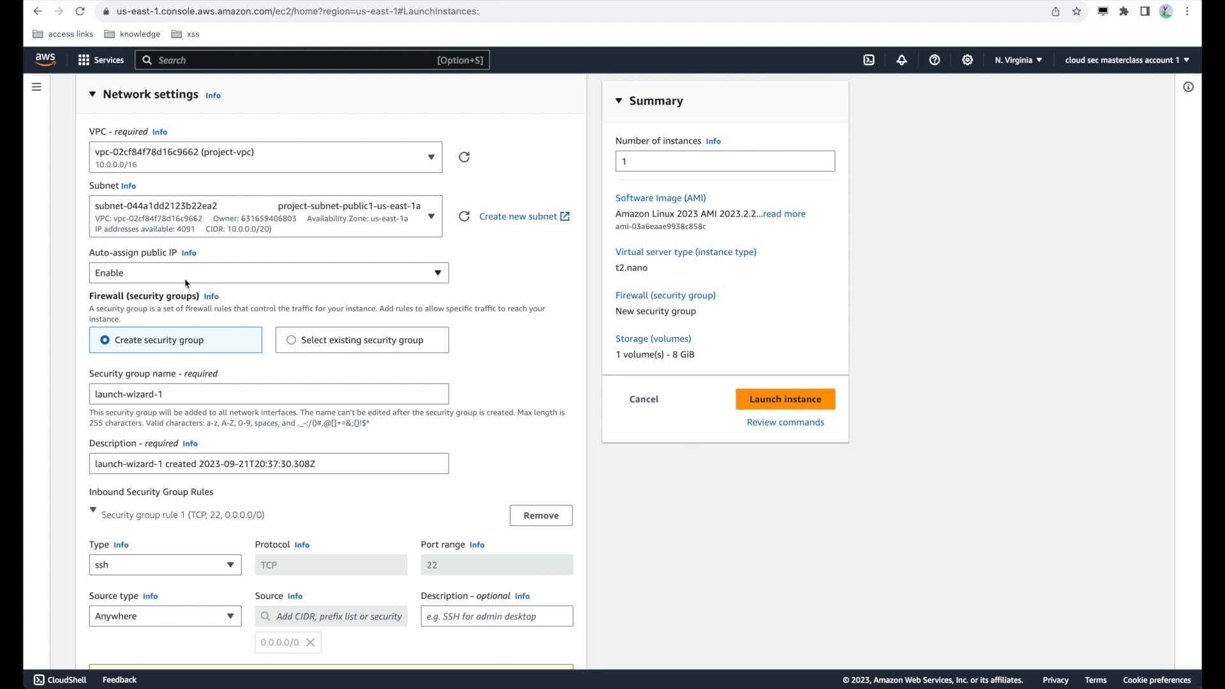
# Step: Name the new security group launch-wizard-demo-cloudsec
pyautogui.scroll(-1, 234, 285)
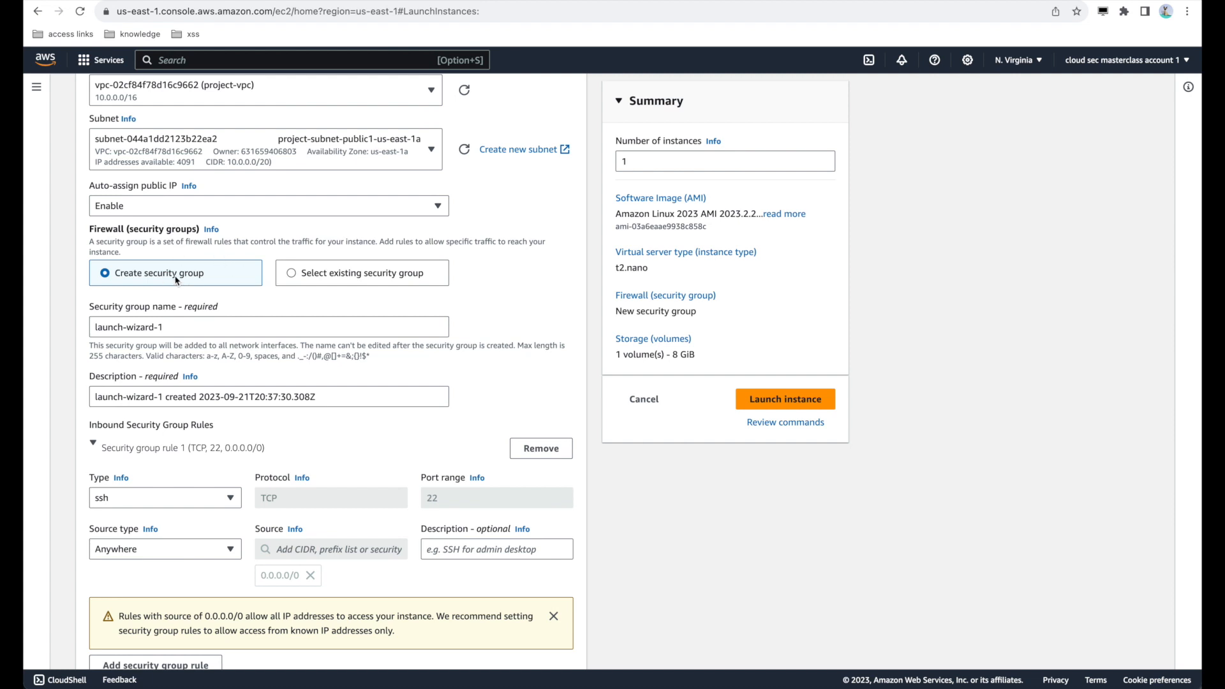
pyautogui.scroll(-1, 177, 279)
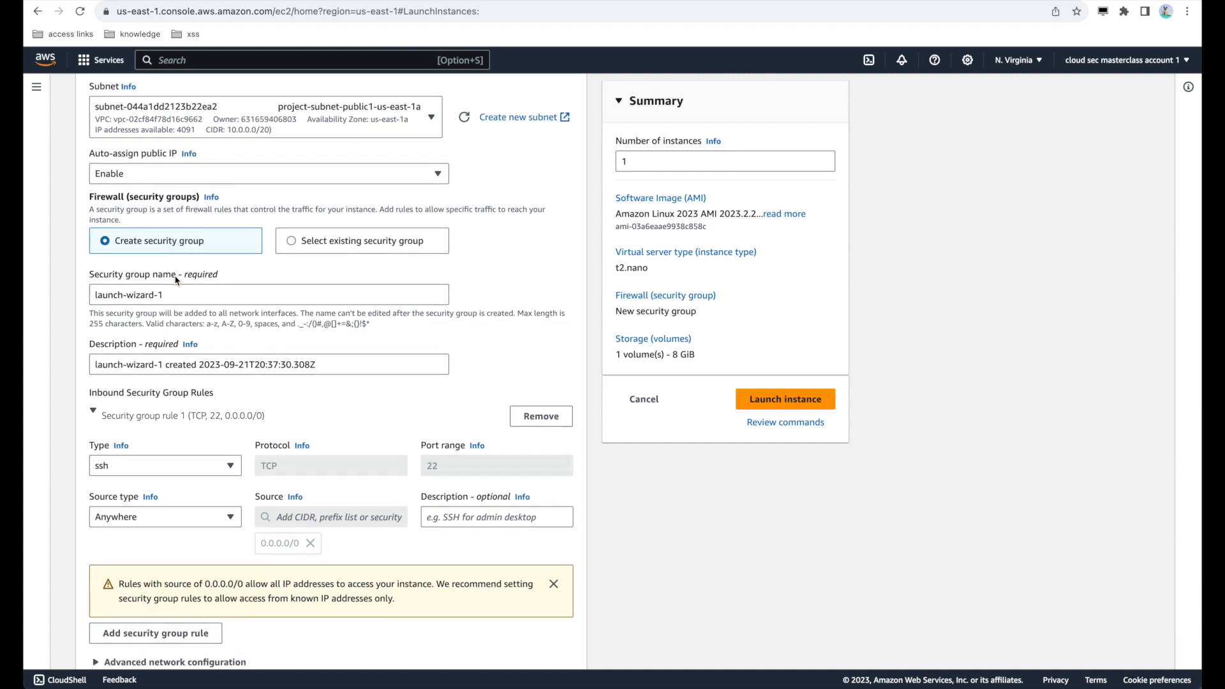
pyautogui.click(185, 299)
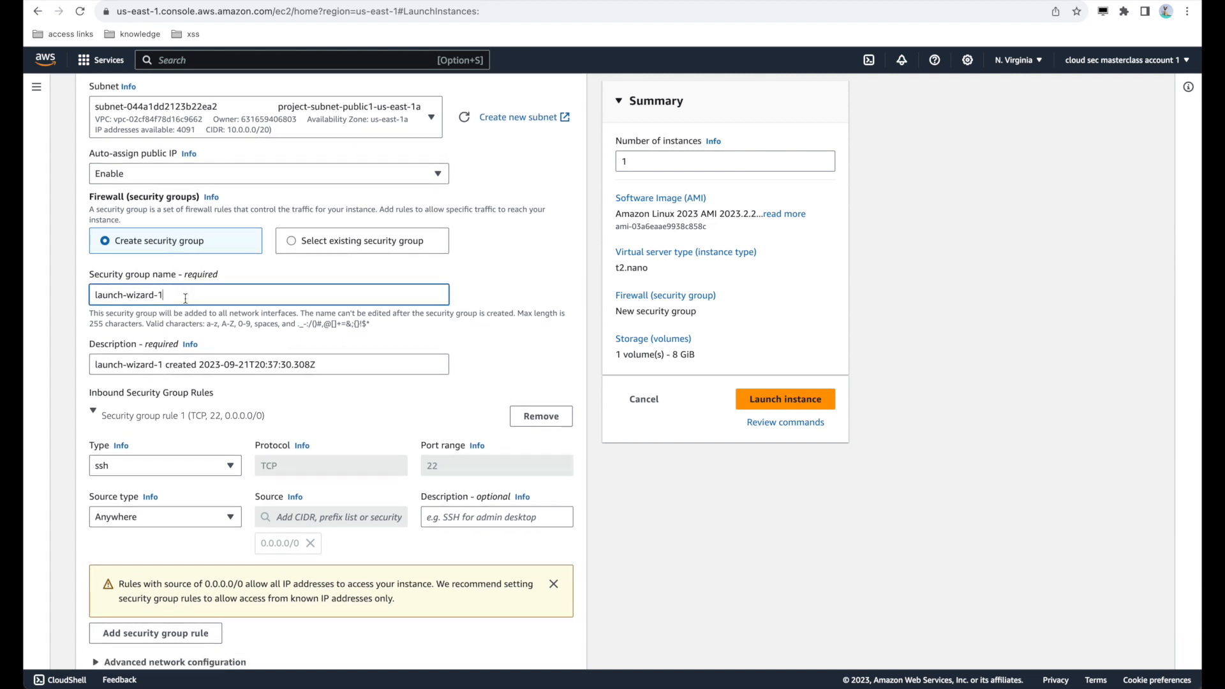
pyautogui.write('demo-cloudsec')
# Step: Set the inbound security group rule to type All ICMP - IPv4 with source type My IP
pyautogui.scroll(-2, 176, 320)
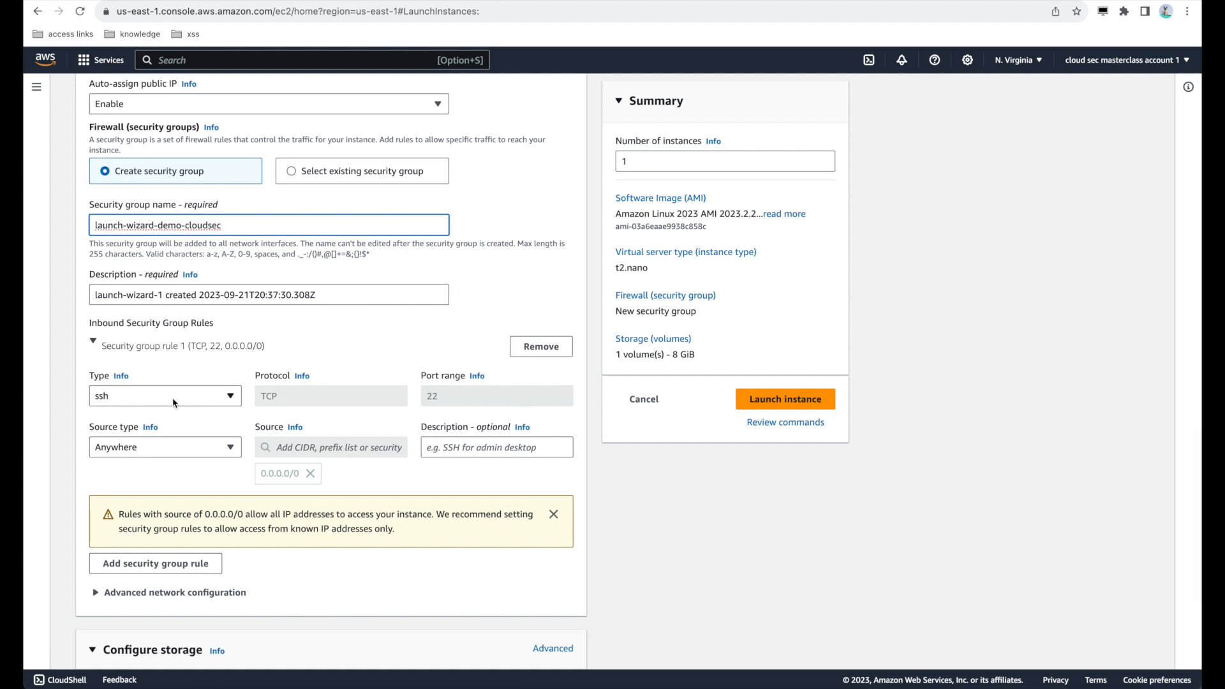
pyautogui.click(171, 397)
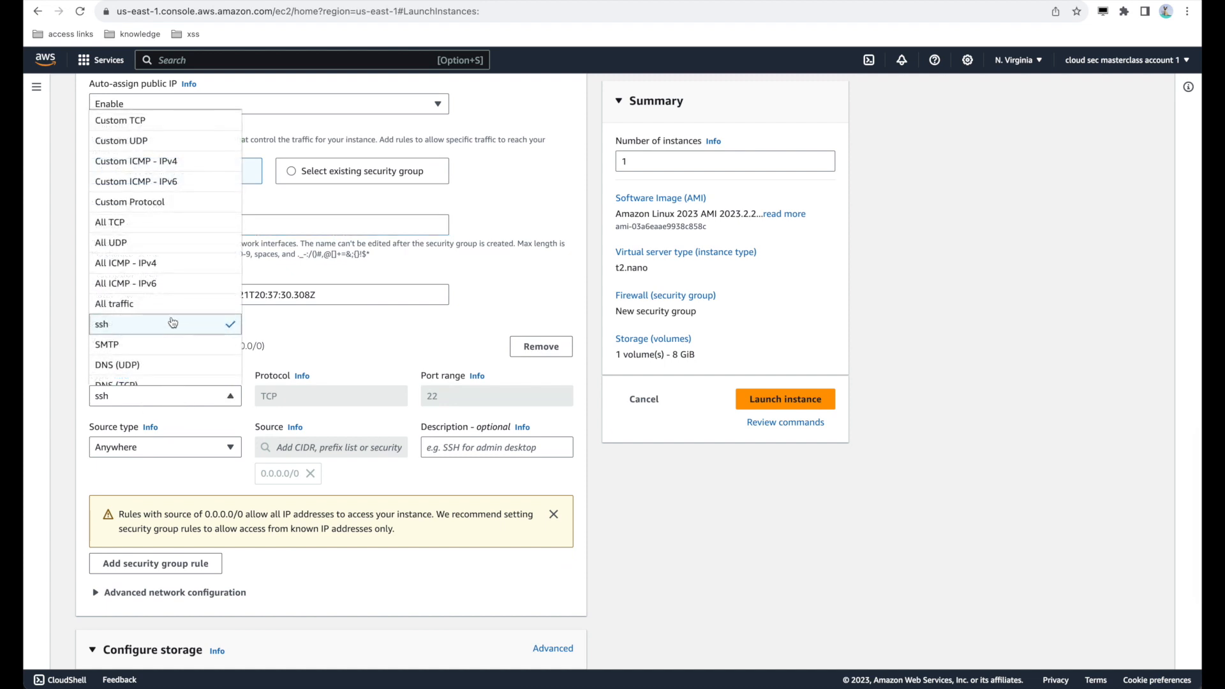
pyautogui.scroll(1, 171, 321)
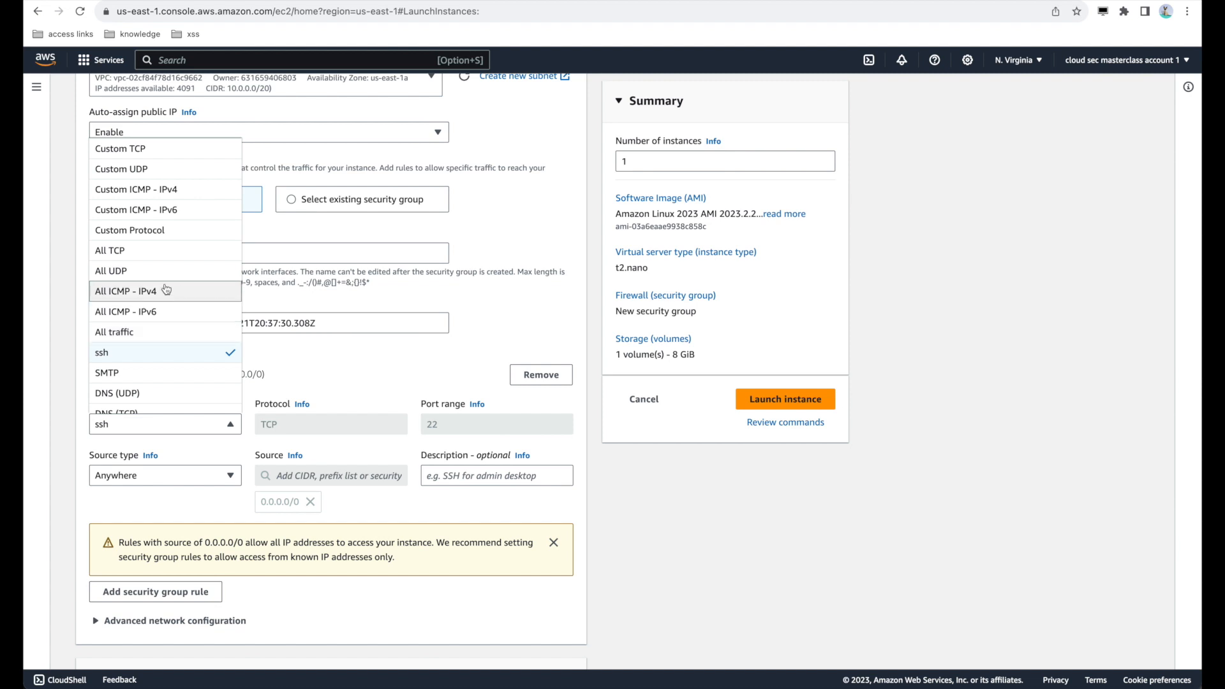
pyautogui.click(166, 293)
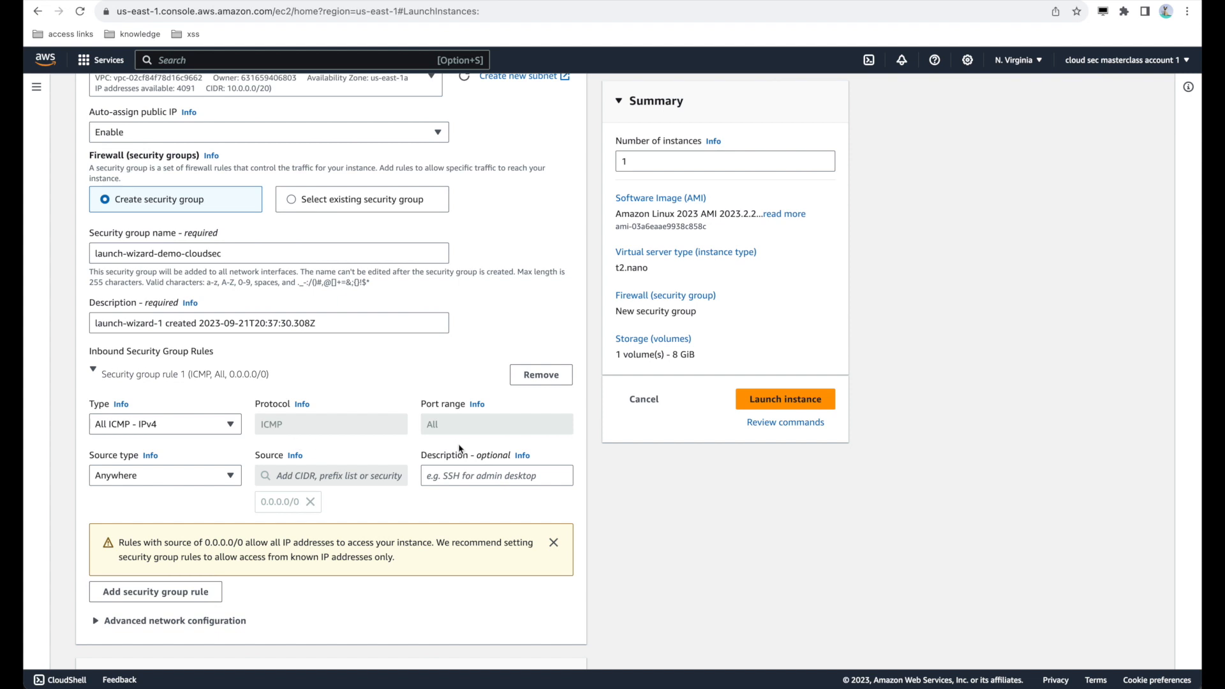
pyautogui.click(144, 478)
pyautogui.click(126, 537)
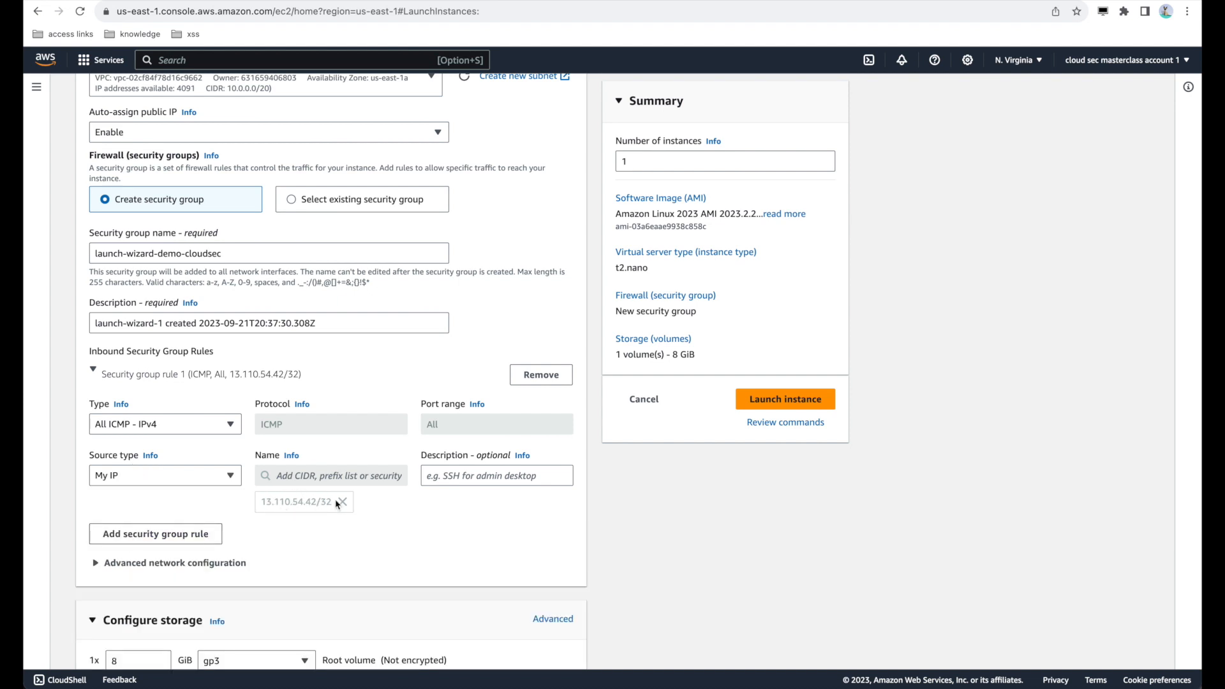
# Step: Compare the rule's source address with the public IP returned by curl ipecho.net/plain in the terminal
pyautogui.moveTo(333, 501); pyautogui.dragTo(258, 505)
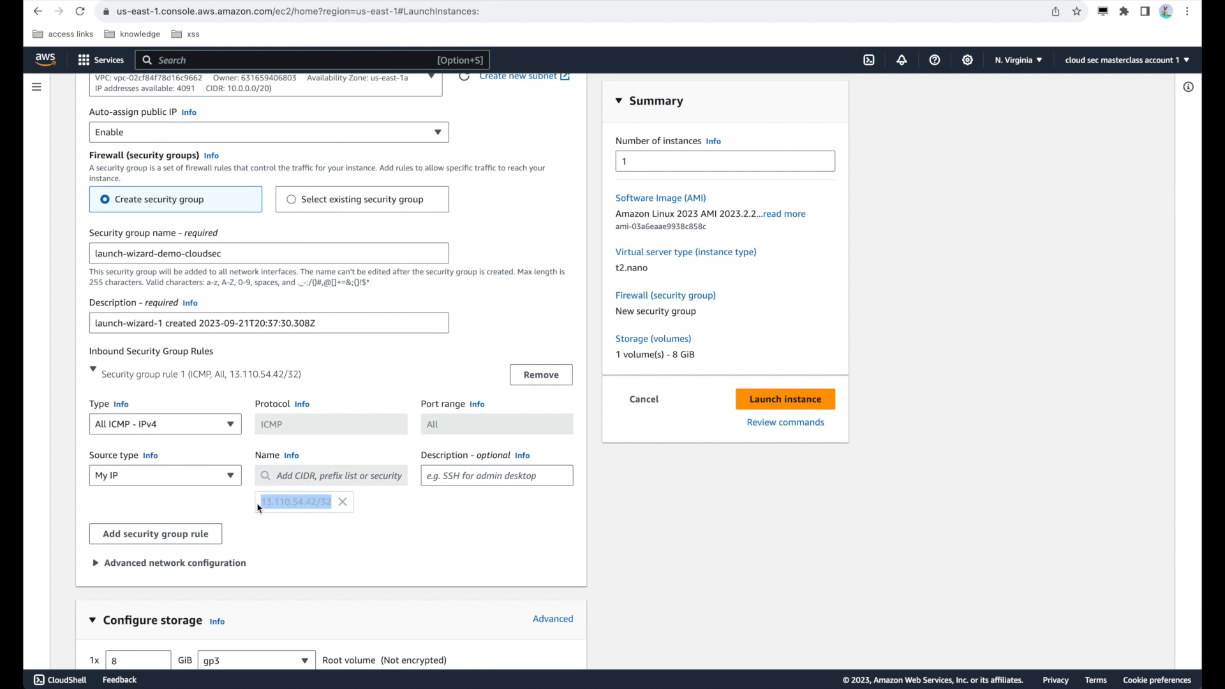
pyautogui.click(303, 516)
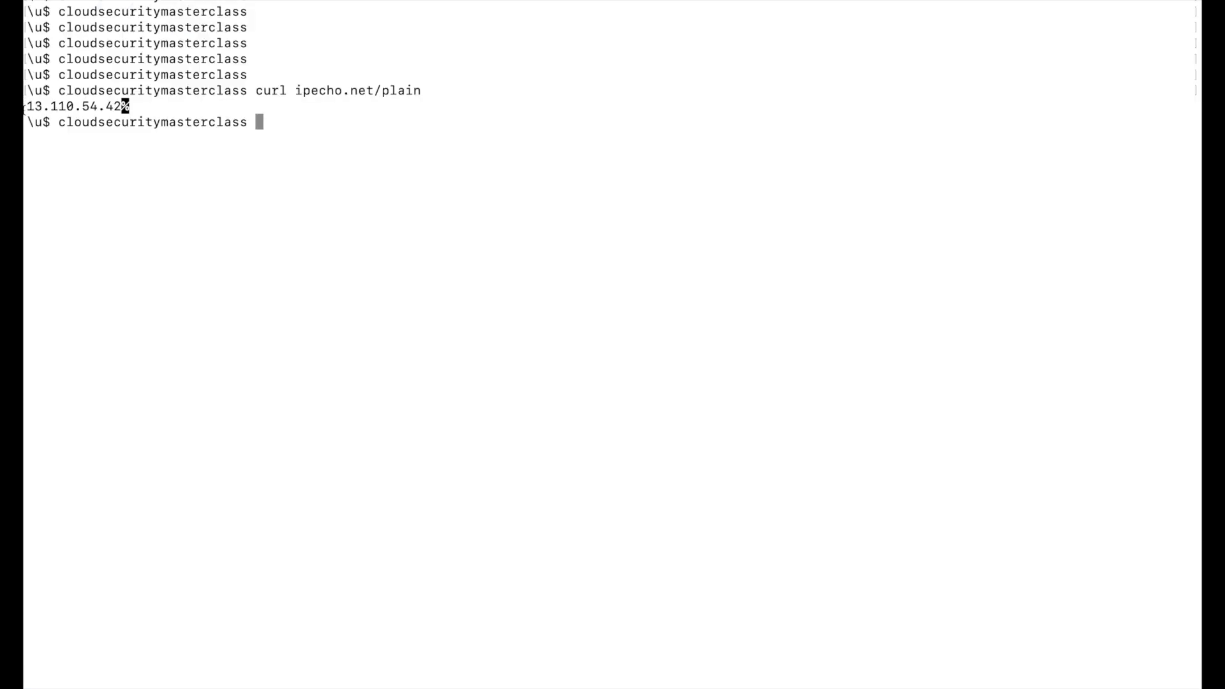
pyautogui.moveTo(29, 106); pyautogui.dragTo(125, 106)
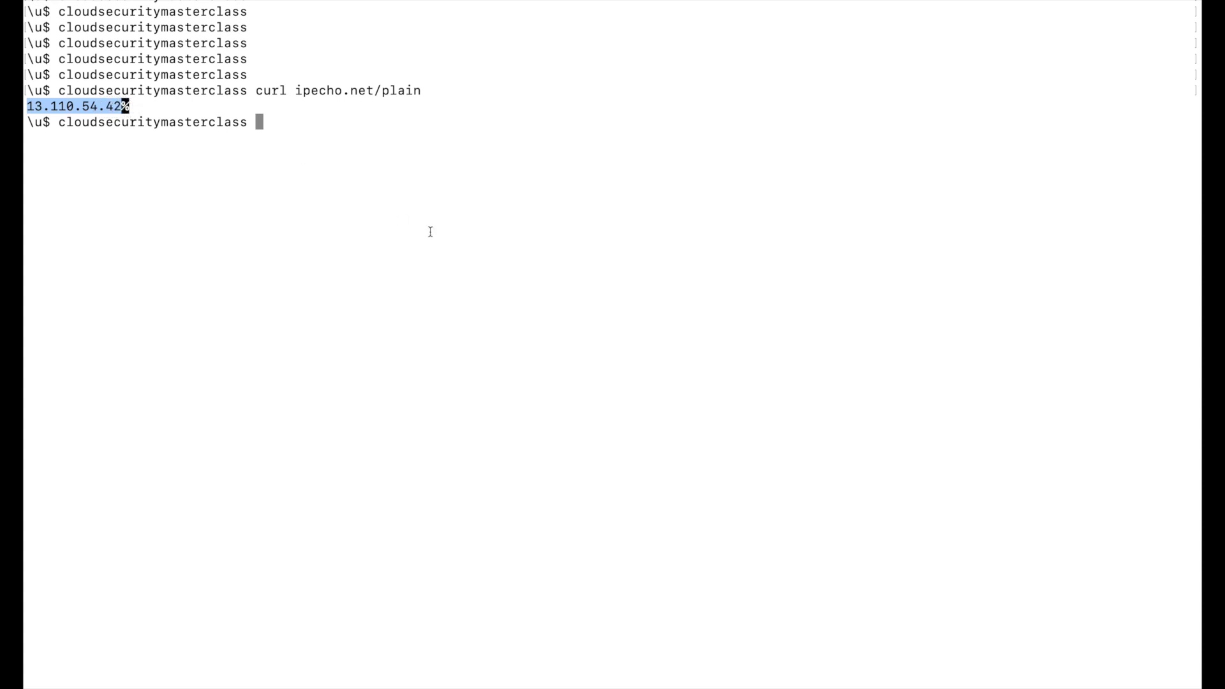
pyautogui.press('super+Tab')
pyautogui.click(264, 504)
pyautogui.moveTo(264, 505); pyautogui.dragTo(332, 505)
pyautogui.click(379, 505)
pyautogui.scroll(-1, 379, 505)
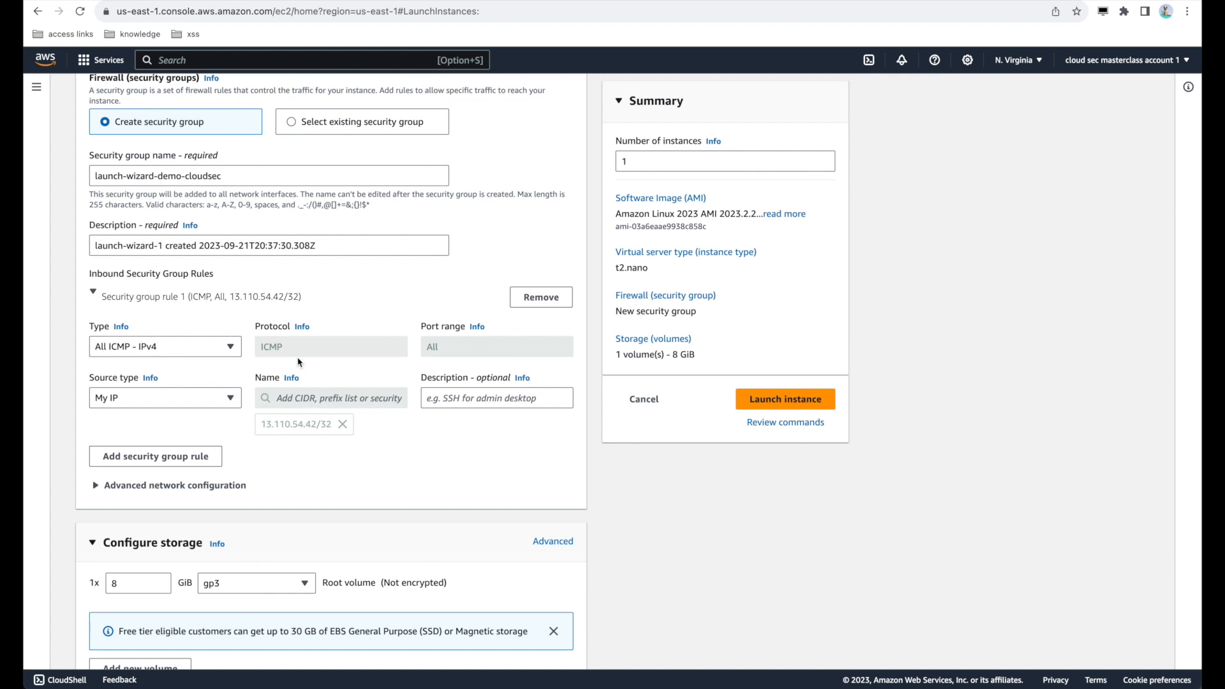
pyautogui.click(260, 429)
pyautogui.moveTo(261, 430); pyautogui.dragTo(338, 426)
pyautogui.click(361, 439)
# Step: Launch the EC2 instance and open the list of instances
pyautogui.scroll(-2, 387, 450)
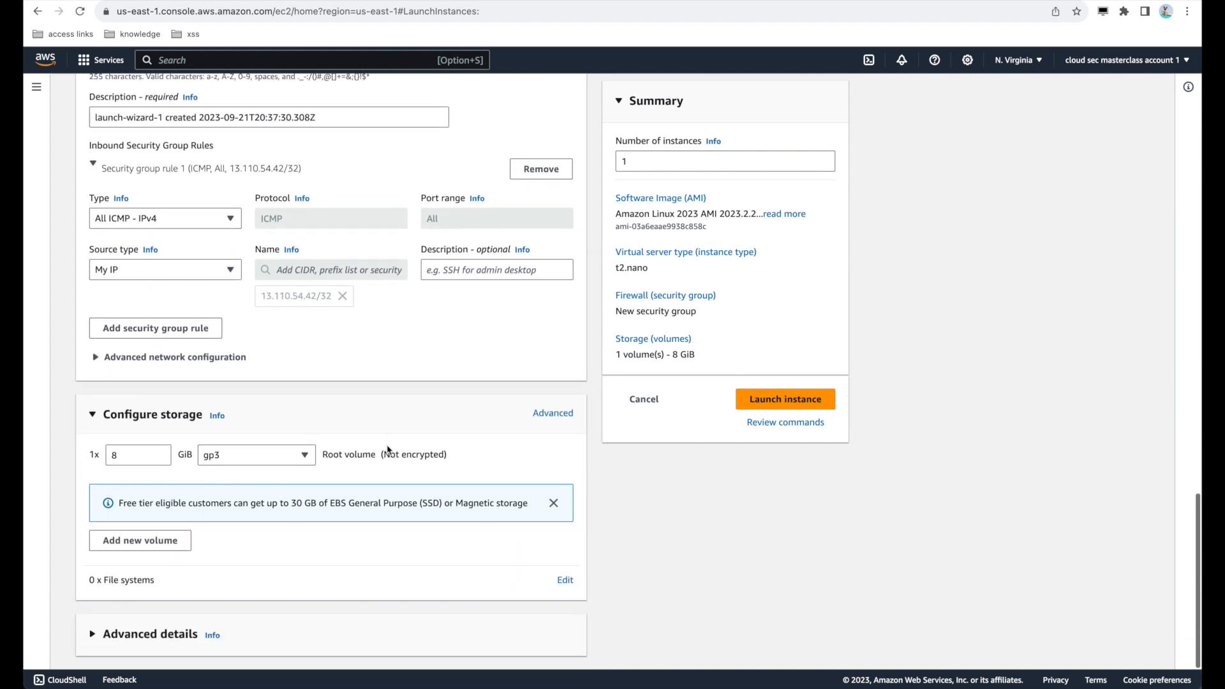
pyautogui.click(770, 398)
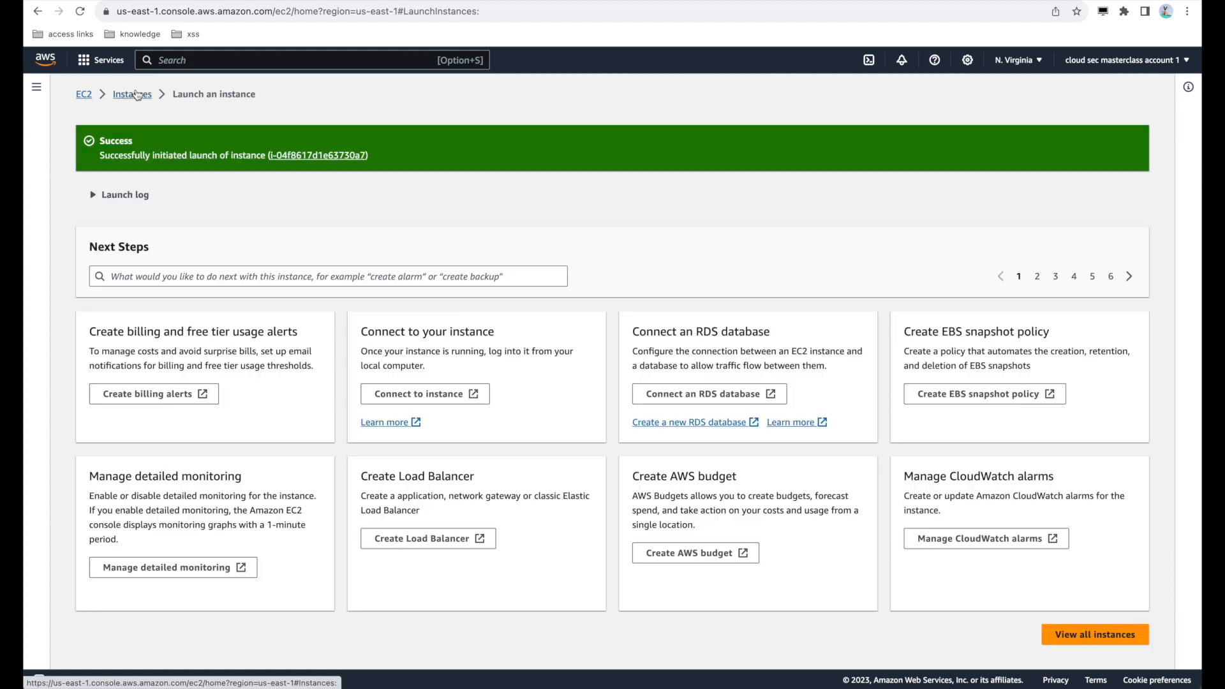
pyautogui.click(136, 94)
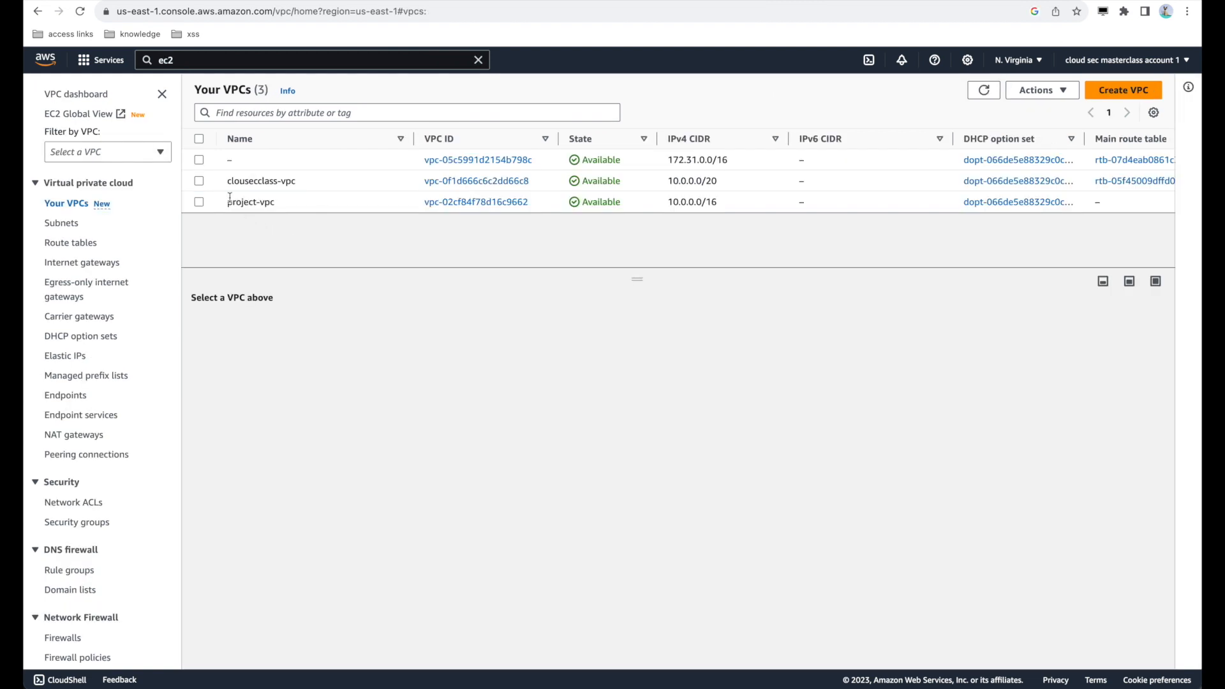
# Step: Filter the VPC console by project-vpc and view the subnets that belong to it
pyautogui.click(138, 153)
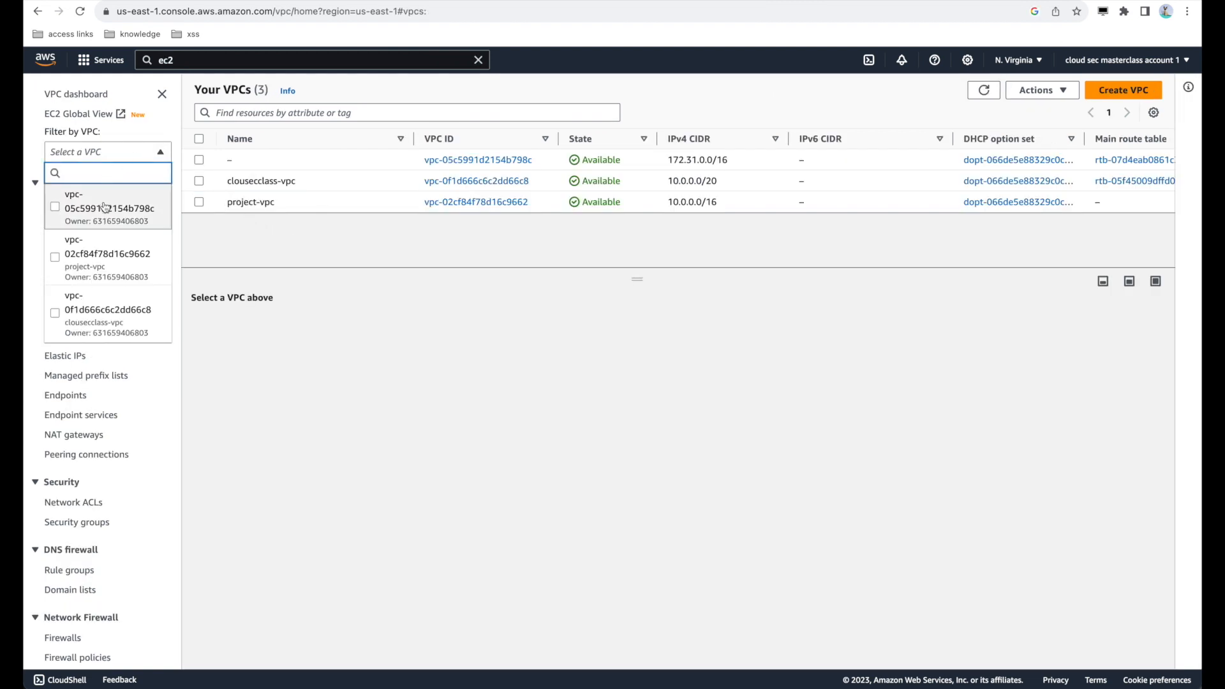
pyautogui.click(130, 249)
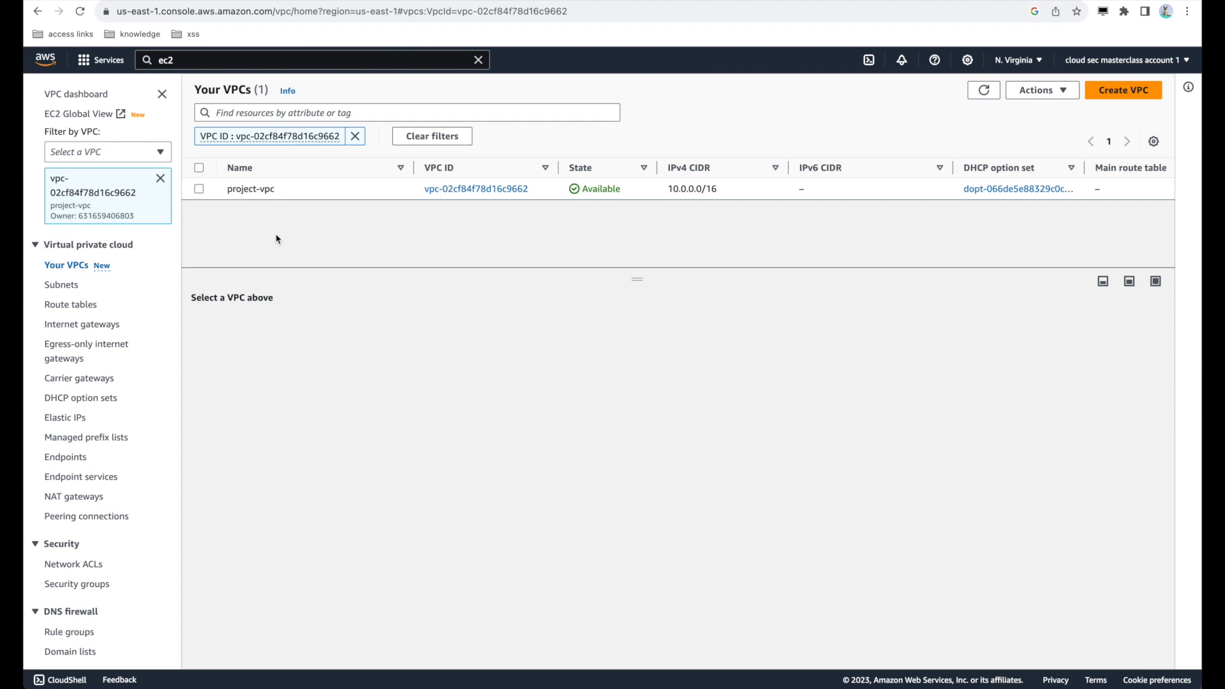
pyautogui.click(58, 285)
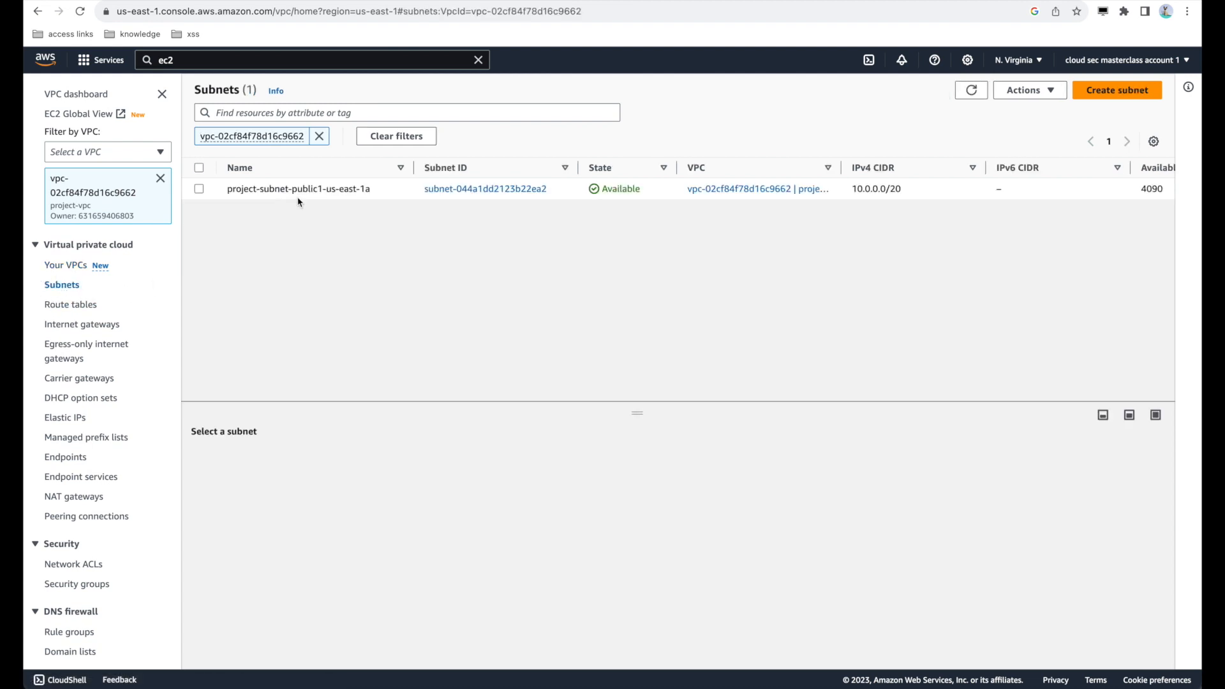
pyautogui.click(996, 1)
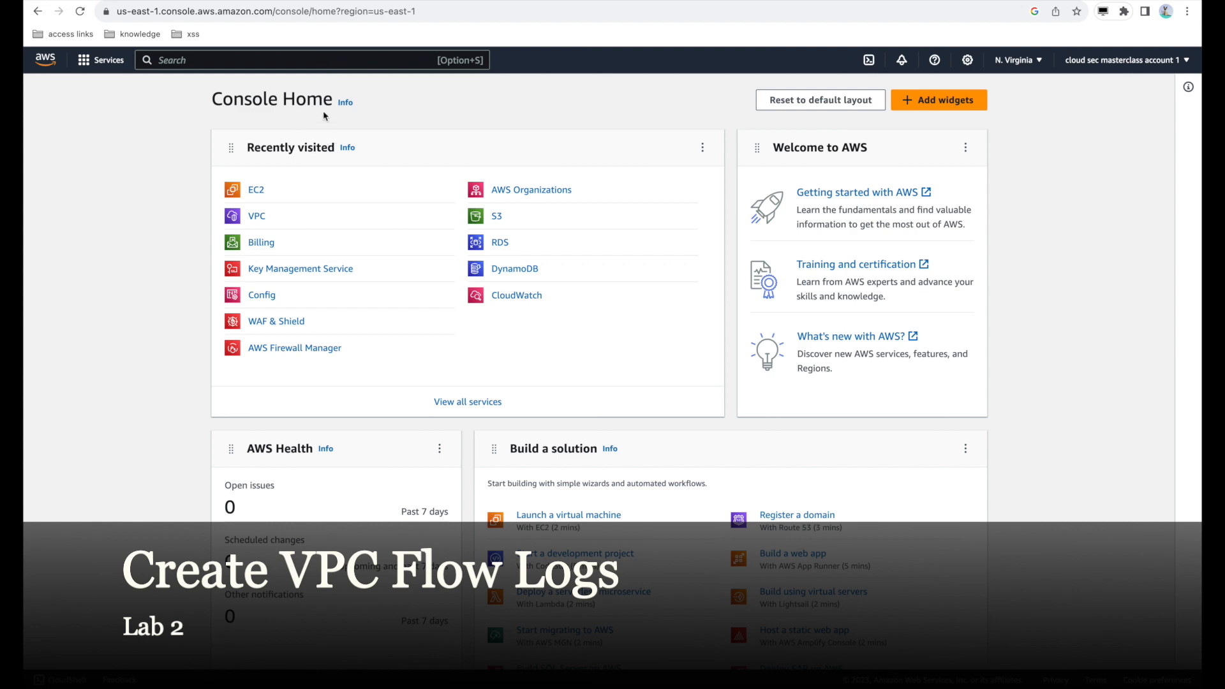
# Step: Open the VPC service and show the flow logs of project-vpc
pyautogui.click(249, 60)
pyautogui.write('vpc')
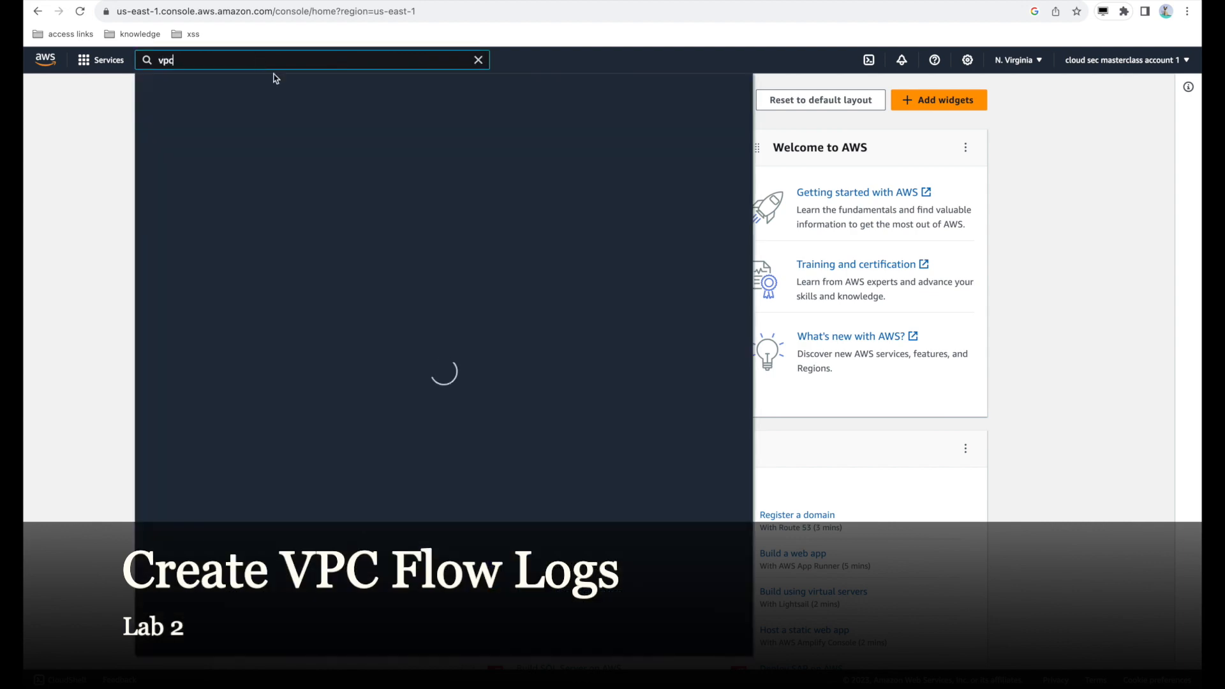
pyautogui.click(343, 187)
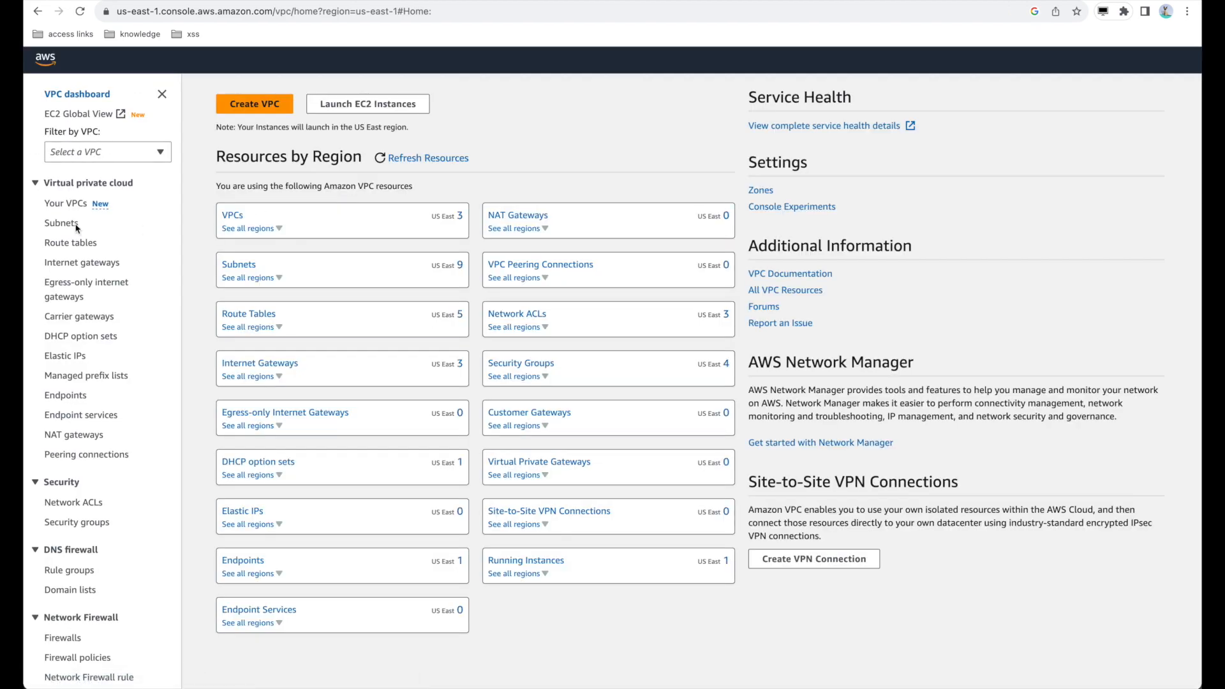
pyautogui.click(67, 202)
pyautogui.click(232, 175)
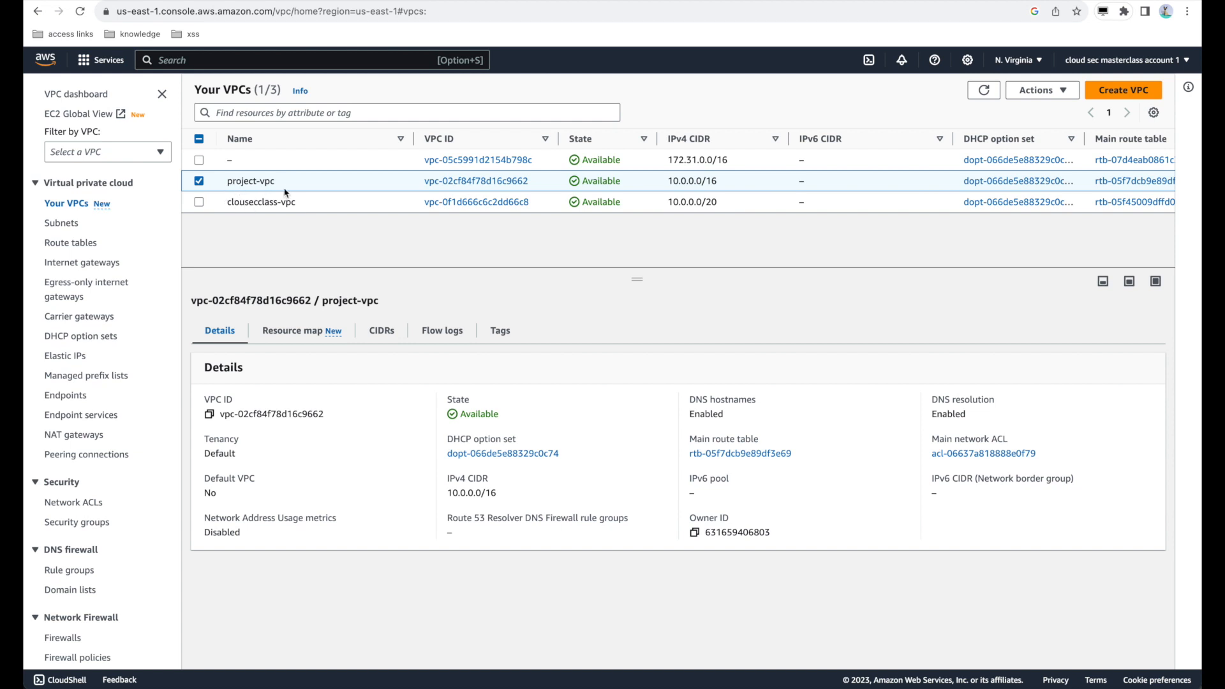
pyautogui.click(446, 336)
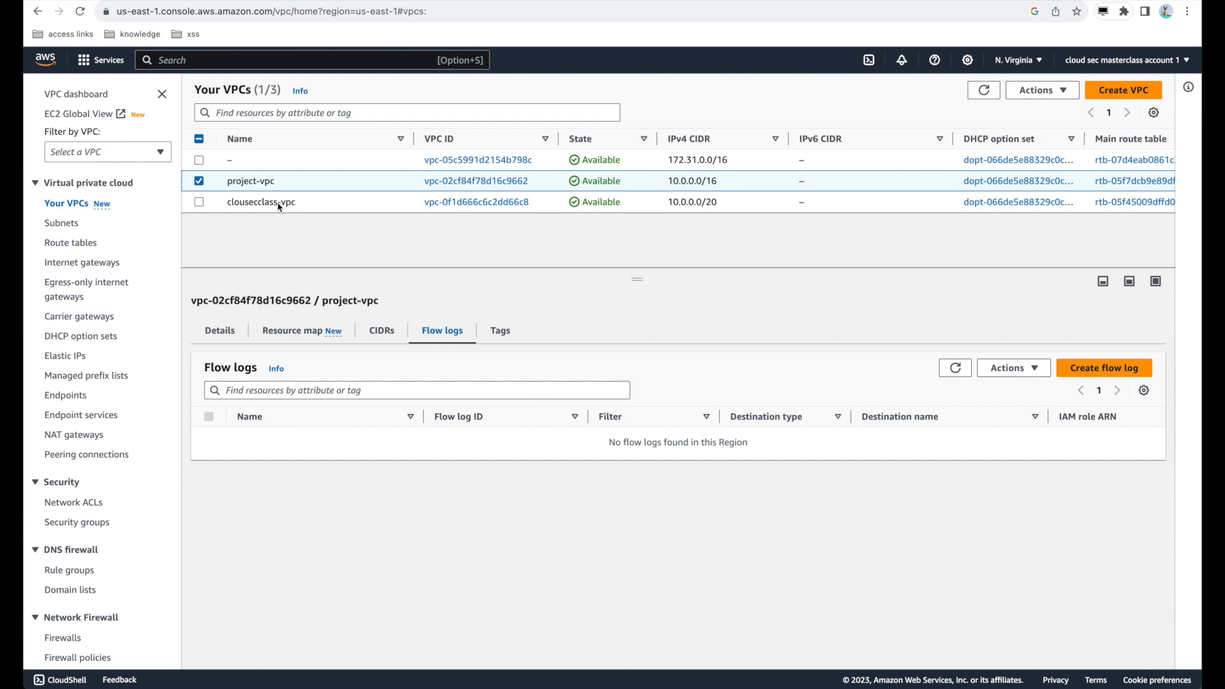
# Step: Show the flow logs of the subnet project-subnet-public1-us-east-1a
pyautogui.click(64, 223)
pyautogui.click(332, 181)
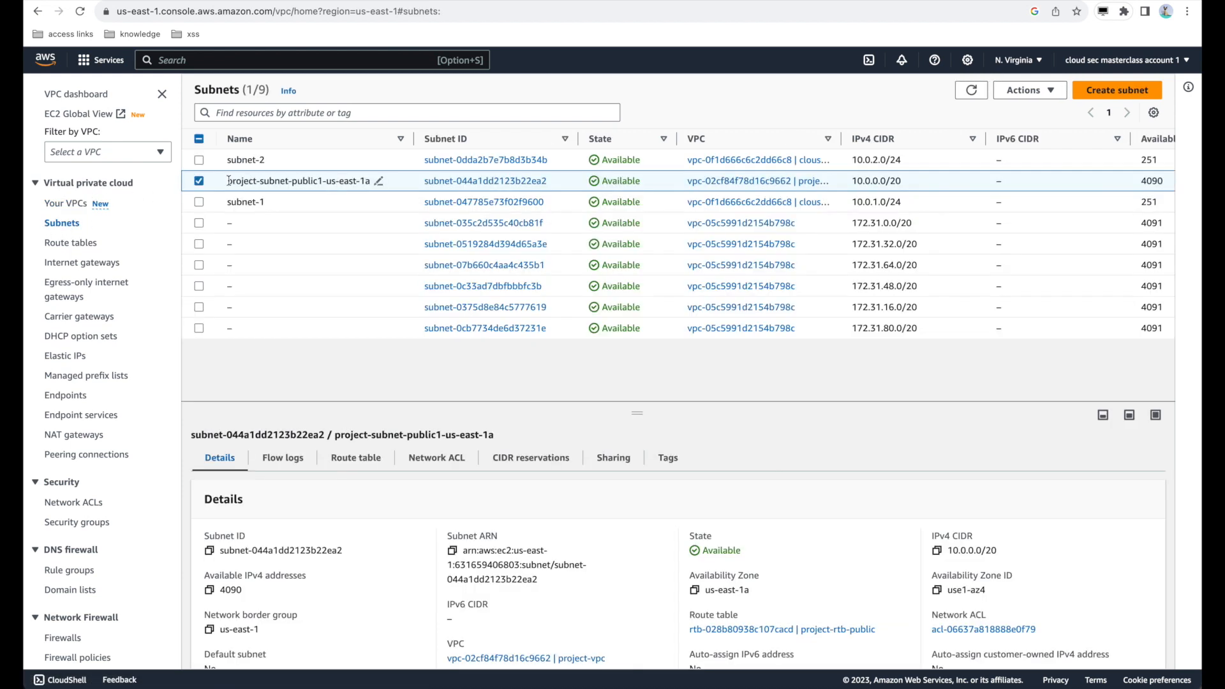
pyautogui.click(281, 458)
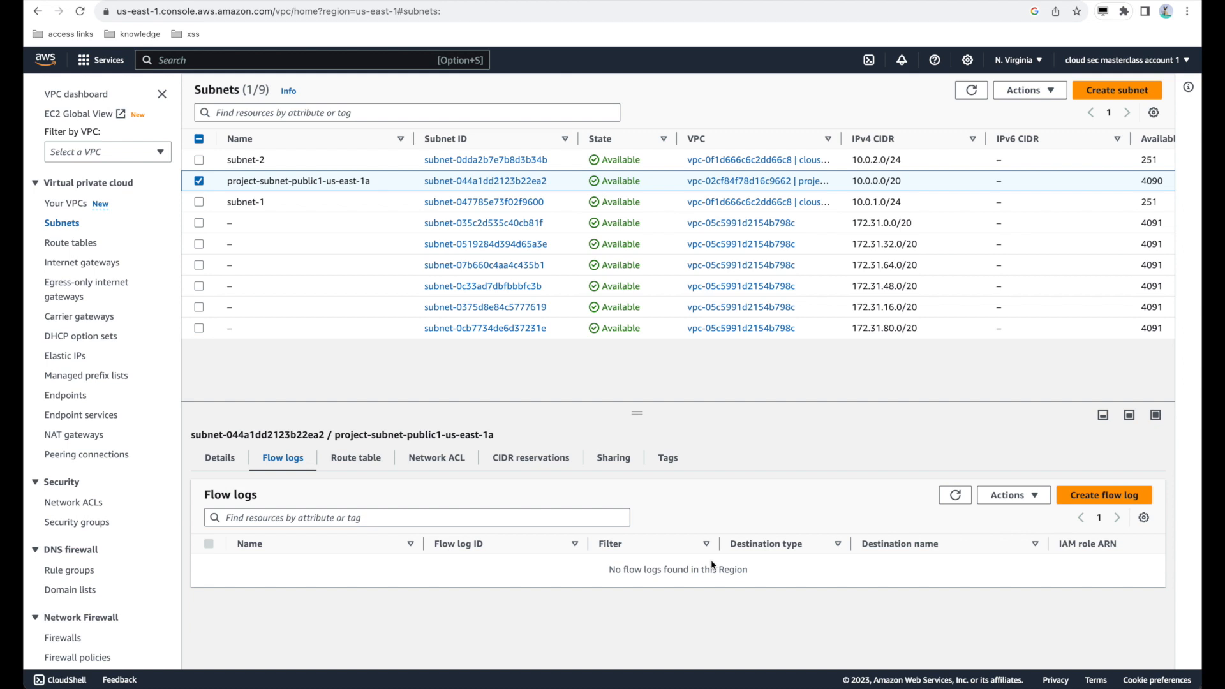
# Step: Find the EC2 service and open its dashboard in a new browser tab
pyautogui.click(226, 61)
pyautogui.write('ec2')
pyautogui.rightClick(345, 186)
pyautogui.click(387, 189)
pyautogui.click(885, 102)
pyautogui.click(919, 4)
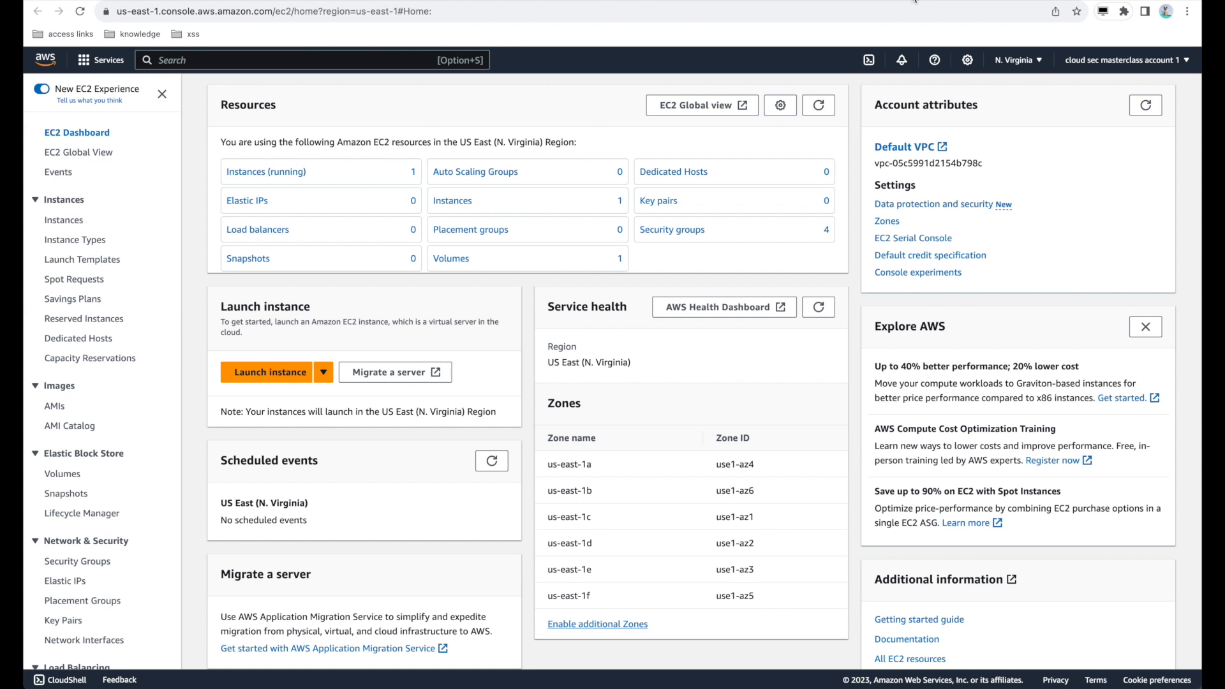
# Step: View the flow logs of the network interface that uses the launch-wizard-demo-cloudsec security group
pyautogui.scroll(-3, 181, 247)
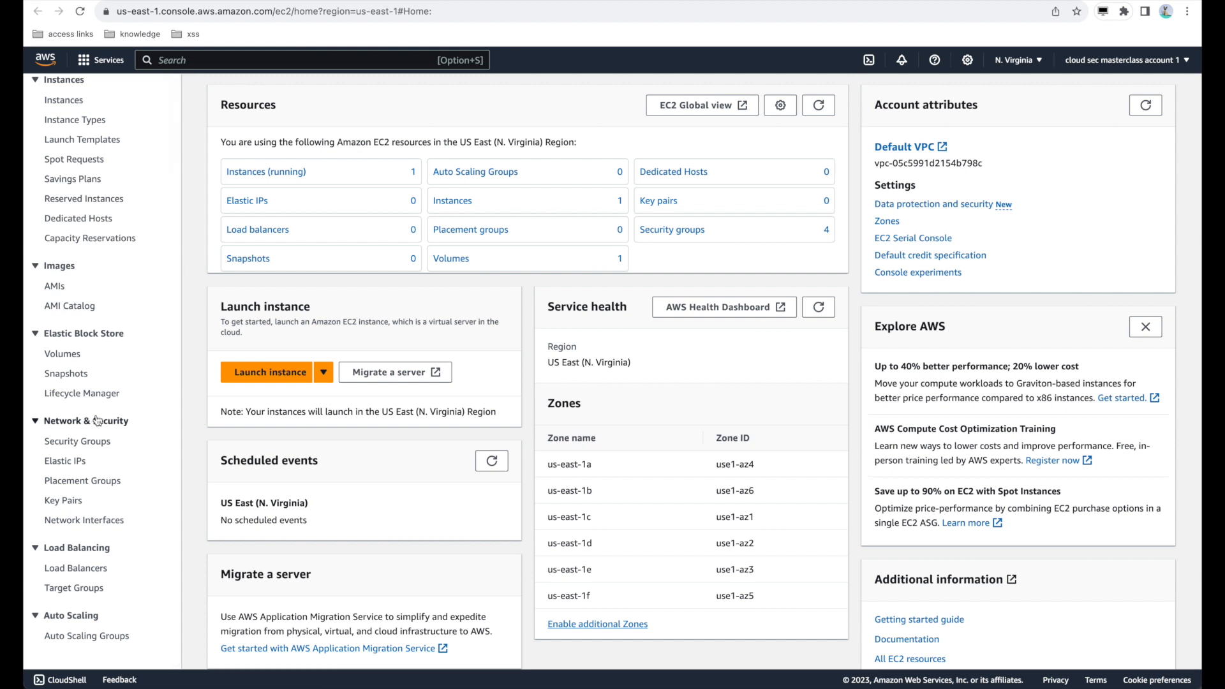
pyautogui.click(76, 525)
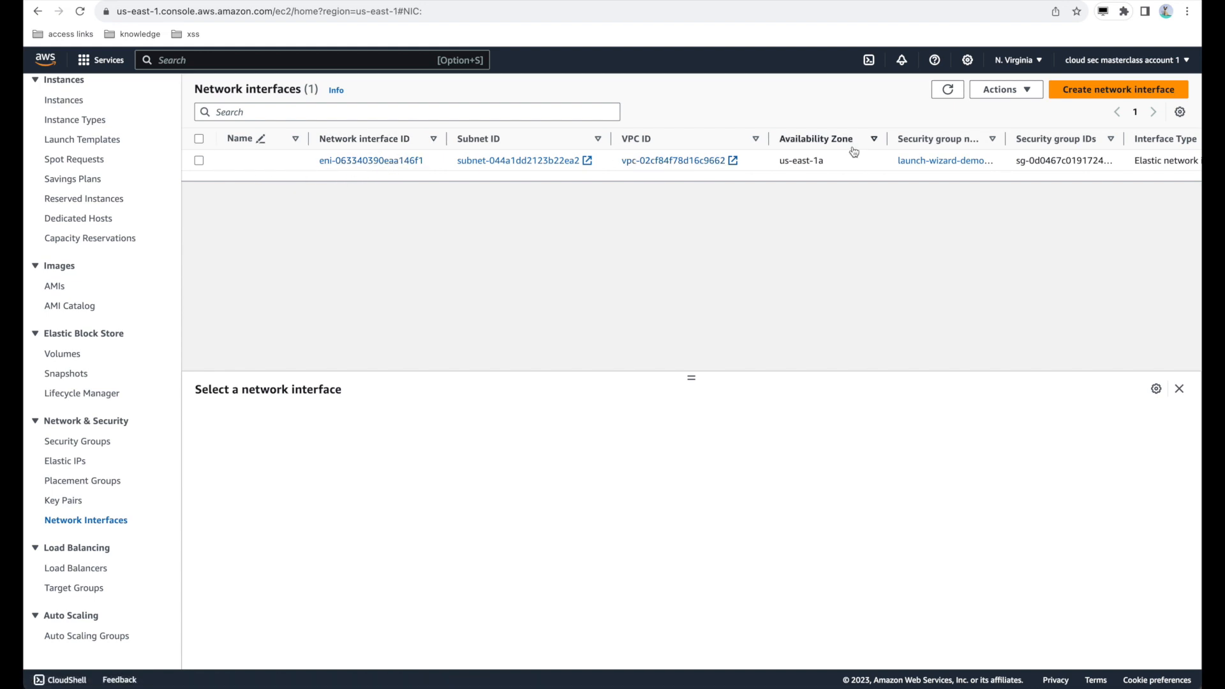
pyautogui.click(199, 165)
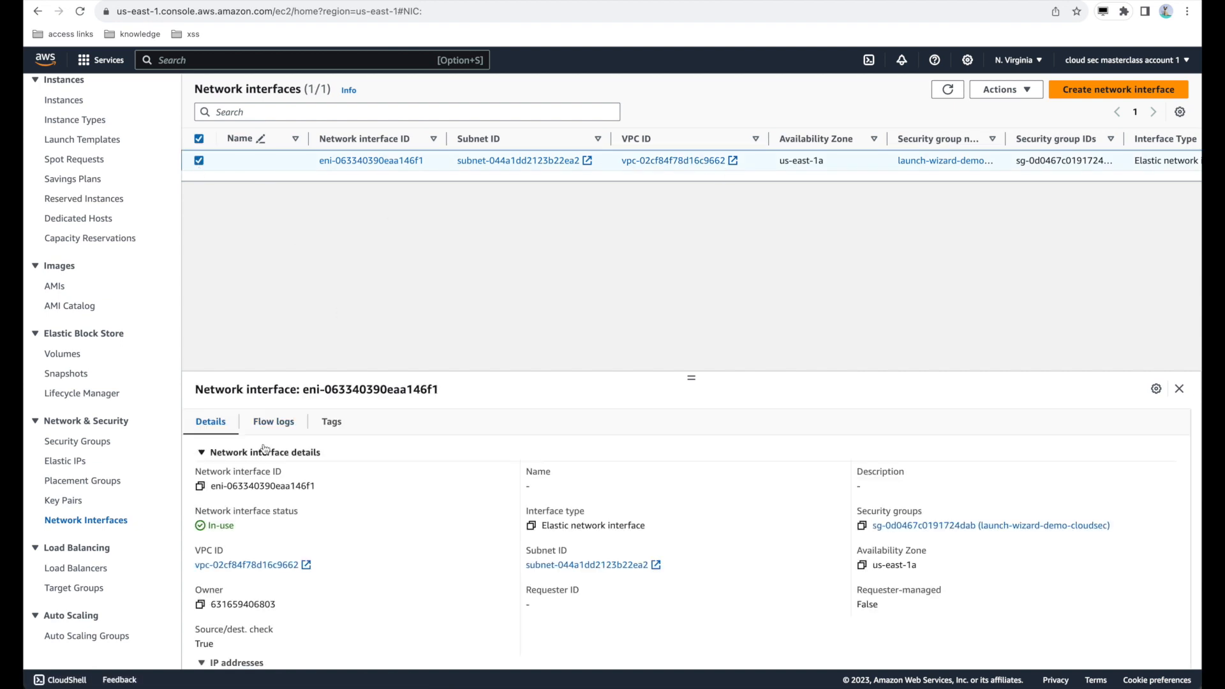
pyautogui.click(273, 423)
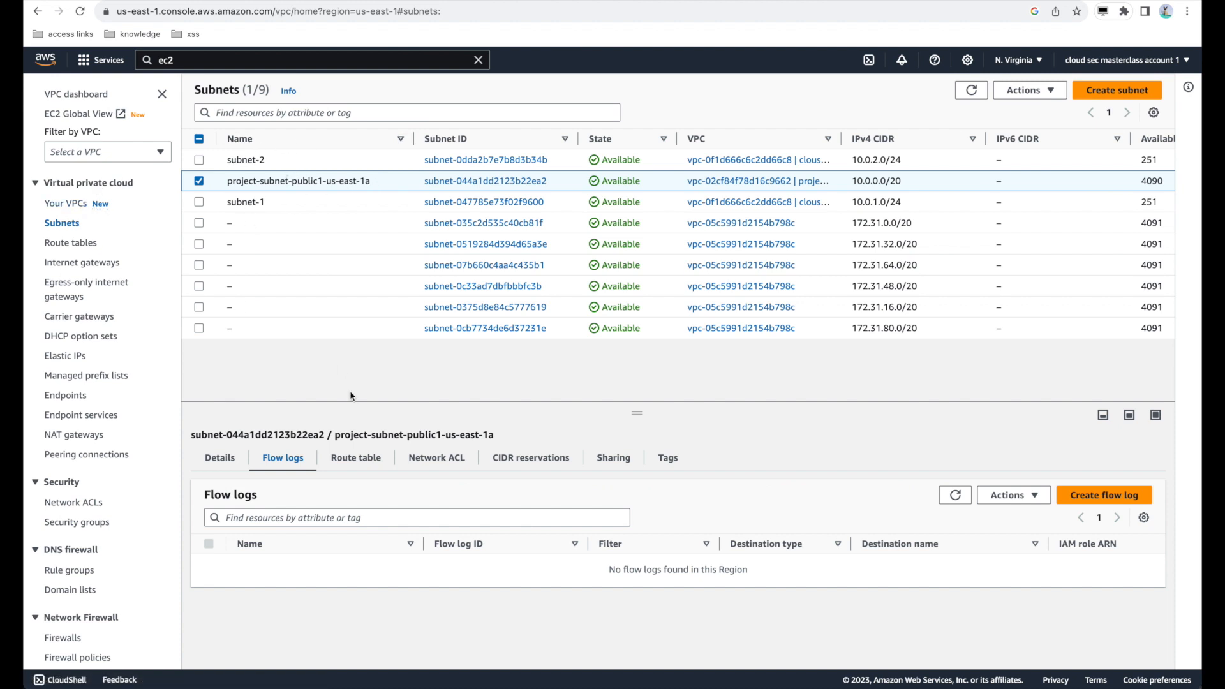
# Step: Start a new flow log for the subnet project-subnet-public1-us-east-1a and name it fl-vpc
pyautogui.click(1104, 495)
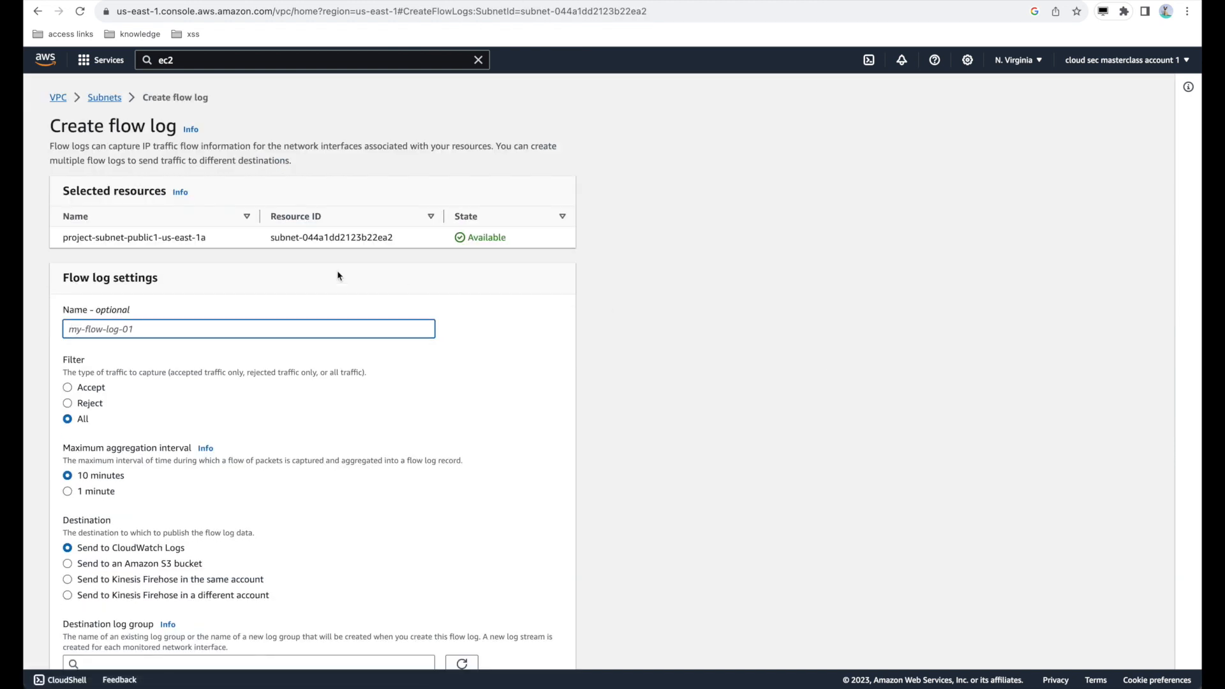
pyautogui.scroll(-3, 561, 276)
pyautogui.scroll(2, 561, 277)
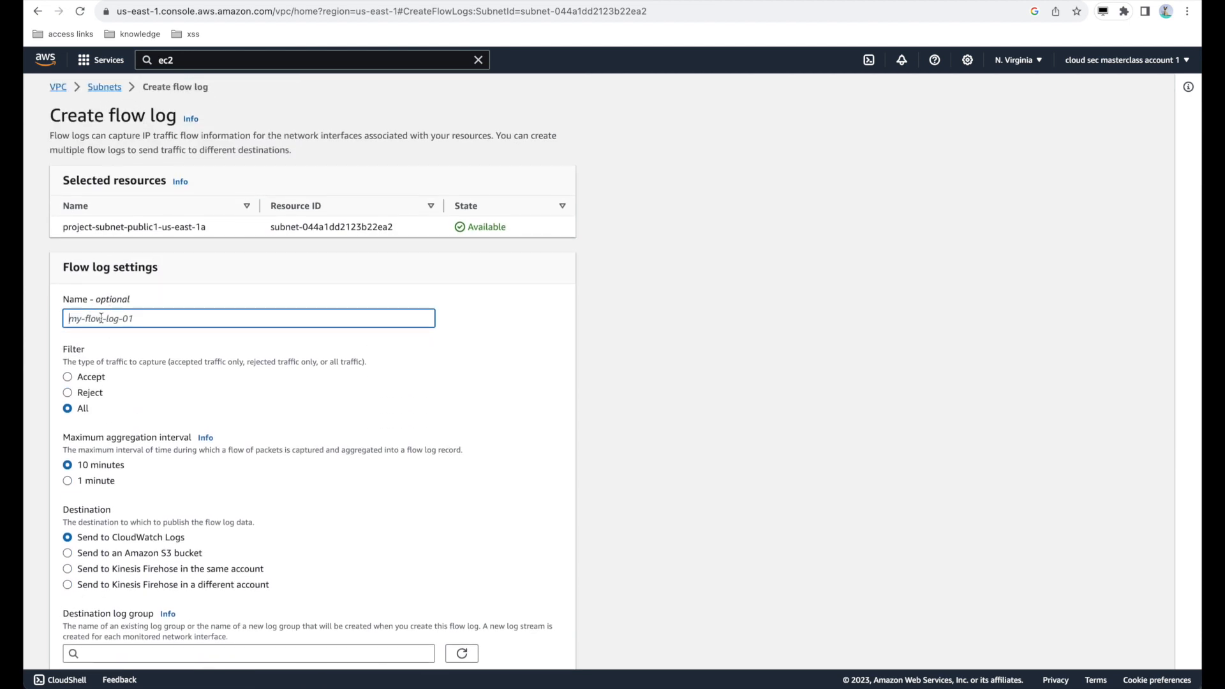
pyautogui.write('fl-vpc')
# Step: Check the flow log form for an available destination log group, and open the CloudWatch service in a new browser tab
pyautogui.scroll(-2, 184, 333)
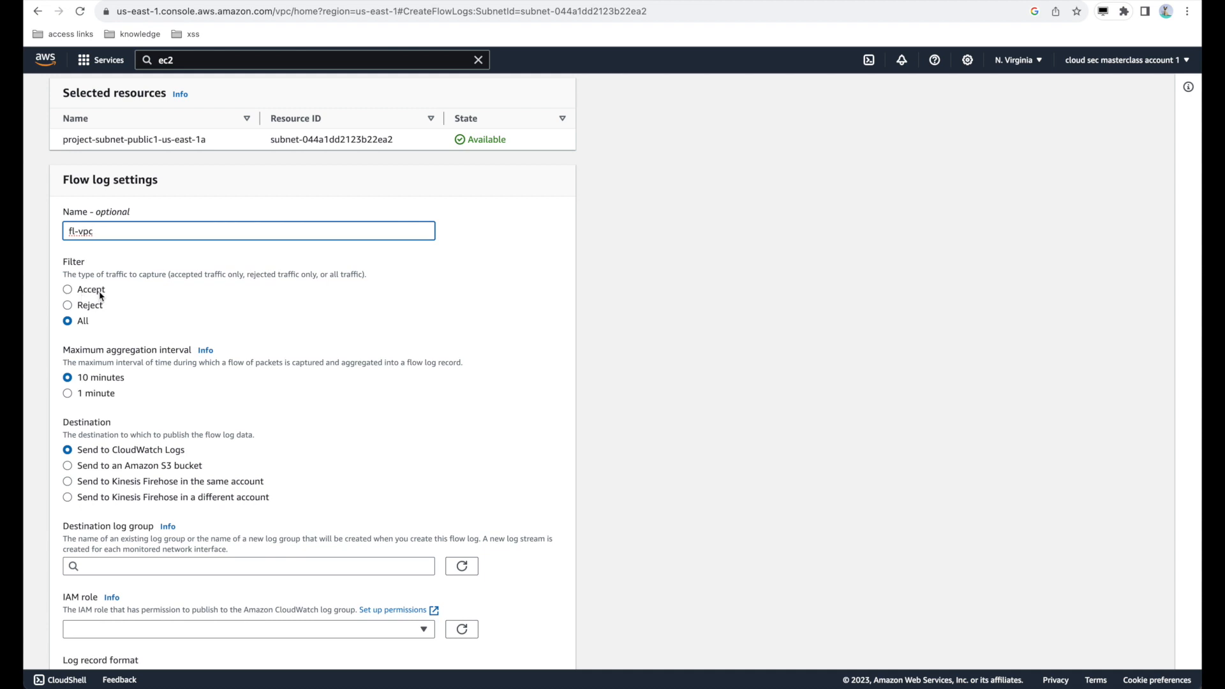
pyautogui.scroll(-2, 100, 300)
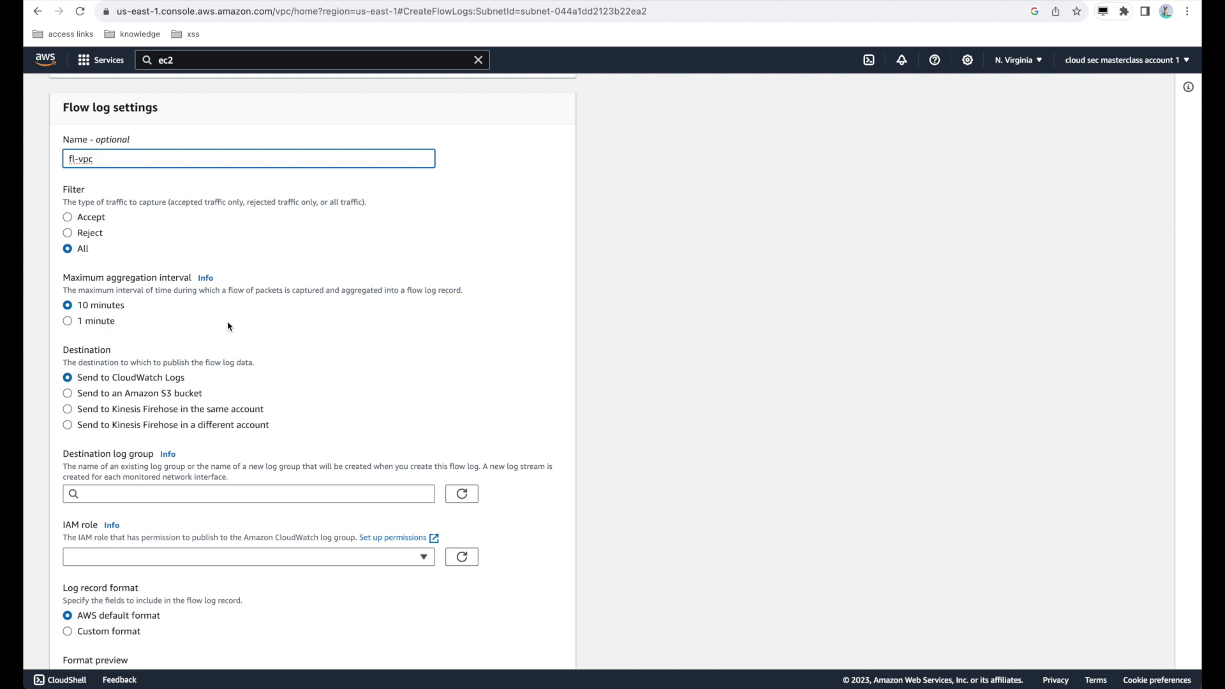
pyautogui.scroll(-3, 228, 326)
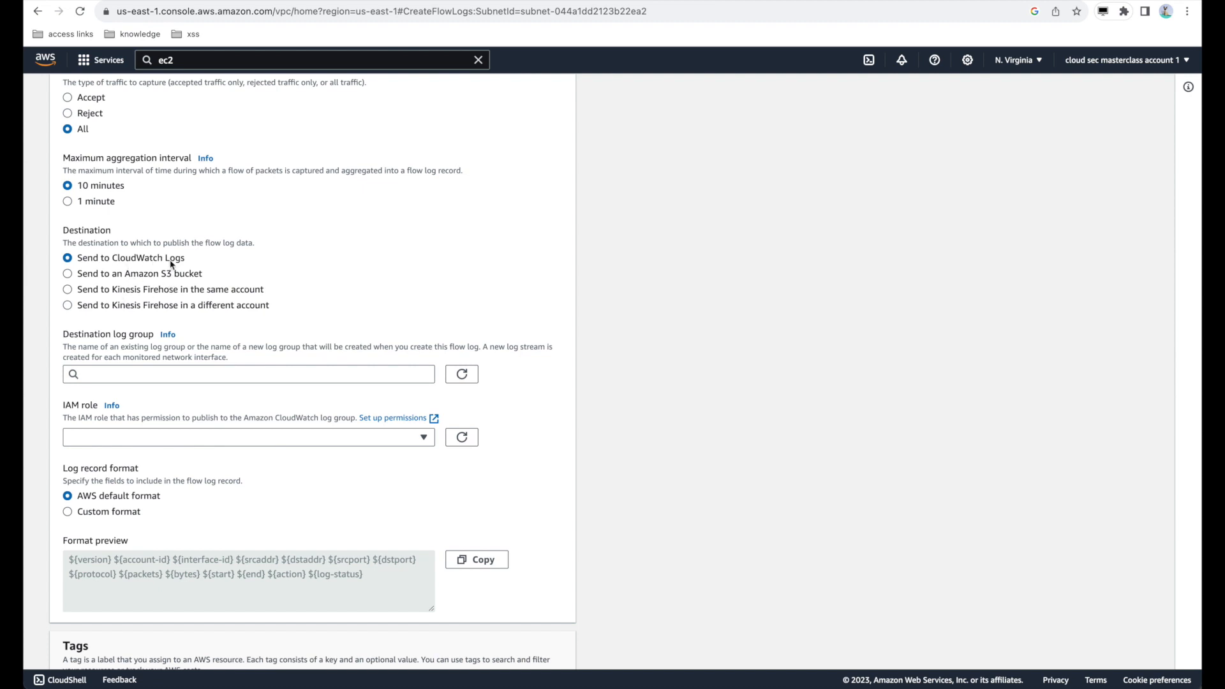
pyautogui.scroll(-1, 171, 264)
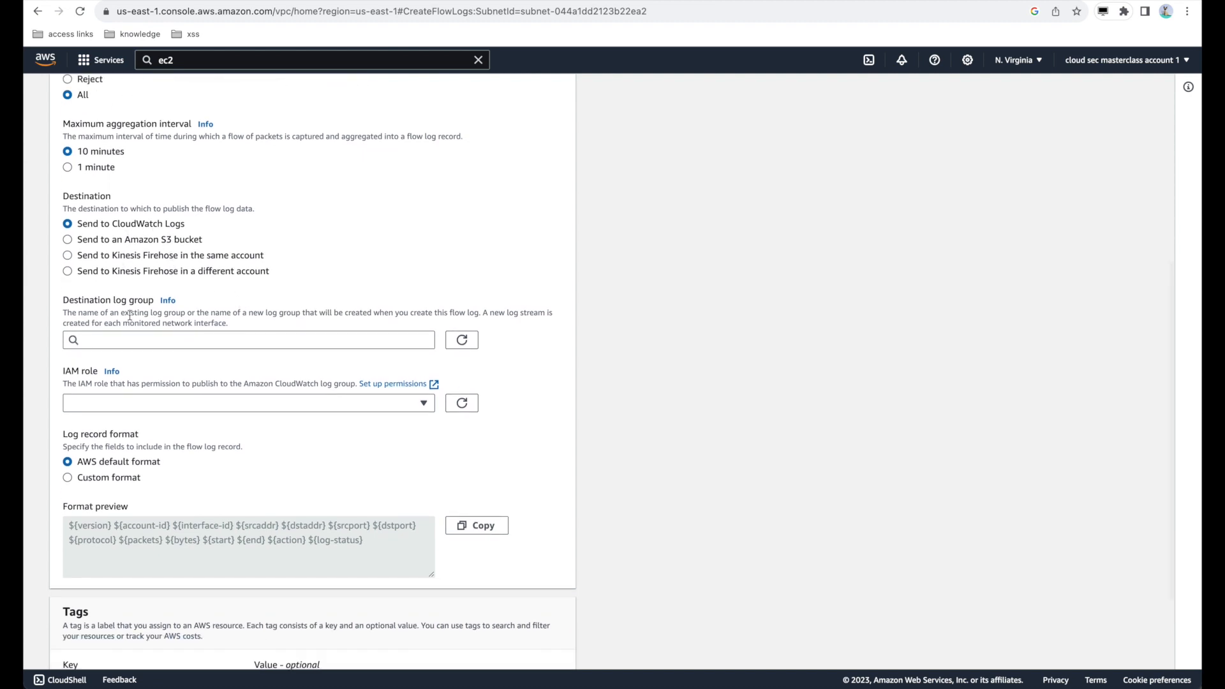
pyautogui.click(165, 343)
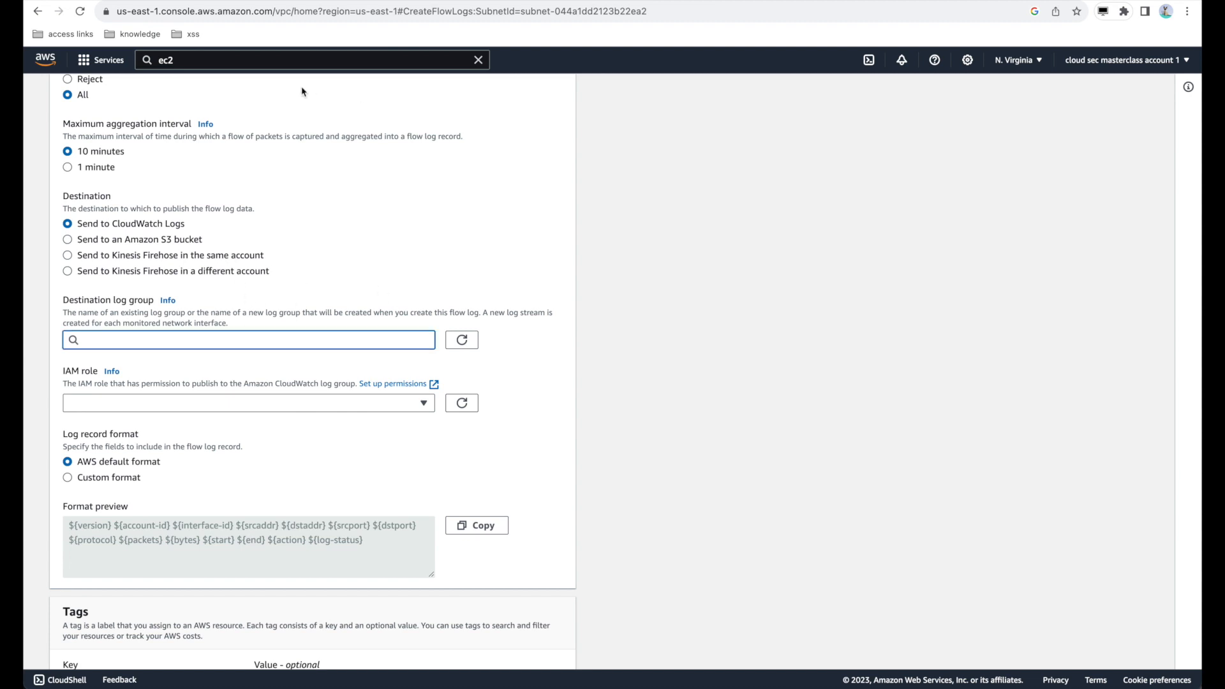
pyautogui.click(278, 61)
pyautogui.write('cloudwatch')
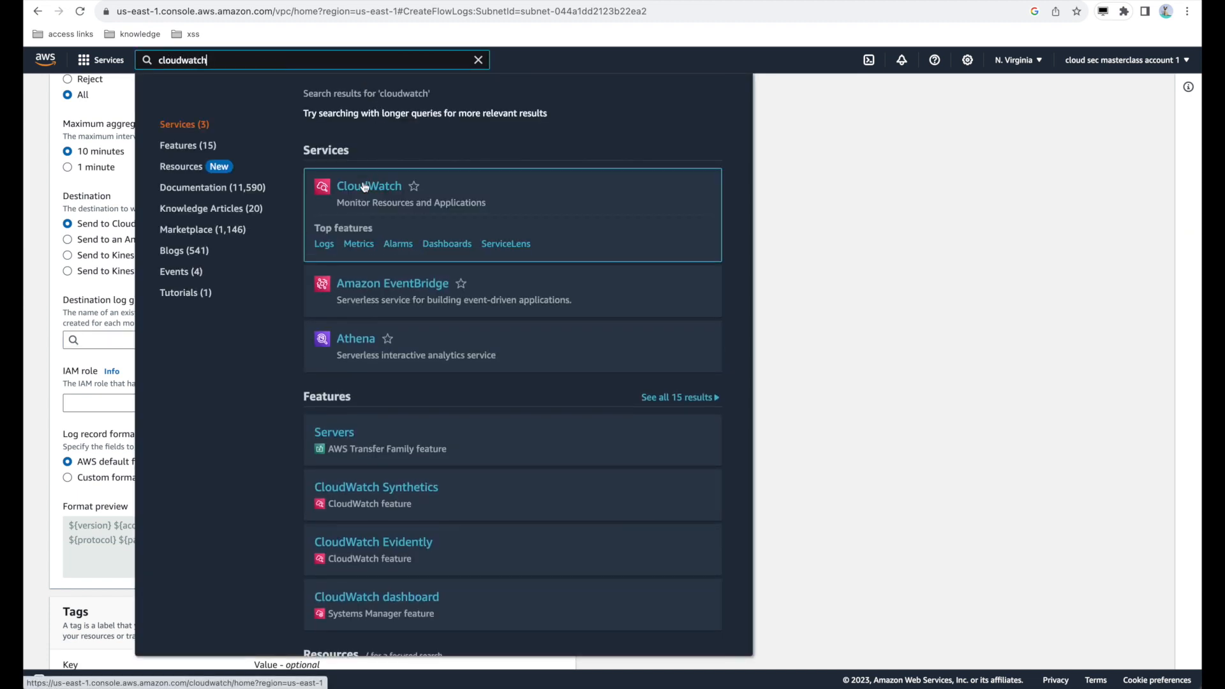
pyautogui.rightClick(383, 185)
pyautogui.click(396, 188)
pyautogui.click(927, 235)
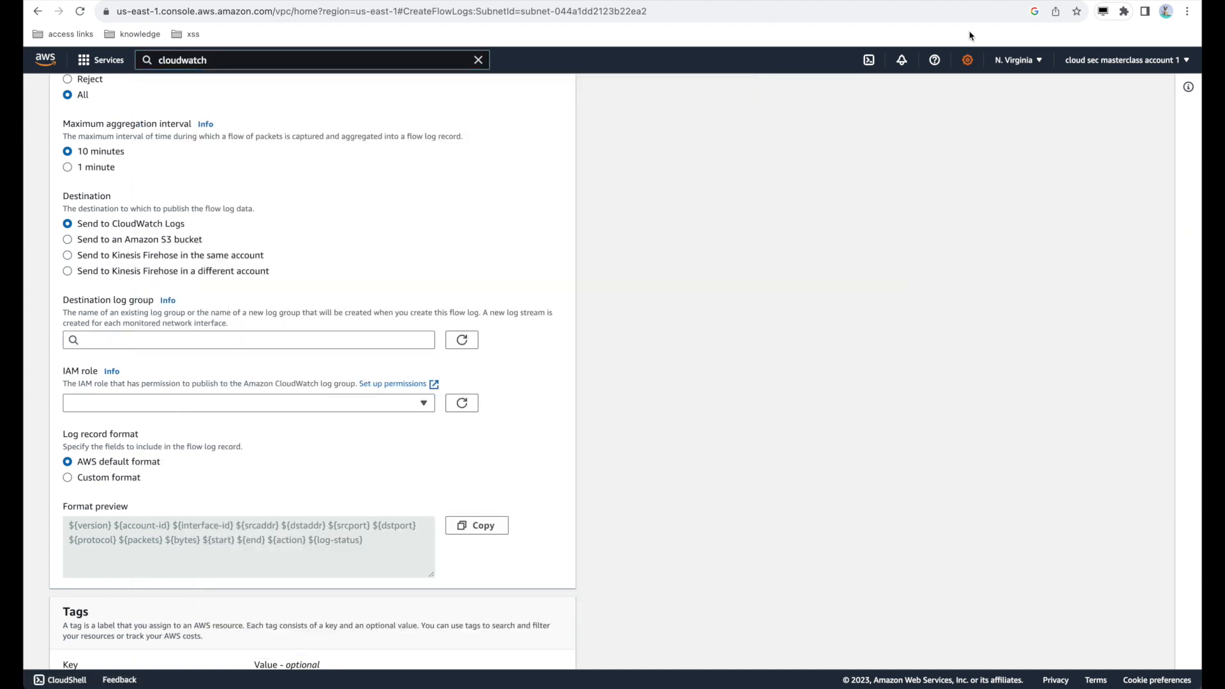
pyautogui.click(928, 3)
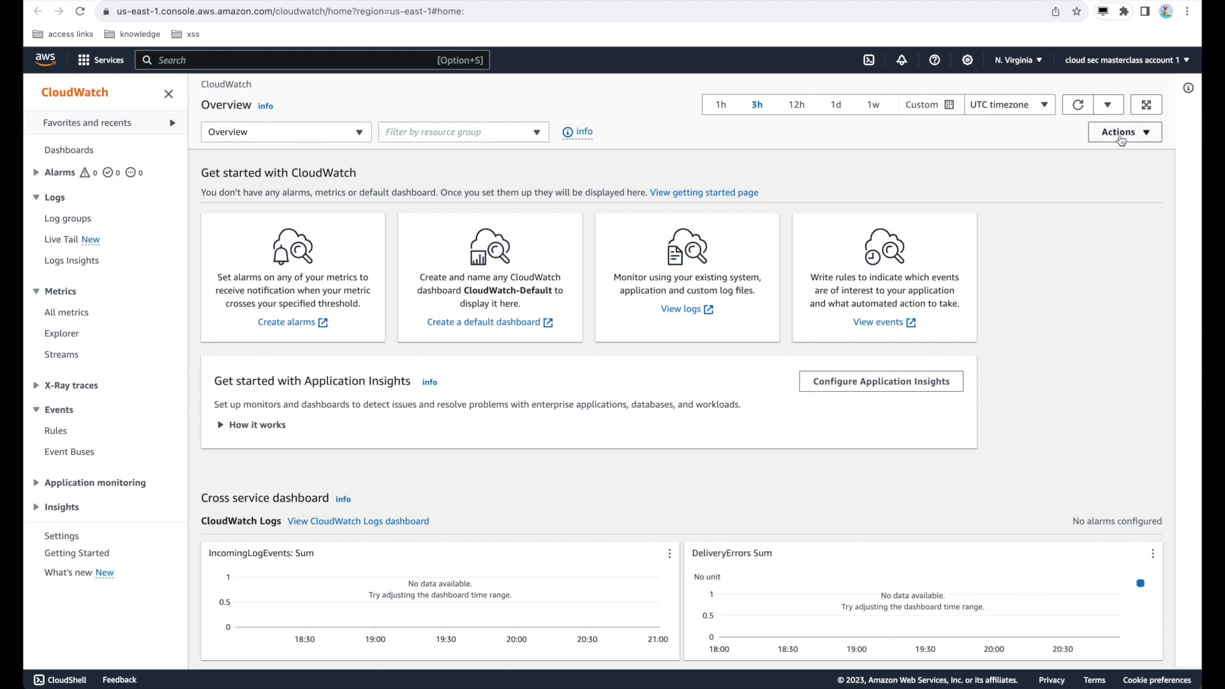
# Step: Create a CloudWatch log group named fl-vpc-log-group, keeping the Never expire retention setting and no KMS key
pyautogui.click(58, 218)
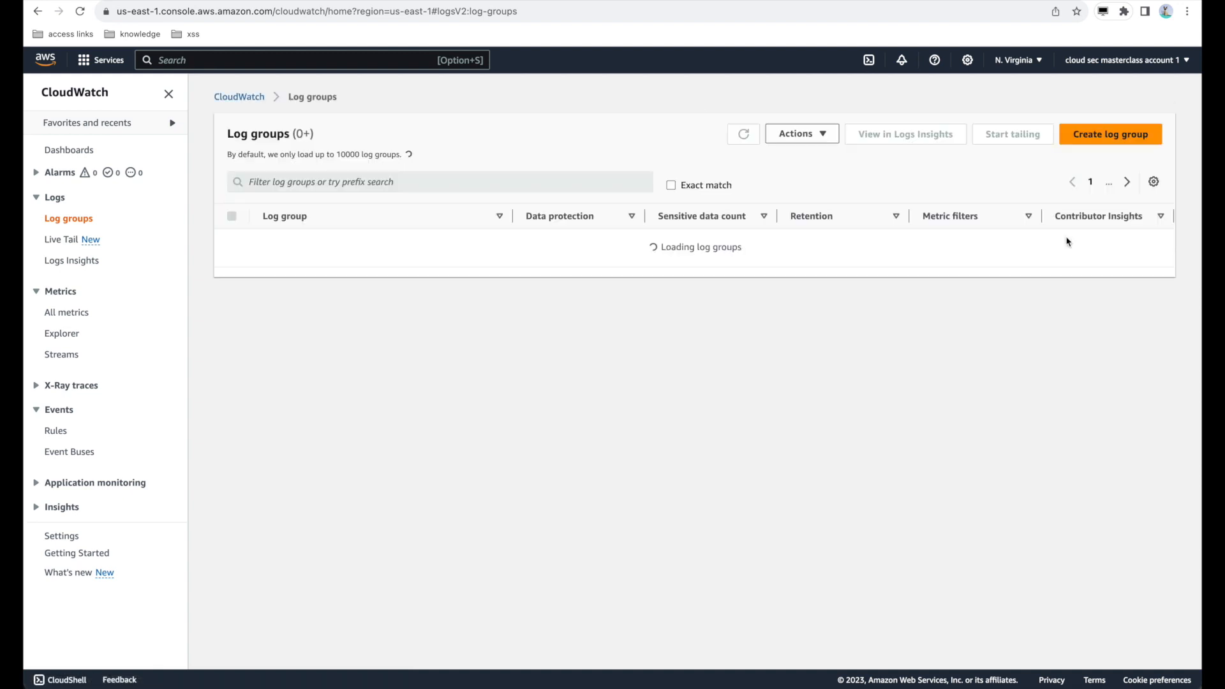
pyautogui.click(1111, 134)
pyautogui.click(298, 230)
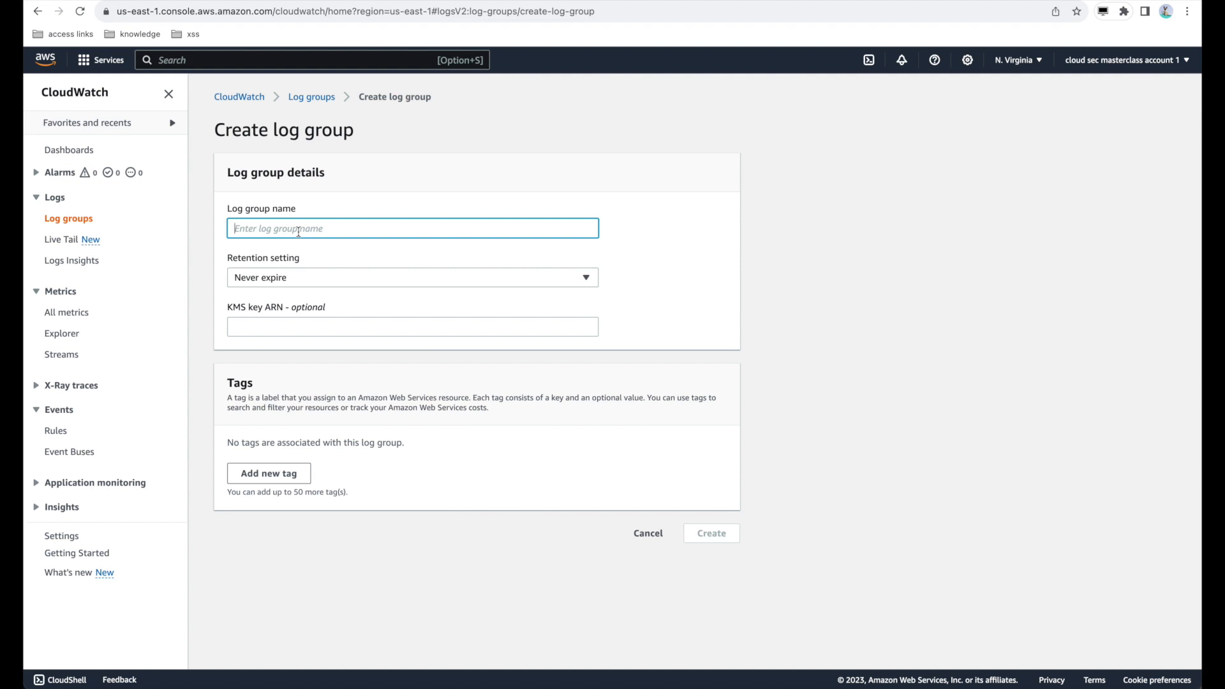
pyautogui.write('fl-vpc-log-group')
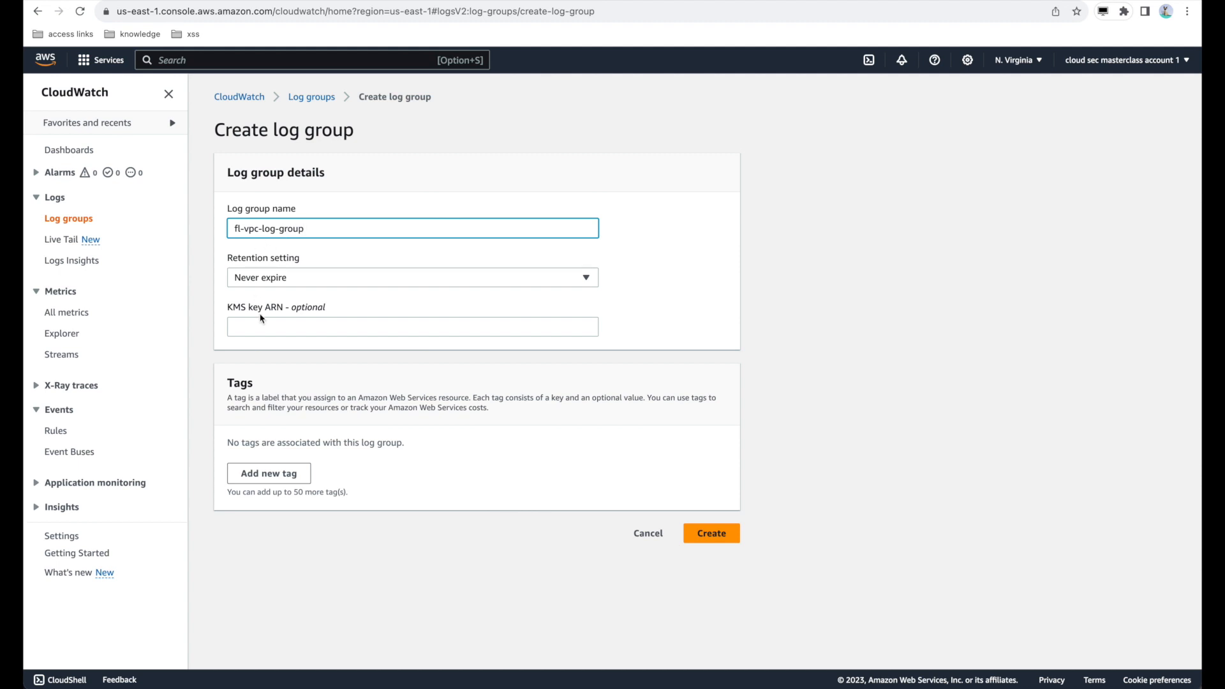
pyautogui.click(276, 327)
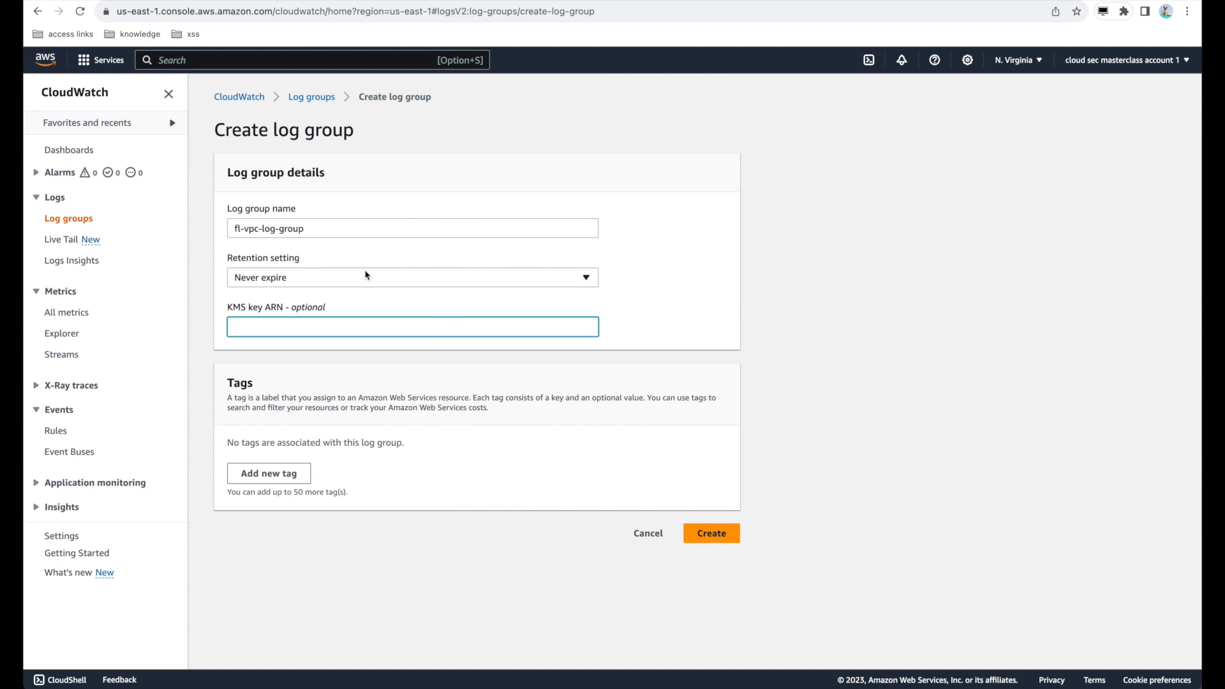
pyautogui.click(721, 534)
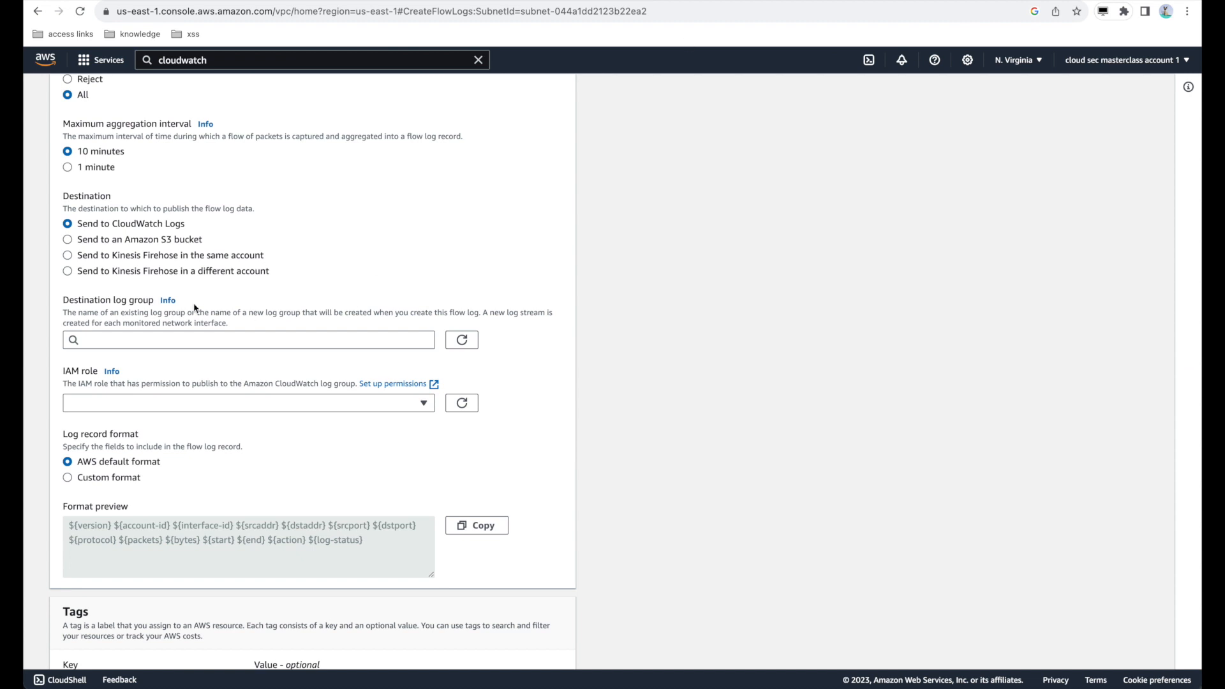
# Step: Refresh the flow log's available log groups and choose fl-vpc-log-group as its destination
pyautogui.click(461, 340)
pyautogui.click(369, 338)
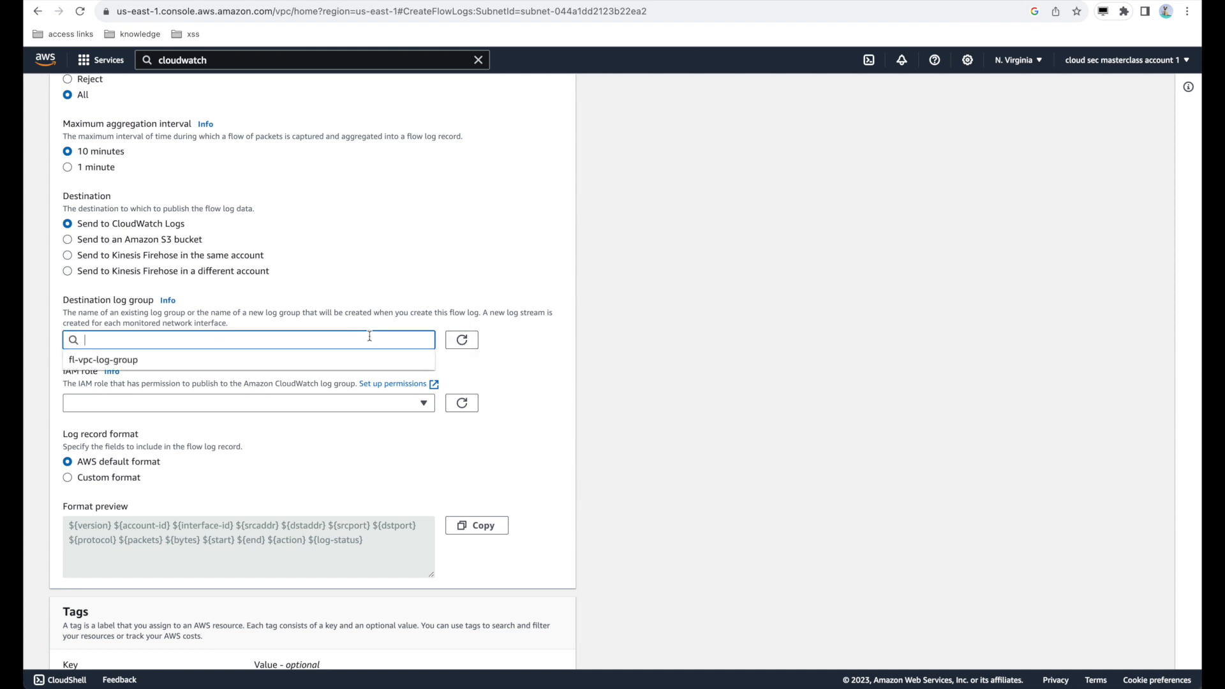
pyautogui.click(138, 361)
pyautogui.scroll(-2, 640, 358)
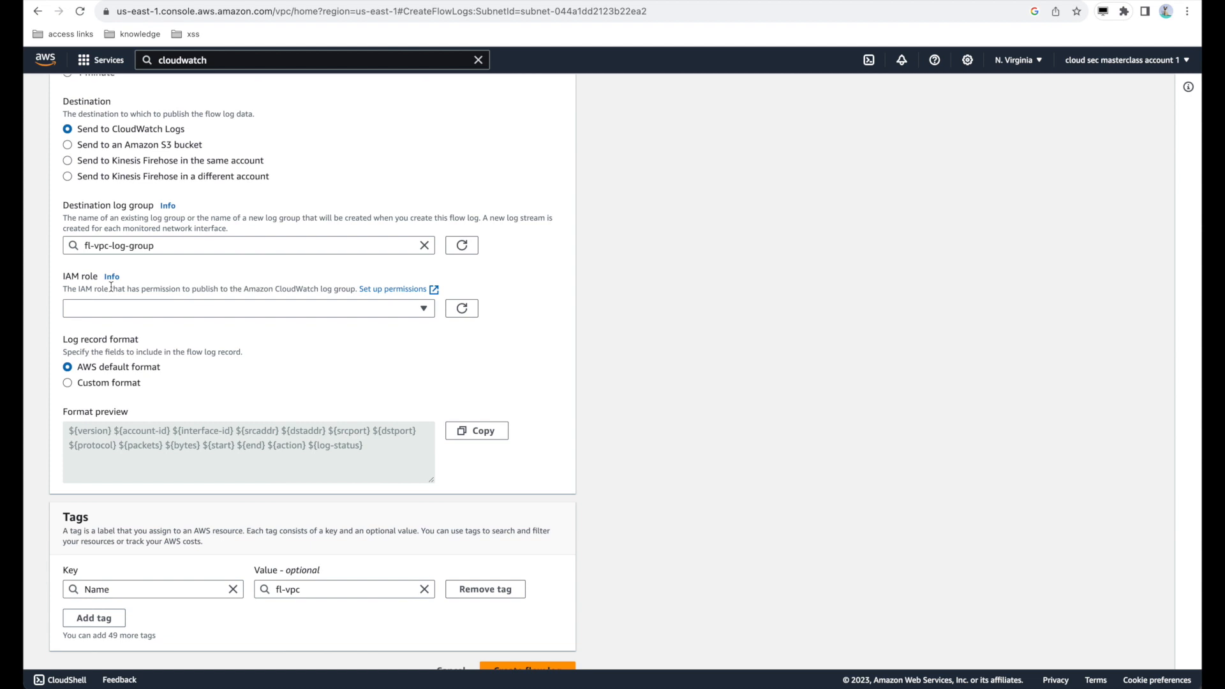
pyautogui.scroll(4, 260, 301)
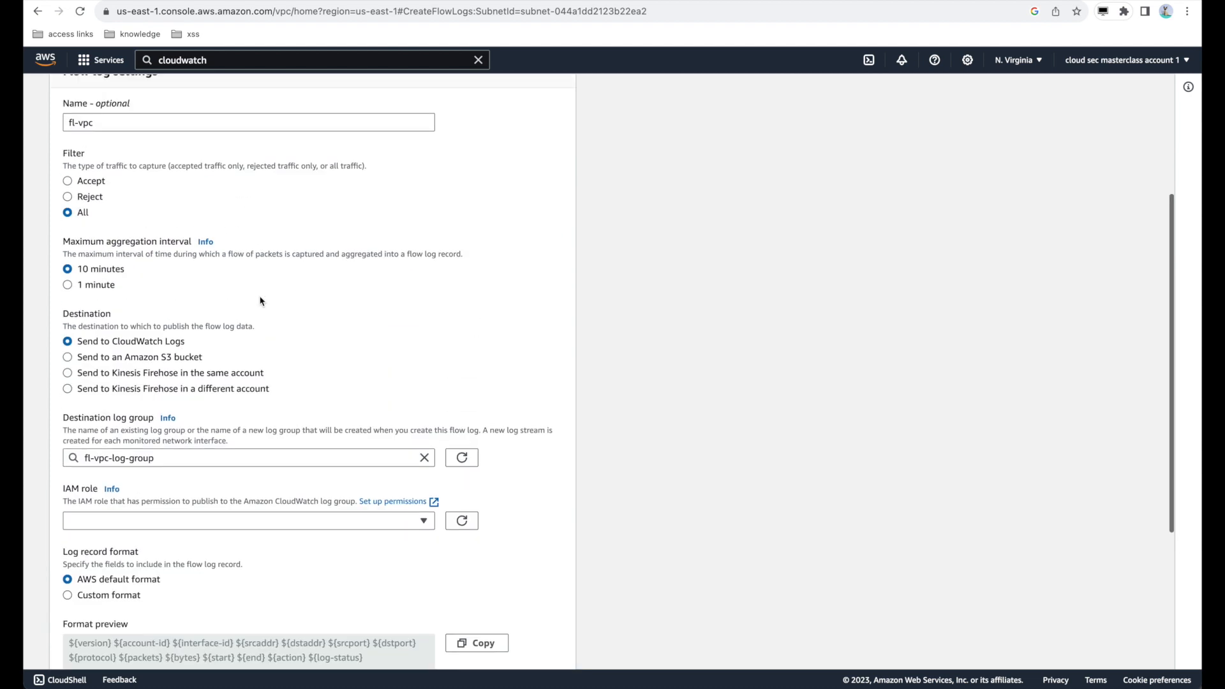
pyautogui.scroll(-1, 381, 398)
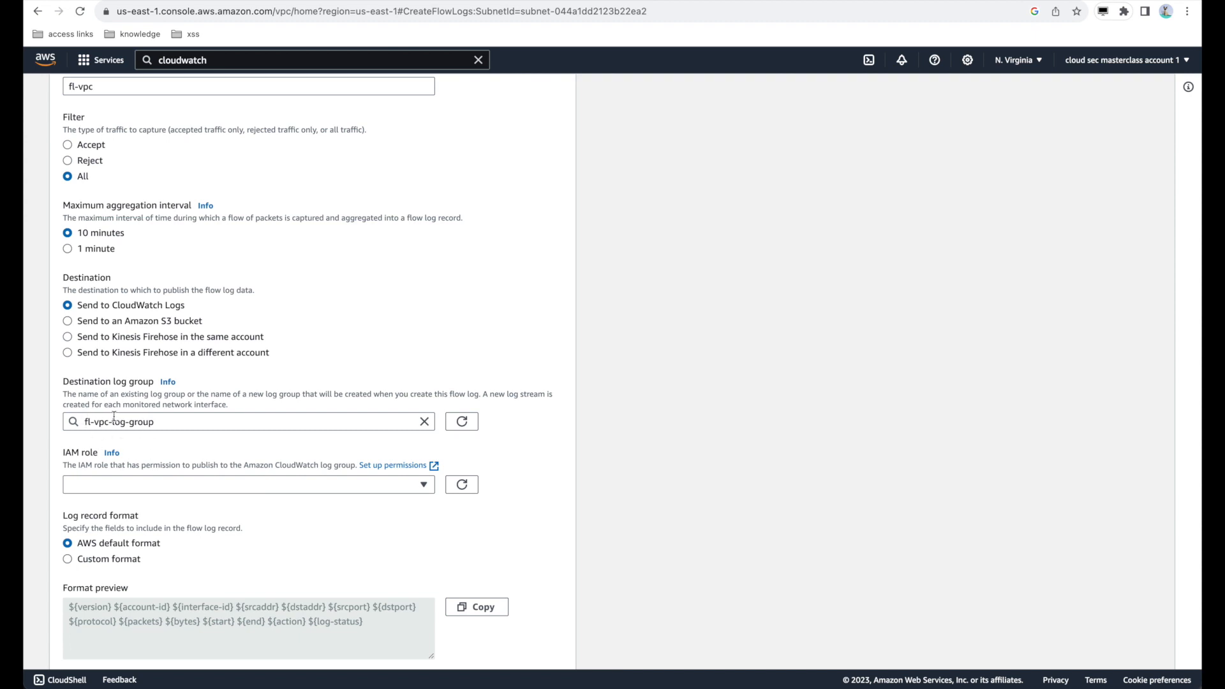
# Step: Leave the flow log form for the network interfaces browser tab, find the IAM service and open its dashboard
pyautogui.click(413, 466)
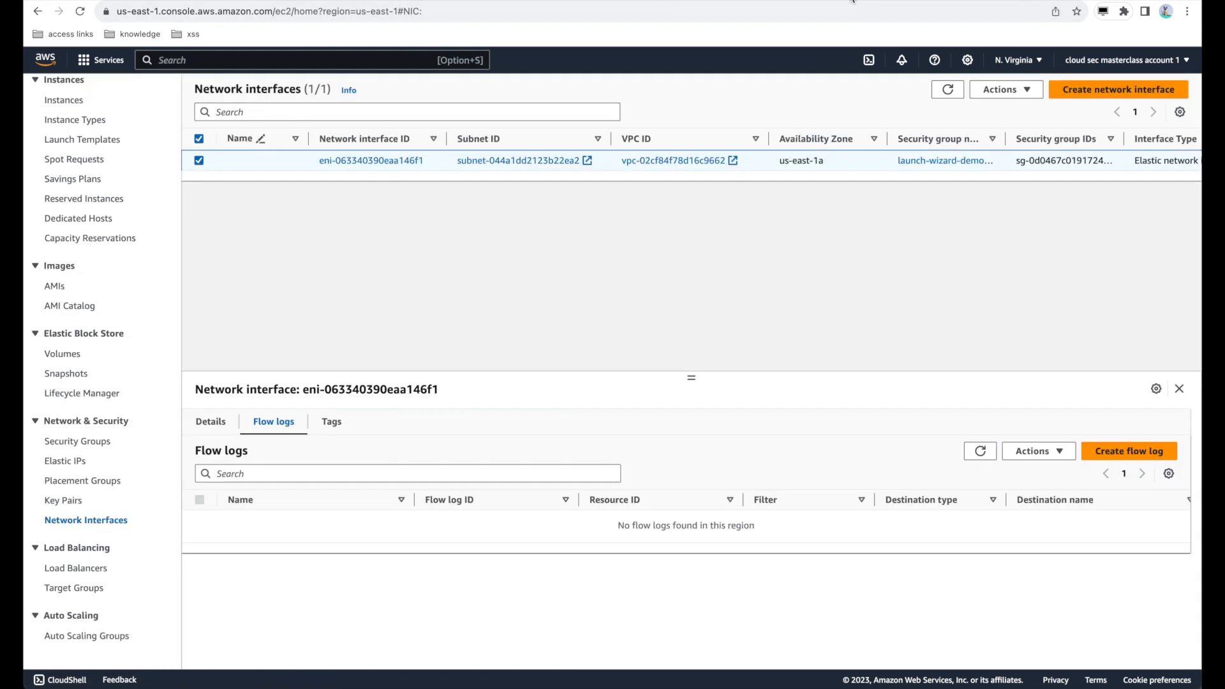
pyautogui.click(320, 58)
pyautogui.write('iam')
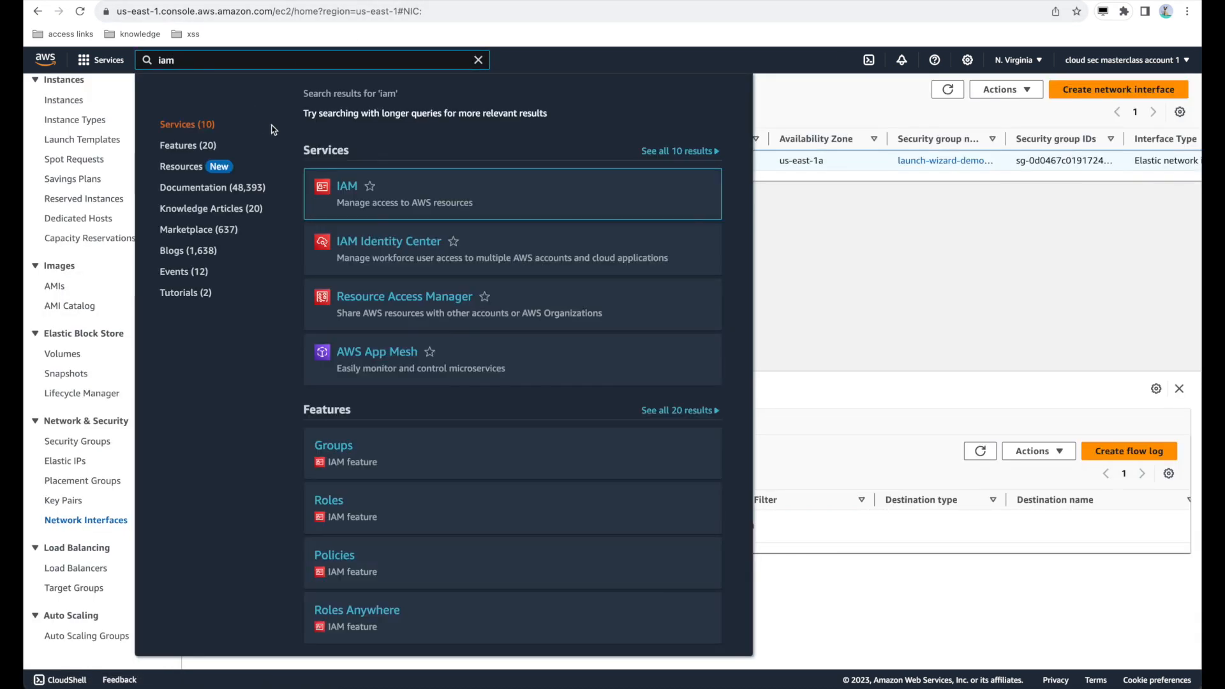
pyautogui.click(344, 195)
pyautogui.click(791, 151)
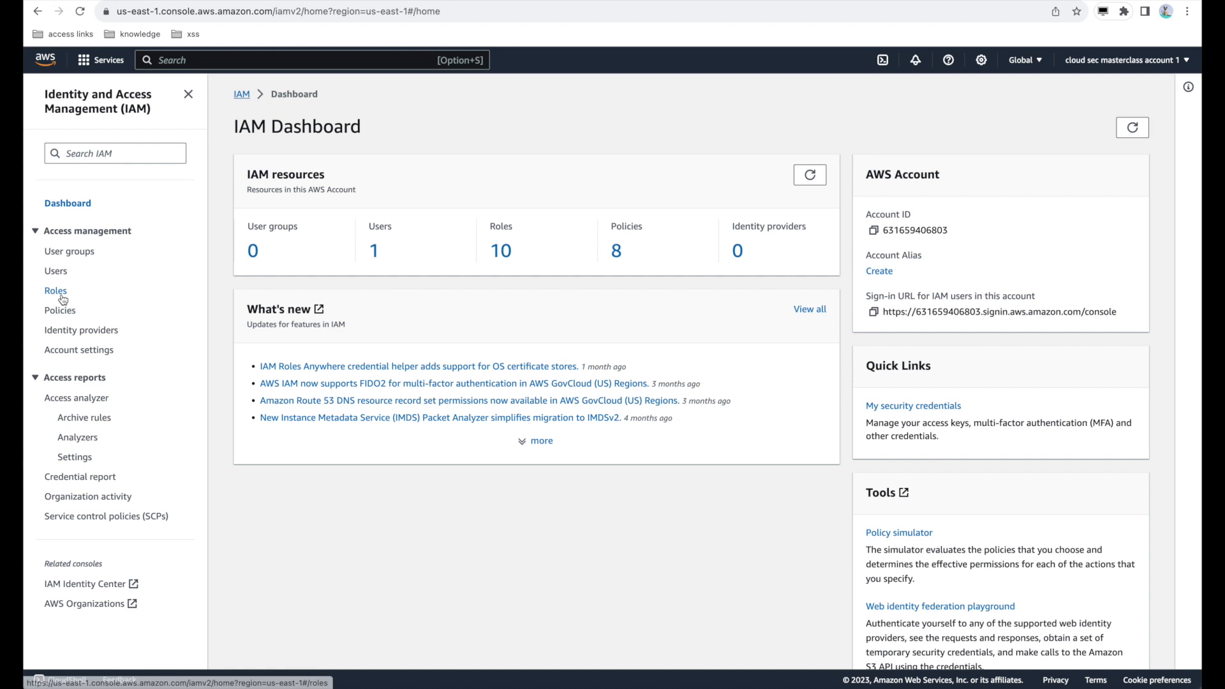
# Step: Start a new IAM role with Custom trust policy as its trusted entity type
pyautogui.click(62, 299)
pyautogui.click(1098, 135)
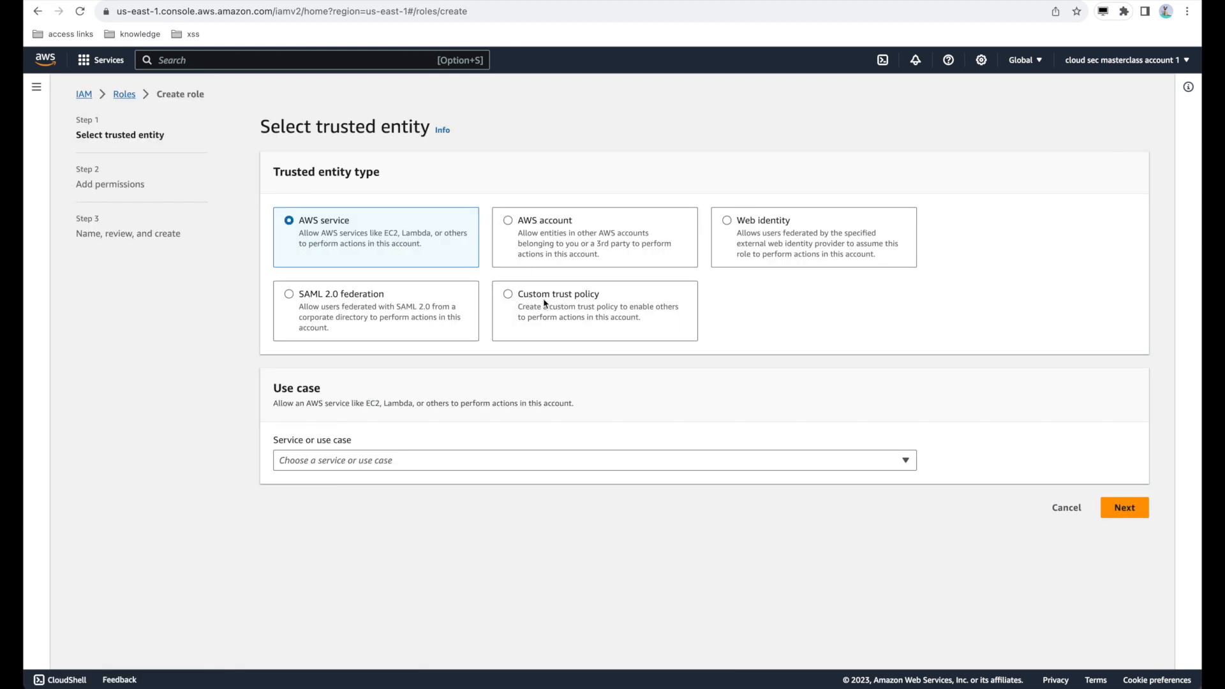
pyautogui.click(539, 319)
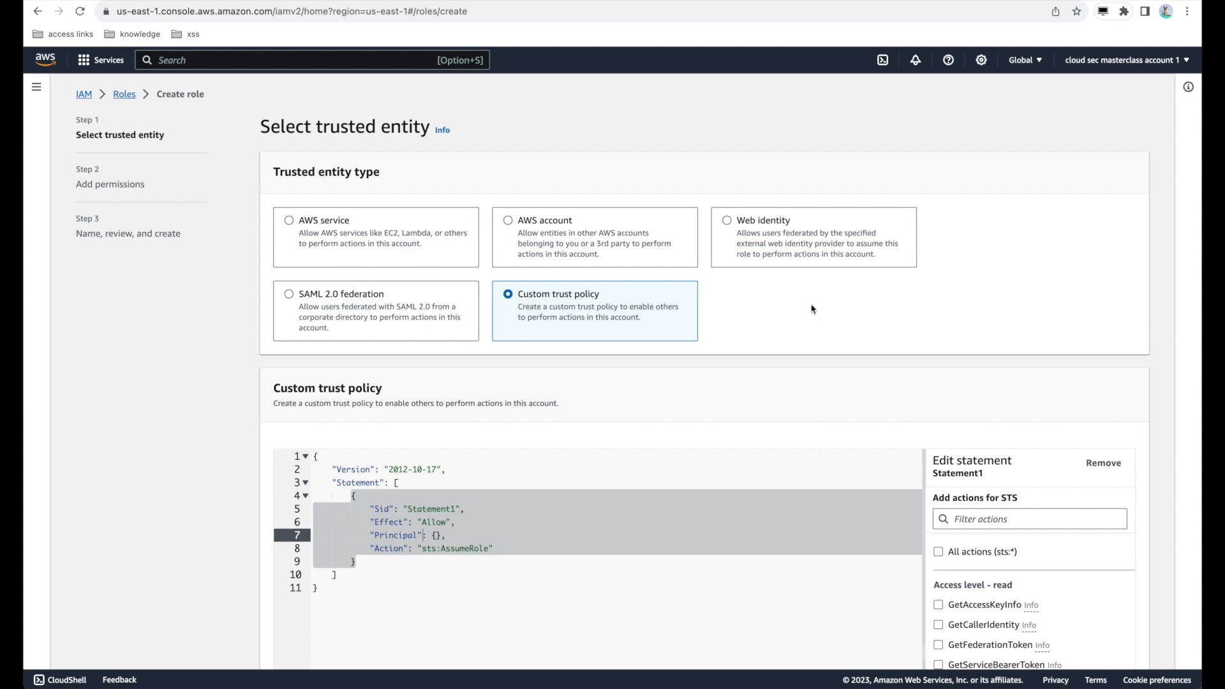
pyautogui.scroll(-1, 813, 309)
# Step: Replace the role's trust policy with the user guide's version letting vpc-flow-logs.amazonaws.com assume the role, and continue to the permissions
pyautogui.click(1064, 2)
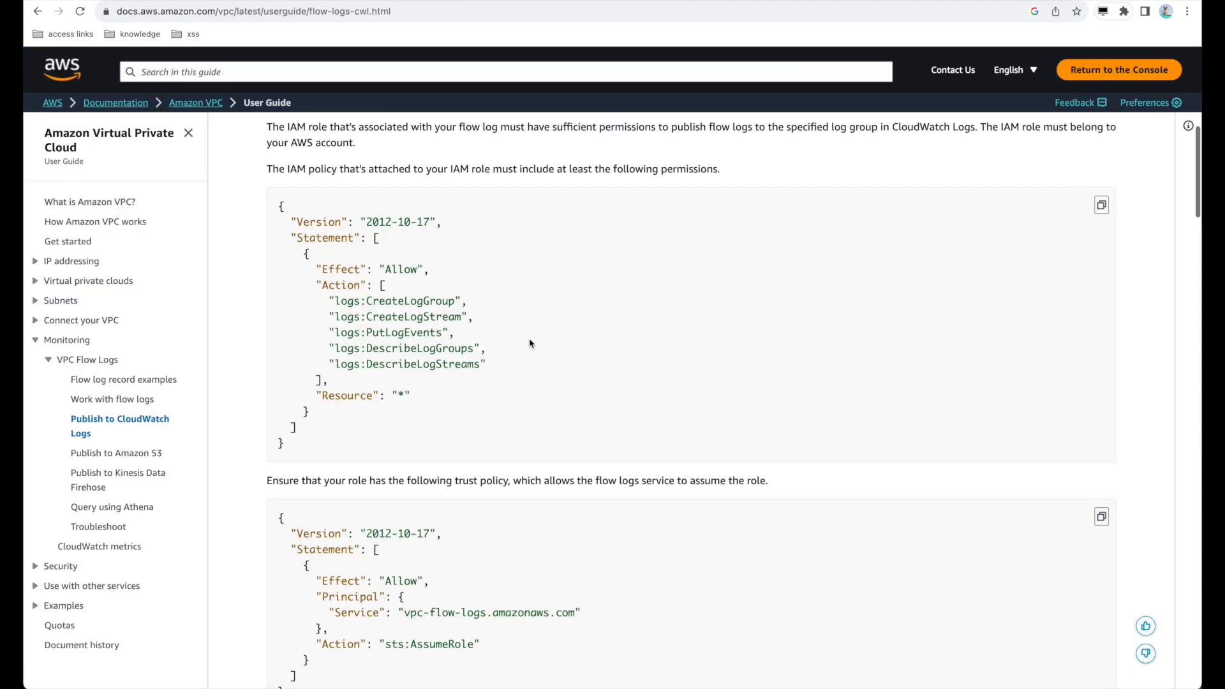
pyautogui.scroll(-3, 529, 343)
pyautogui.moveTo(305, 606); pyautogui.dragTo(277, 419)
pyautogui.press('super+c')
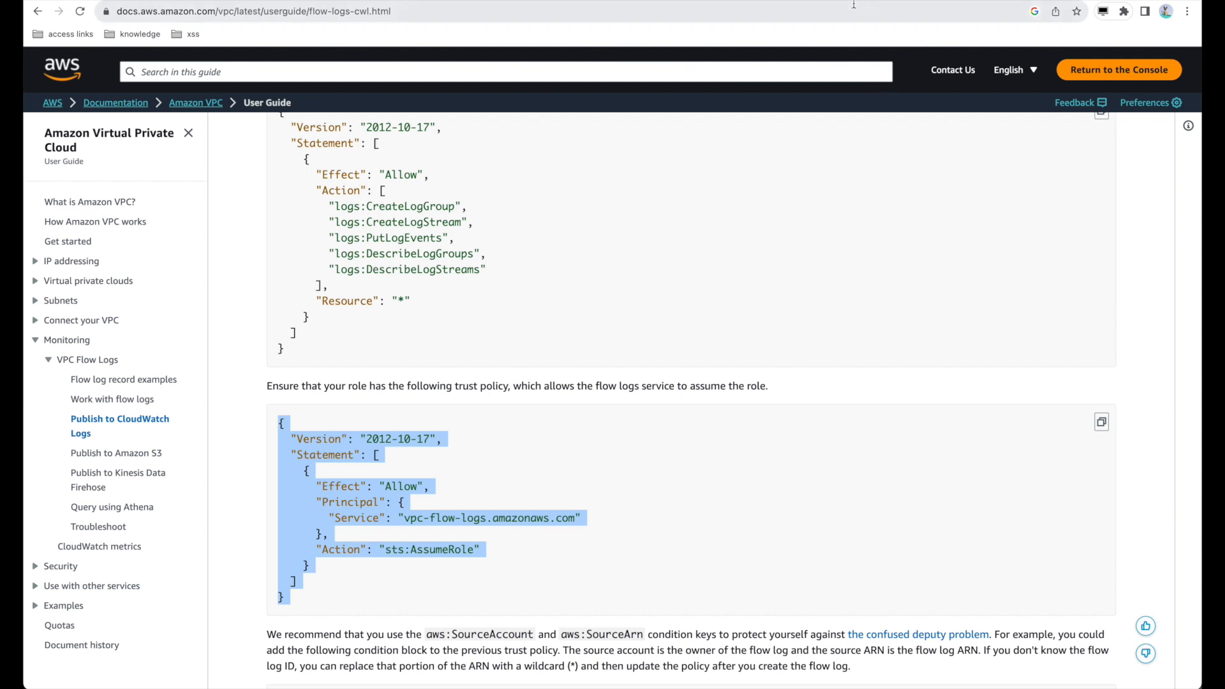
pyautogui.hotkey('ctrl', 'Tab')
pyautogui.press('super+a')
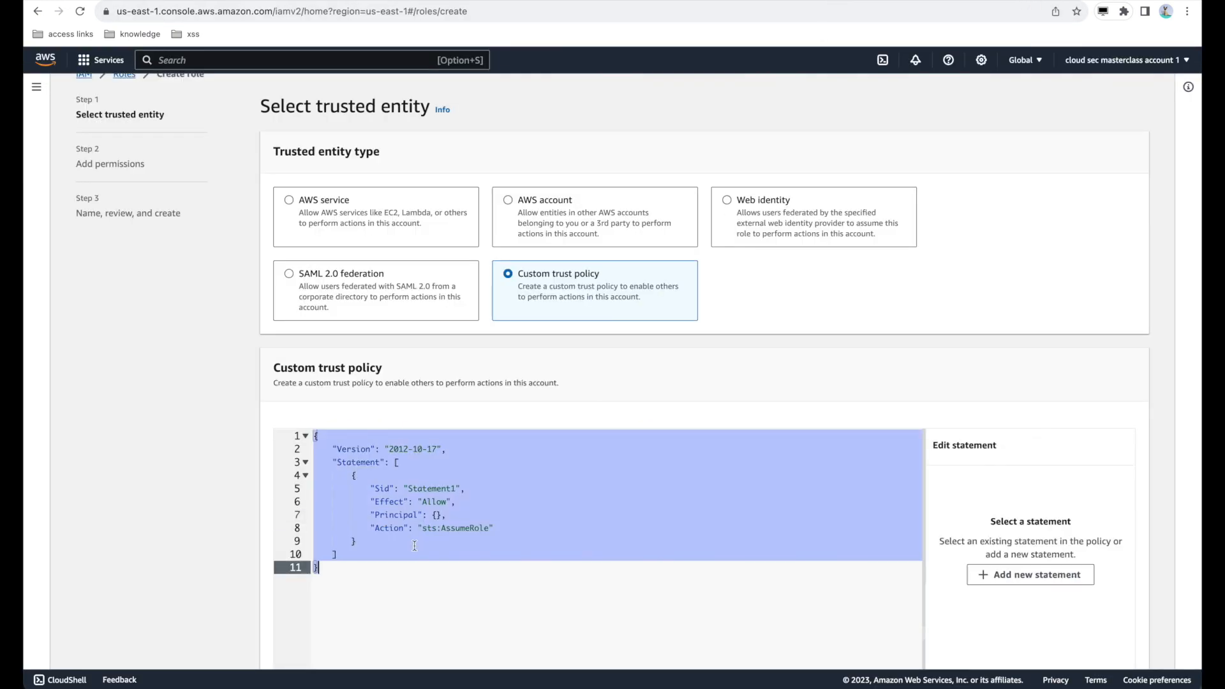
pyautogui.press('super+v')
pyautogui.scroll(-5, 689, 504)
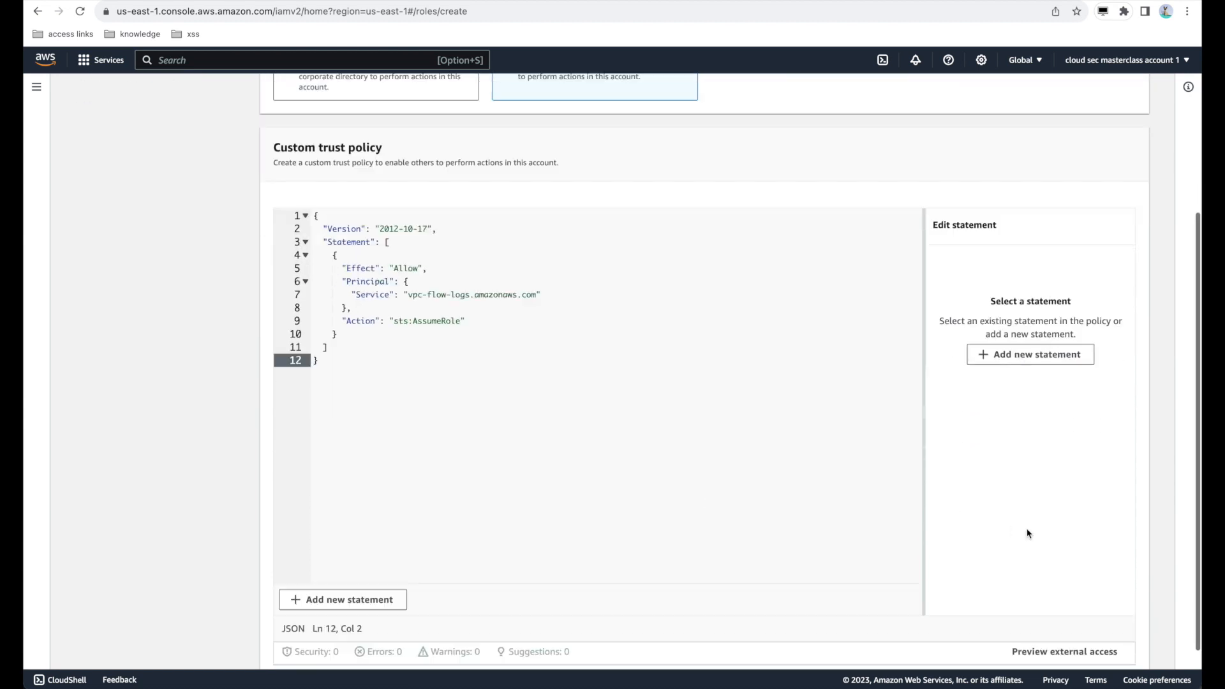
pyautogui.click(1124, 647)
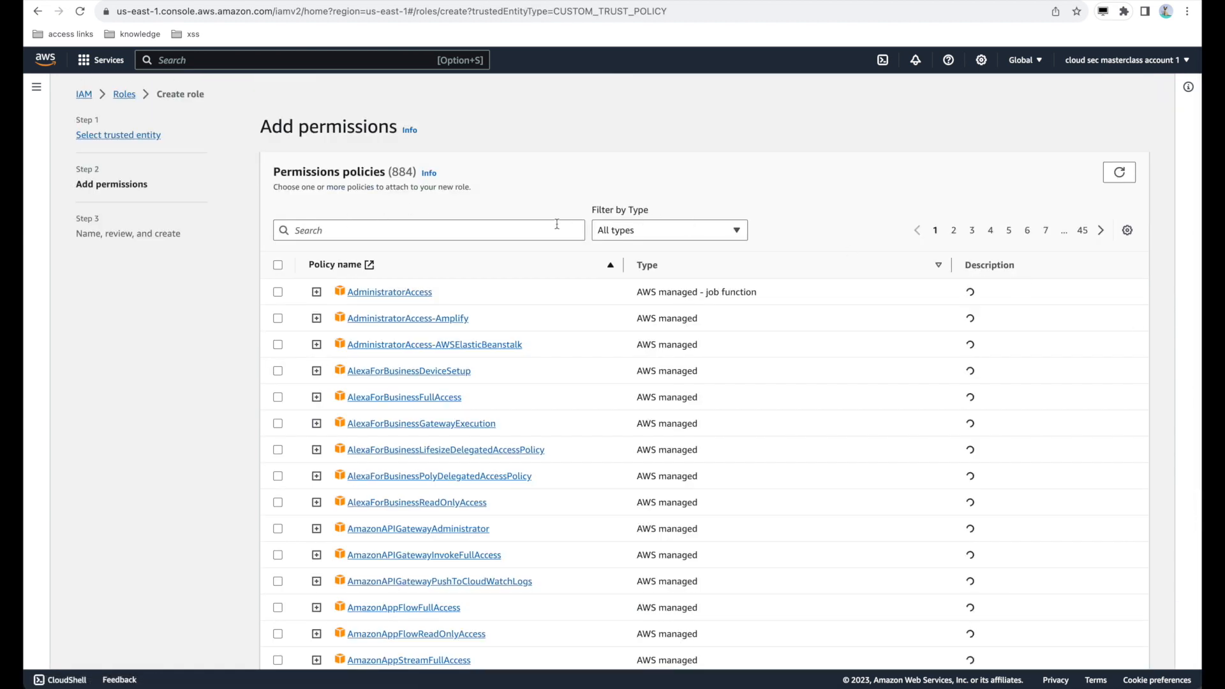
# Step: Skip attaching permissions policies, name the role fl-role and create it
pyautogui.scroll(-5, 449, 218)
pyautogui.scroll(5, 449, 219)
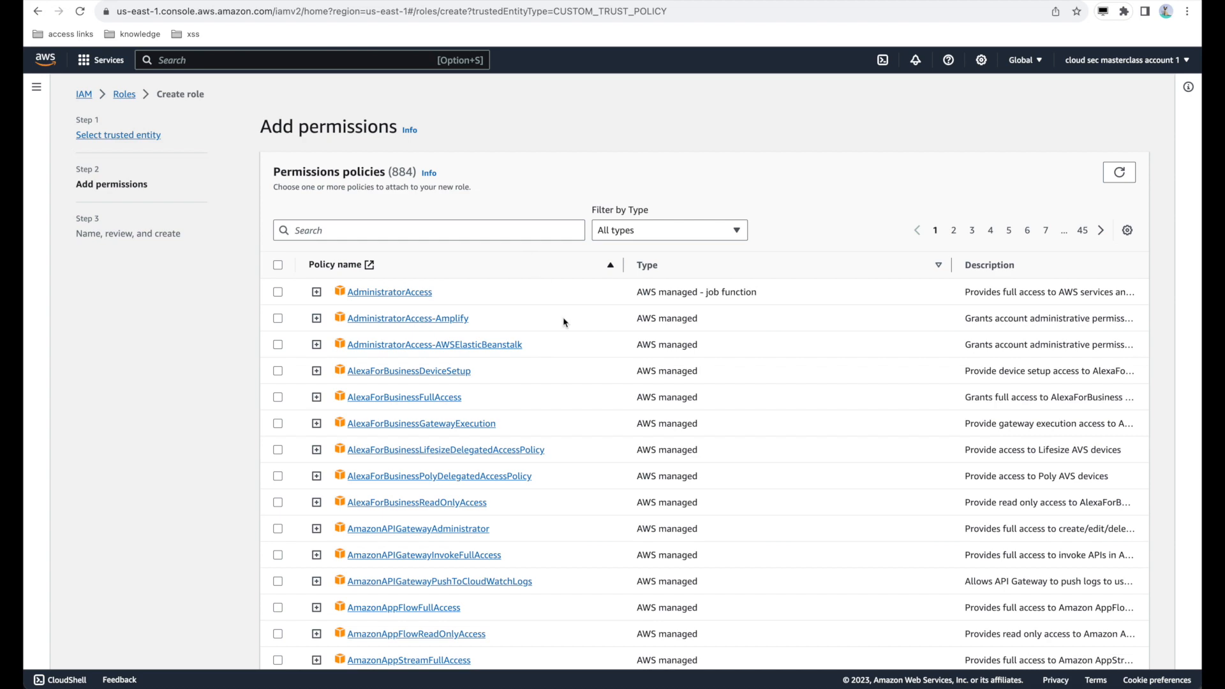
pyautogui.scroll(-5, 564, 322)
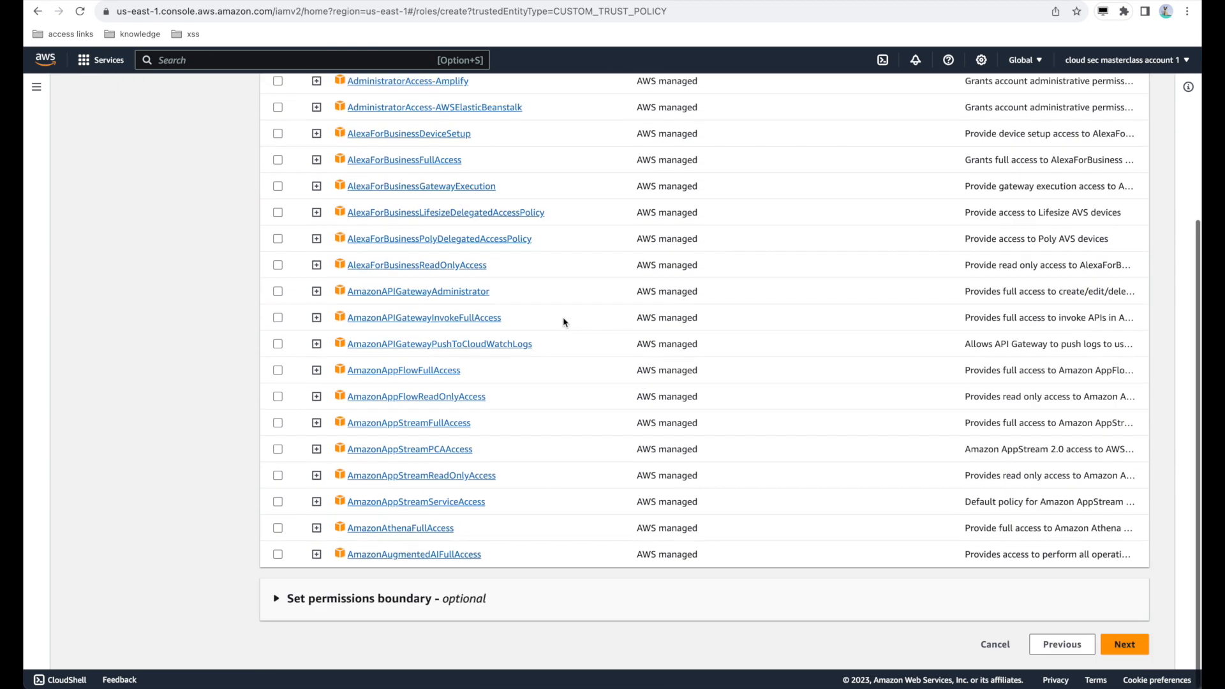
pyautogui.scroll(1, 574, 324)
pyautogui.scroll(-1, 581, 325)
pyautogui.click(1124, 639)
pyautogui.scroll(2, 735, 269)
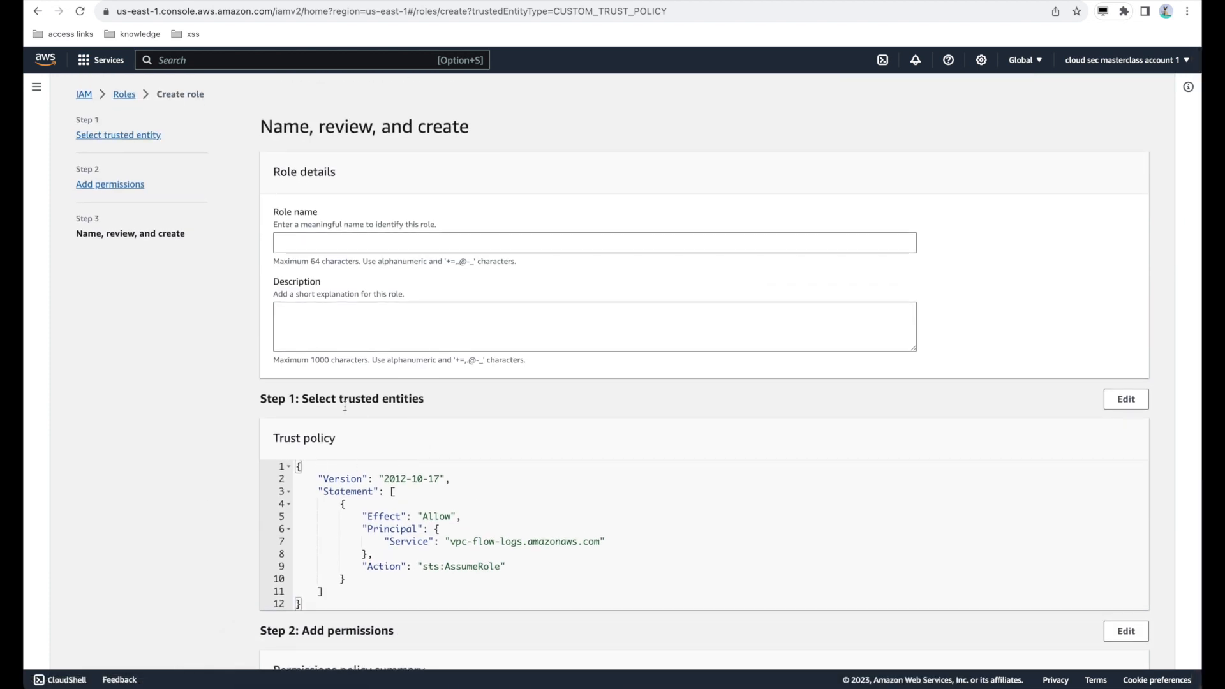
pyautogui.click(313, 242)
pyautogui.write('fl-role')
pyautogui.scroll(-5, 906, 370)
pyautogui.click(1115, 655)
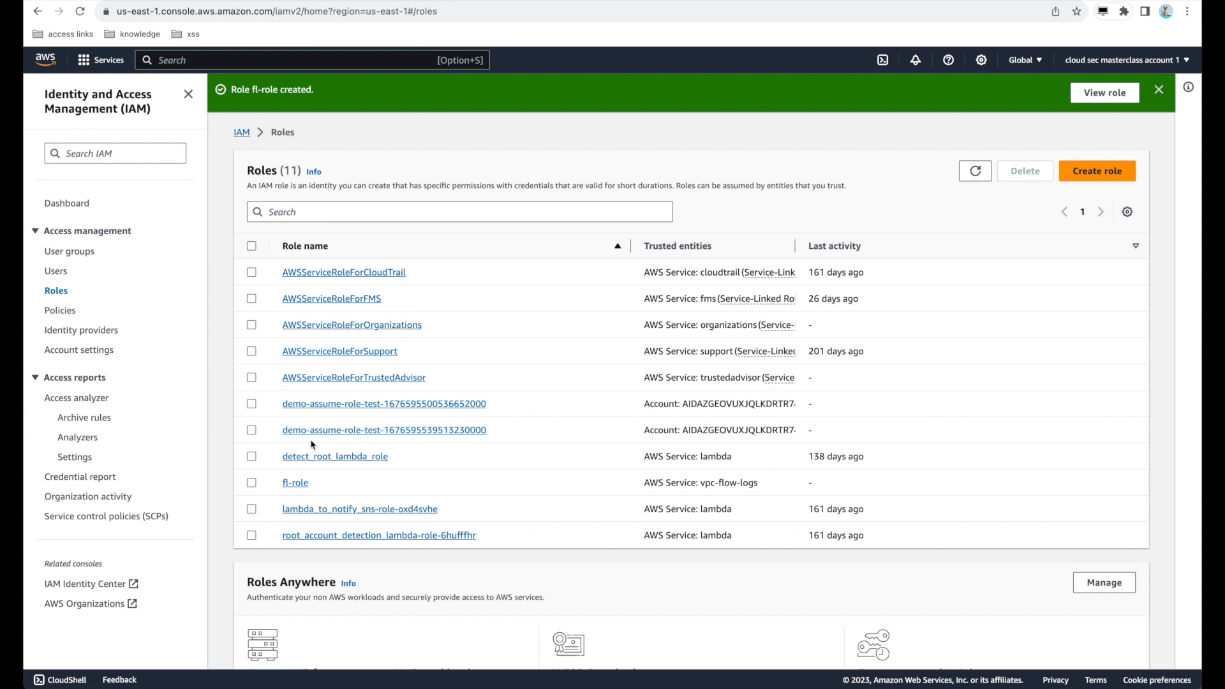
# Step: Open the fl-role role and start a new inline policy for it in the JSON policy editor
pyautogui.click(293, 486)
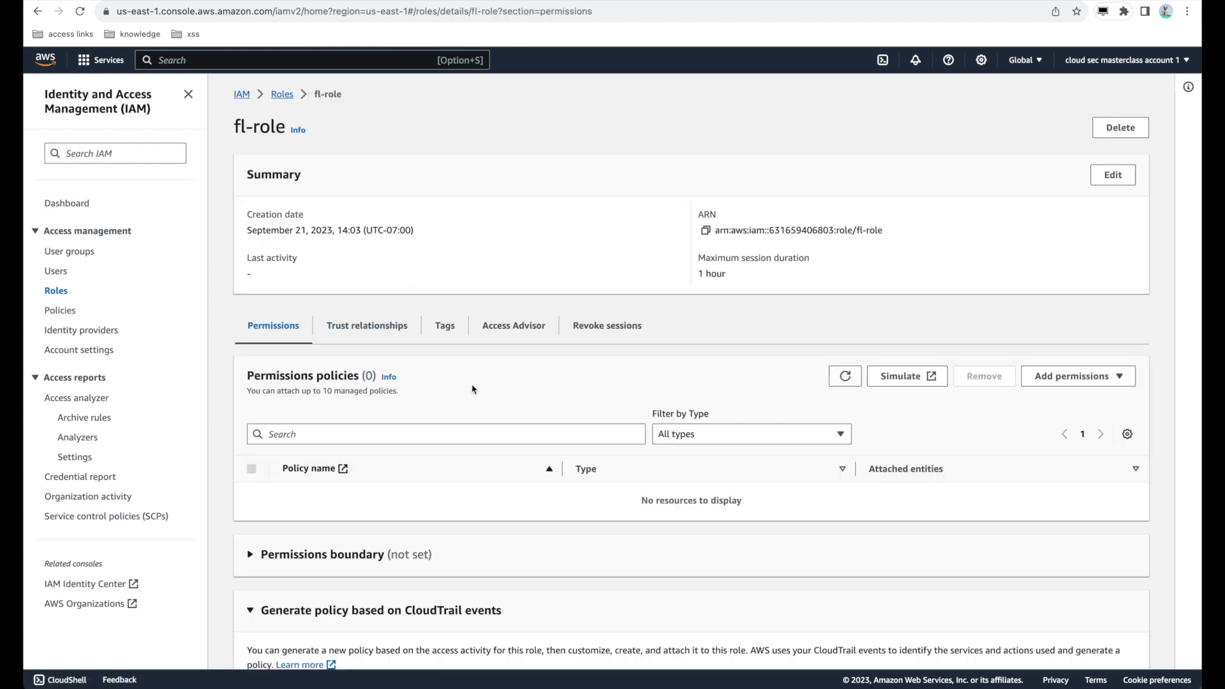
pyautogui.click(1085, 377)
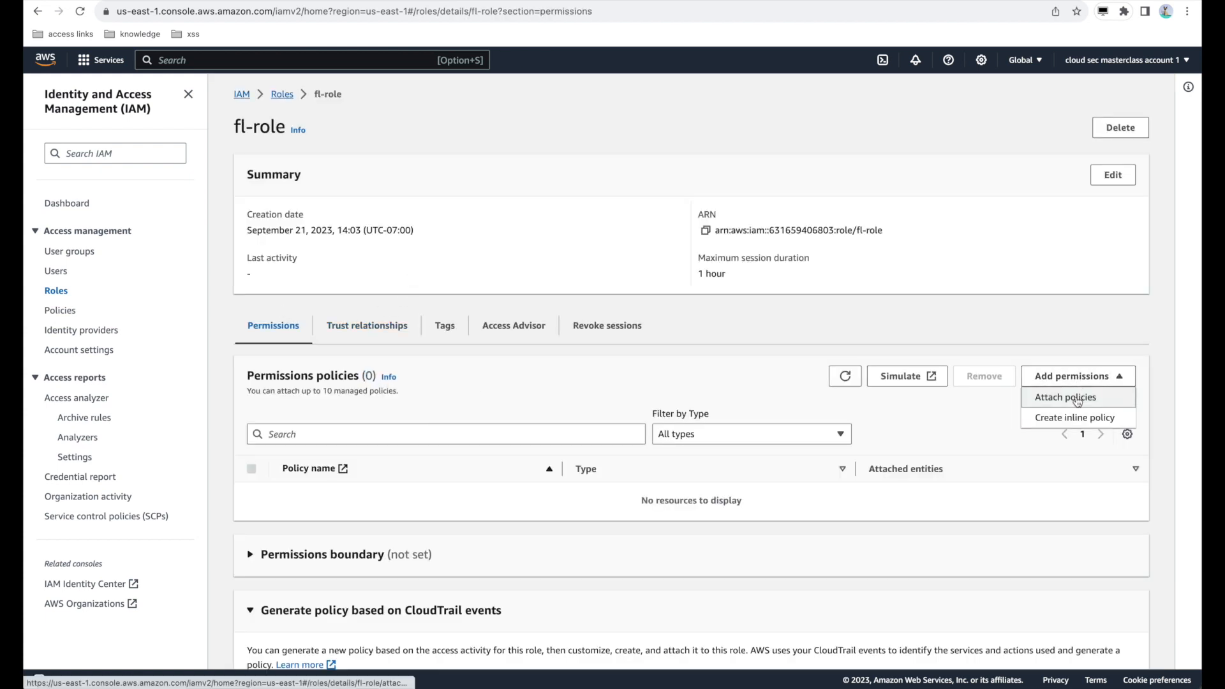
pyautogui.click(1074, 417)
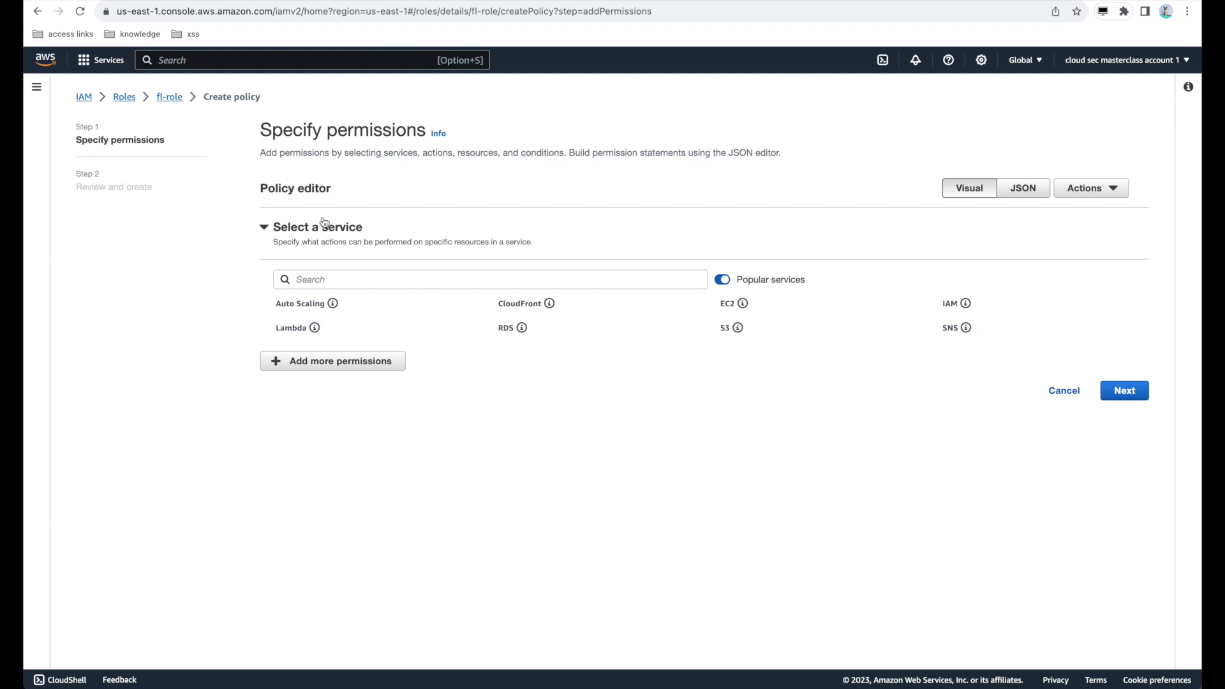
pyautogui.click(1025, 193)
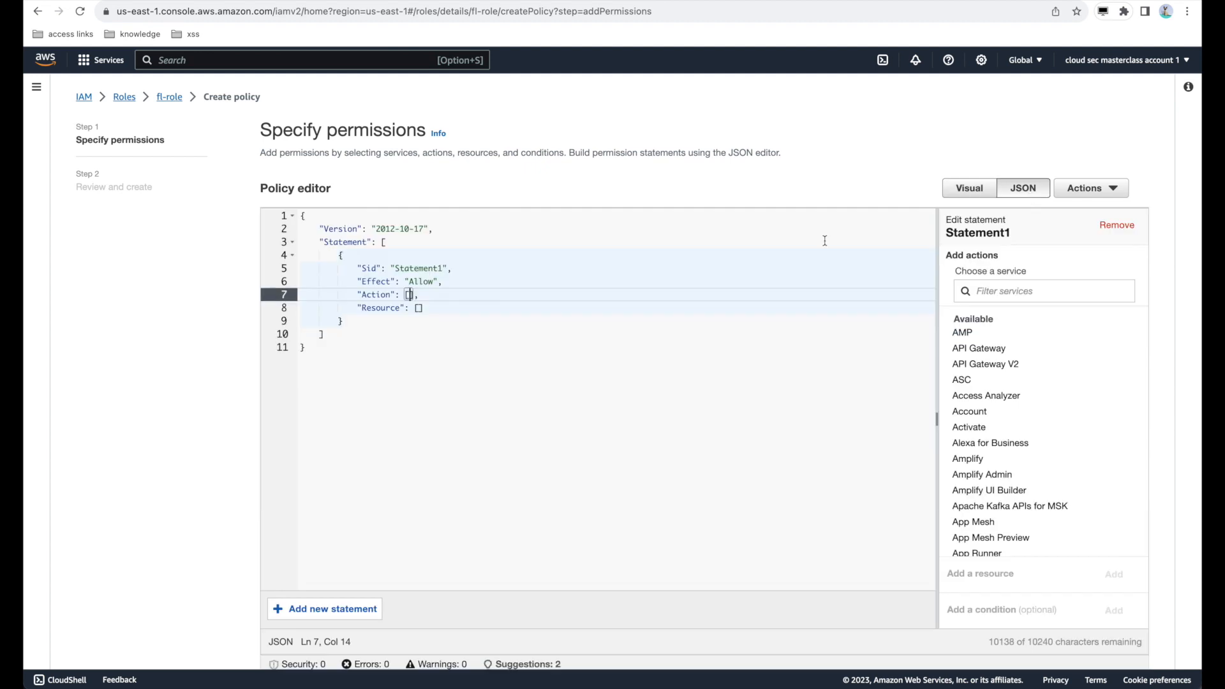
# Step: Clear all JSON from the policy editor so that it is empty
pyautogui.click(553, 375)
pyautogui.press('super+a')
pyautogui.press('super+v')
pyautogui.press('super+a')
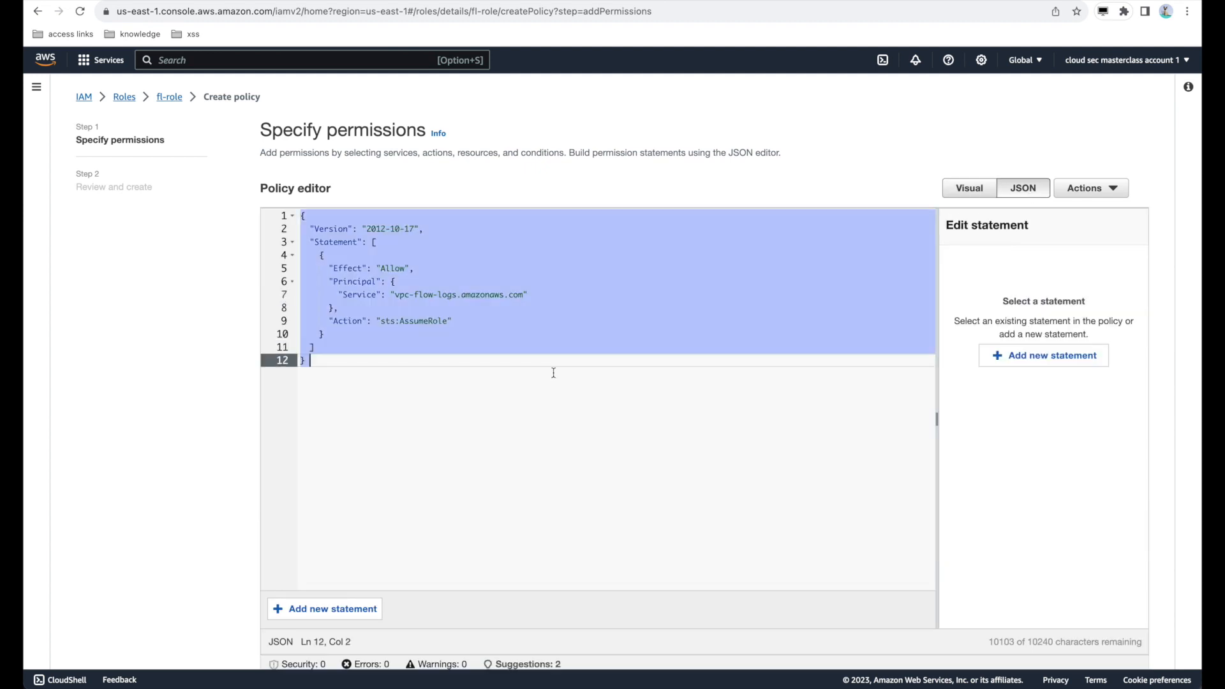
pyautogui.press('BackSpace')
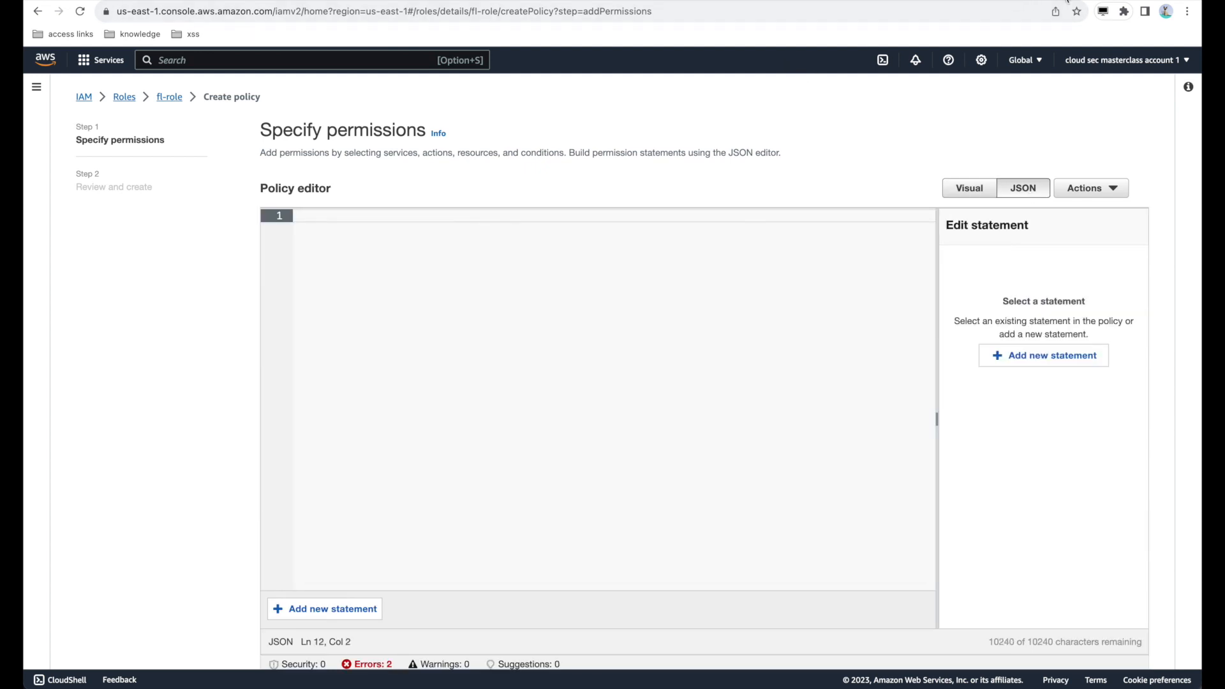
# Step: Copy the user guide's IAM permissions policy for publishing flow logs to CloudWatch Logs and paste it into the inline policy
pyautogui.click(1067, 1)
pyautogui.scroll(4, 471, 329)
pyautogui.scroll(-1, 471, 330)
pyautogui.moveTo(290, 561); pyautogui.dragTo(273, 312)
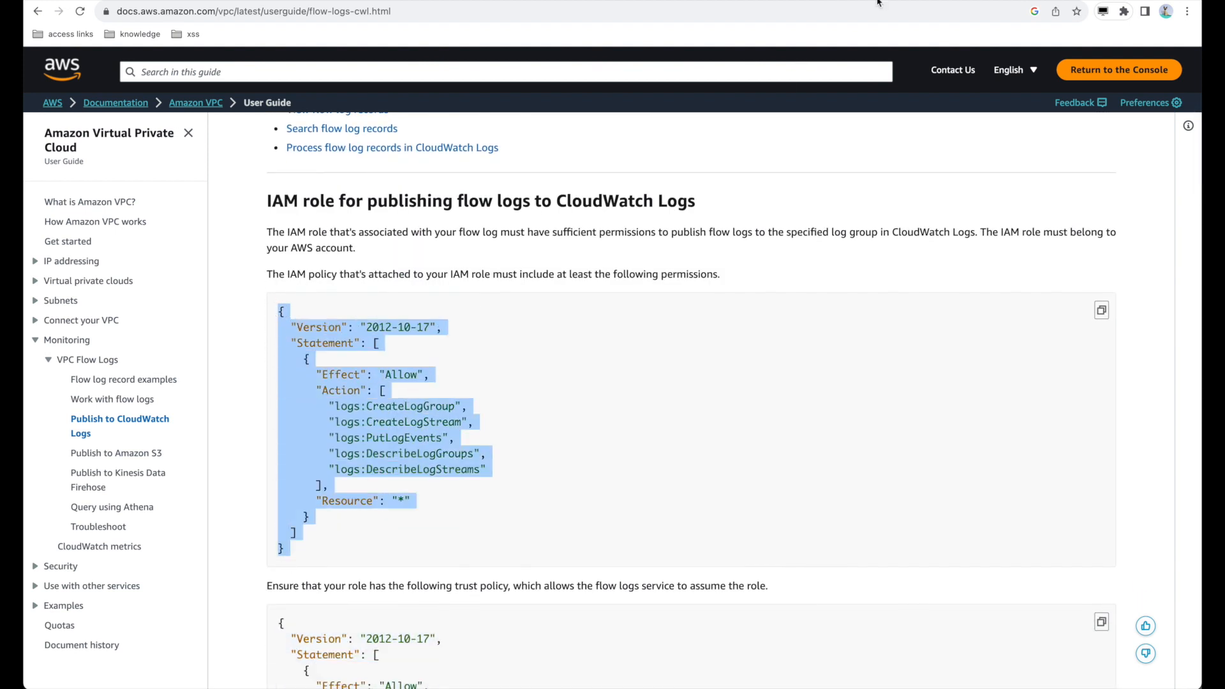
pyautogui.press('super+c')
pyautogui.click(829, 2)
pyautogui.press('super+v')
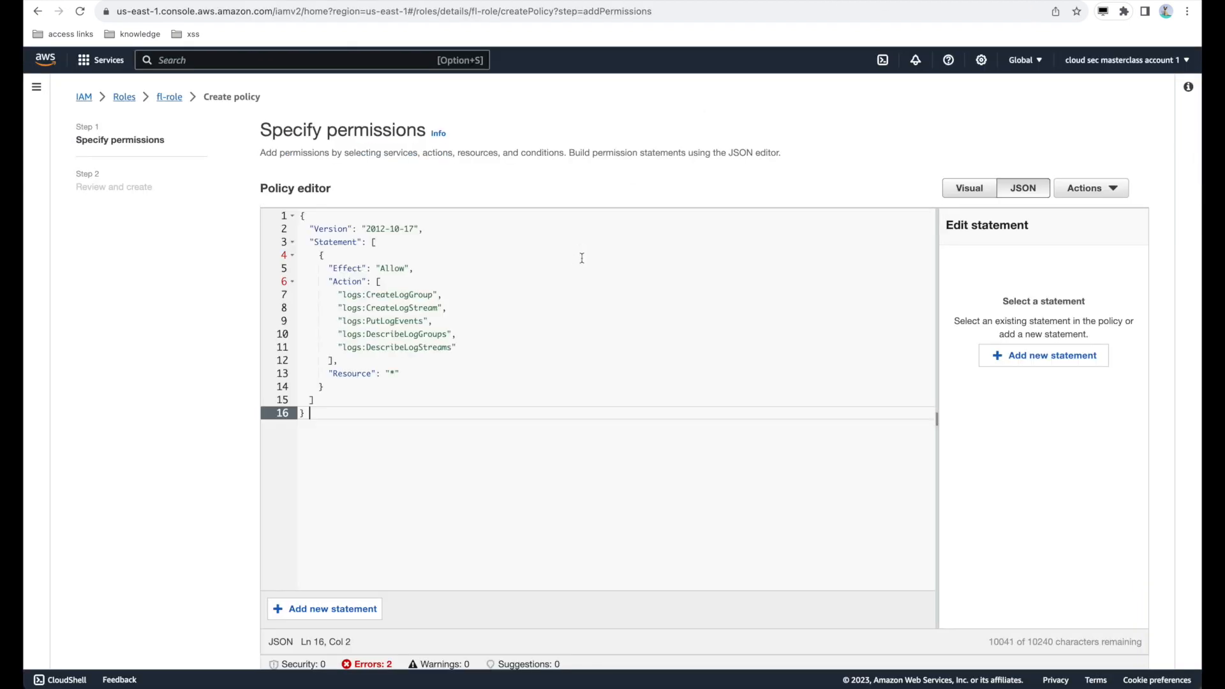
pyautogui.press('Left')
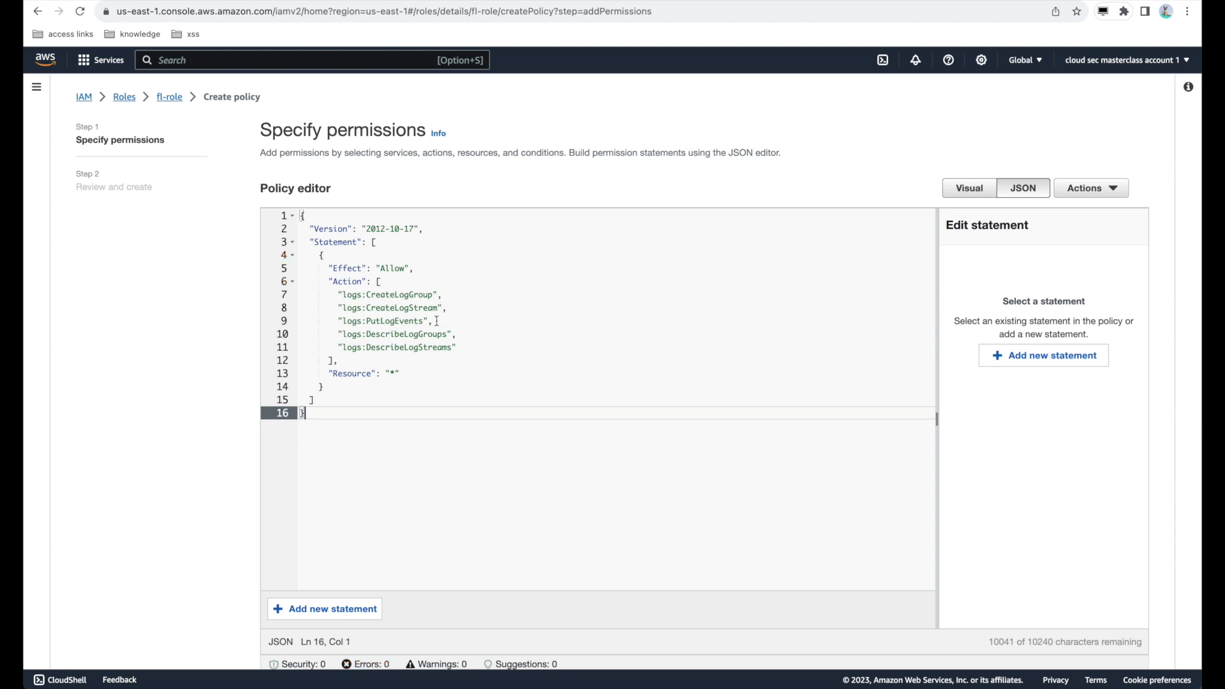
# Step: Look over the policy's log actions, continue to the review, name the policy fl-policy and create it
pyautogui.tripleClick(356, 297)
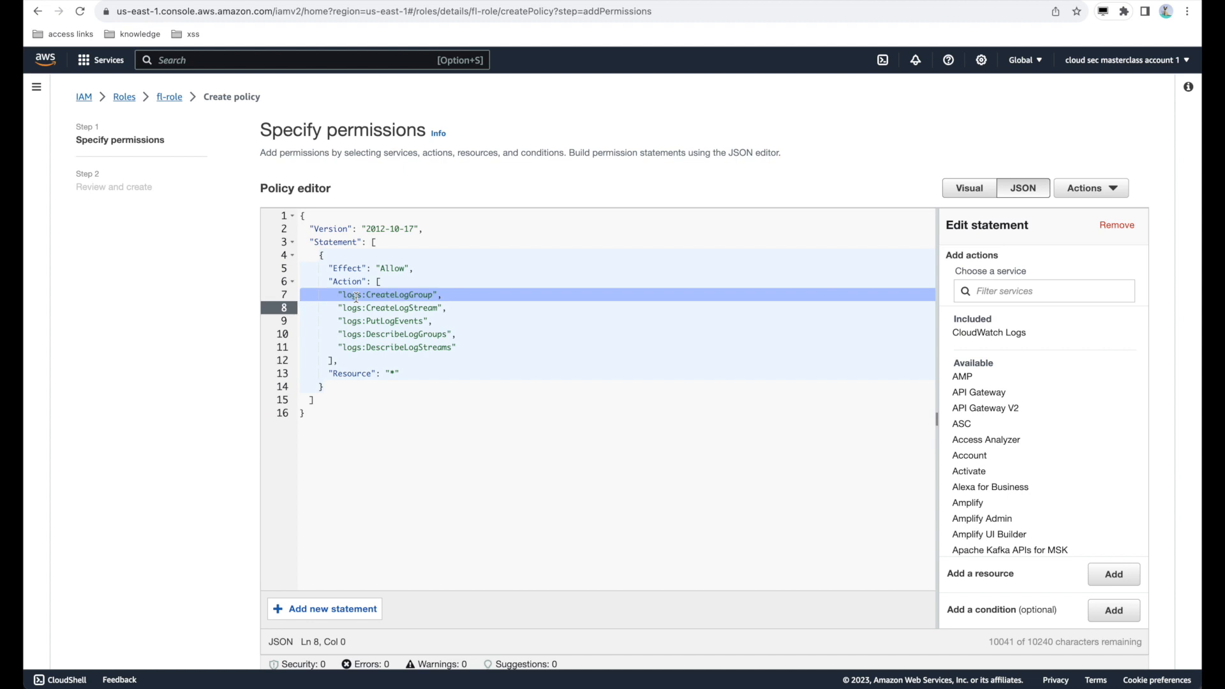
pyautogui.doubleClick(390, 311)
pyautogui.moveTo(367, 315); pyautogui.dragTo(430, 330)
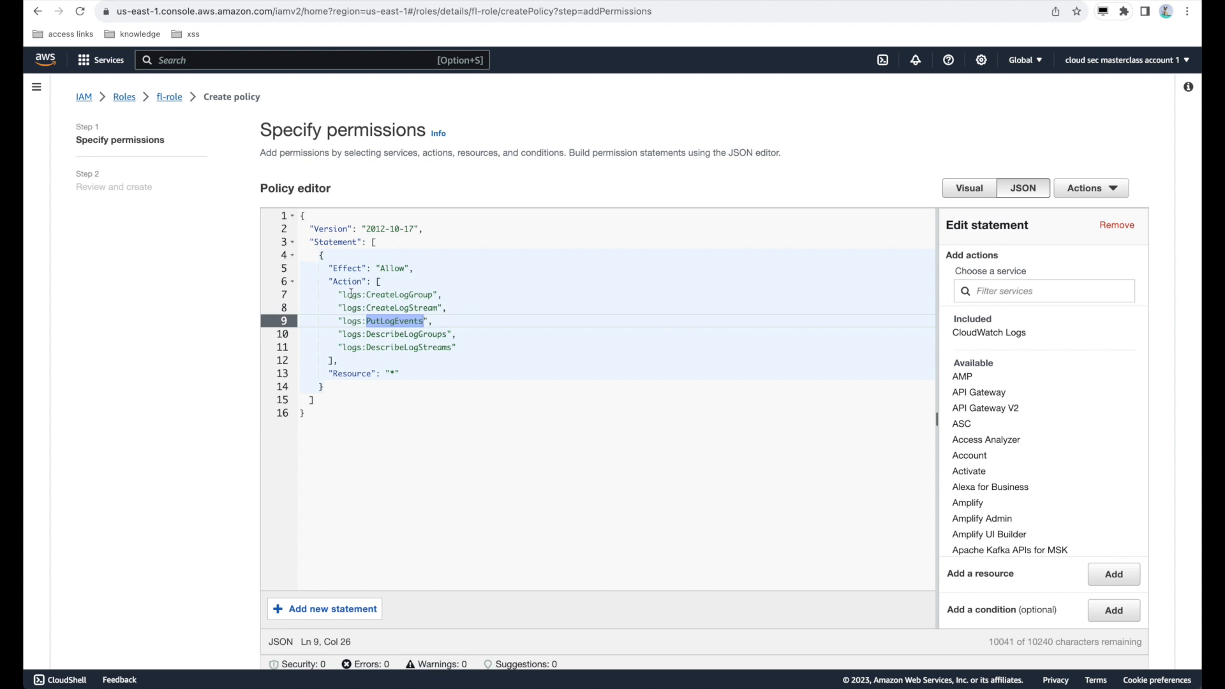
pyautogui.scroll(-2, 702, 412)
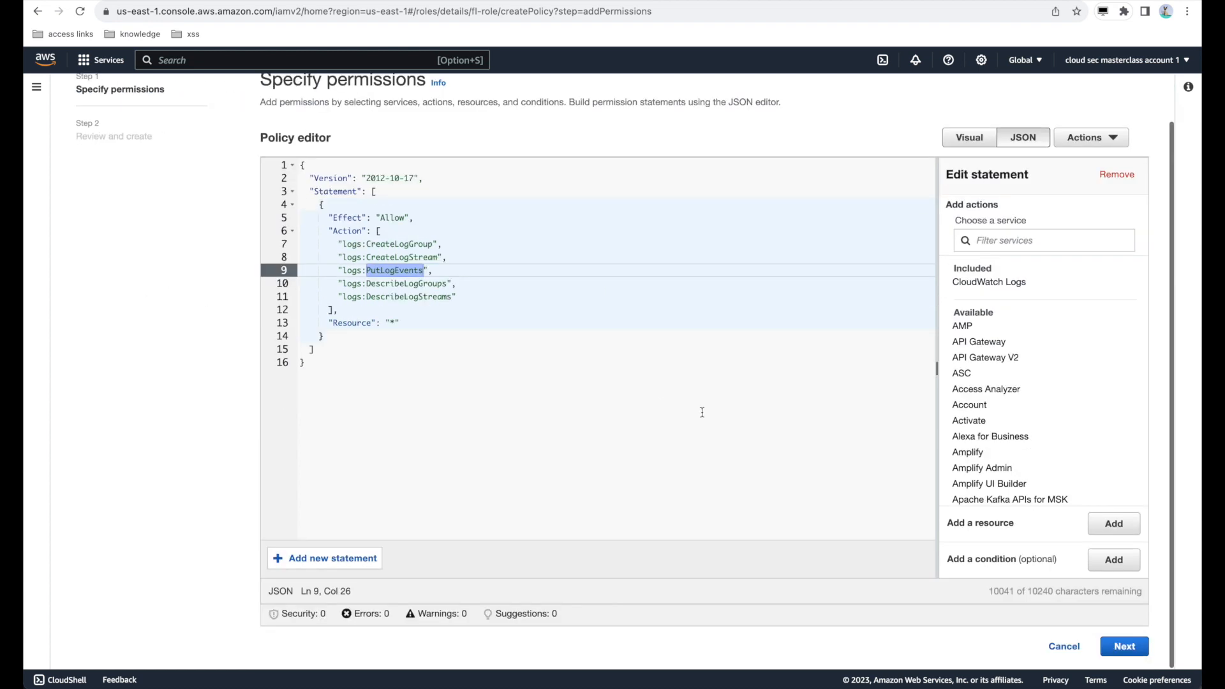
pyautogui.click(1125, 646)
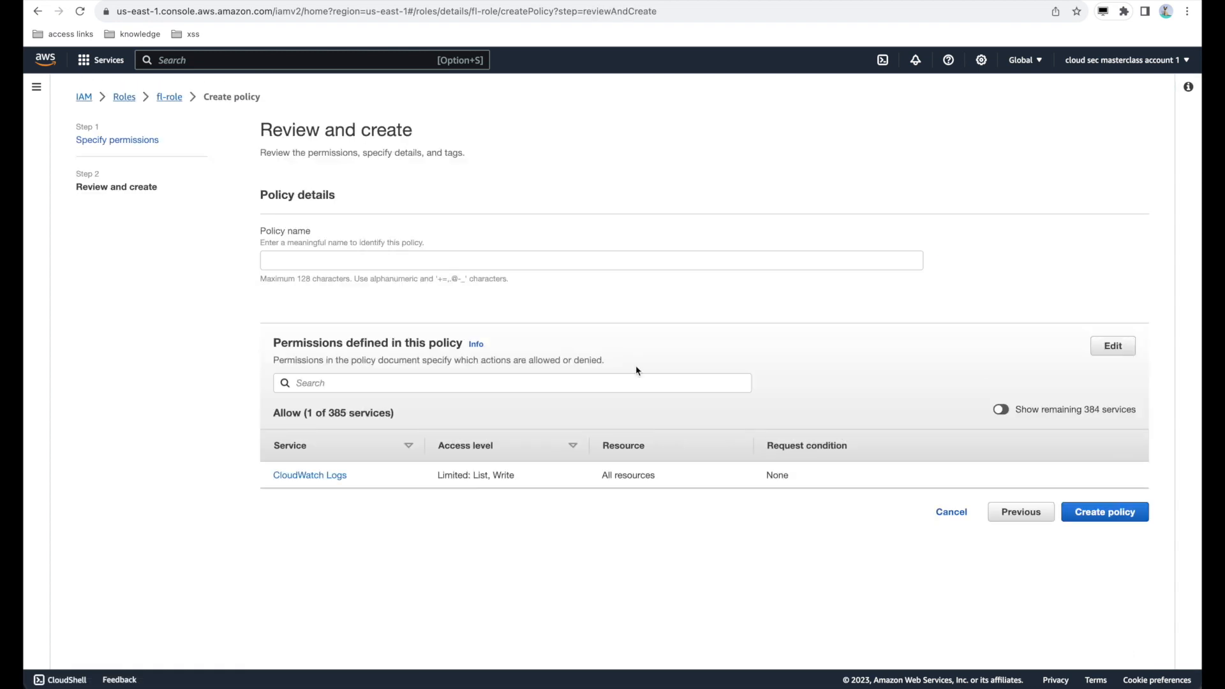
pyautogui.click(304, 263)
pyautogui.write('fl-policy')
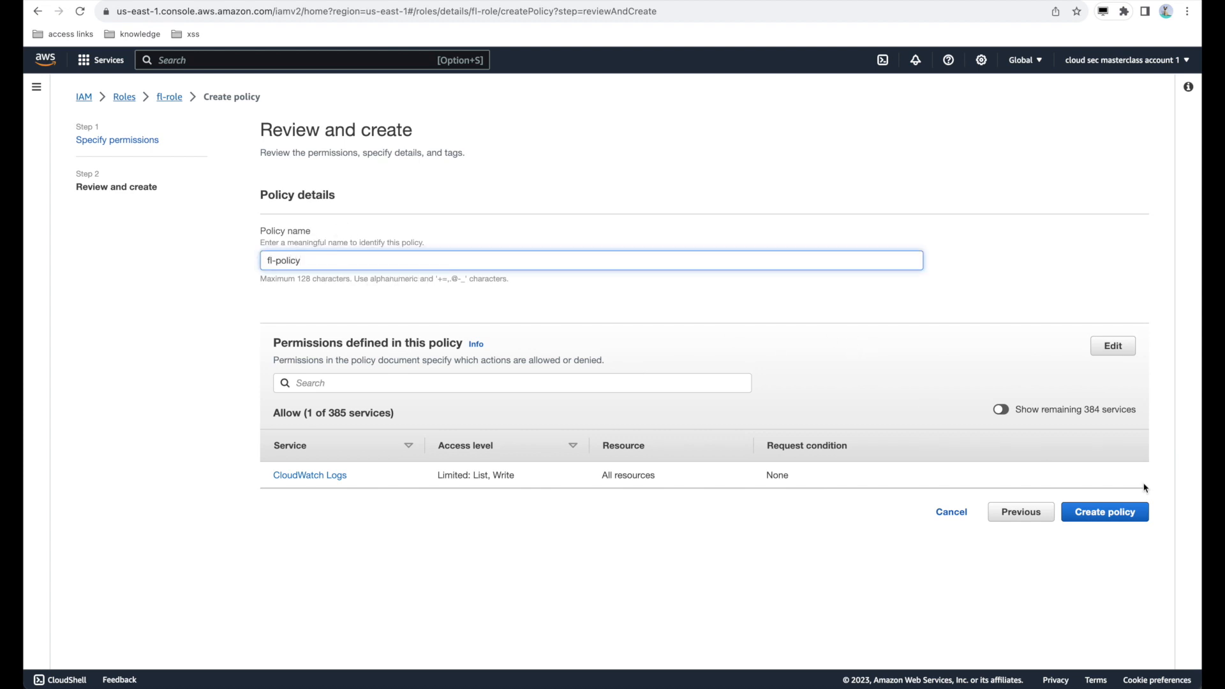
pyautogui.click(1123, 513)
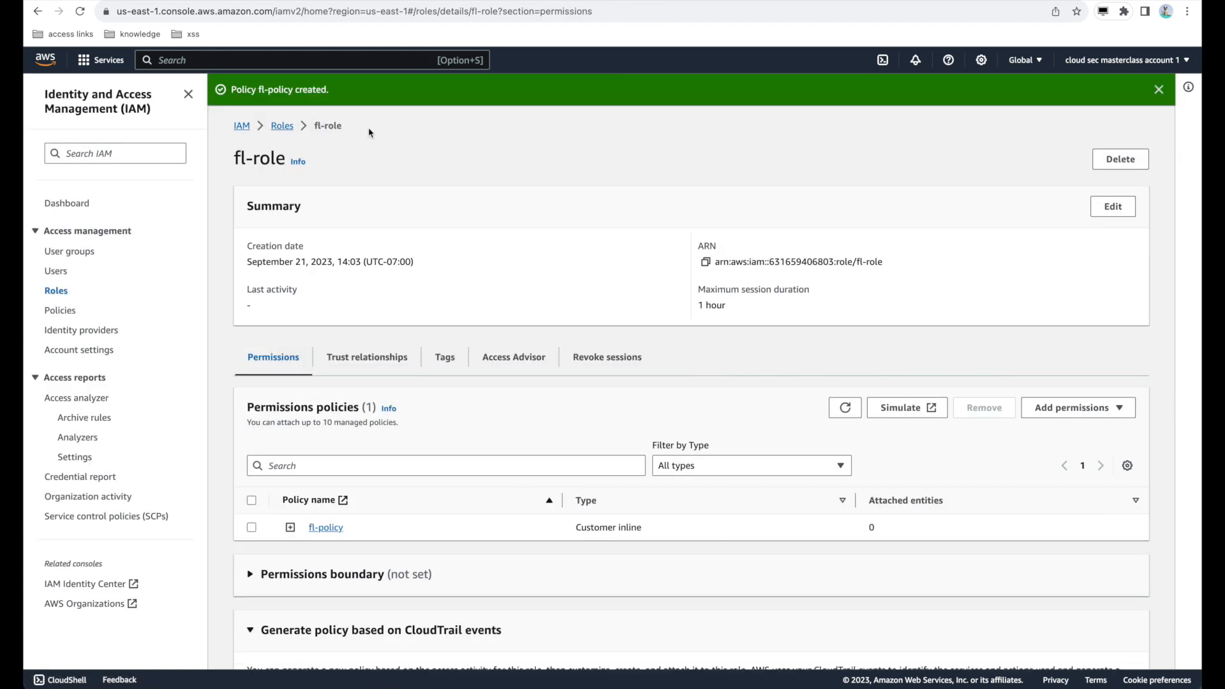
# Step: Check fl-role's trusted entities and return to its permissions policies
pyautogui.scroll(-2, 376, 364)
pyautogui.scroll(2, 330, 452)
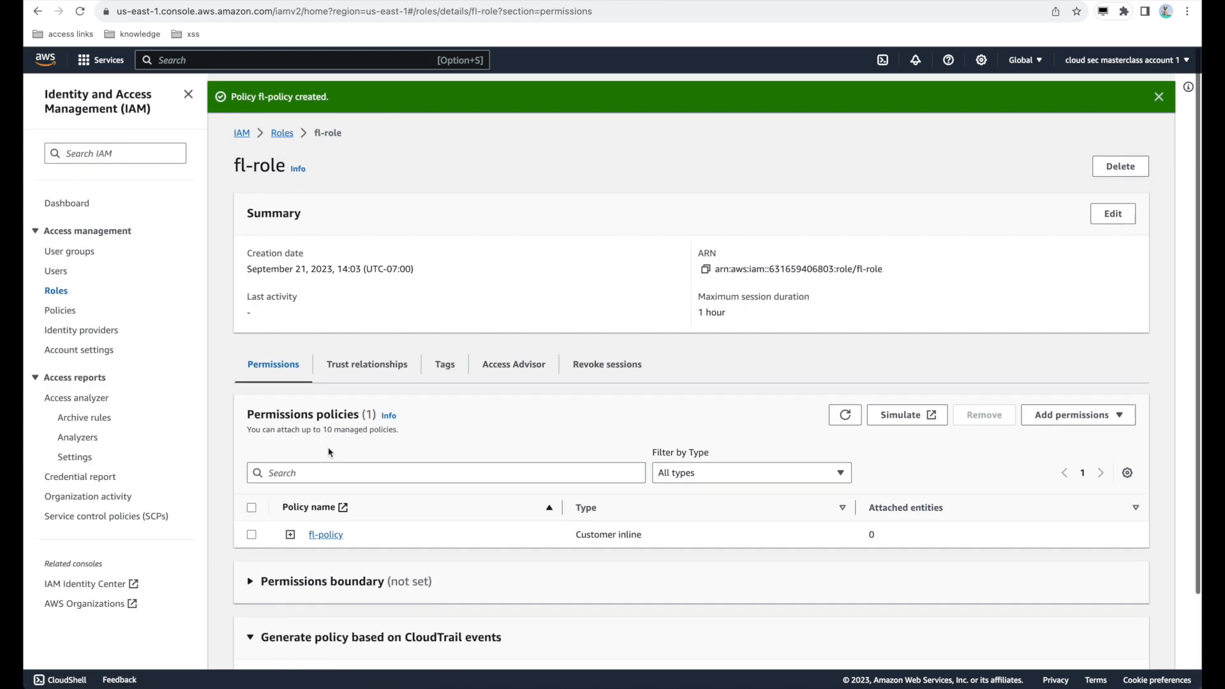
pyautogui.scroll(-2, 329, 349)
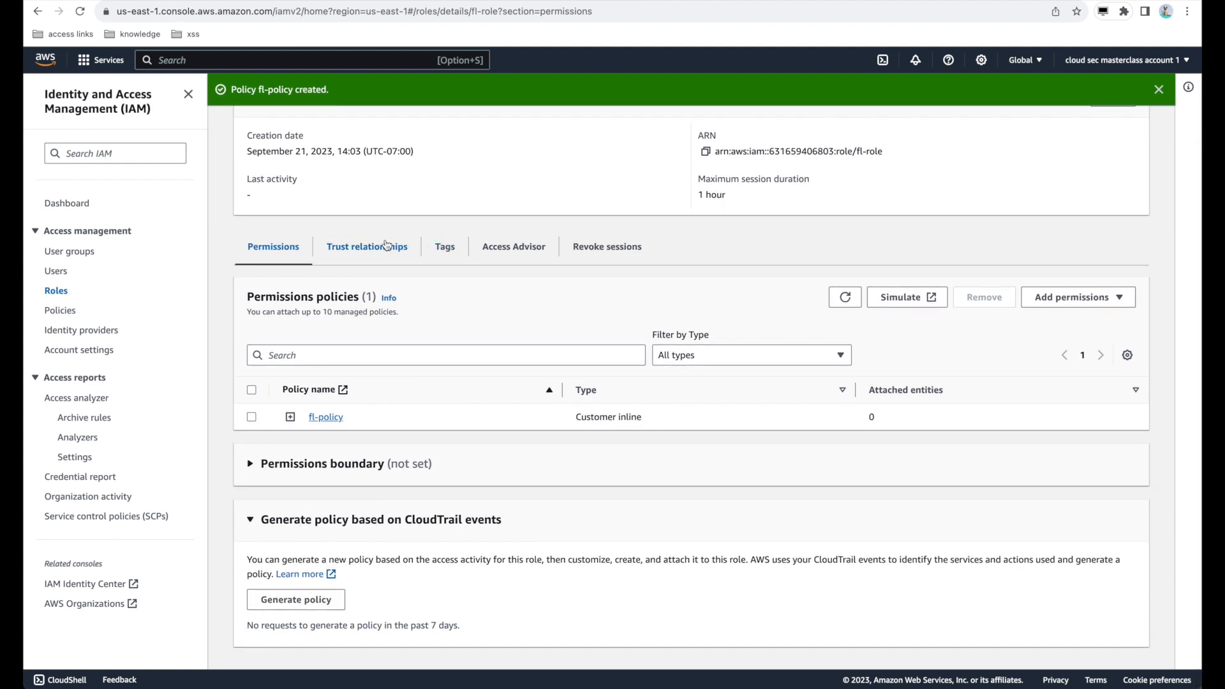
pyautogui.click(386, 245)
pyautogui.click(497, 527)
pyautogui.press('super+a')
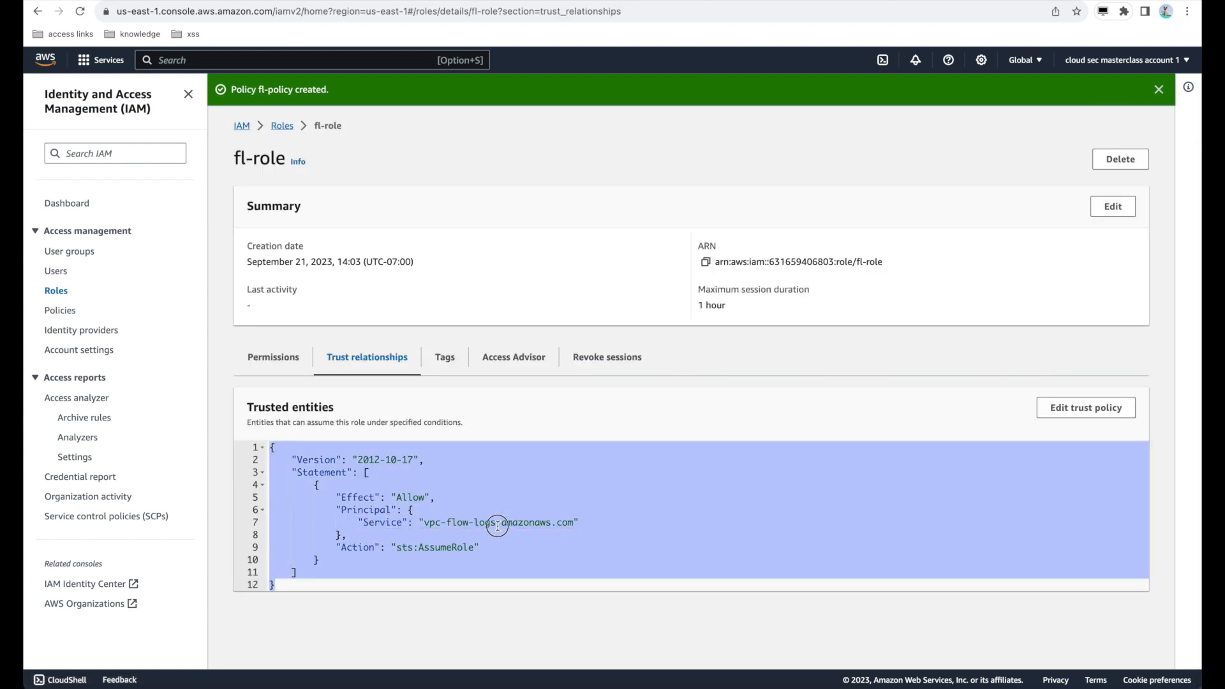
pyautogui.click(281, 364)
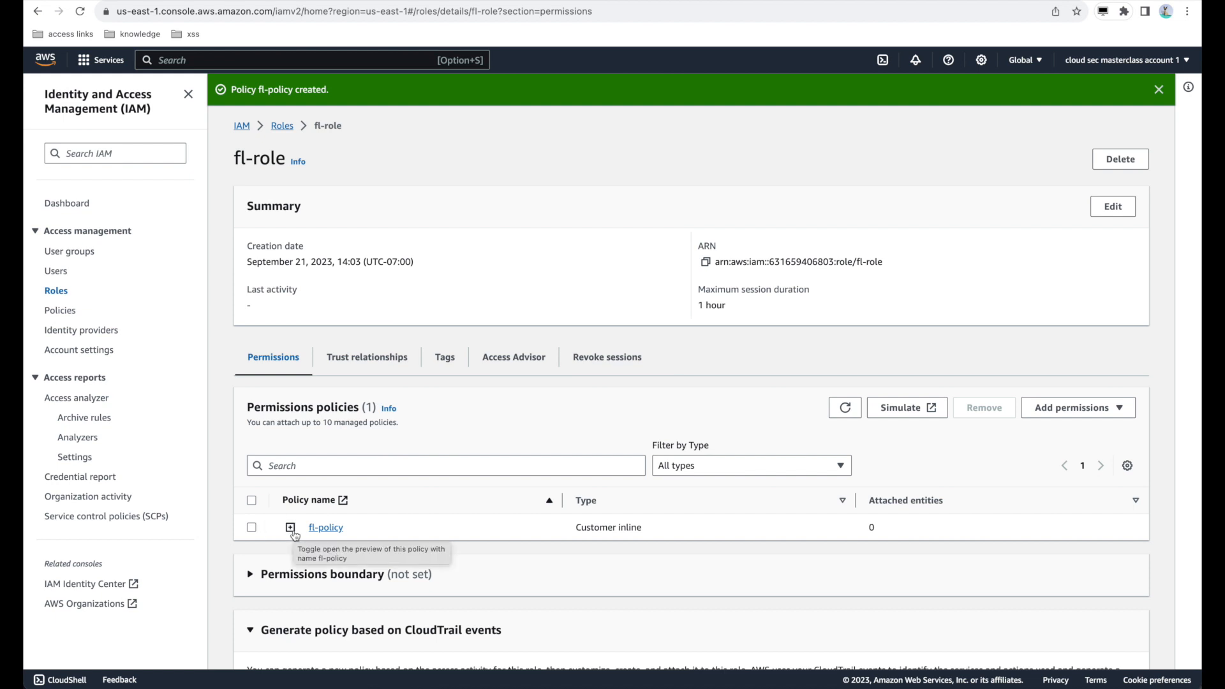
# Step: Return to the flow log form, refresh the list of IAM roles and choose fl-role
pyautogui.hotkey('ctrl', 'shift', 'Tab')
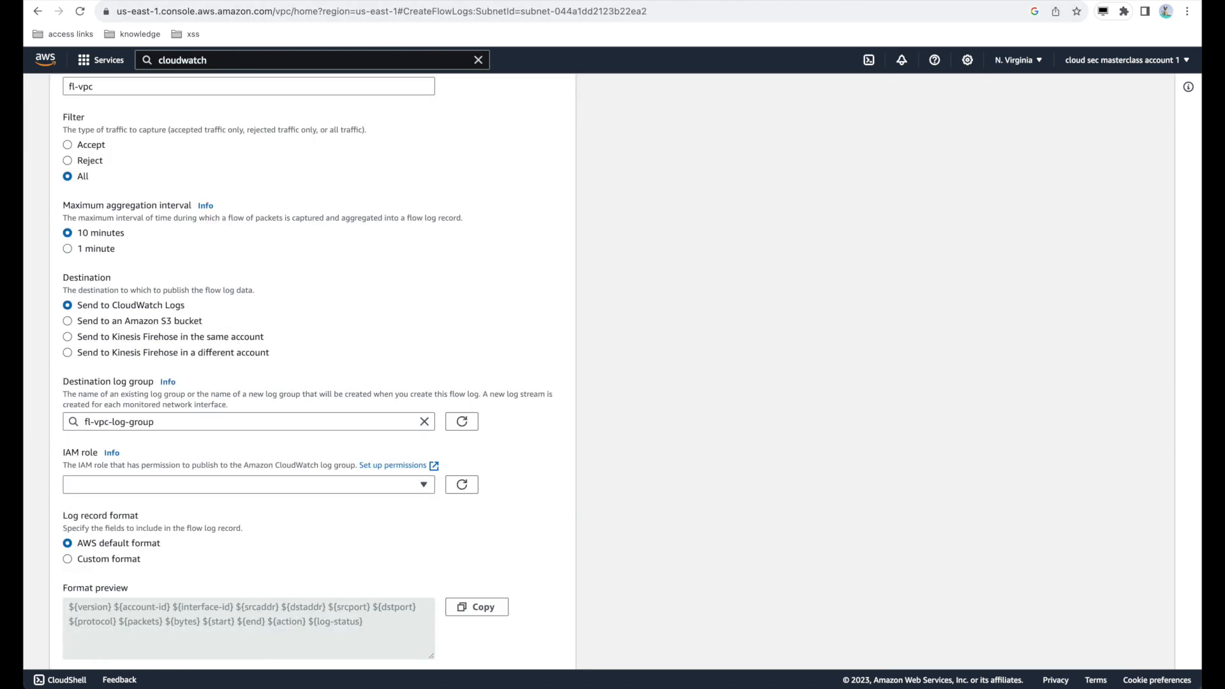
pyautogui.scroll(4, 473, 475)
pyautogui.scroll(-6, 473, 475)
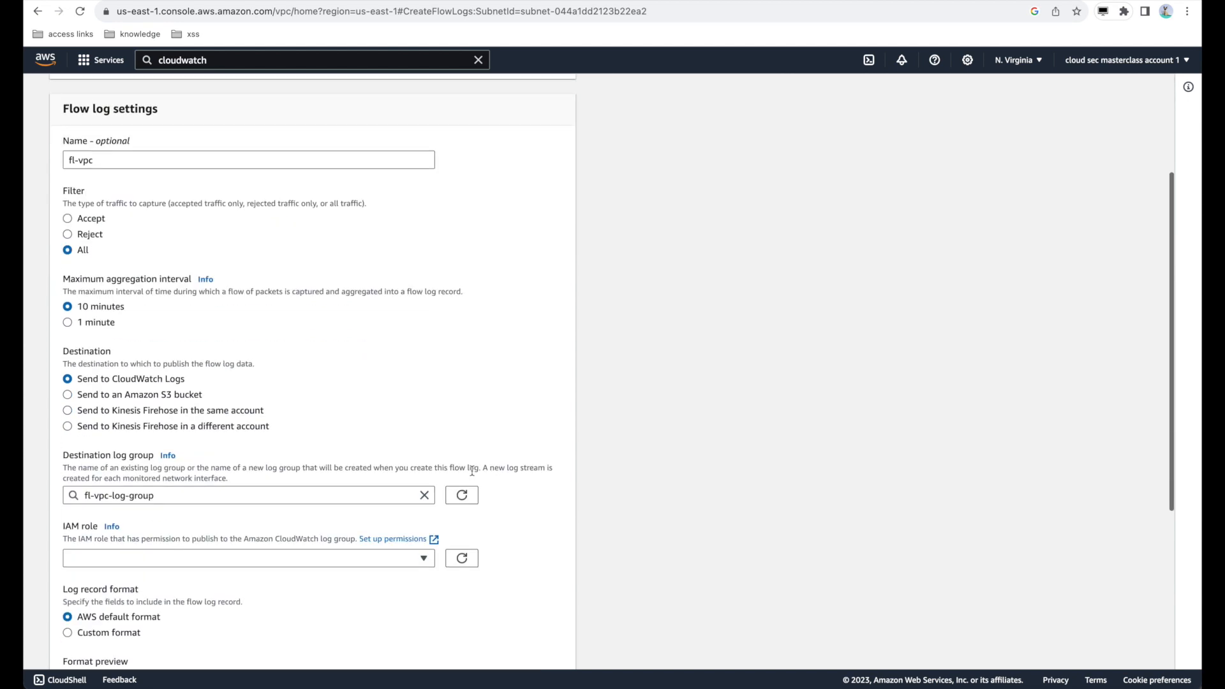
pyautogui.click(462, 370)
pyautogui.click(408, 375)
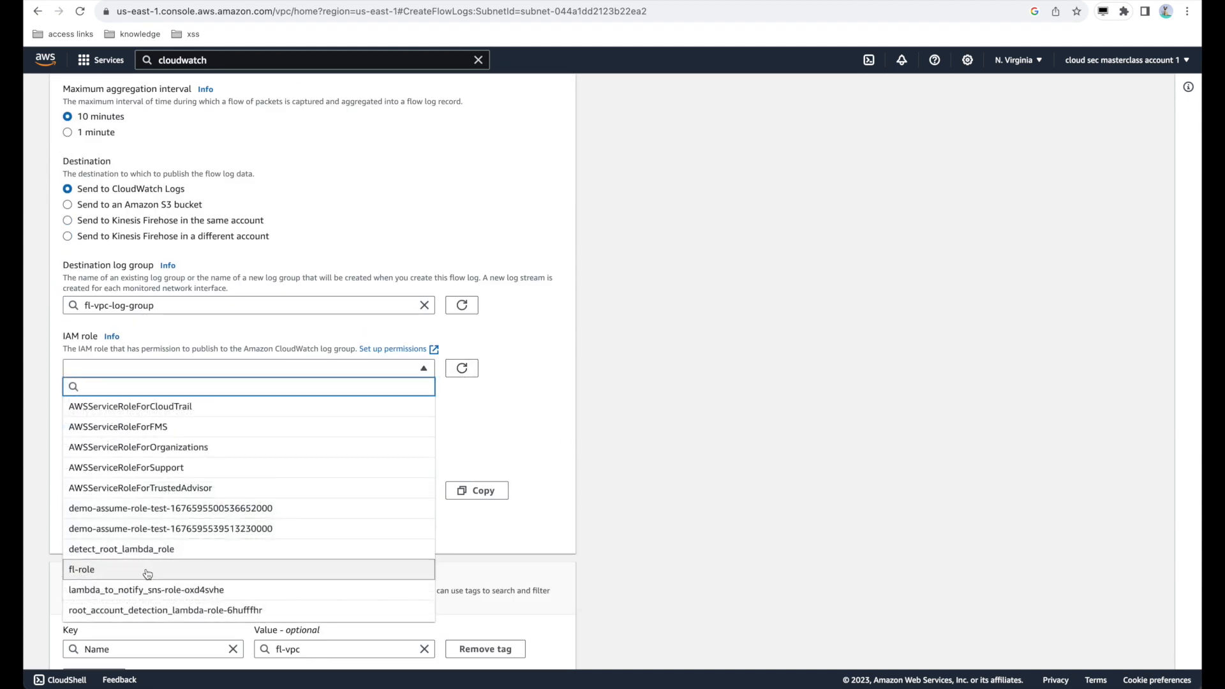
pyautogui.click(147, 571)
pyautogui.click(564, 409)
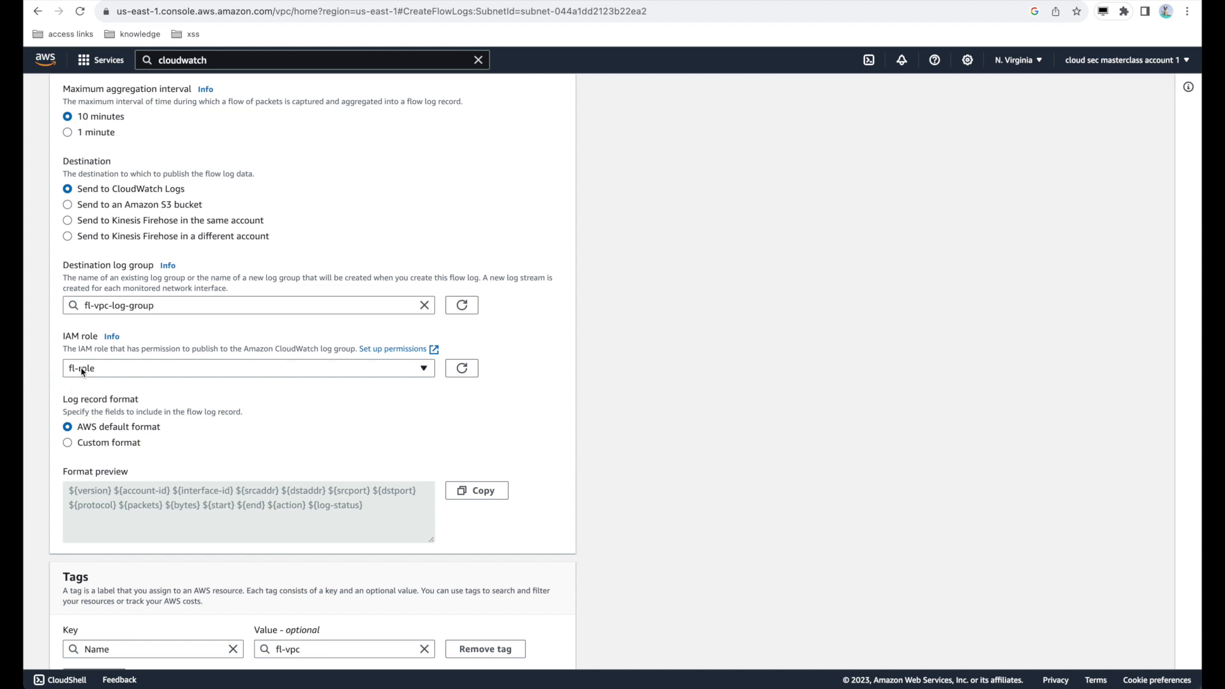
# Step: Look at the default format preview and change the flow log's record format to Custom format
pyautogui.scroll(-2, 566, 404)
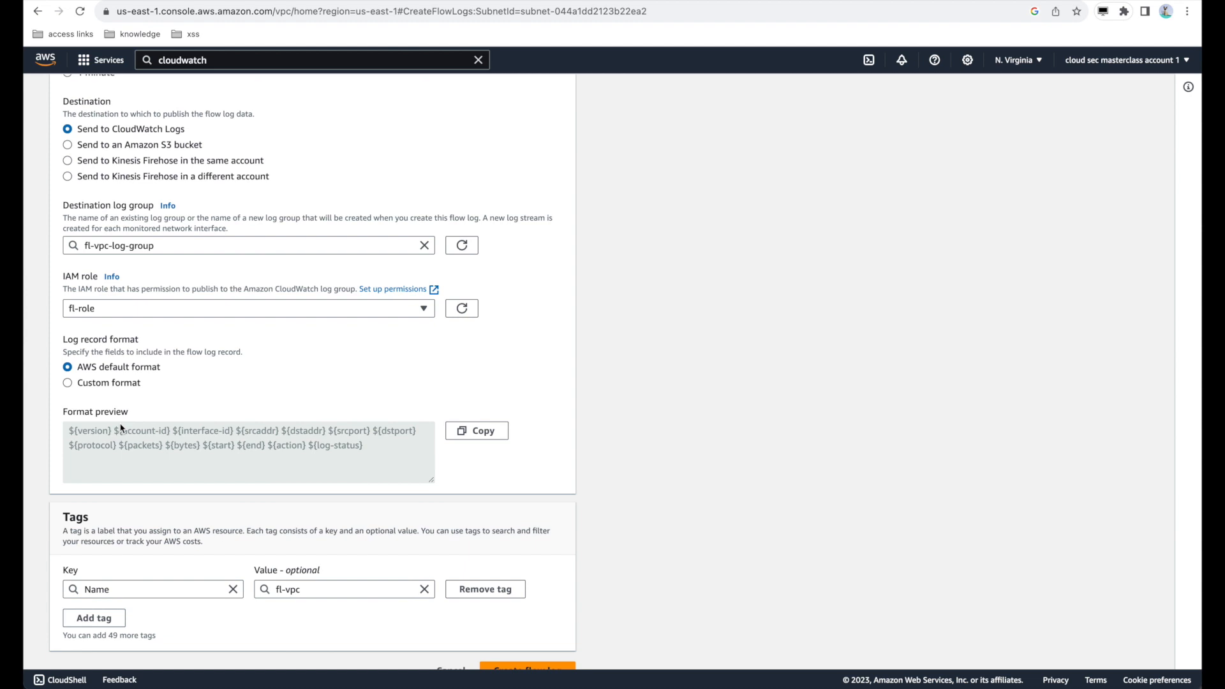
pyautogui.scroll(-1, 121, 428)
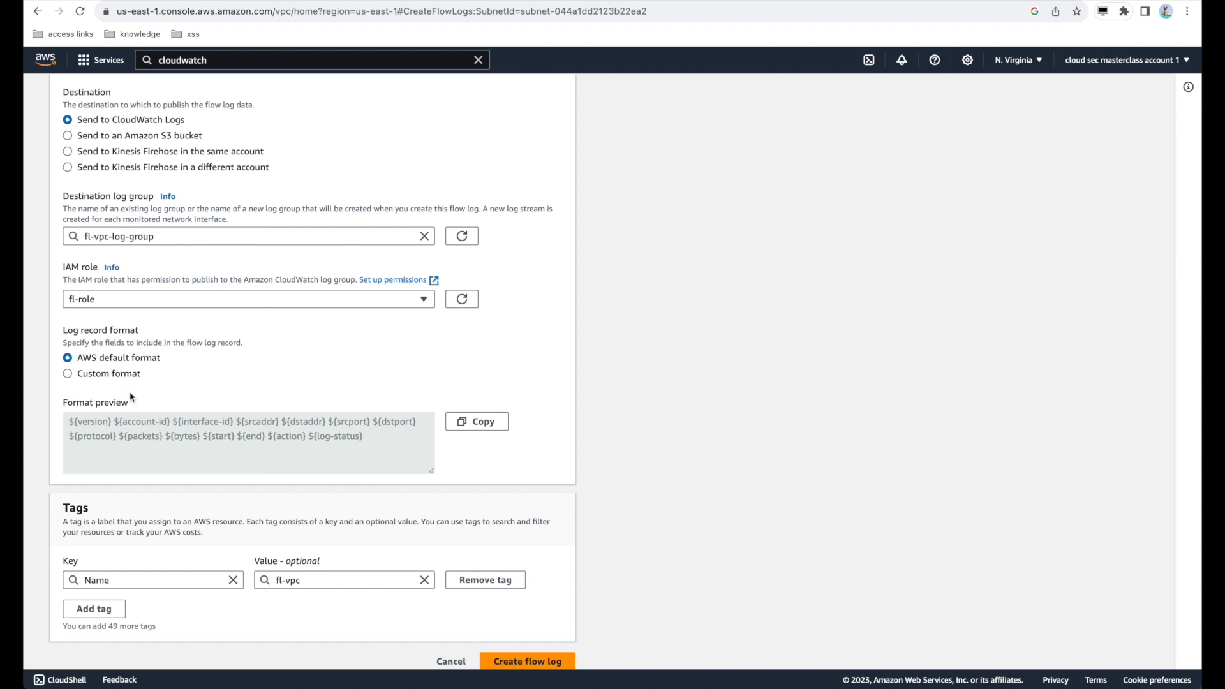
pyautogui.tripleClick(111, 426)
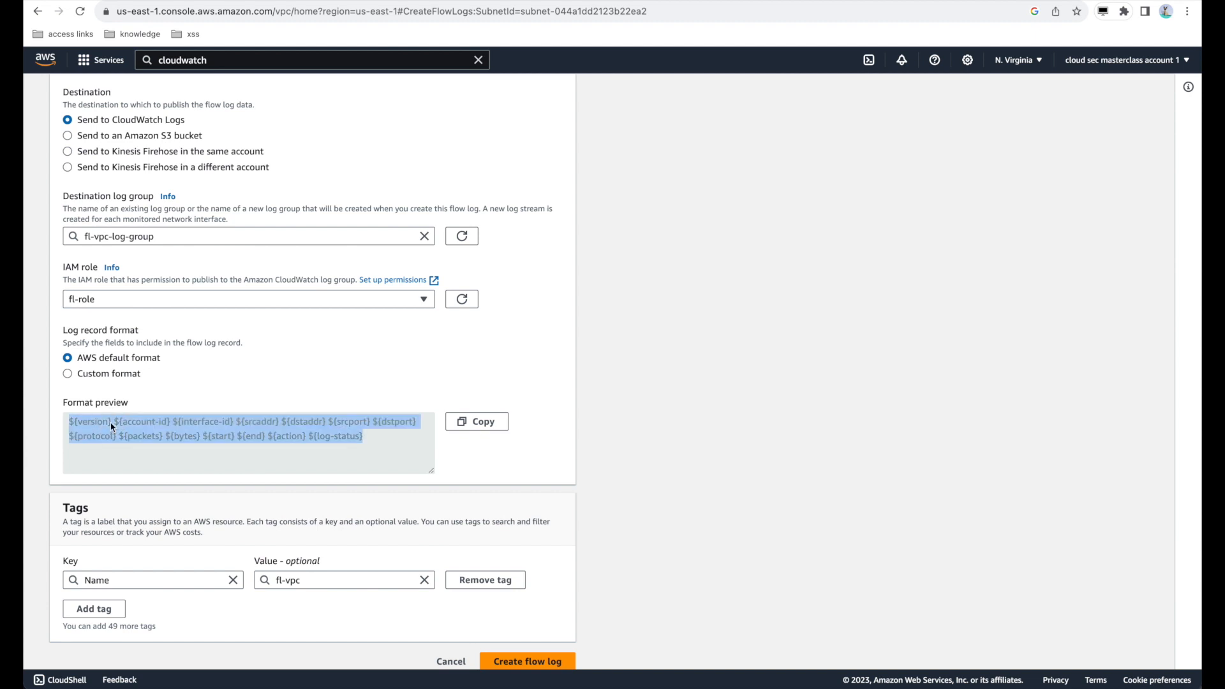
pyautogui.click(106, 376)
# Step: Examine the attributes that can be included in the custom log format
pyautogui.scroll(-2, 203, 382)
pyautogui.click(191, 332)
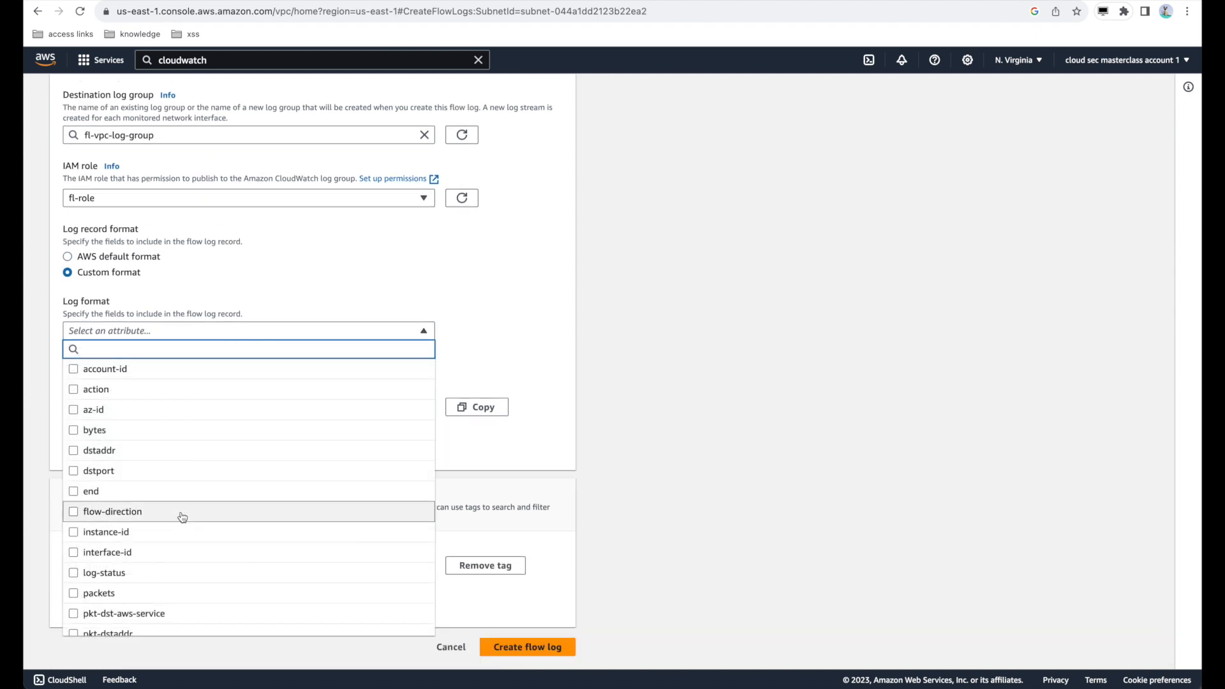
pyautogui.scroll(-1, 182, 517)
pyautogui.scroll(-4, 182, 517)
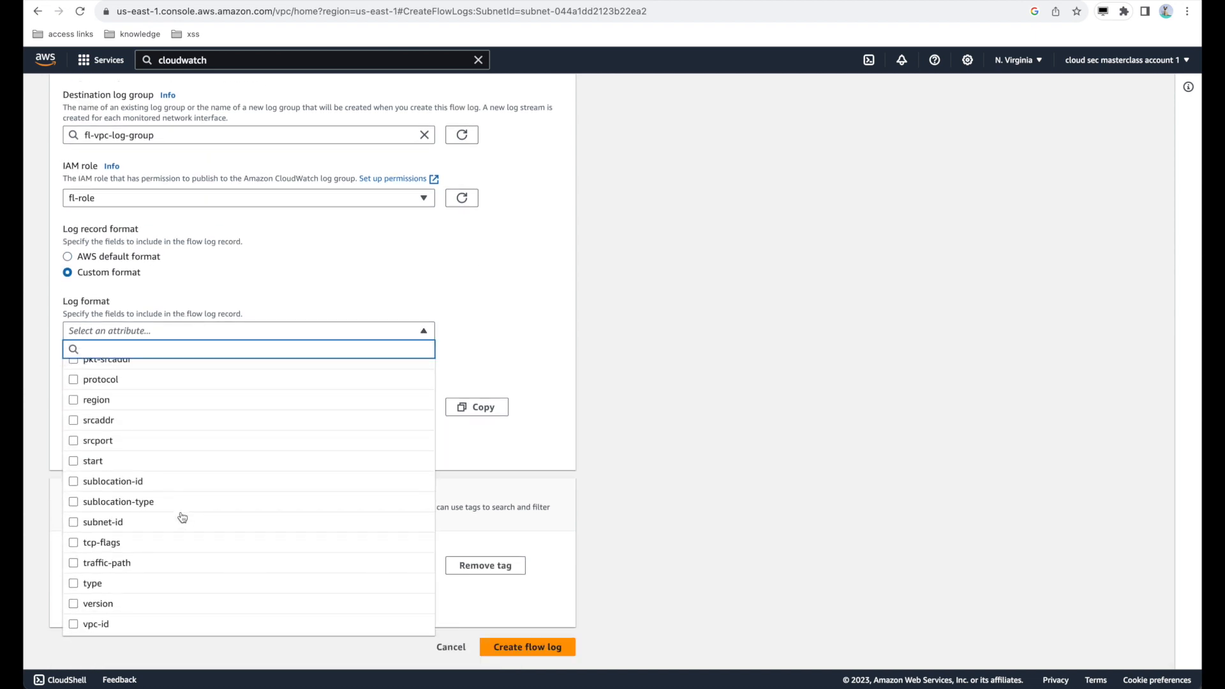
pyautogui.click(587, 329)
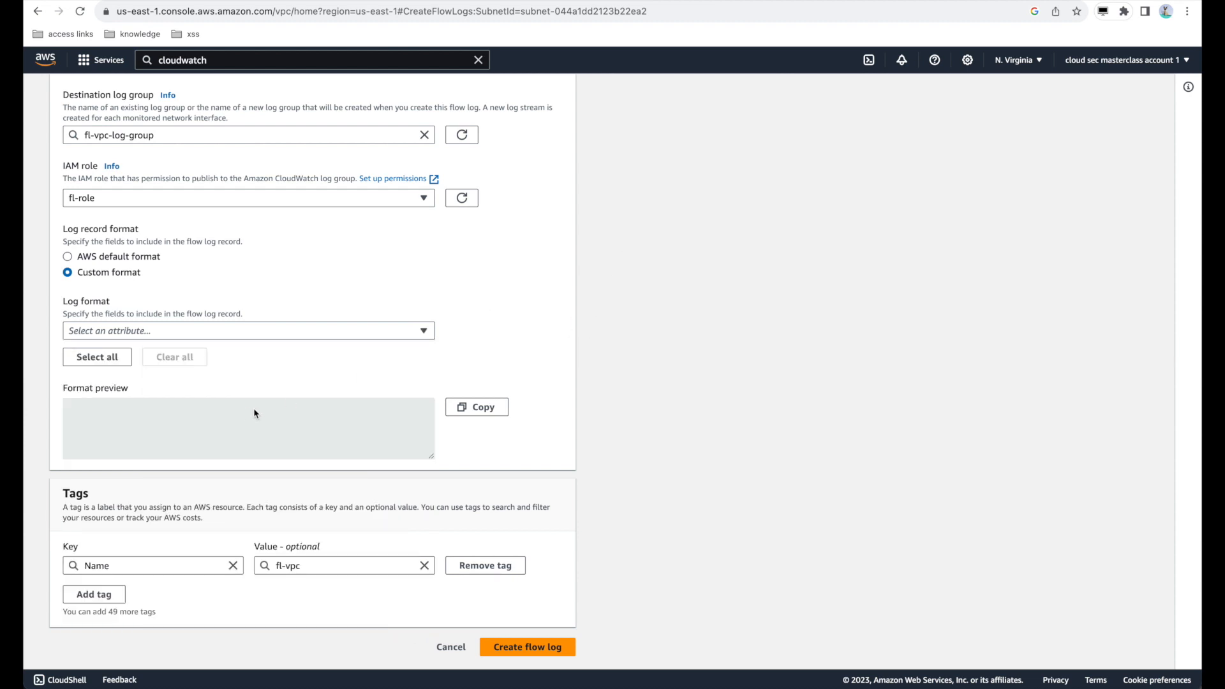
pyautogui.click(190, 340)
pyautogui.scroll(-2, 137, 495)
pyautogui.scroll(-1, 139, 496)
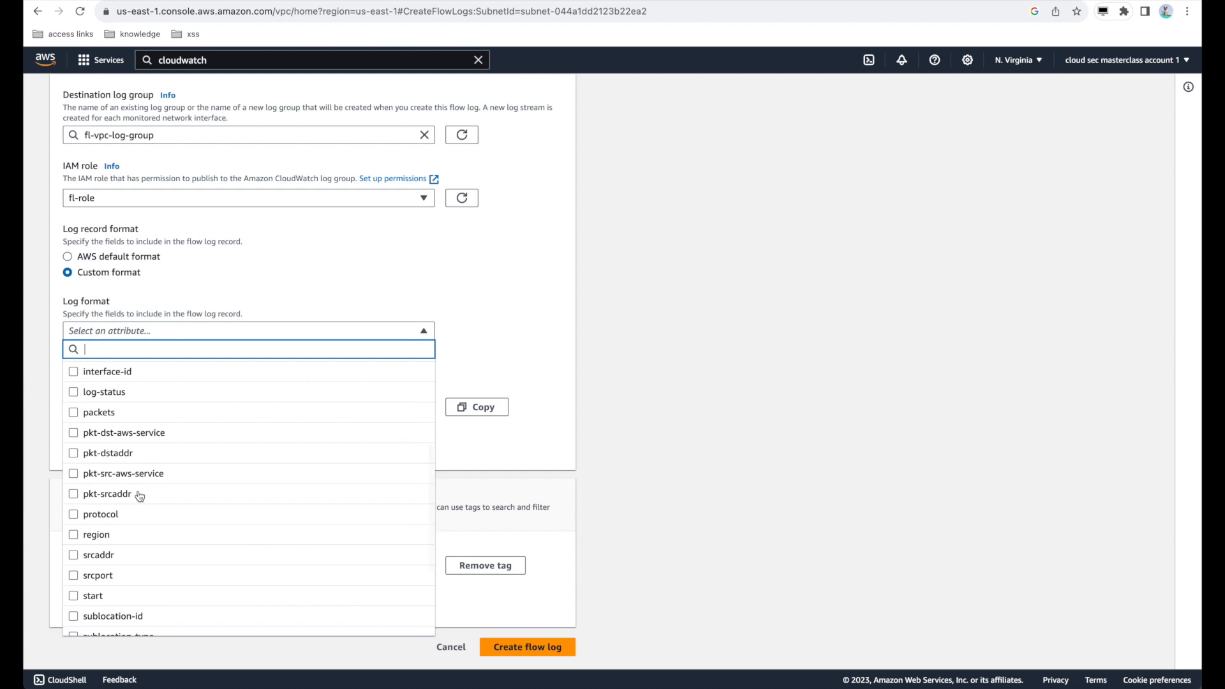
pyautogui.click(602, 329)
# Step: Include all available attributes in the custom log format and create the flow log
pyautogui.click(96, 357)
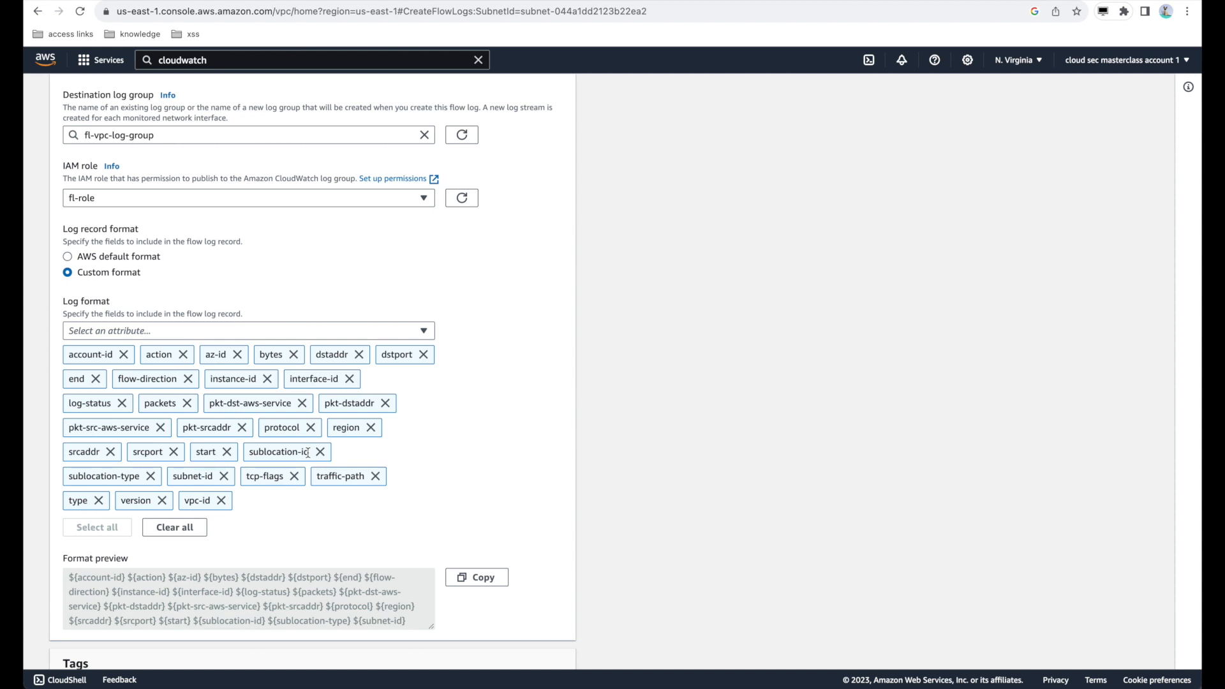
pyautogui.scroll(-5, 478, 451)
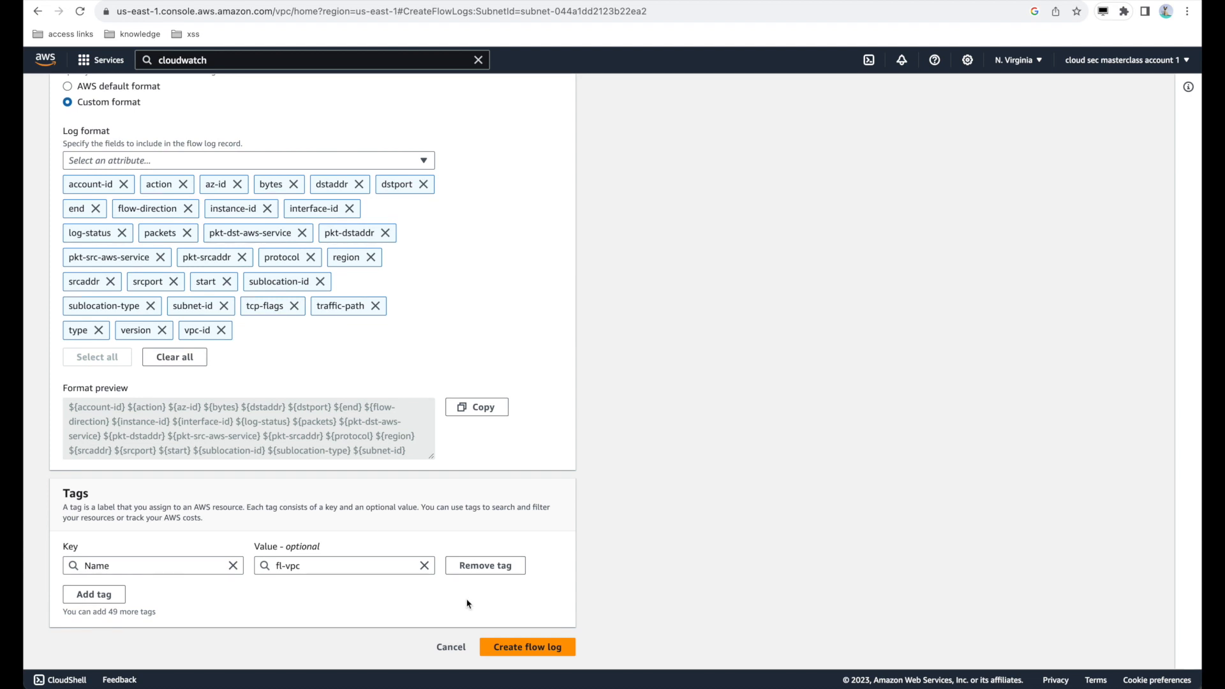
pyautogui.click(510, 646)
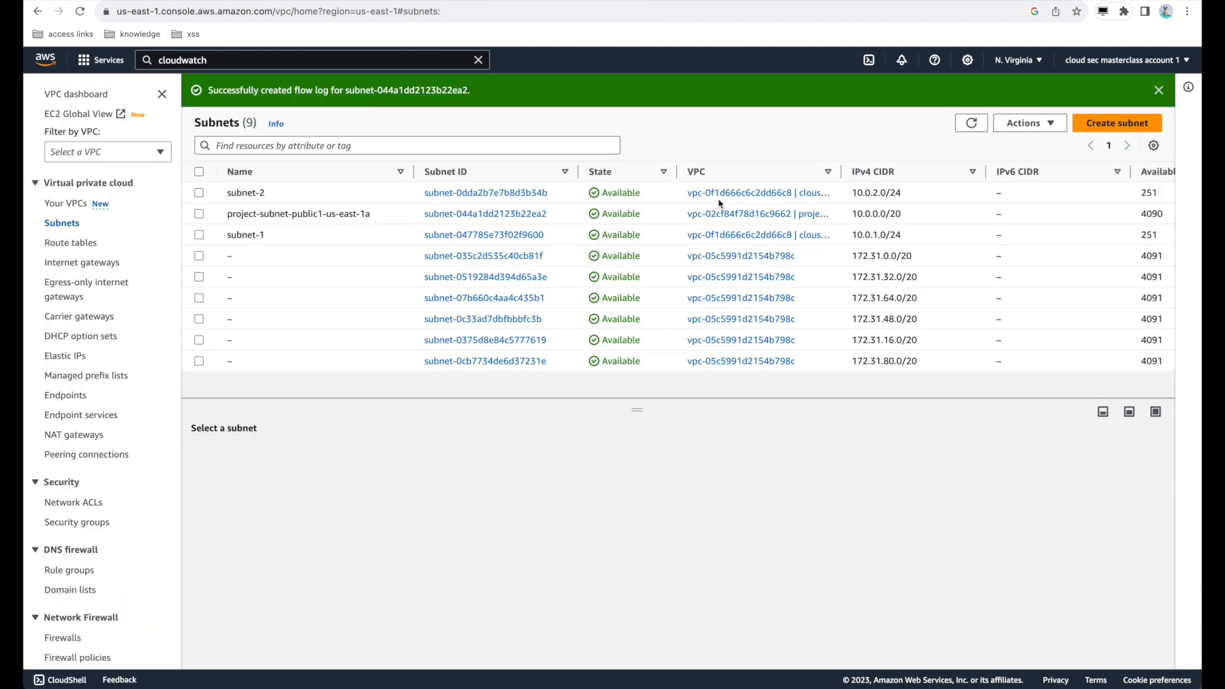
# Step: Check the flow logs listed for project-vpc among the VPCs
pyautogui.click(65, 205)
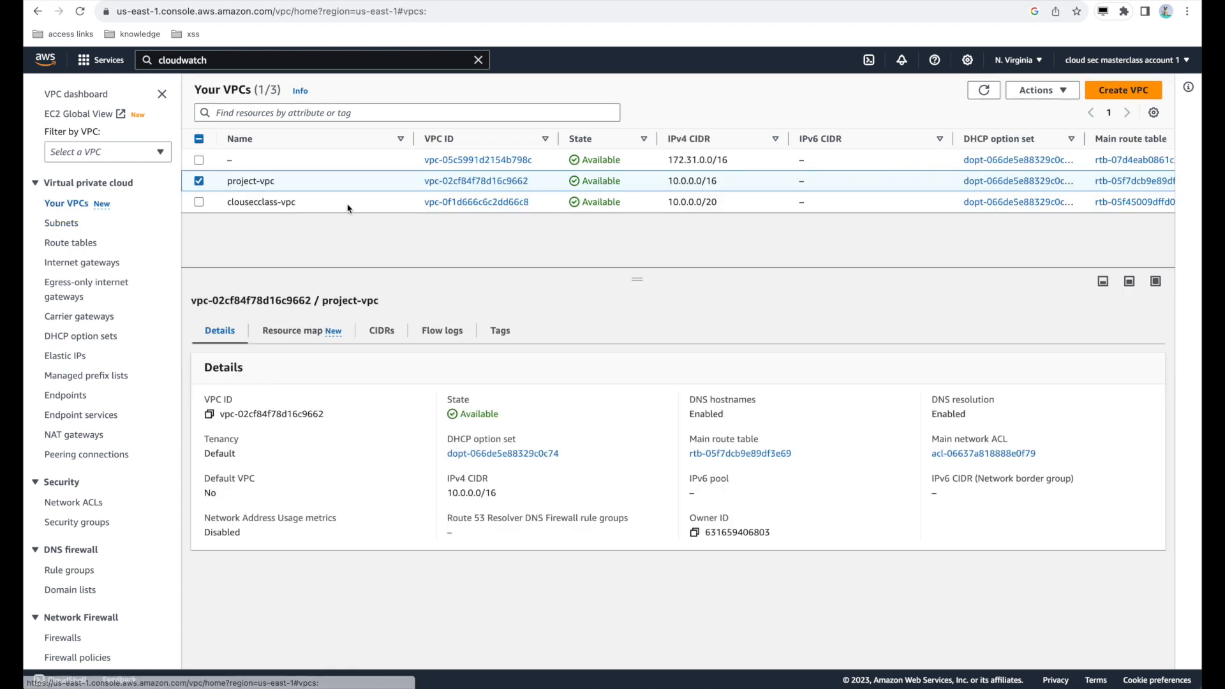
pyautogui.click(439, 331)
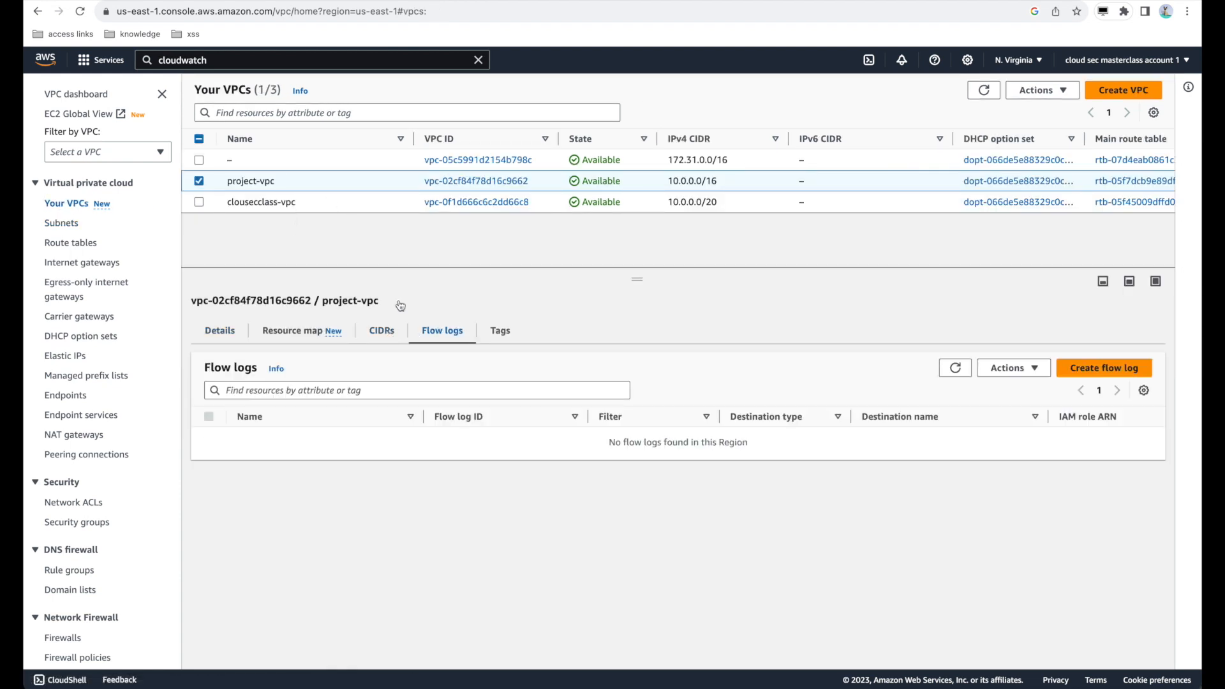
# Step: Check the flow logs listed for the subnet project-subnet-public1-us-east-1a
pyautogui.click(69, 223)
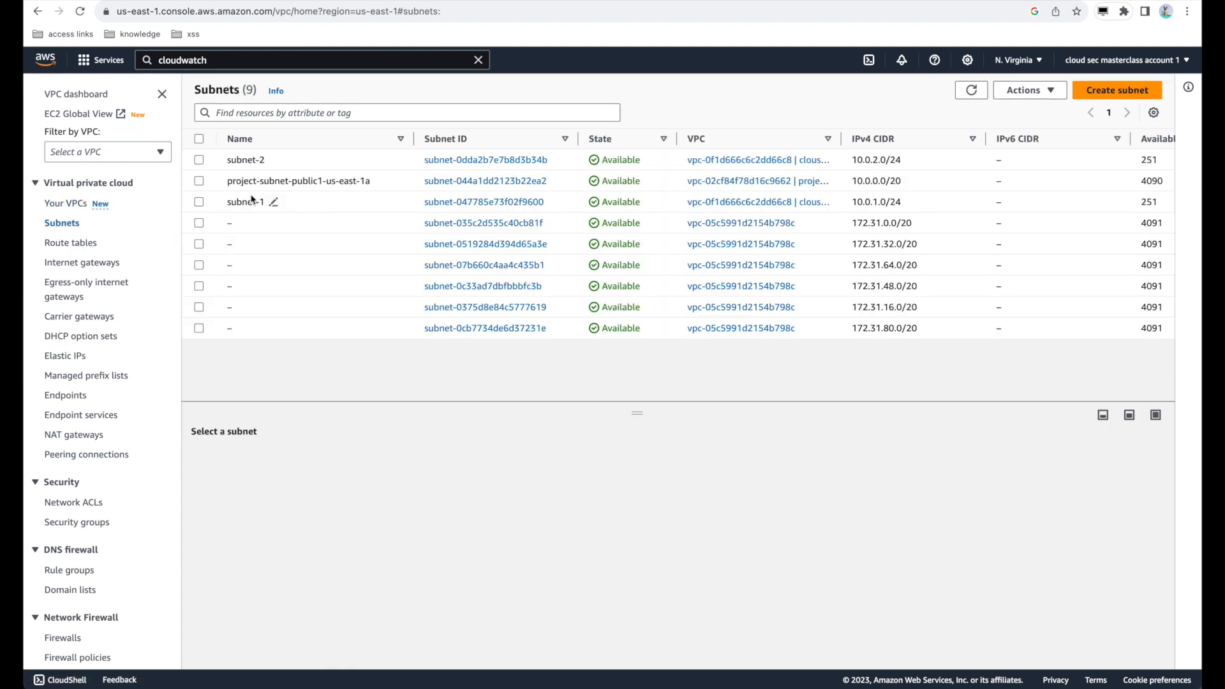
pyautogui.click(255, 181)
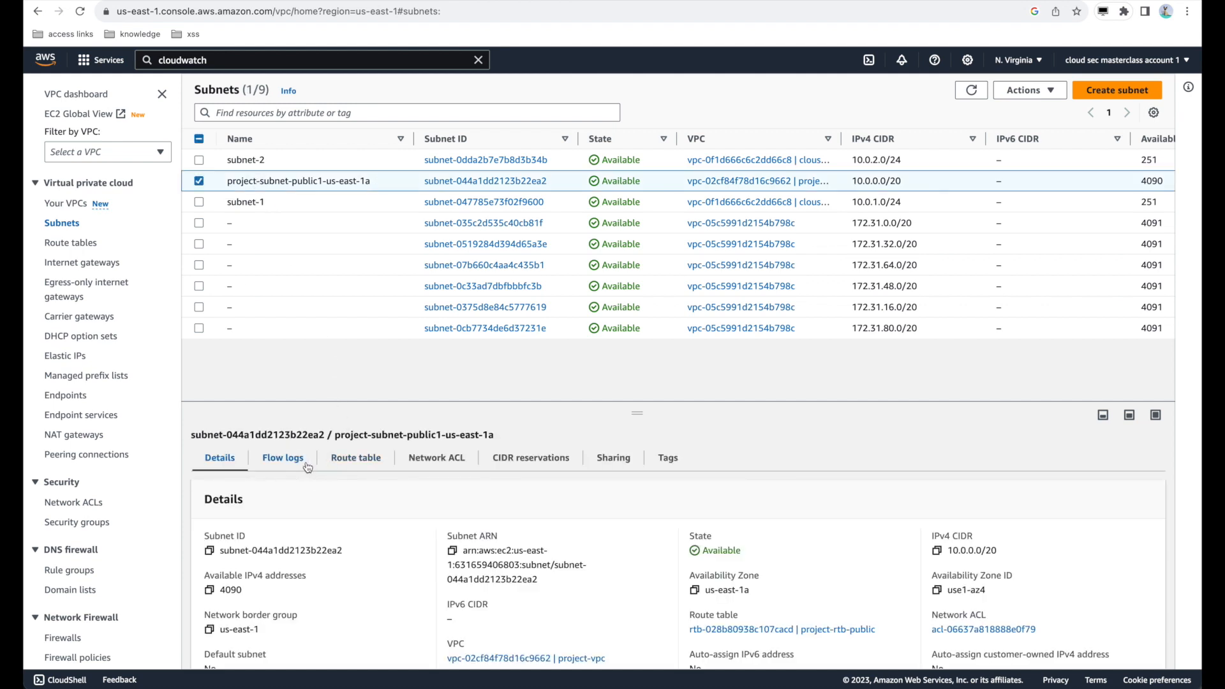
pyautogui.click(283, 458)
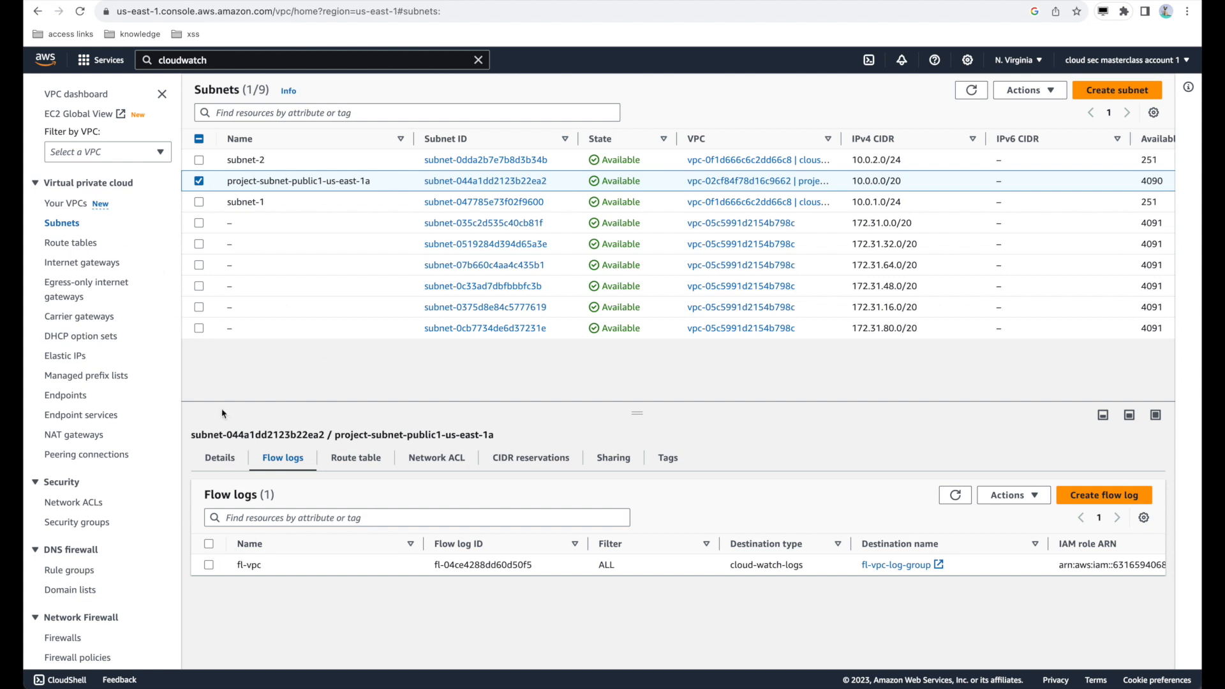
# Step: Start a new flow log for project-vpc and name it fl-vpc2
pyautogui.click(67, 204)
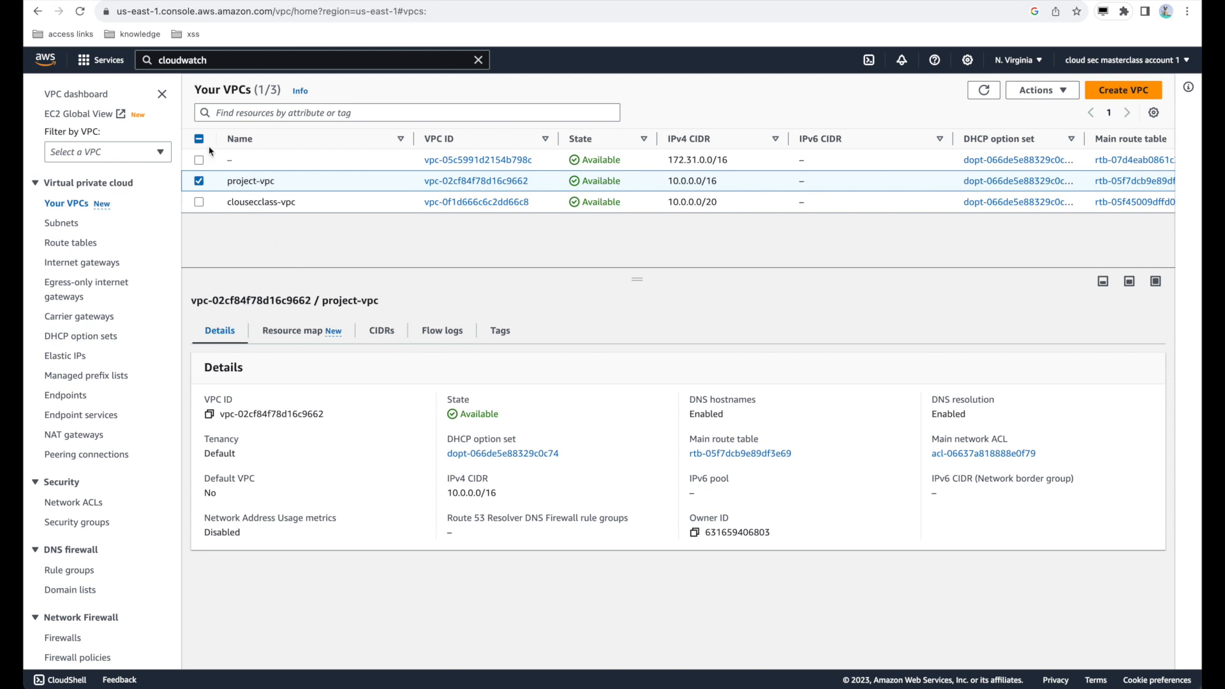
pyautogui.click(441, 330)
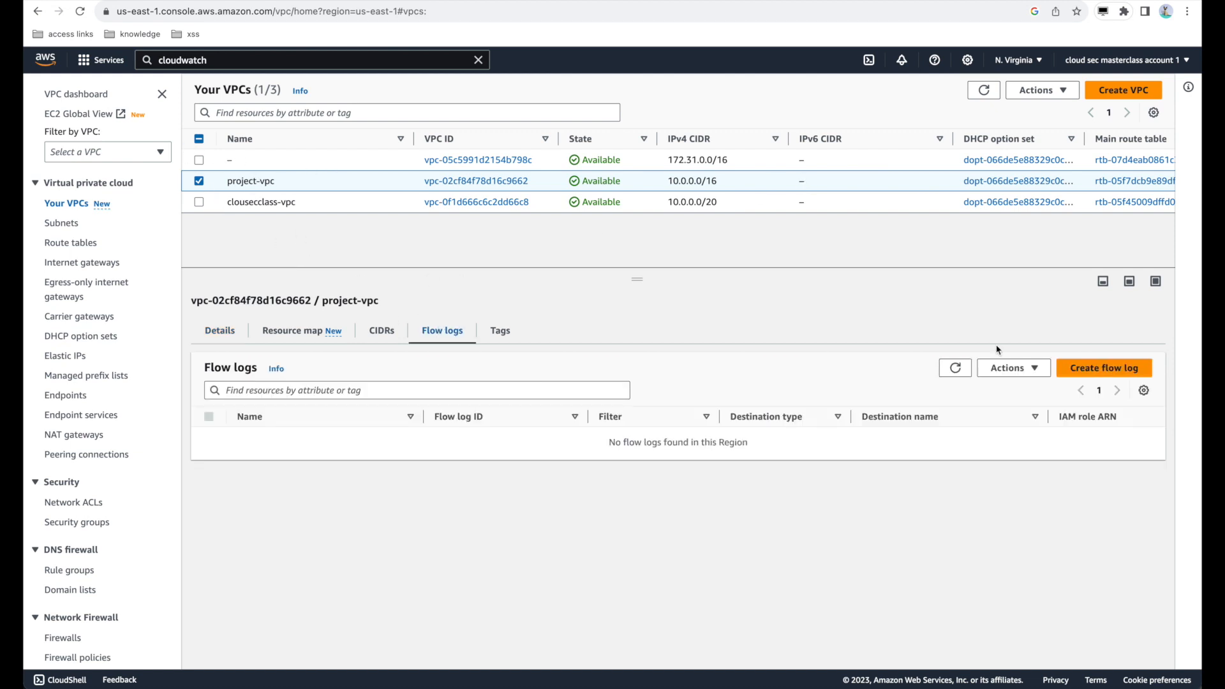
pyautogui.click(1095, 360)
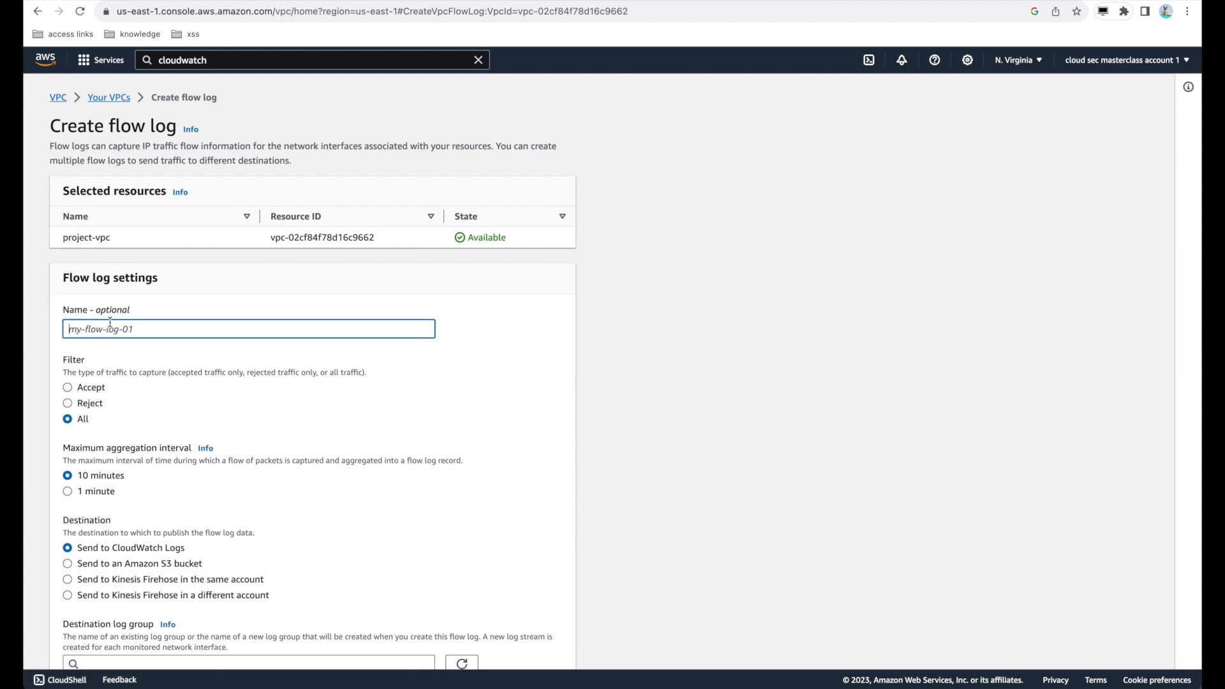
pyautogui.write('fl-vpc2')
pyautogui.scroll(-3, 285, 369)
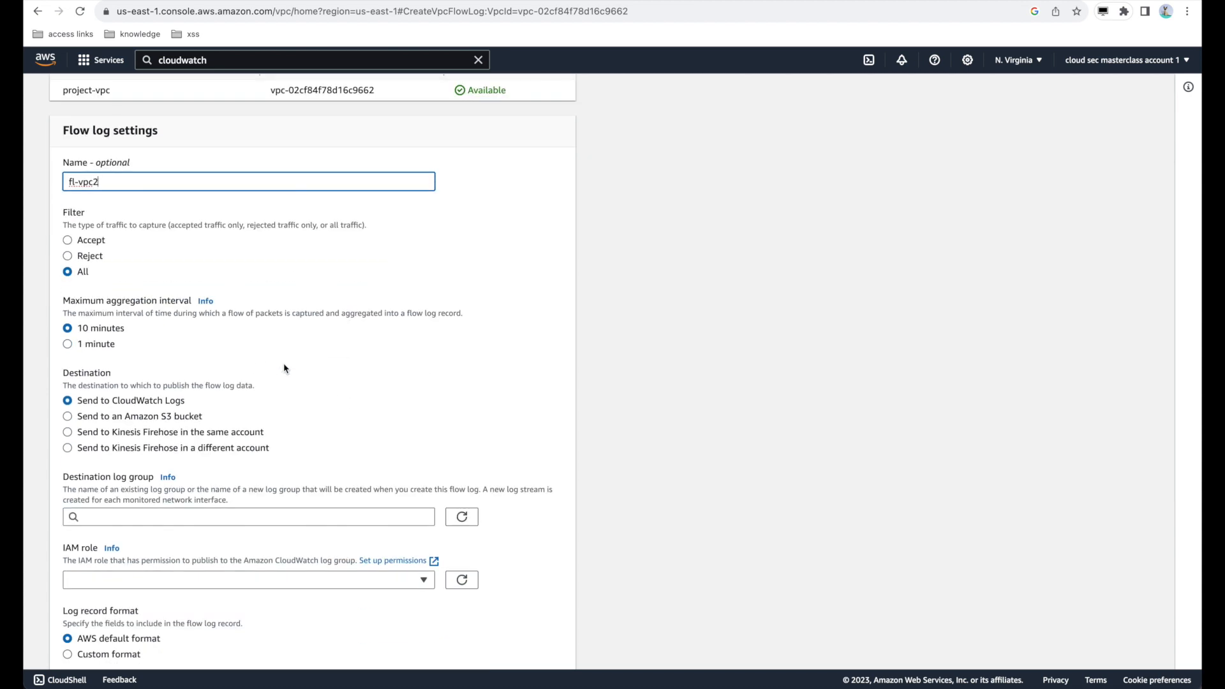
pyautogui.scroll(1, 285, 369)
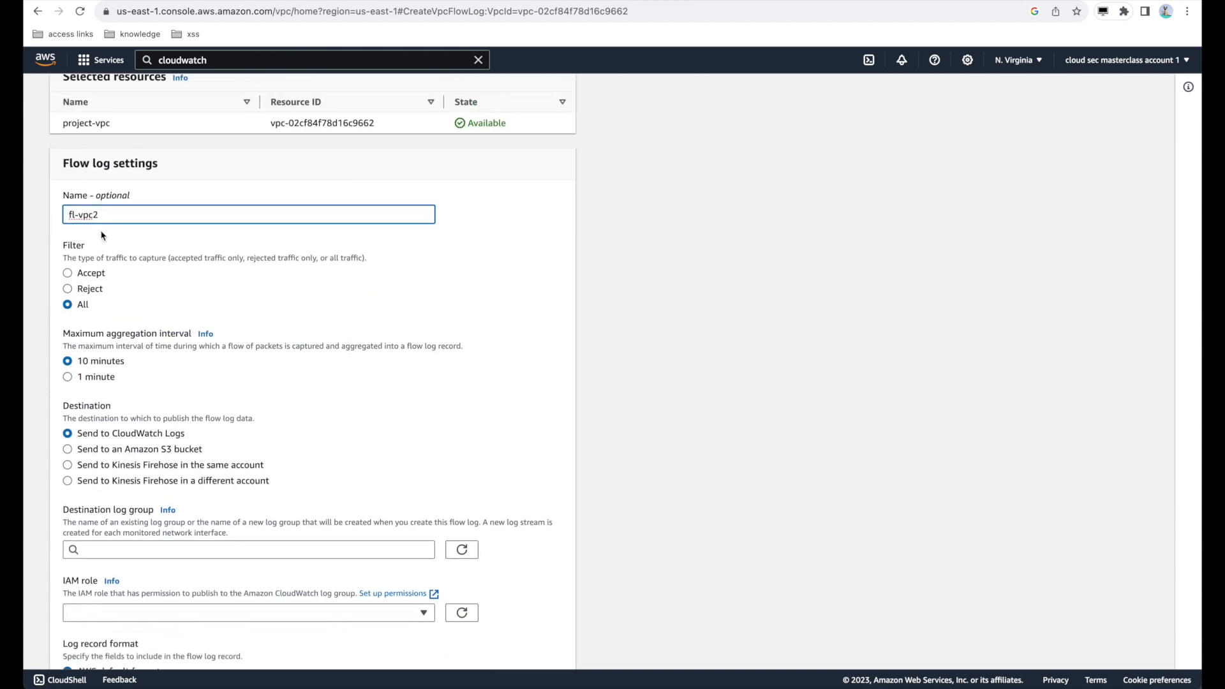
# Step: Look at the destination log groups available for the new flow log and review its settings
pyautogui.scroll(-4, 74, 314)
pyautogui.click(116, 350)
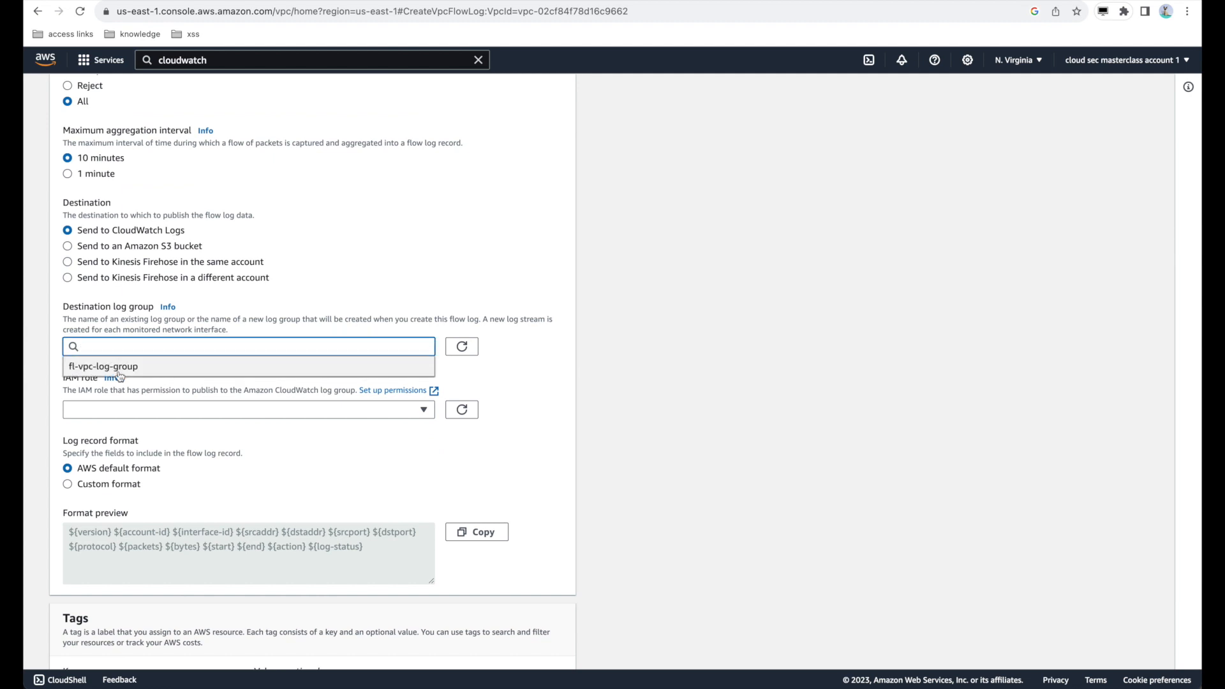
pyautogui.click(509, 302)
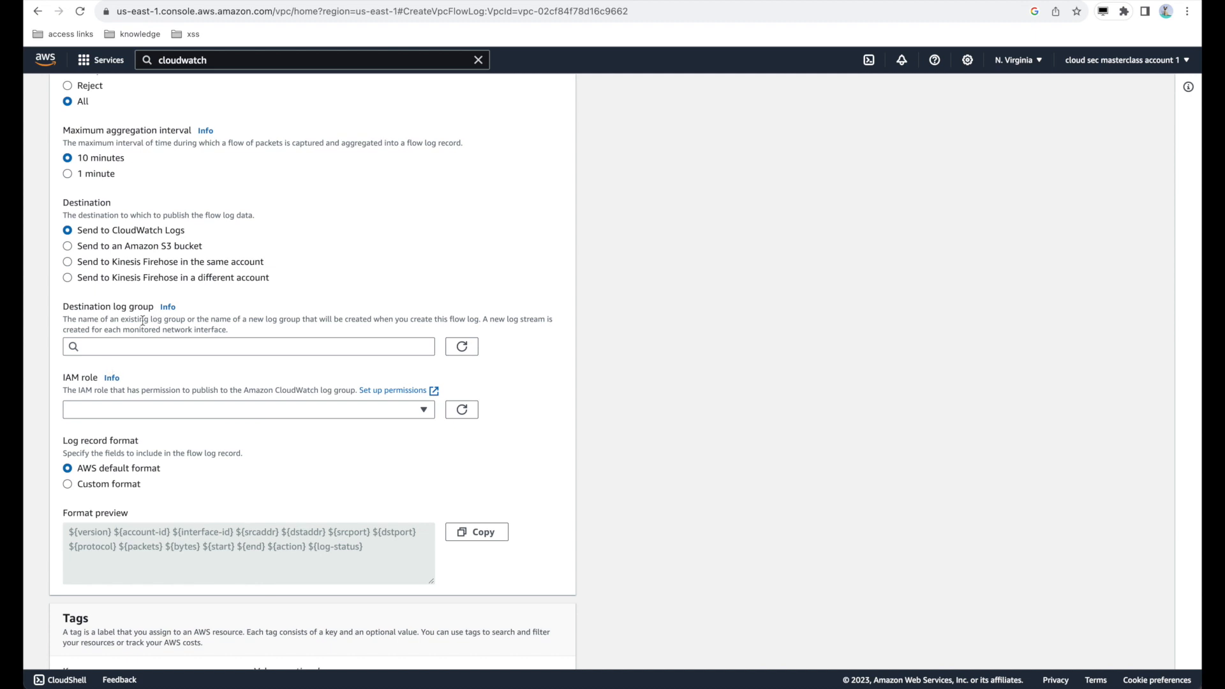
pyautogui.scroll(5, 140, 331)
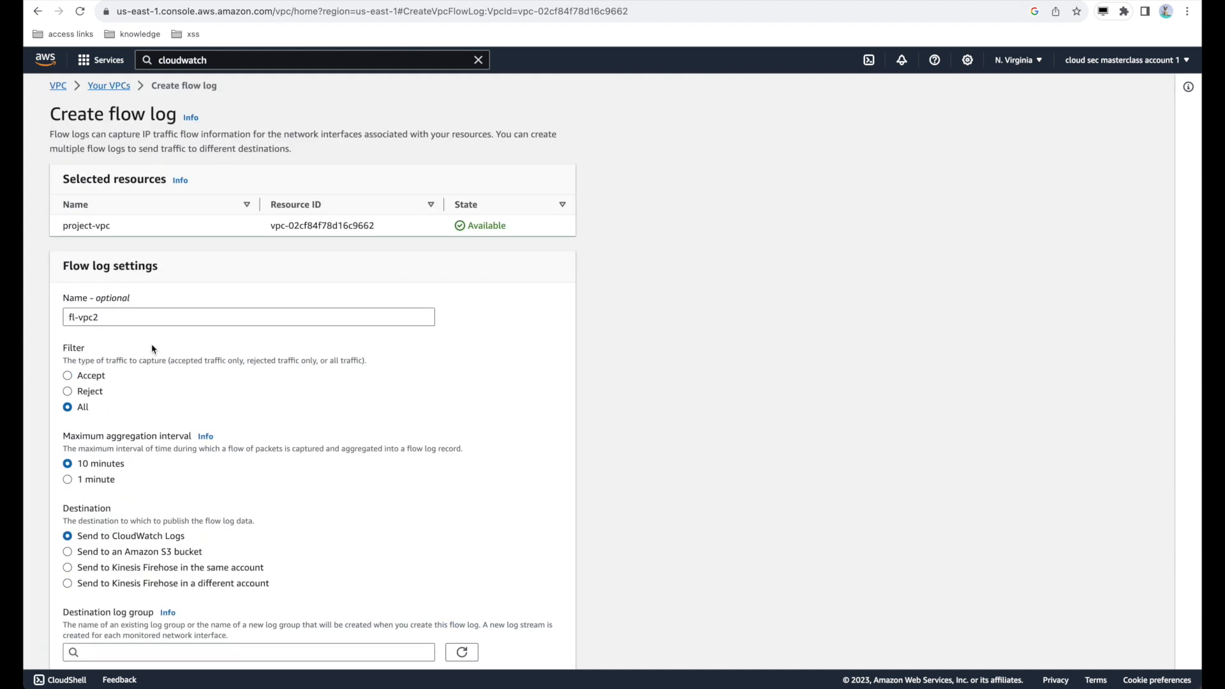
pyautogui.scroll(-1, 153, 349)
pyautogui.scroll(-5, 153, 349)
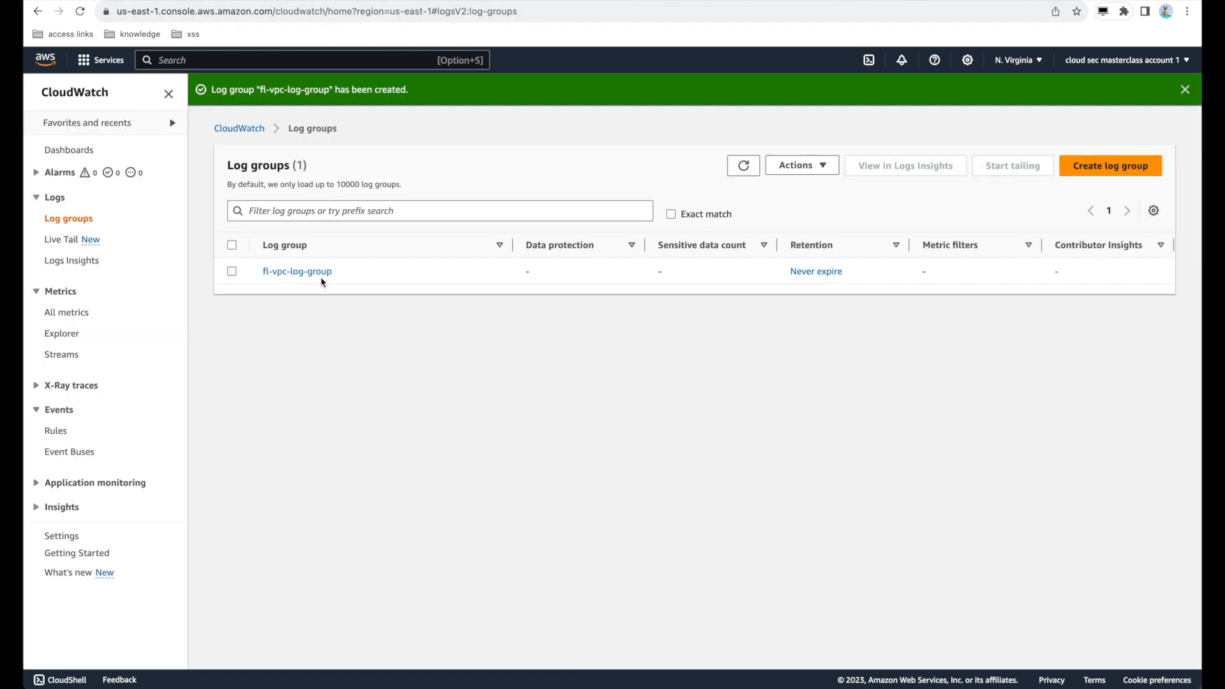
pyautogui.click(1120, 168)
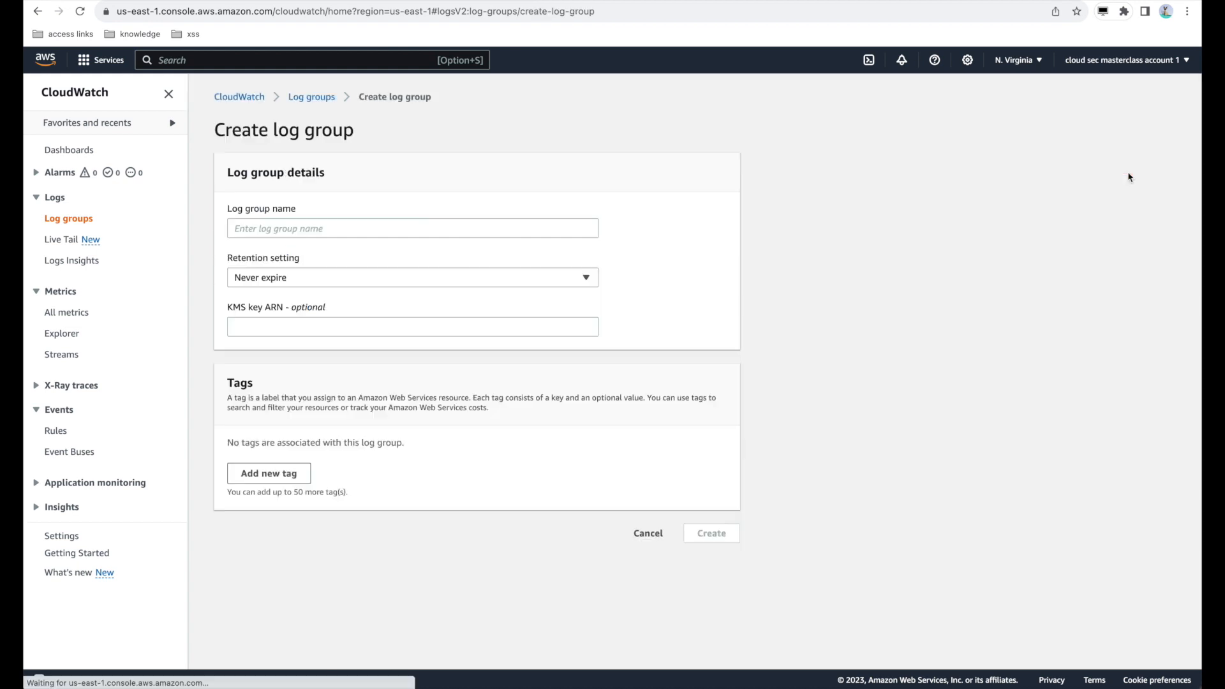
pyautogui.click(328, 228)
pyautogui.write('fl-vpc-log')
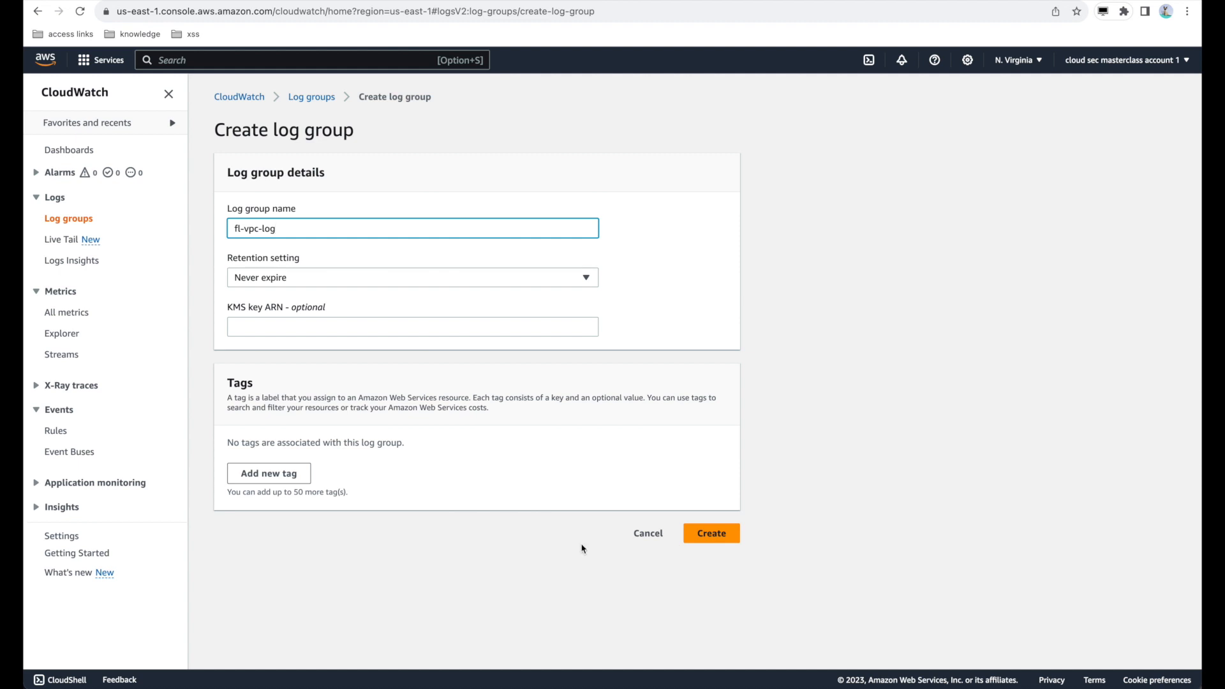
pyautogui.click(647, 536)
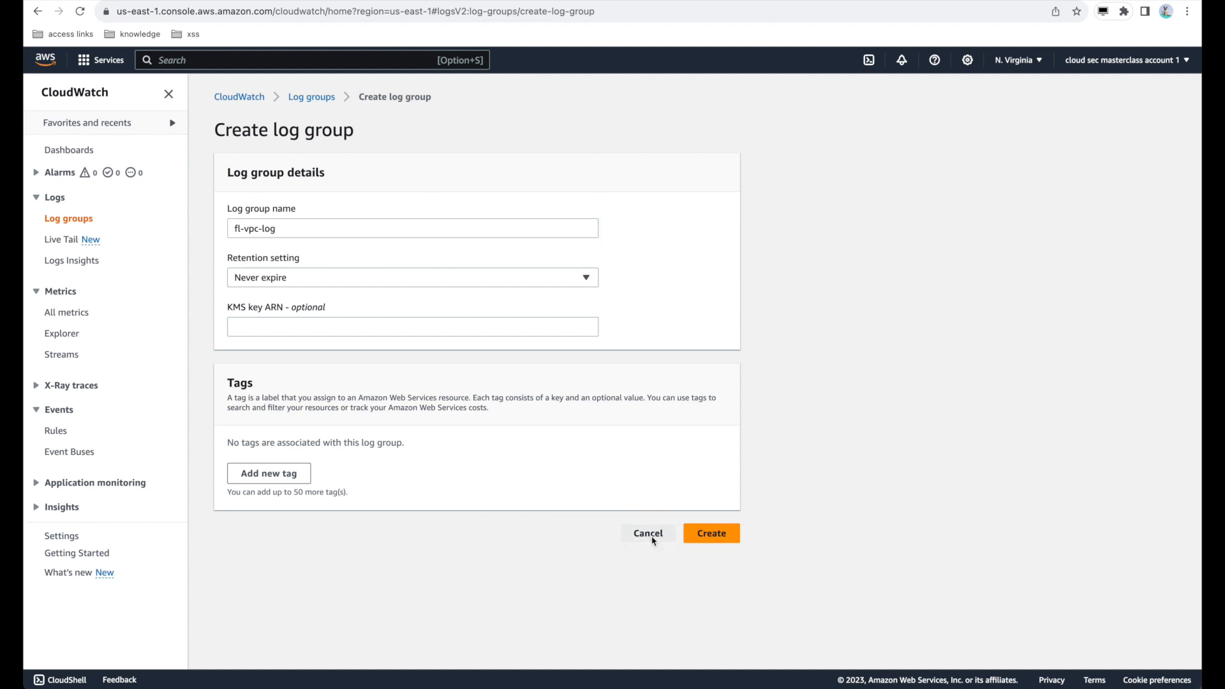
# Step: Create a second CloudWatch log group named fl-vpc-log-group2, reusing the existing log group's name
pyautogui.moveTo(349, 247); pyautogui.dragTo(263, 241)
pyautogui.hotkey('ctrl', 'c')
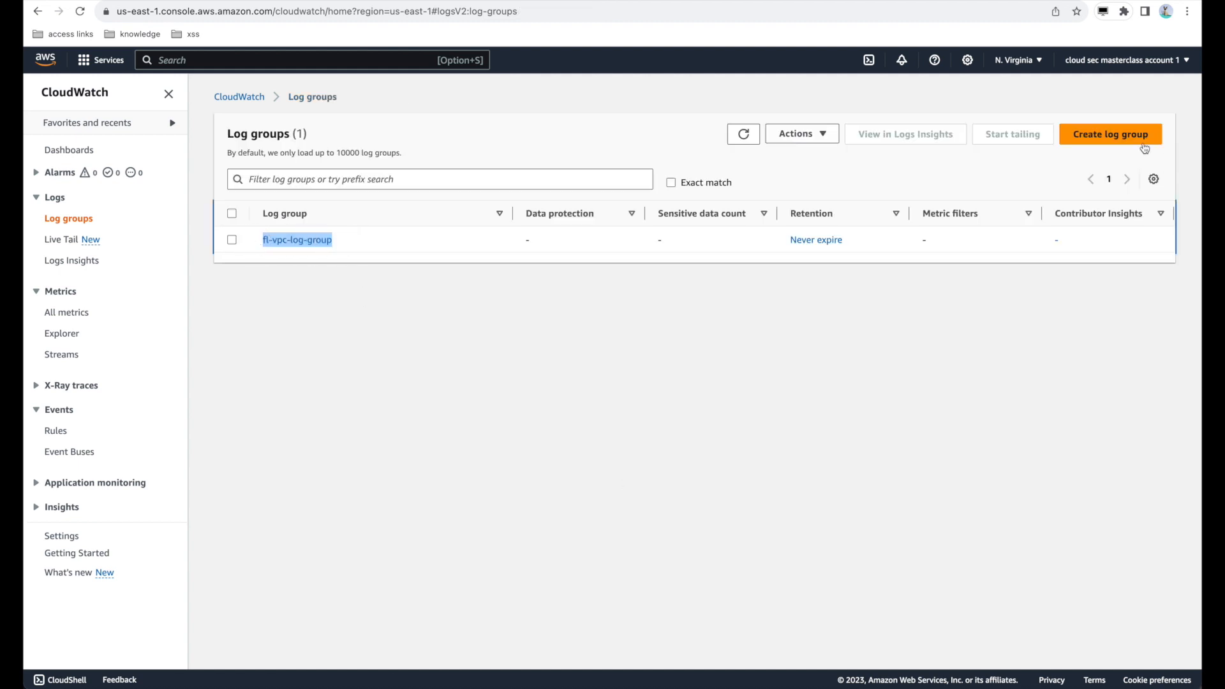
pyautogui.click(1139, 137)
pyautogui.click(266, 230)
pyautogui.hotkey('ctrl', 'v')
pyautogui.write('2')
pyautogui.press('Return')
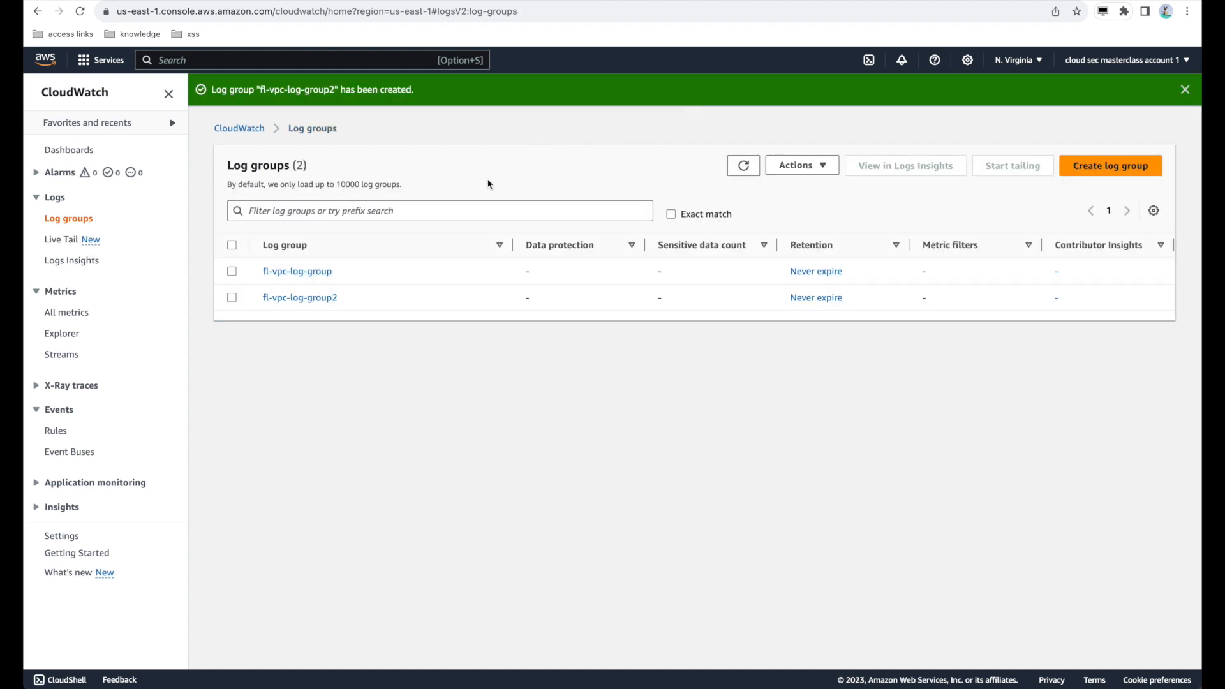
pyautogui.moveTo(342, 269); pyautogui.dragTo(260, 268)
pyautogui.moveTo(345, 298); pyautogui.dragTo(268, 297)
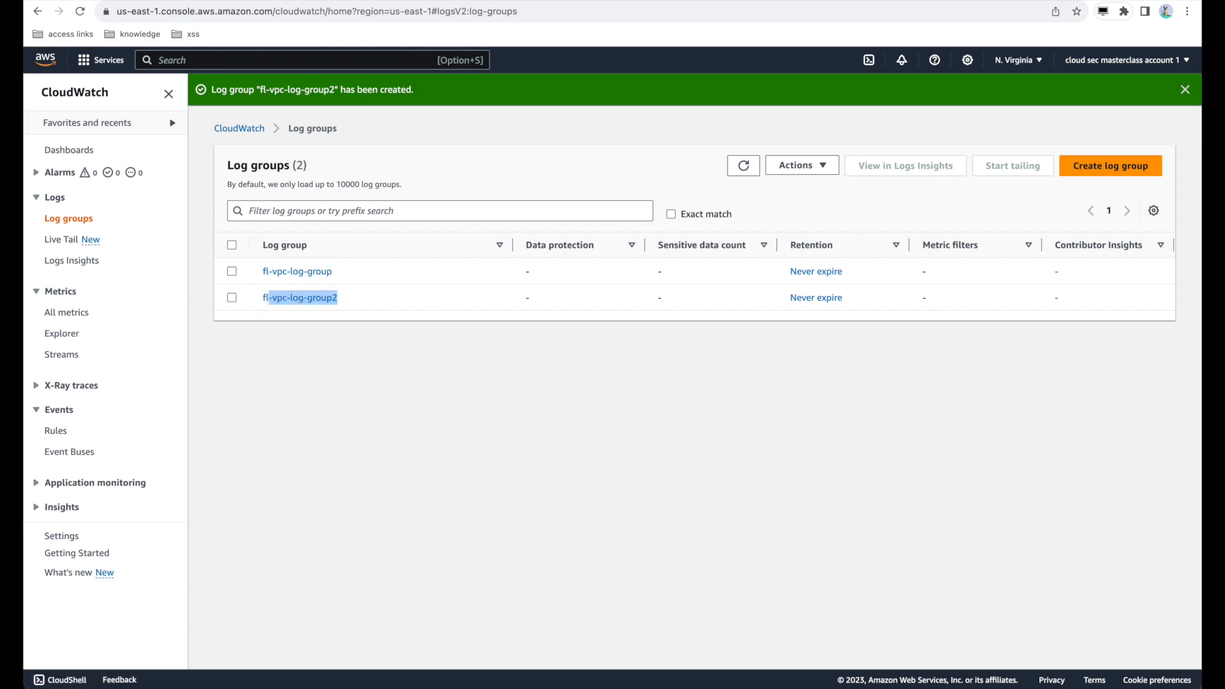
# Step: Return to the flow log form, refresh the log groups and set fl-vpc-log-group2 as the destination
pyautogui.hotkey('ctrl', 'Tab')
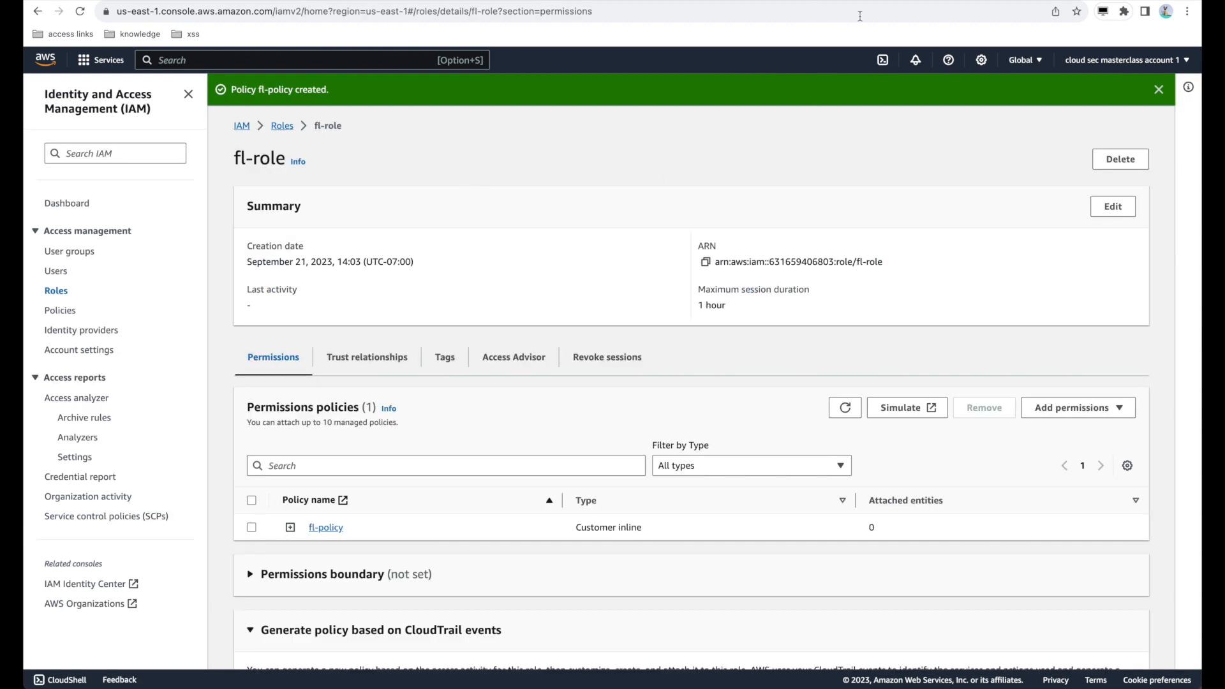
pyautogui.hotkey('ctrl', 'Tab')
pyautogui.scroll(5, 678, 253)
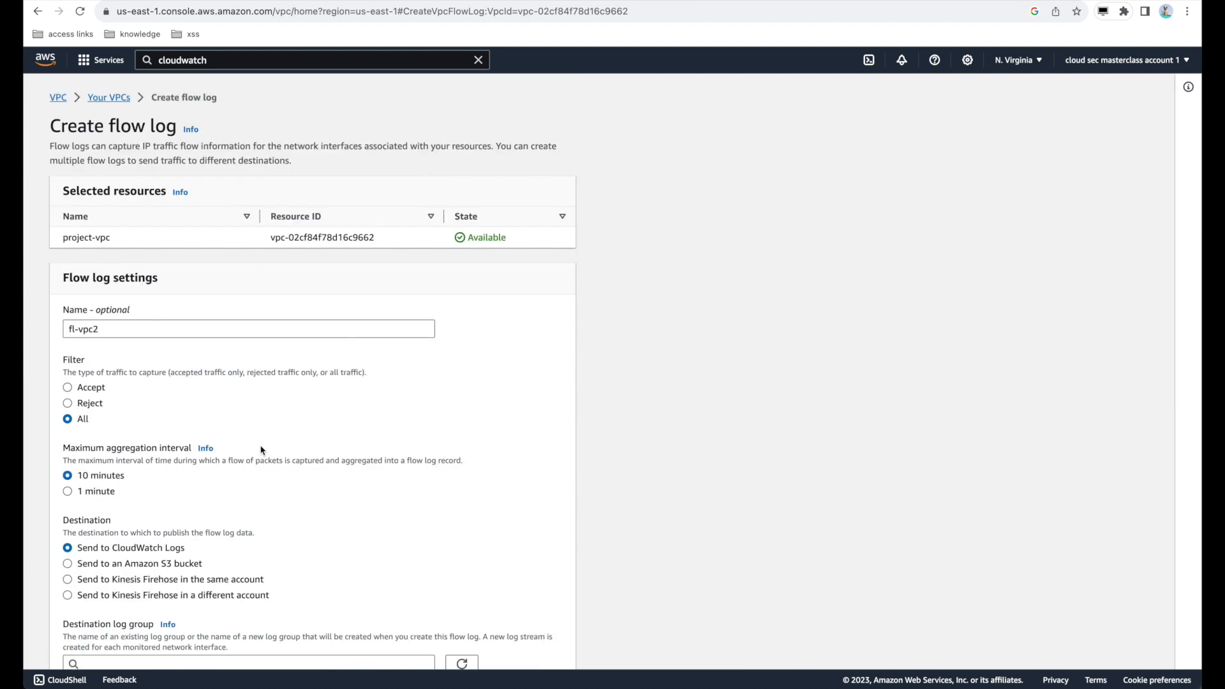
pyautogui.scroll(-3, 260, 451)
pyautogui.scroll(-2, 212, 320)
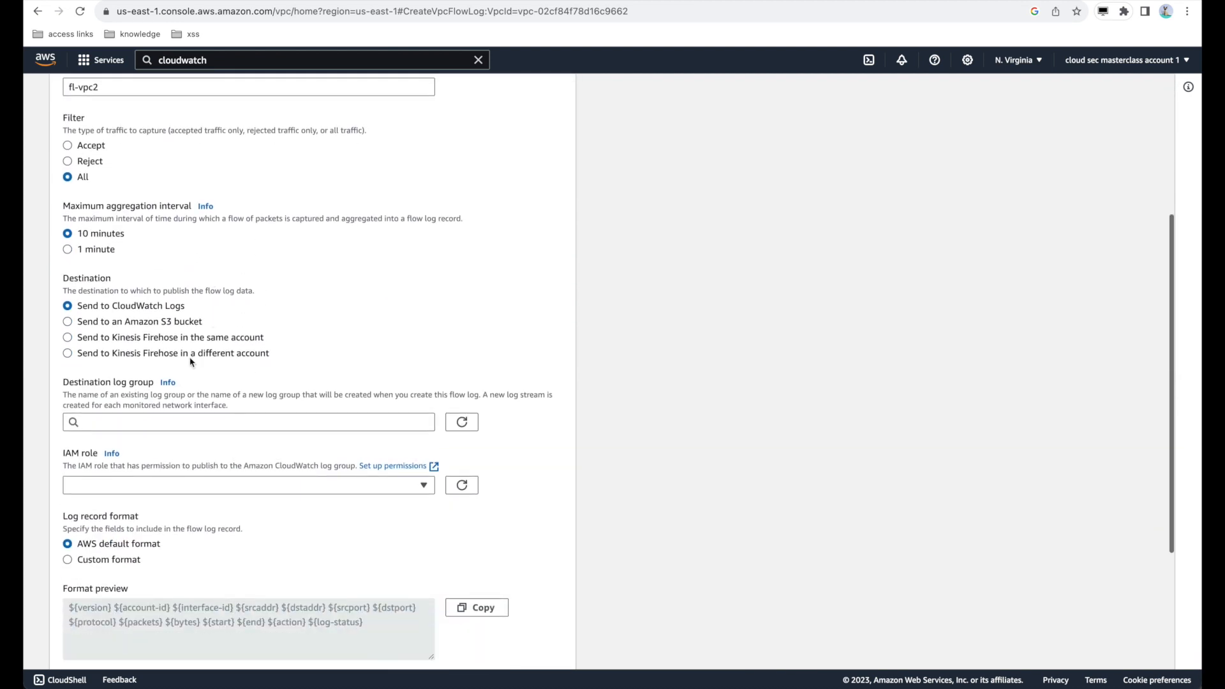
pyautogui.click(158, 363)
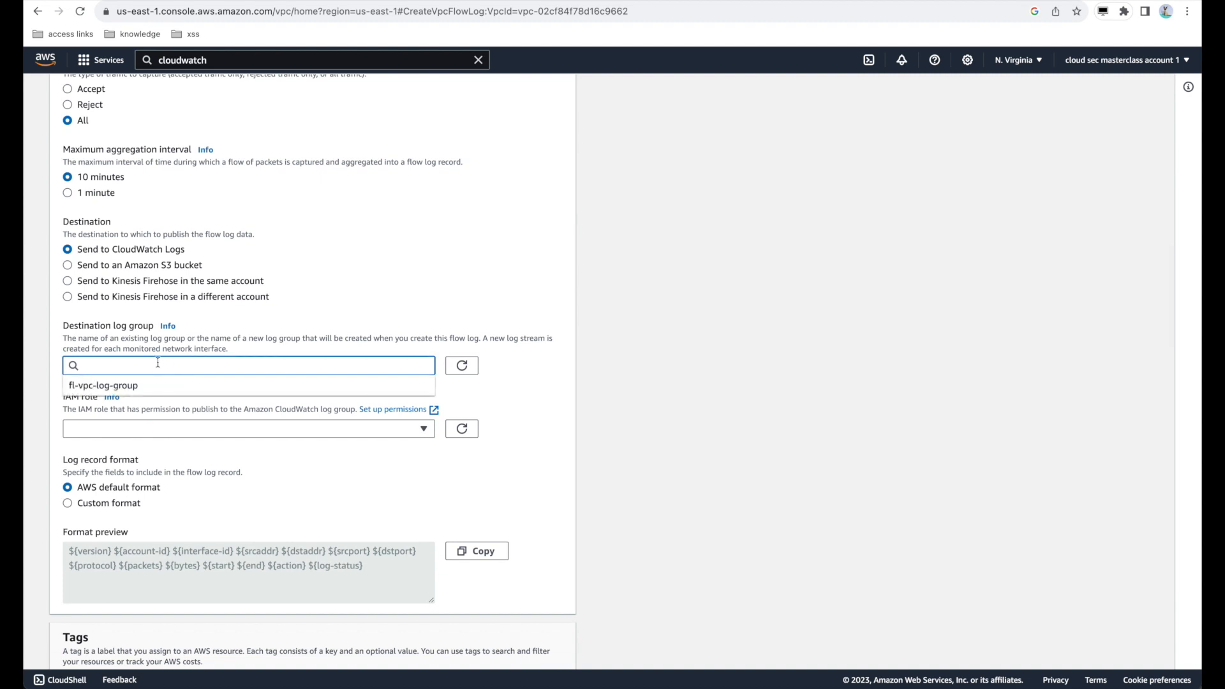
pyautogui.click(462, 365)
pyautogui.click(299, 366)
pyautogui.click(156, 406)
# Step: Assign the IAM role fl-role to the flow log
pyautogui.scroll(-1, 255, 403)
pyautogui.click(418, 379)
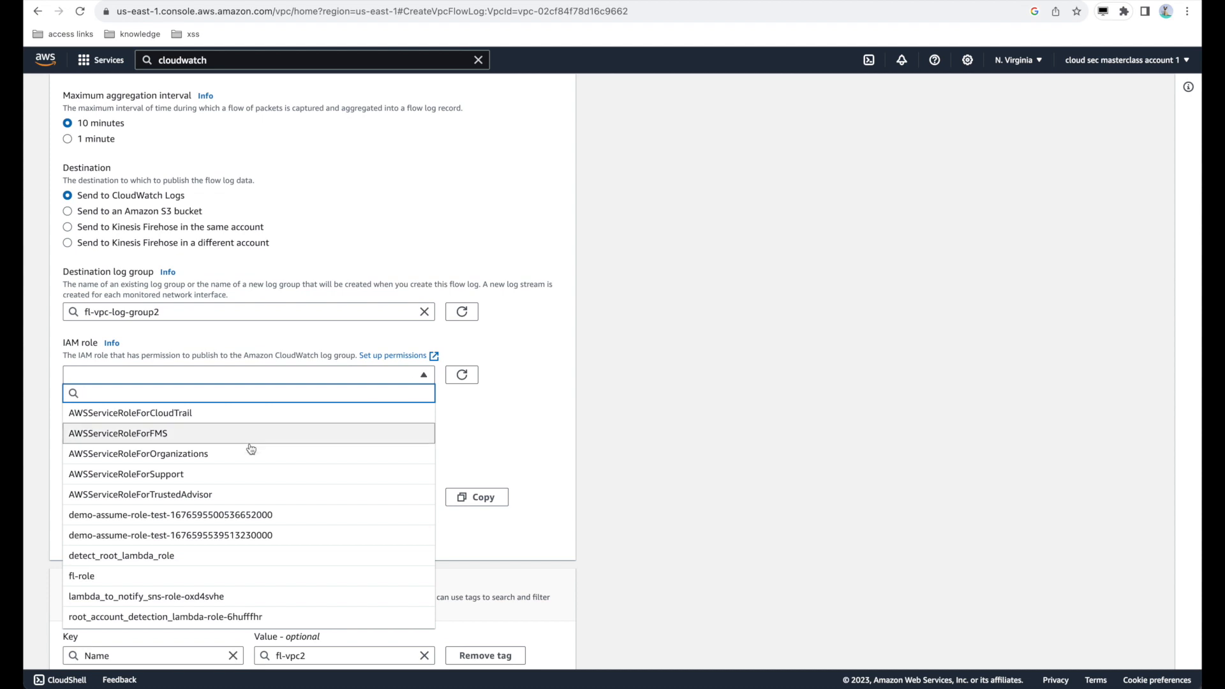
pyautogui.click(166, 576)
# Step: Set the log record format to Custom format with all attributes and create the flow log
pyautogui.scroll(-1, 636, 402)
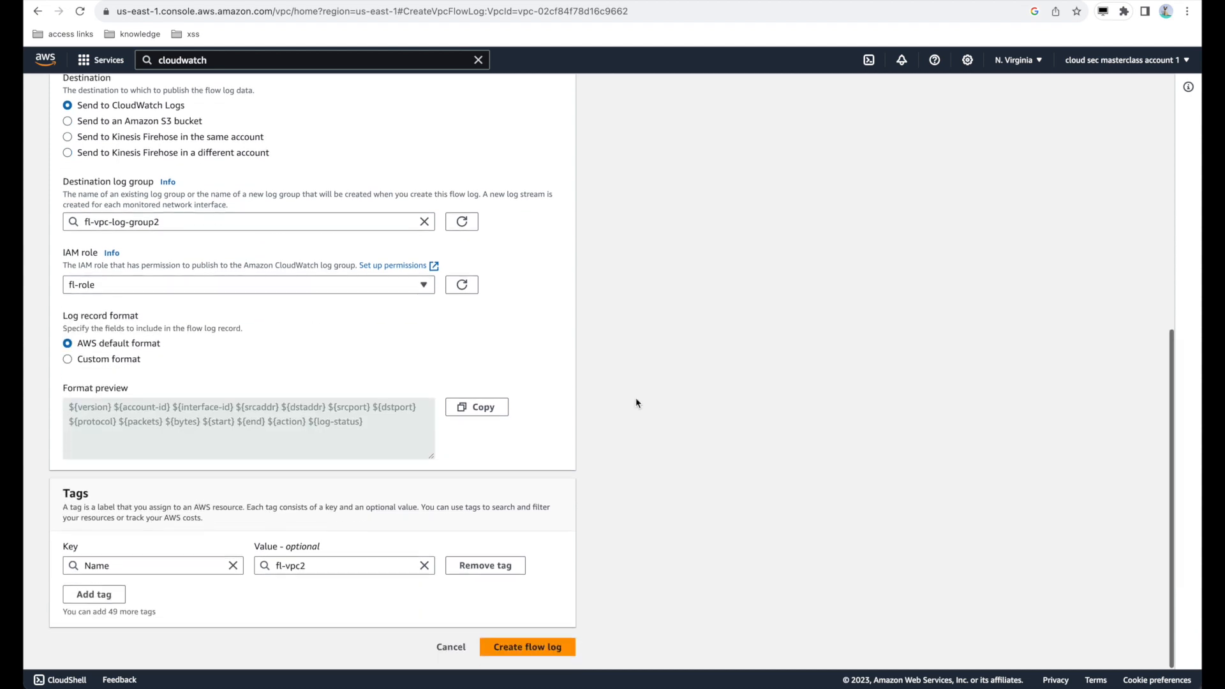
pyautogui.click(92, 362)
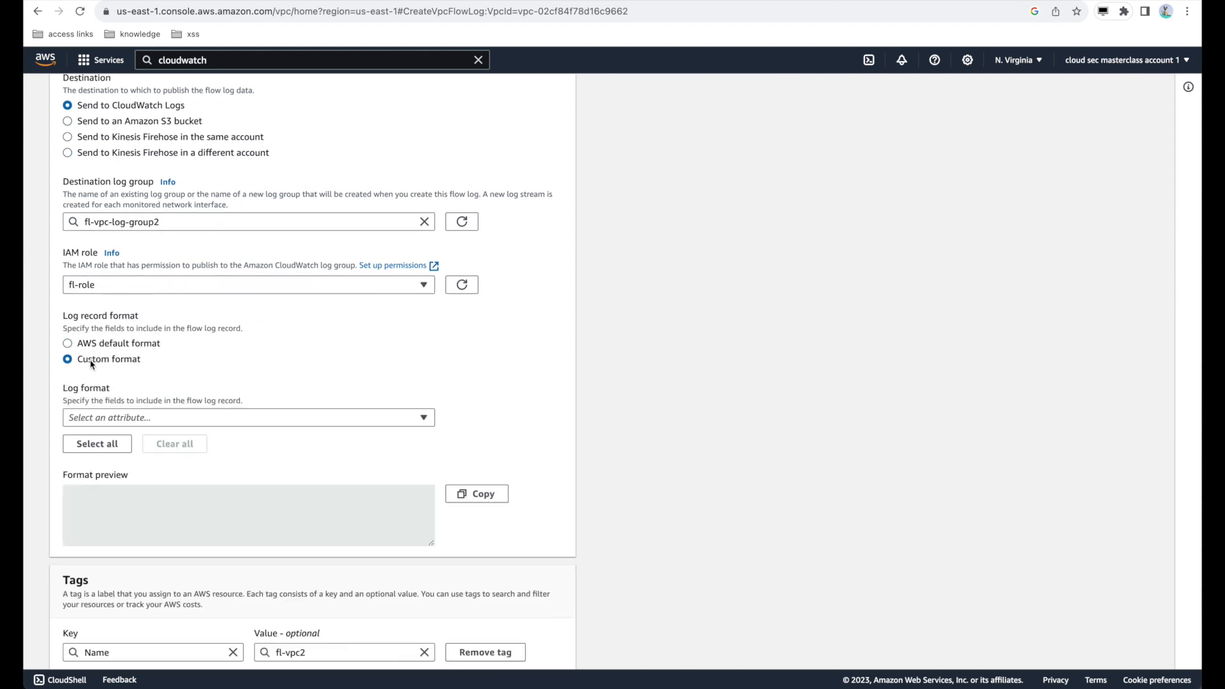
pyautogui.click(99, 442)
pyautogui.scroll(-3, 267, 472)
pyautogui.click(514, 647)
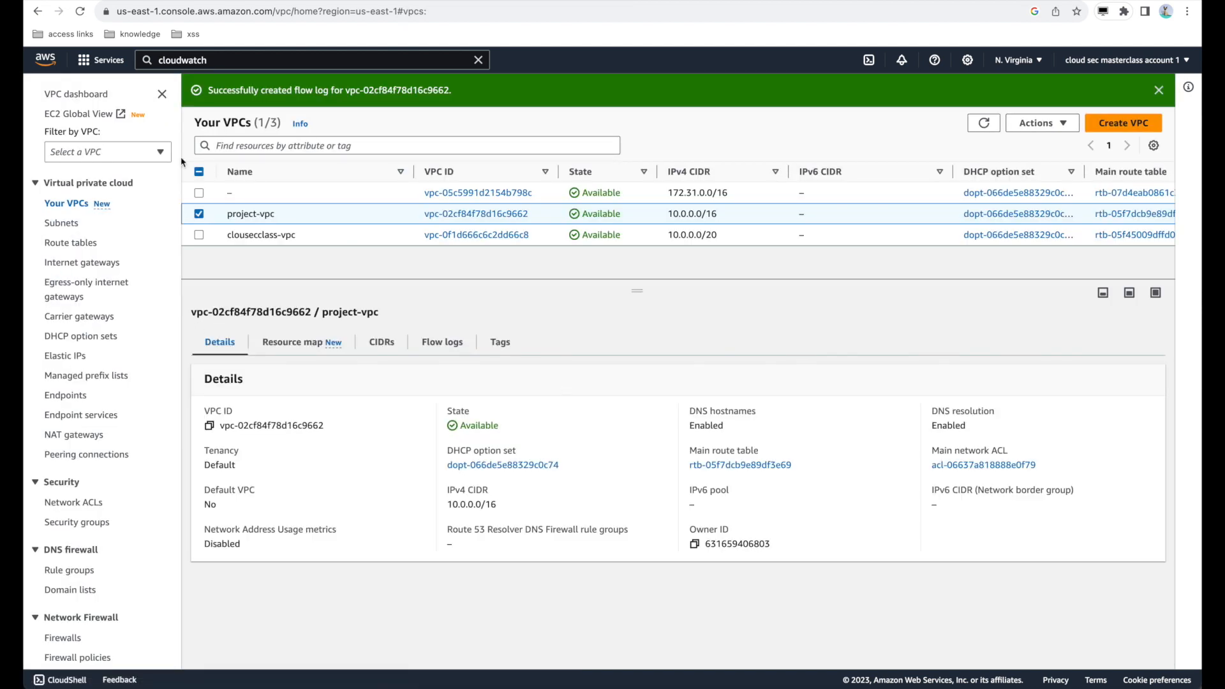
# Step: Check the name and destination of the flow log listed for project-vpc
pyautogui.click(450, 344)
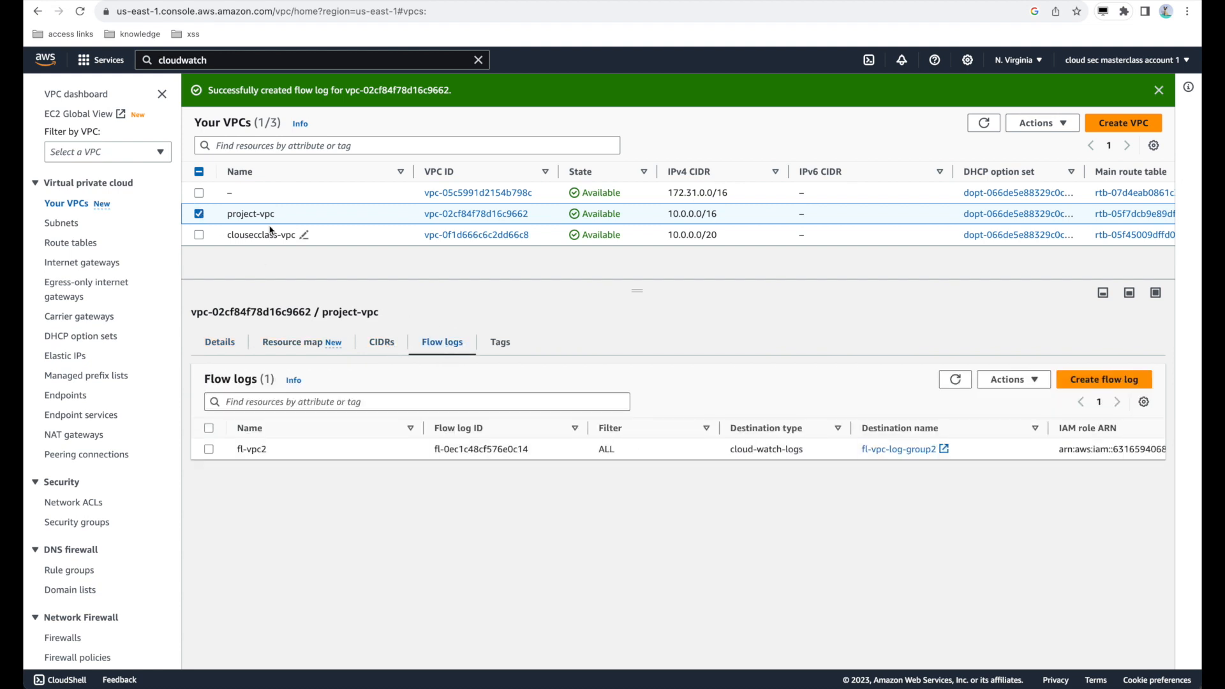
pyautogui.moveTo(228, 213); pyautogui.dragTo(269, 212)
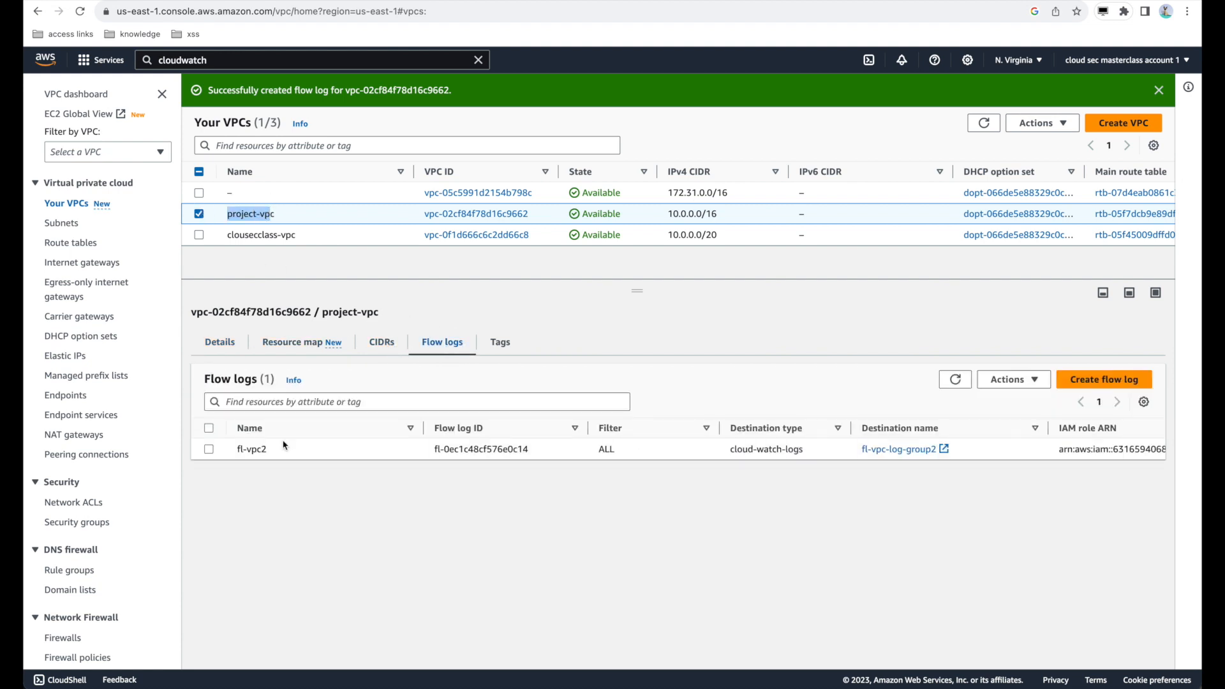
pyautogui.moveTo(235, 454); pyautogui.dragTo(267, 454)
pyautogui.moveTo(864, 456); pyautogui.dragTo(915, 463)
# Step: Filter the subnets by project-vpc and check the flow logs of project-subnet-public1-us-east-1a
pyautogui.click(69, 229)
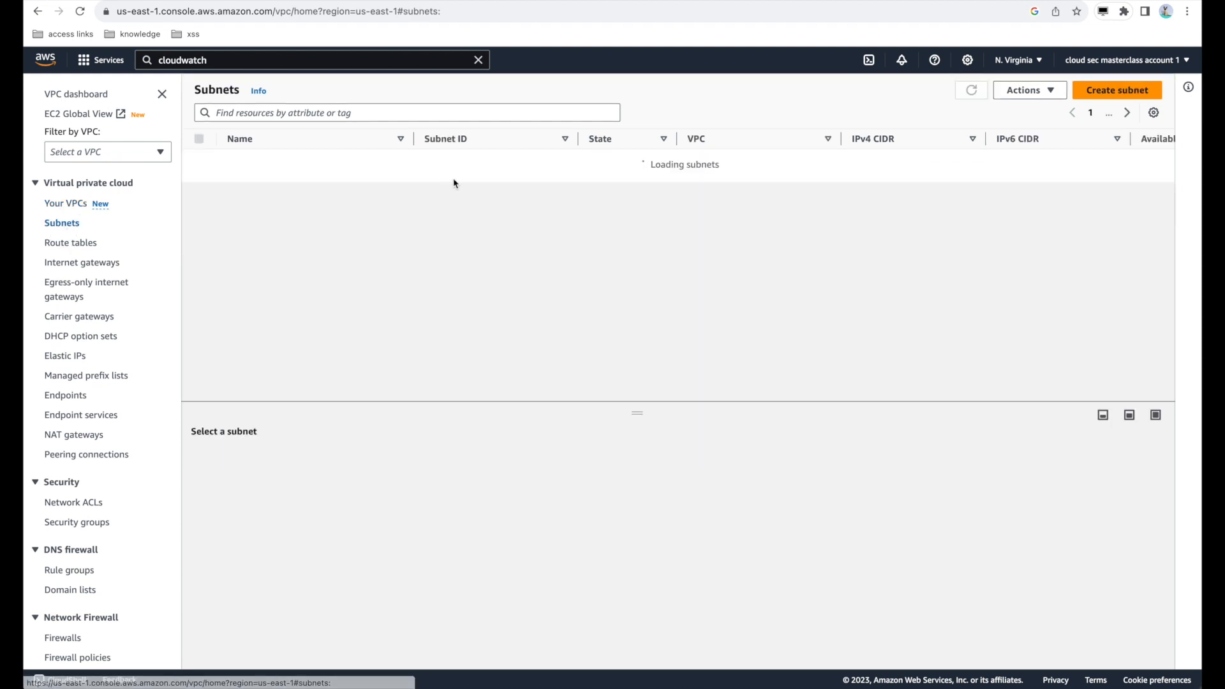
pyautogui.click(199, 182)
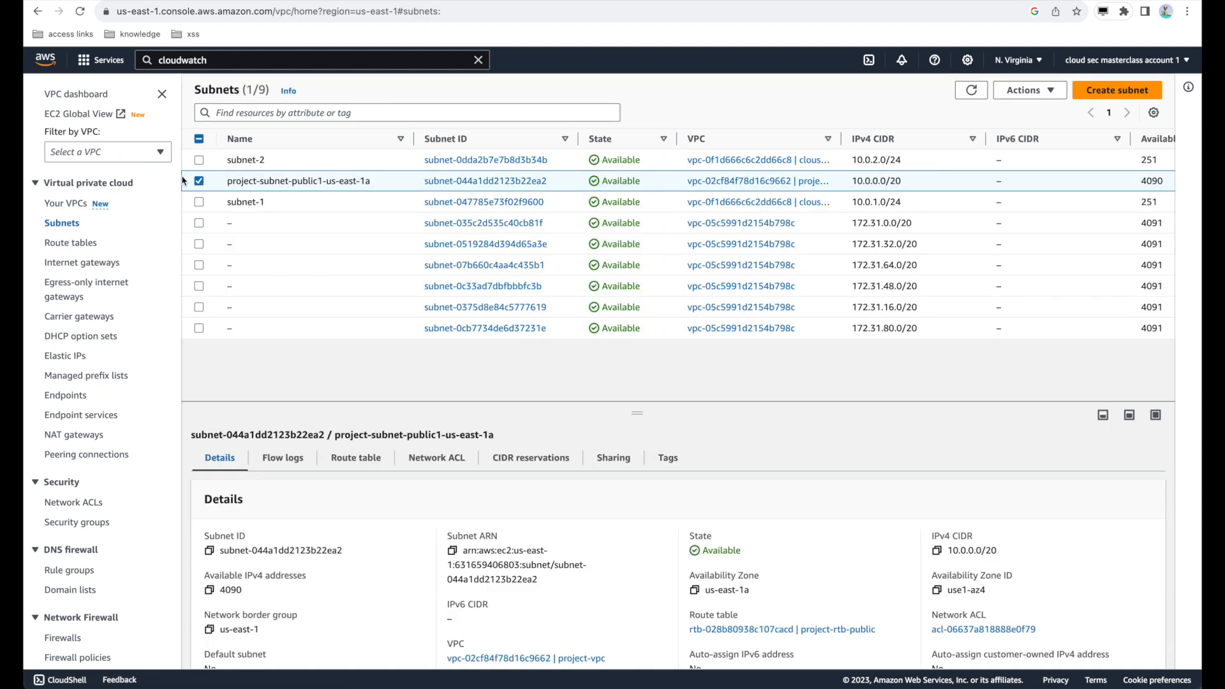
pyautogui.click(129, 153)
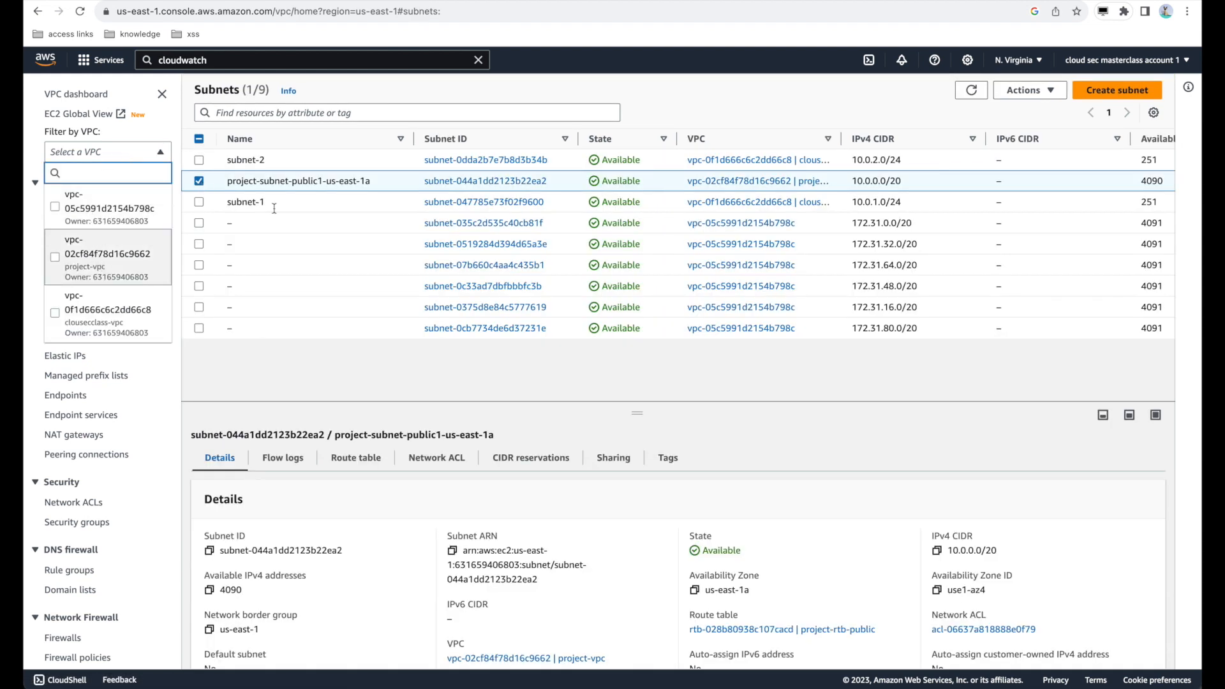
pyautogui.click(110, 243)
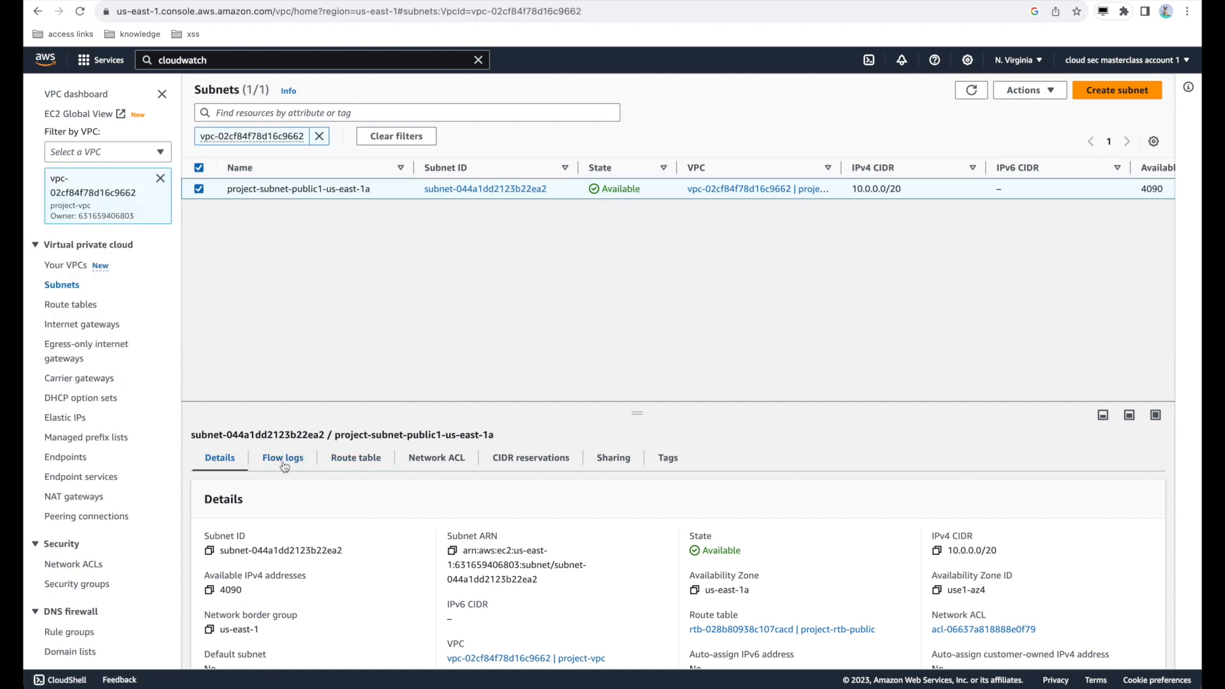
pyautogui.click(284, 461)
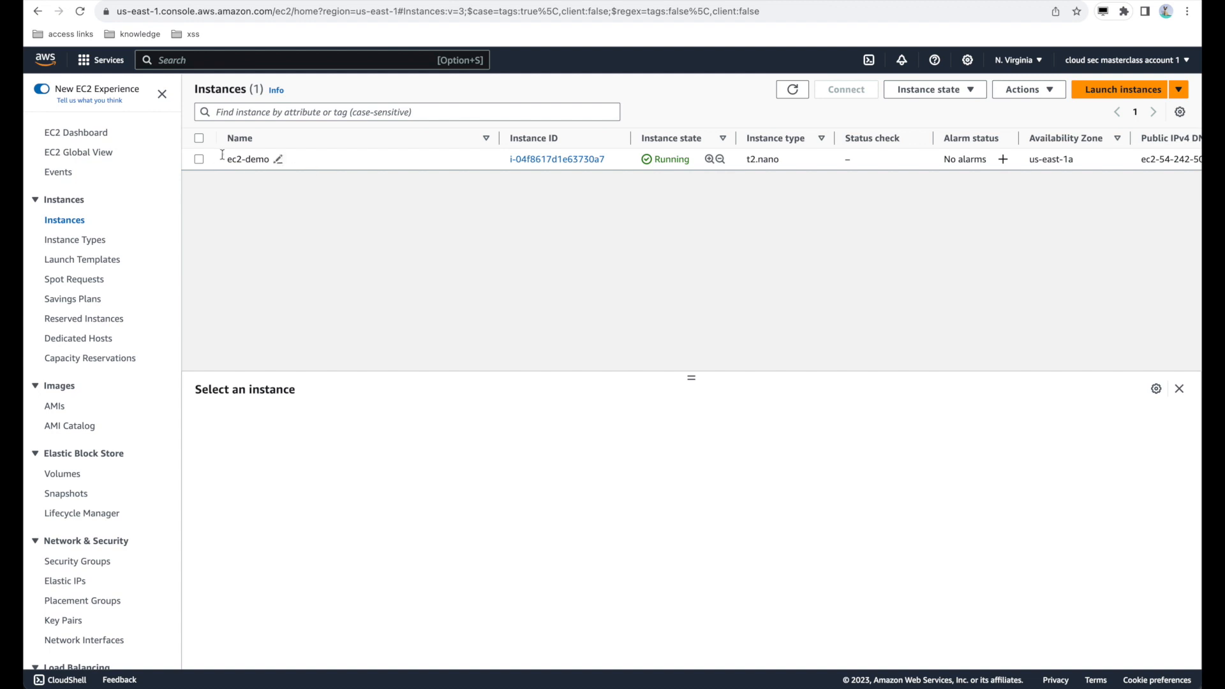
# Step: Check which flow logs apply to the network interface in us-east-1a, including their destination log groups
pyautogui.scroll(-2, 88, 425)
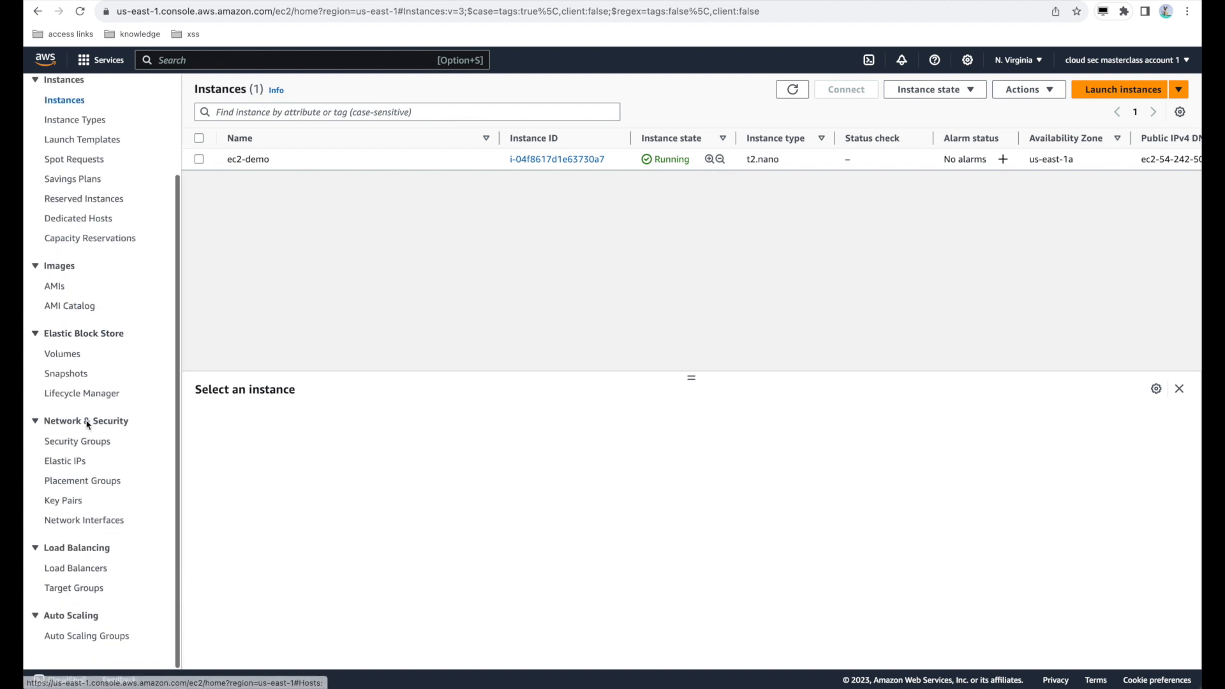
pyautogui.click(89, 522)
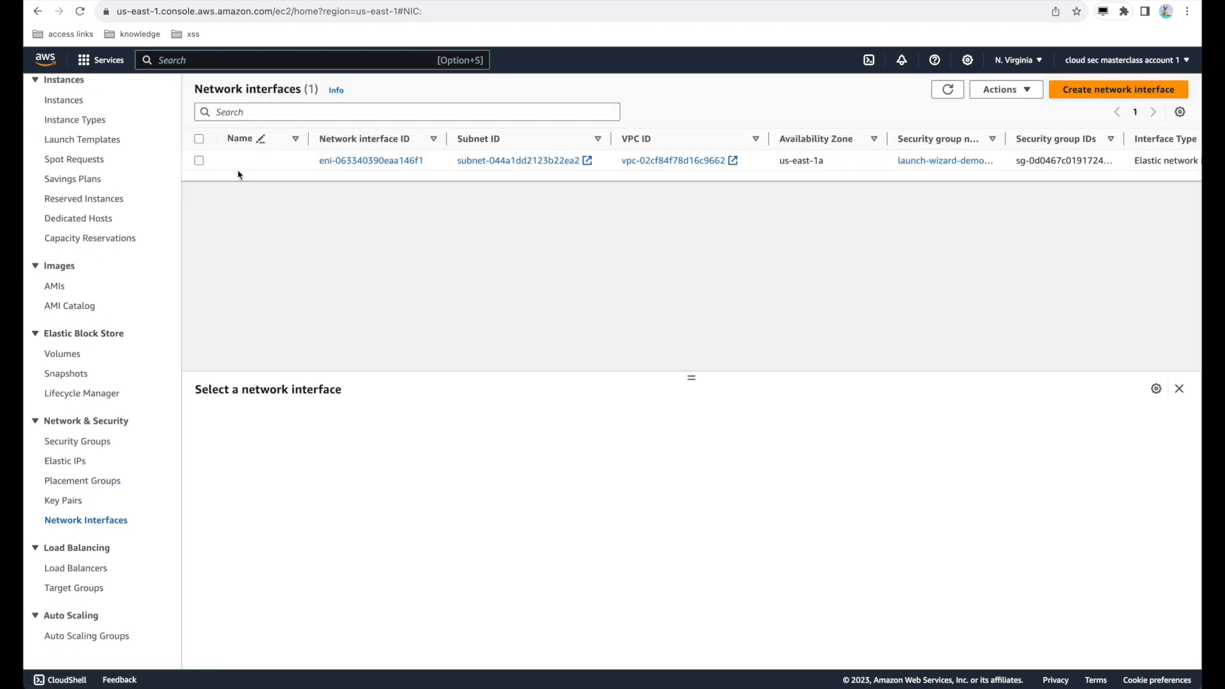
pyautogui.click(199, 160)
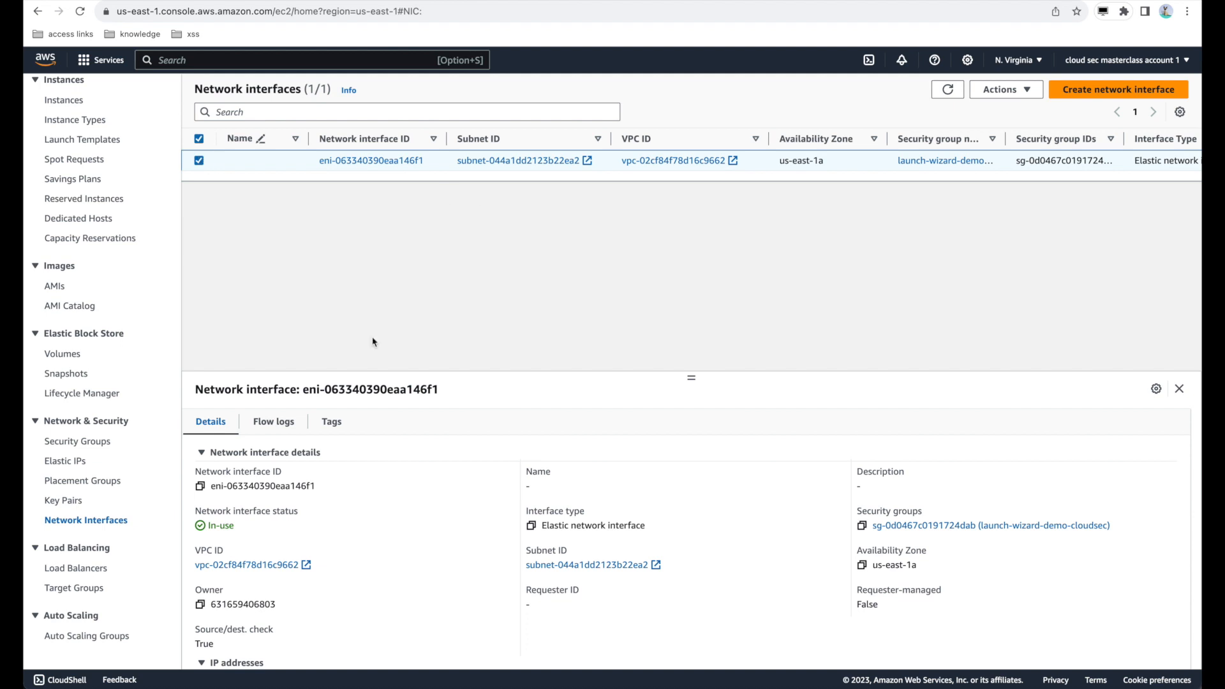
pyautogui.click(275, 422)
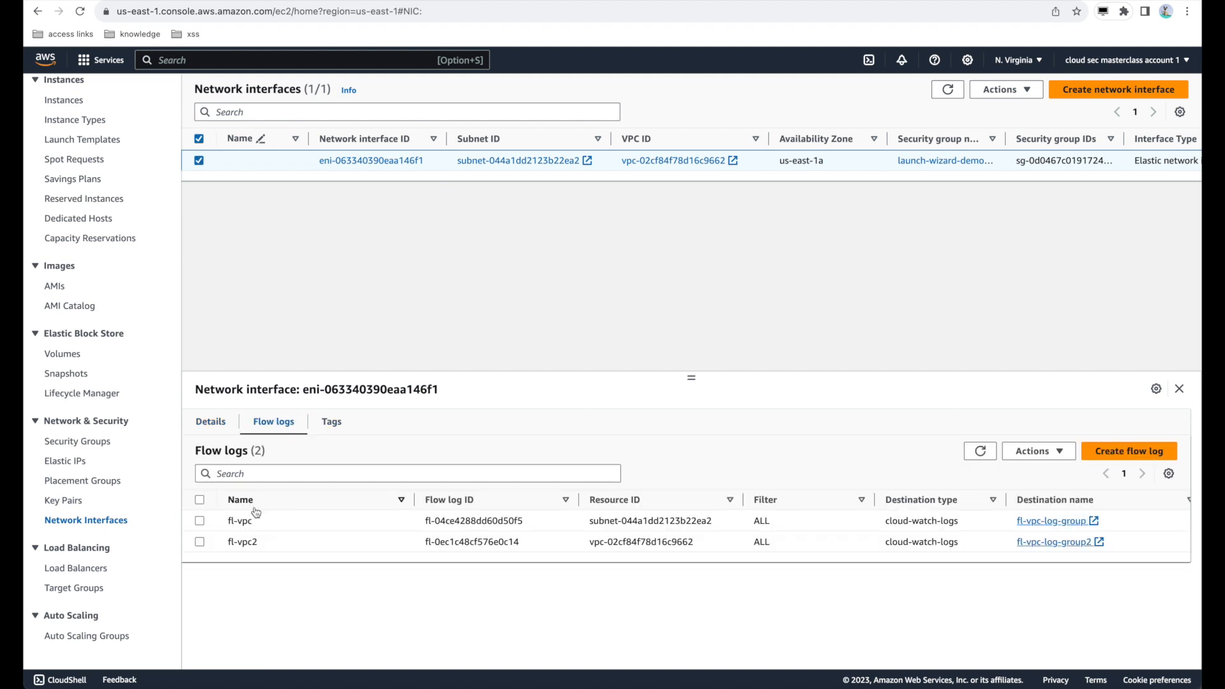
pyautogui.moveTo(1148, 545); pyautogui.dragTo(240, 516)
pyautogui.click(305, 546)
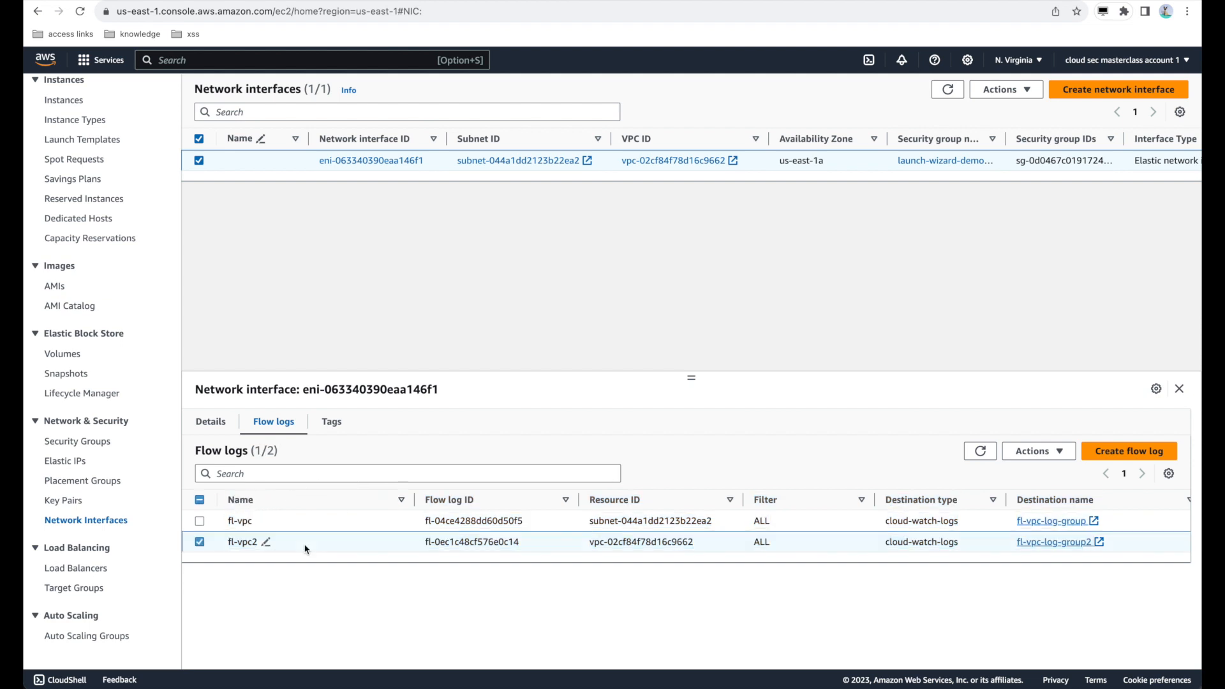
pyautogui.click(203, 542)
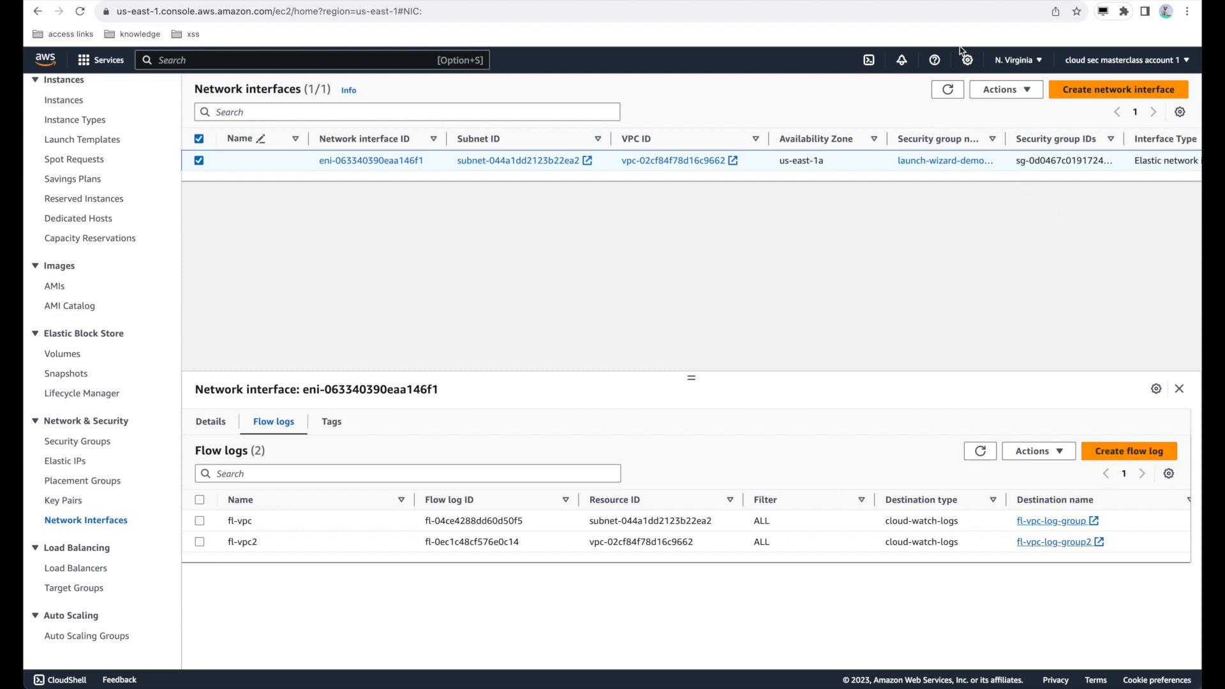
# Step: Delete the flow log fl-vpc from the subnet project-subnet-public1-us-east-1a, confirming with "delete"
pyautogui.click(851, 0)
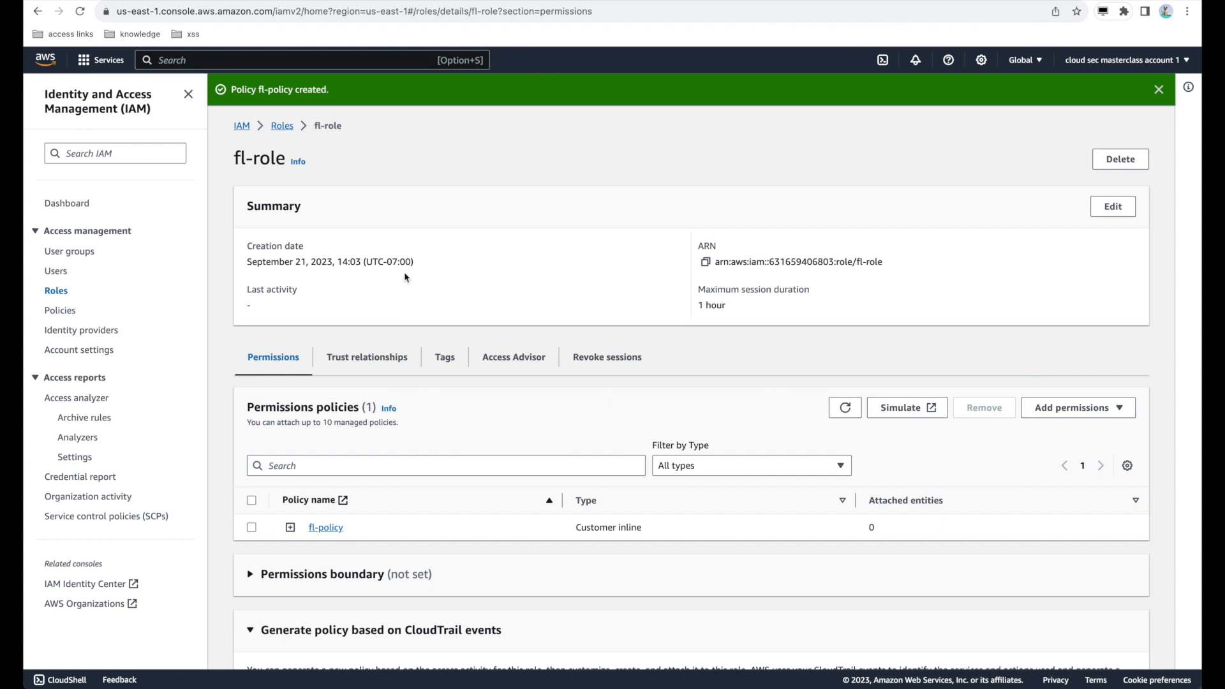
pyautogui.click(747, 0)
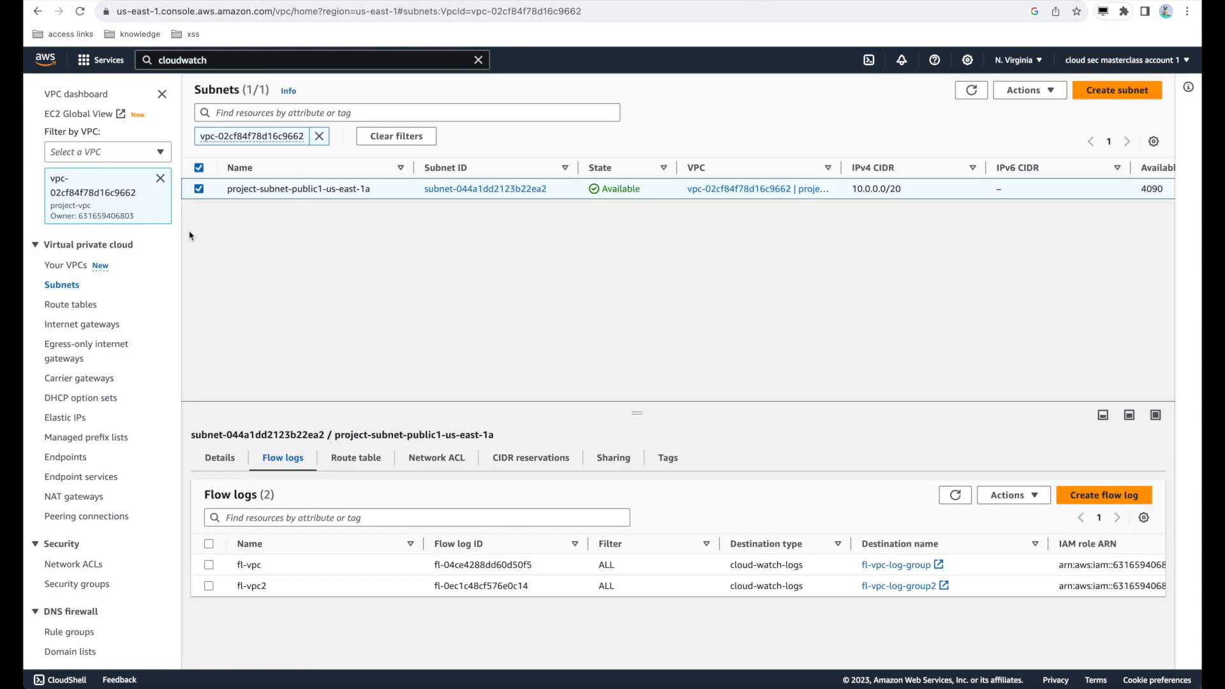
pyautogui.click(61, 284)
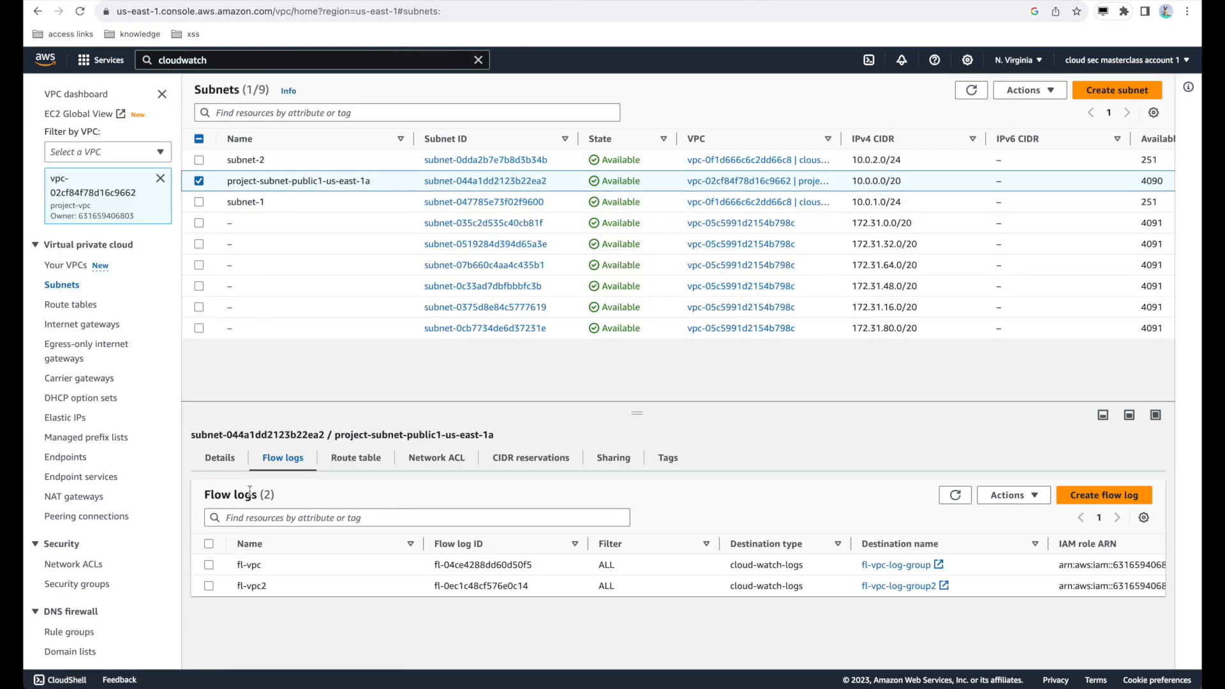
pyautogui.click(209, 565)
pyautogui.click(1007, 495)
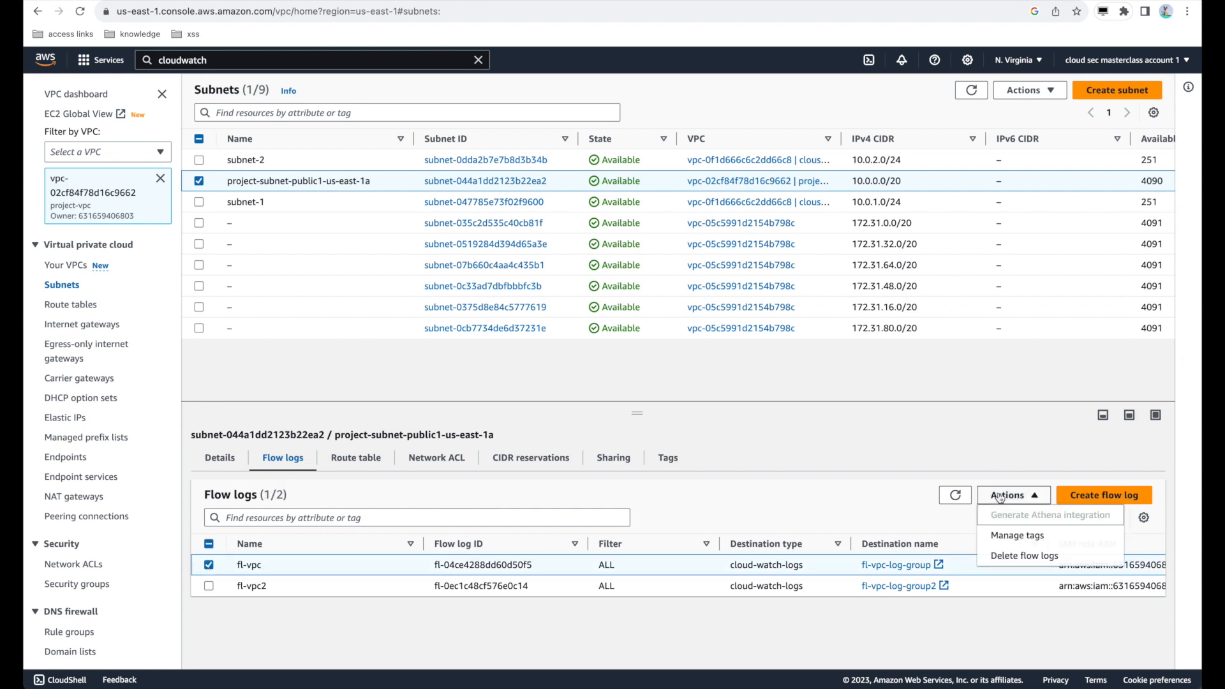
pyautogui.click(1014, 556)
pyautogui.click(669, 432)
pyautogui.write('delete')
pyautogui.click(916, 466)
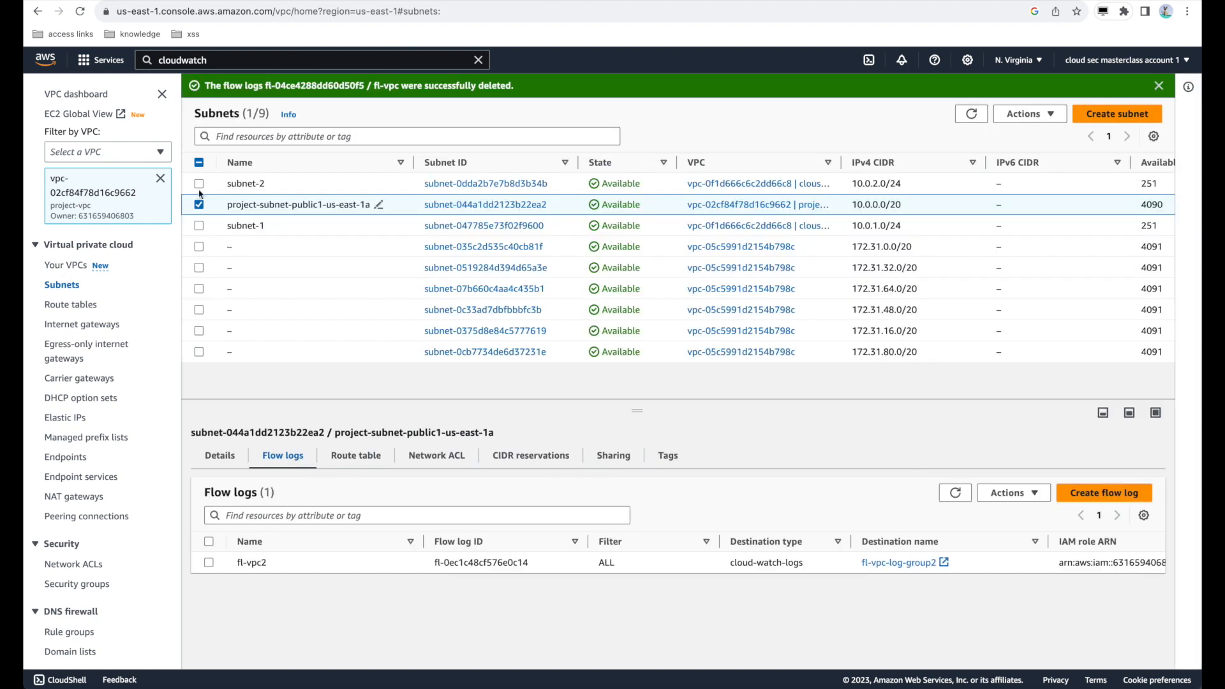
# Step: Review the details of the fl-vpc2 flow log on project-vpc, from its destination through its log line format
pyautogui.click(85, 263)
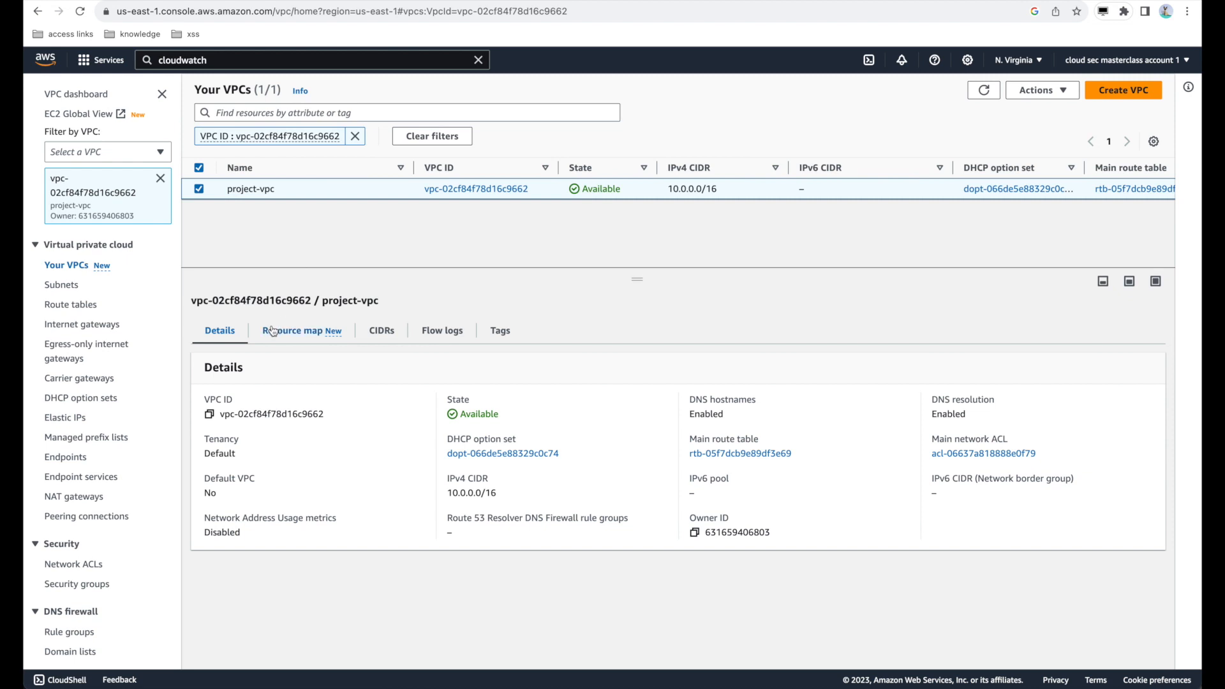
pyautogui.click(440, 332)
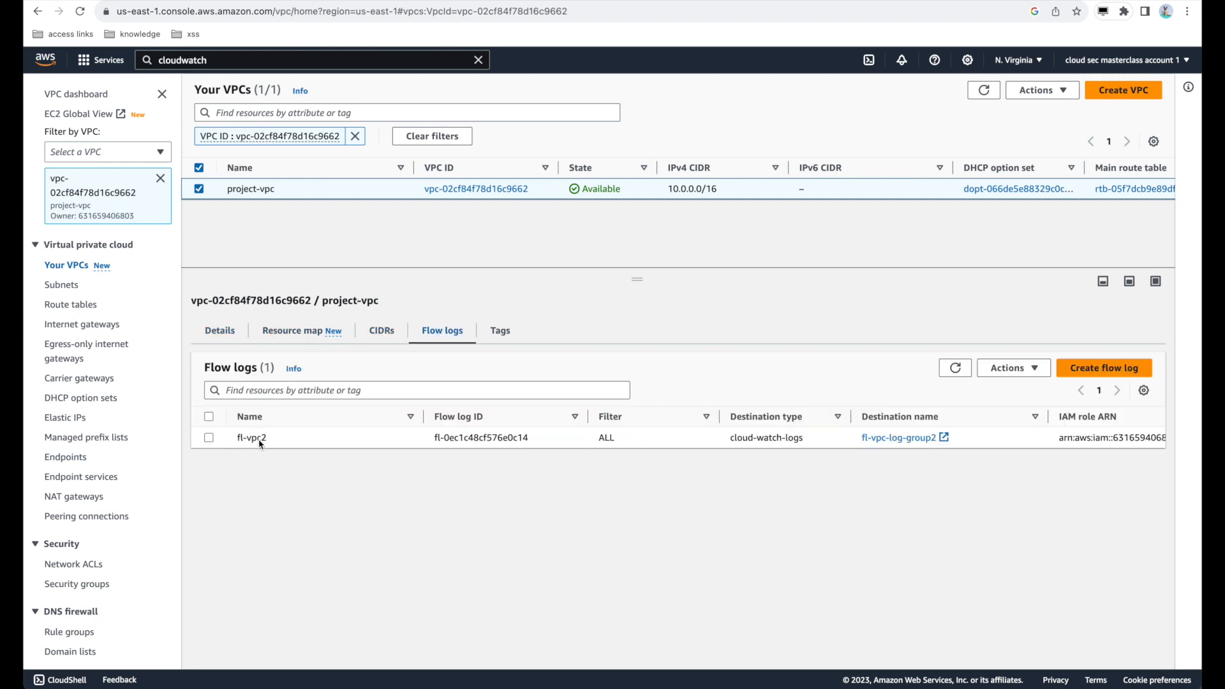
pyautogui.hscroll(5, 943, 438)
pyautogui.hscroll(6, 945, 438)
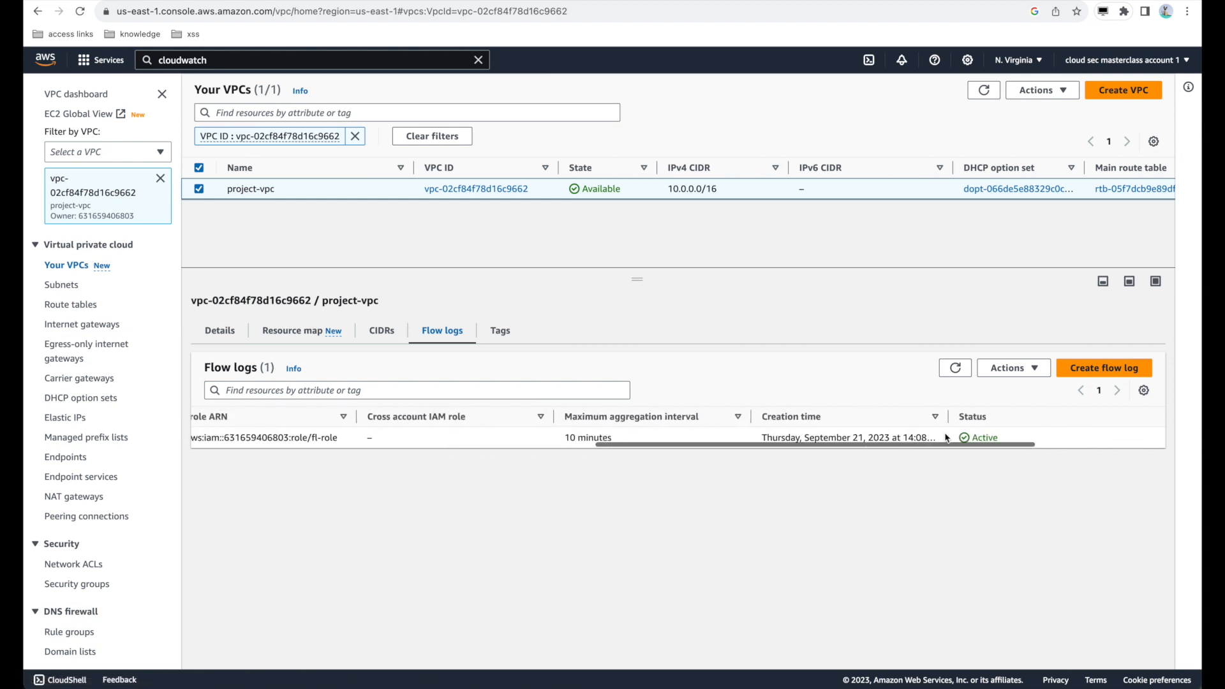
pyautogui.hscroll(5, 945, 438)
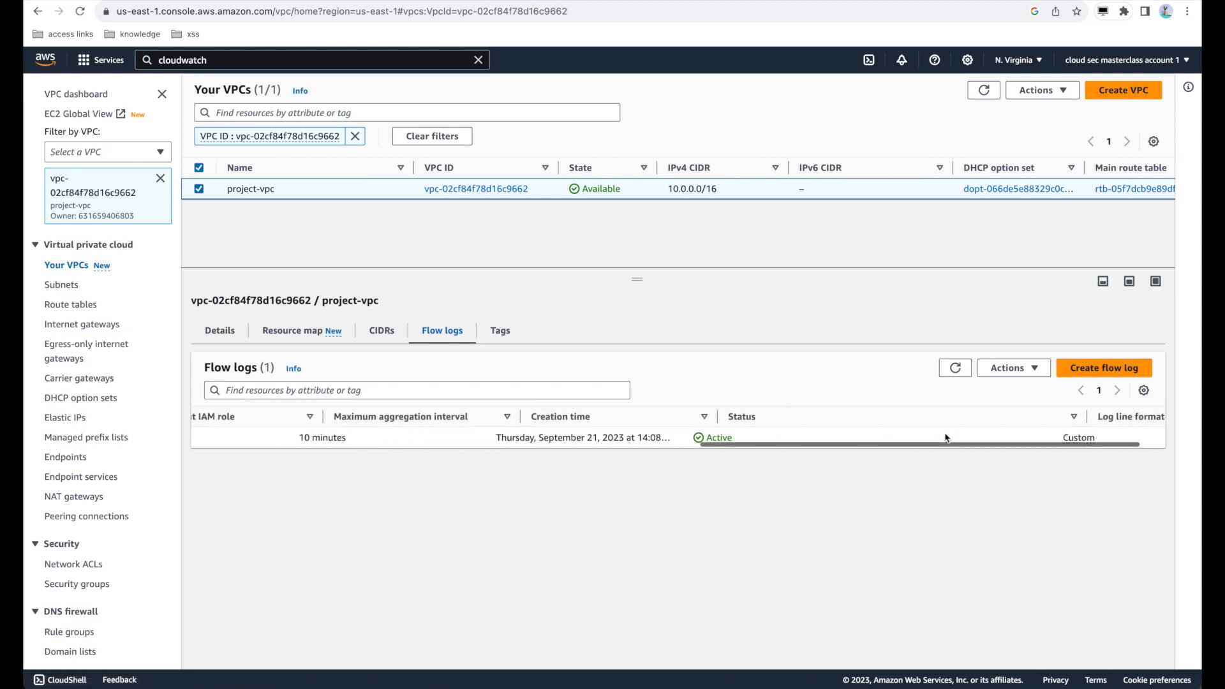
pyautogui.hscroll(-10, 945, 437)
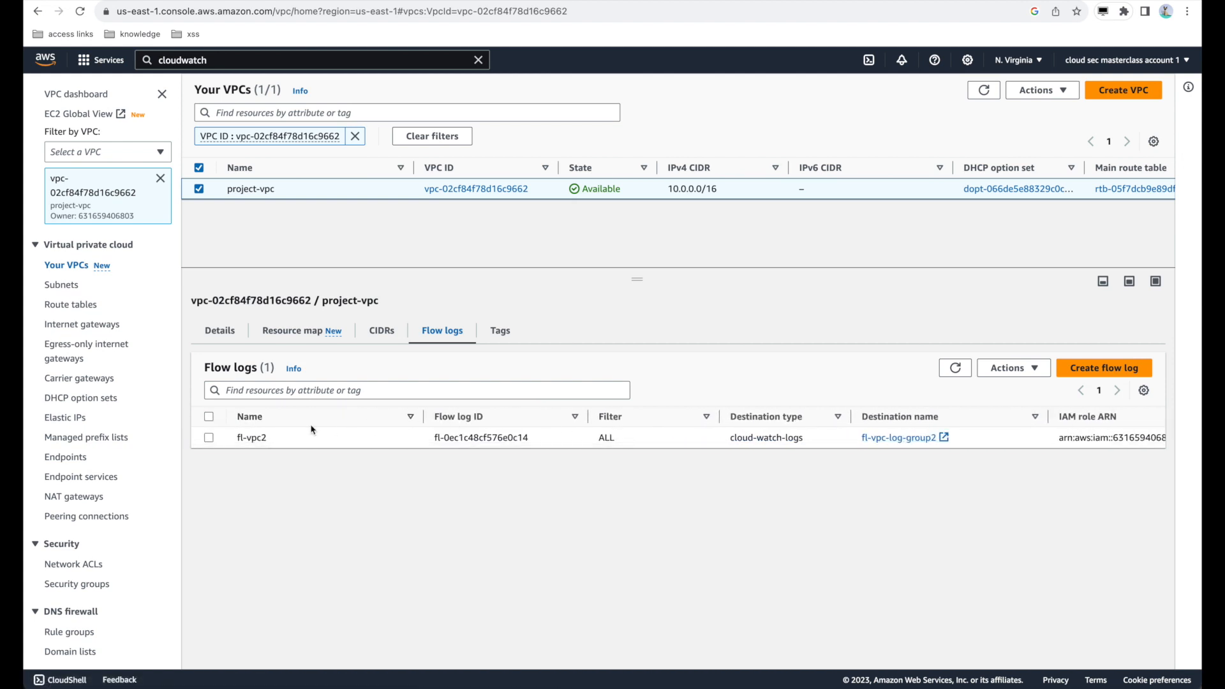
# Step: Sort project-vpc's flow logs by status and check the status of fl-vpc2
pyautogui.hscroll(3, 399, 434)
pyautogui.hscroll(10, 399, 438)
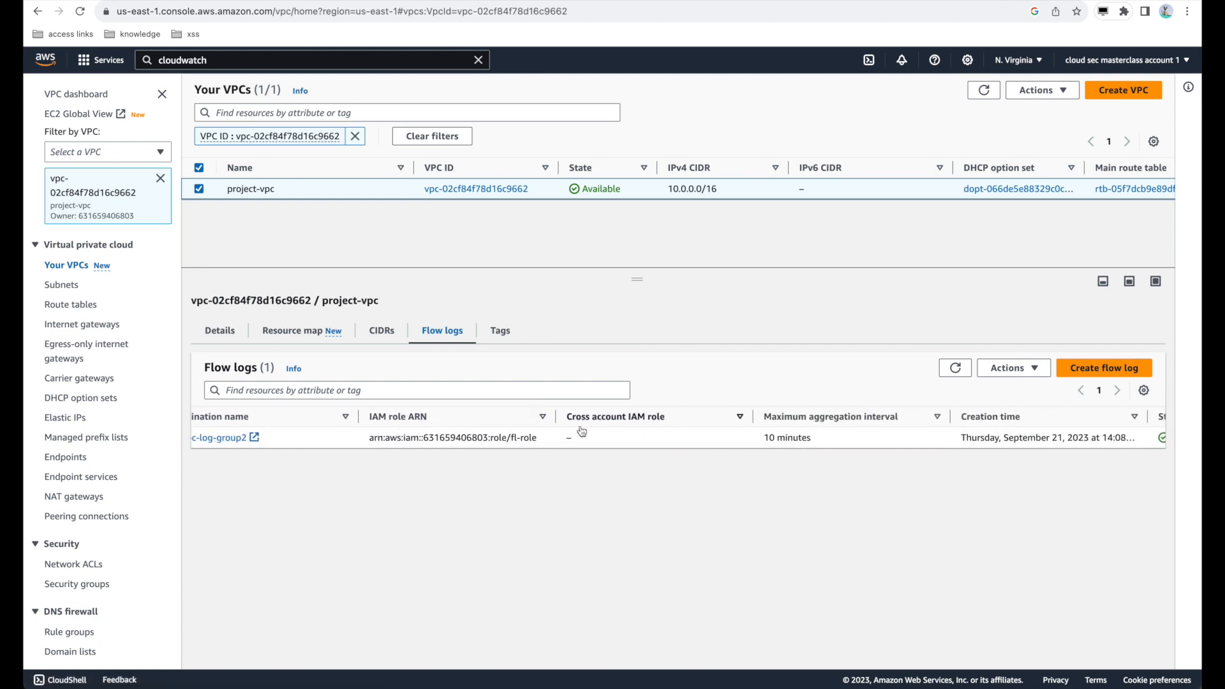
pyautogui.hscroll(3, 683, 431)
pyautogui.hscroll(3, 683, 431)
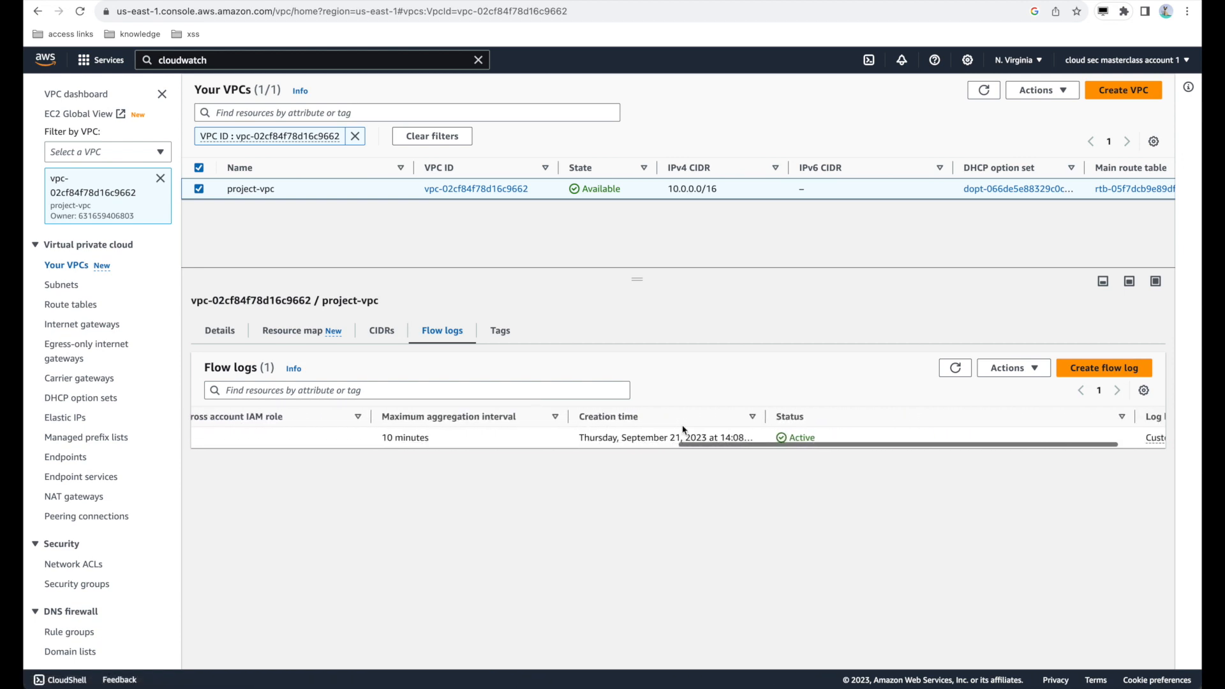
pyautogui.moveTo(756, 422); pyautogui.dragTo(730, 424)
pyautogui.click(731, 425)
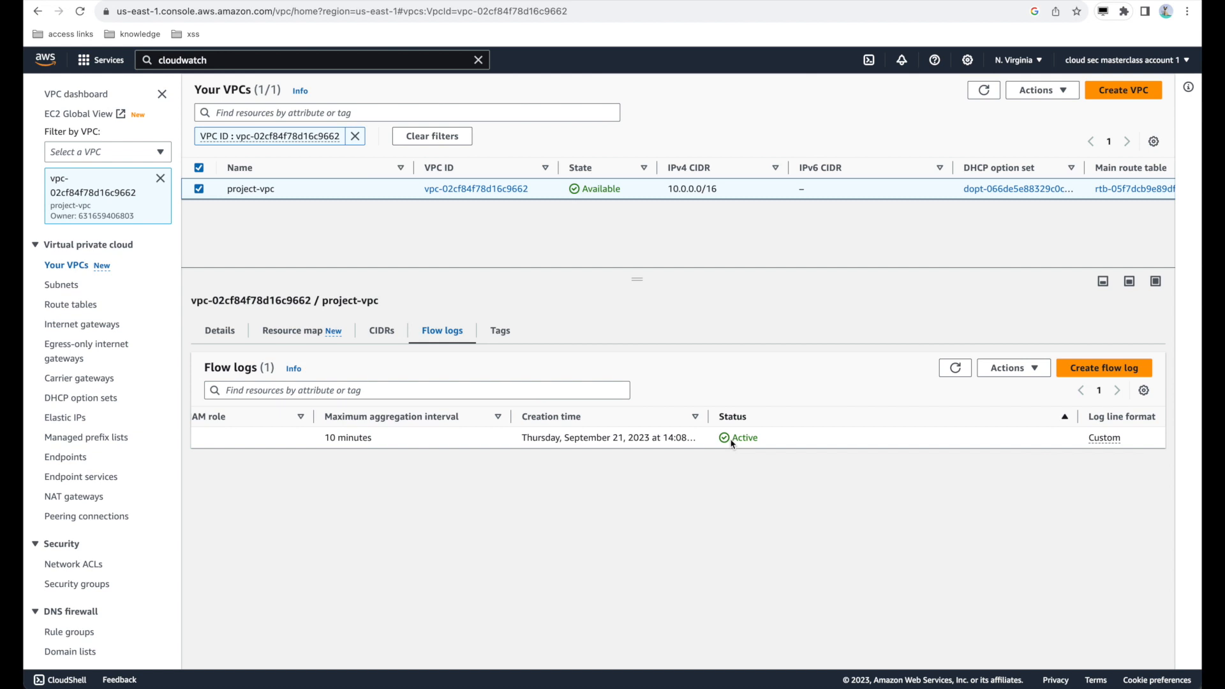
pyautogui.moveTo(760, 438); pyautogui.dragTo(724, 441)
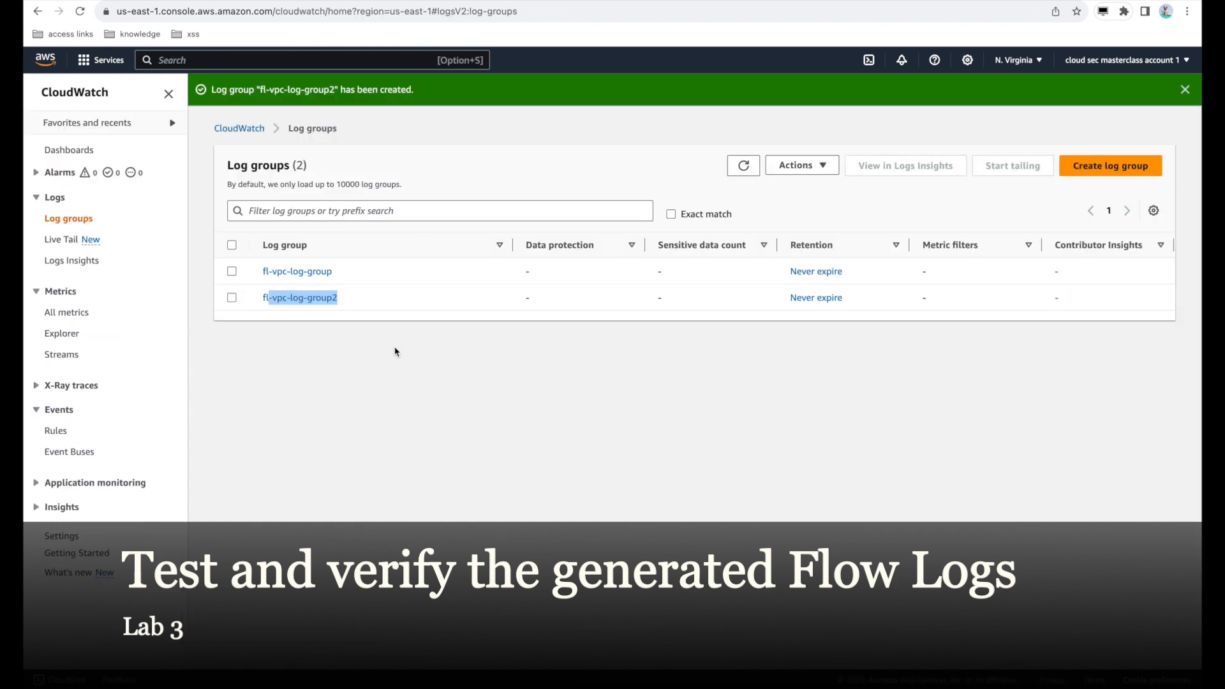
# Step: Refresh the CloudWatch log groups and check fl-vpc-log-group2 for log streams, its creation time and its ARN
pyautogui.click(395, 349)
pyautogui.click(740, 179)
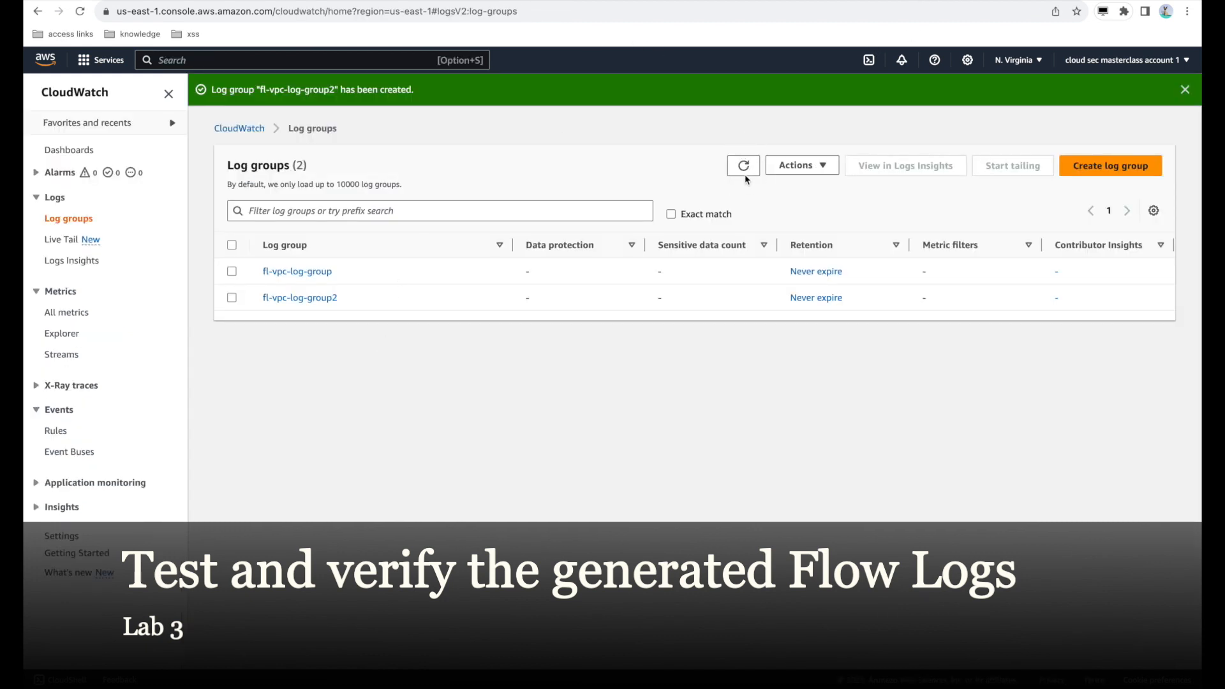
pyautogui.click(743, 166)
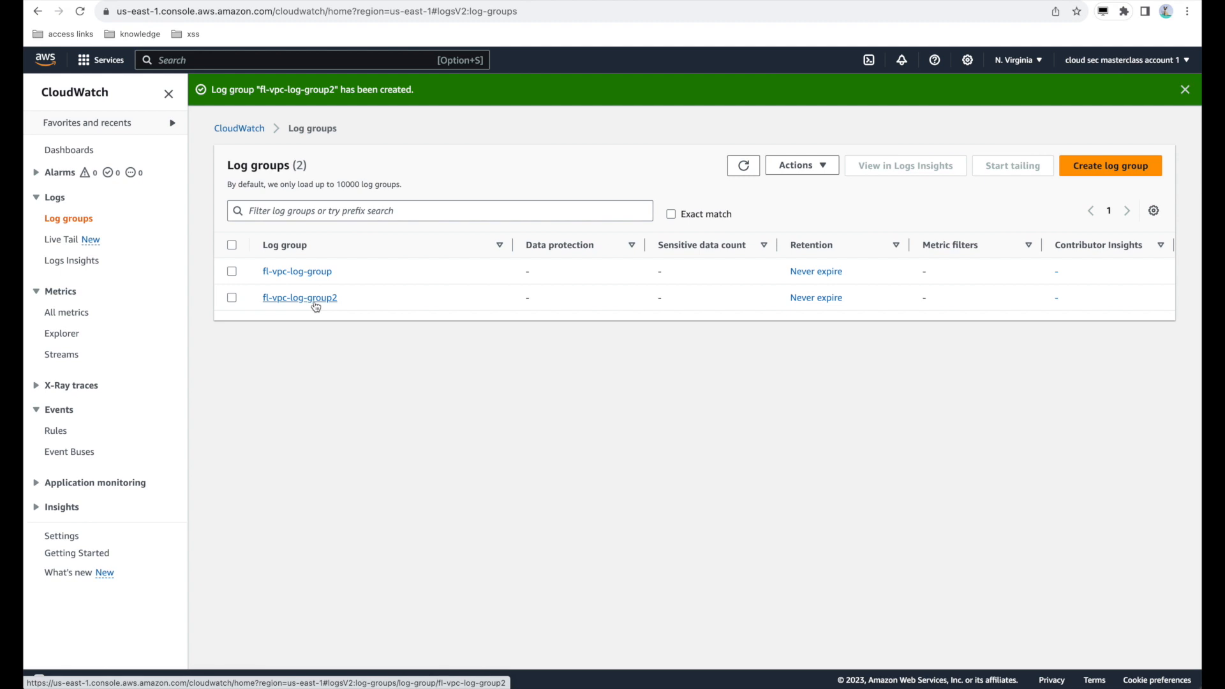
pyautogui.click(313, 301)
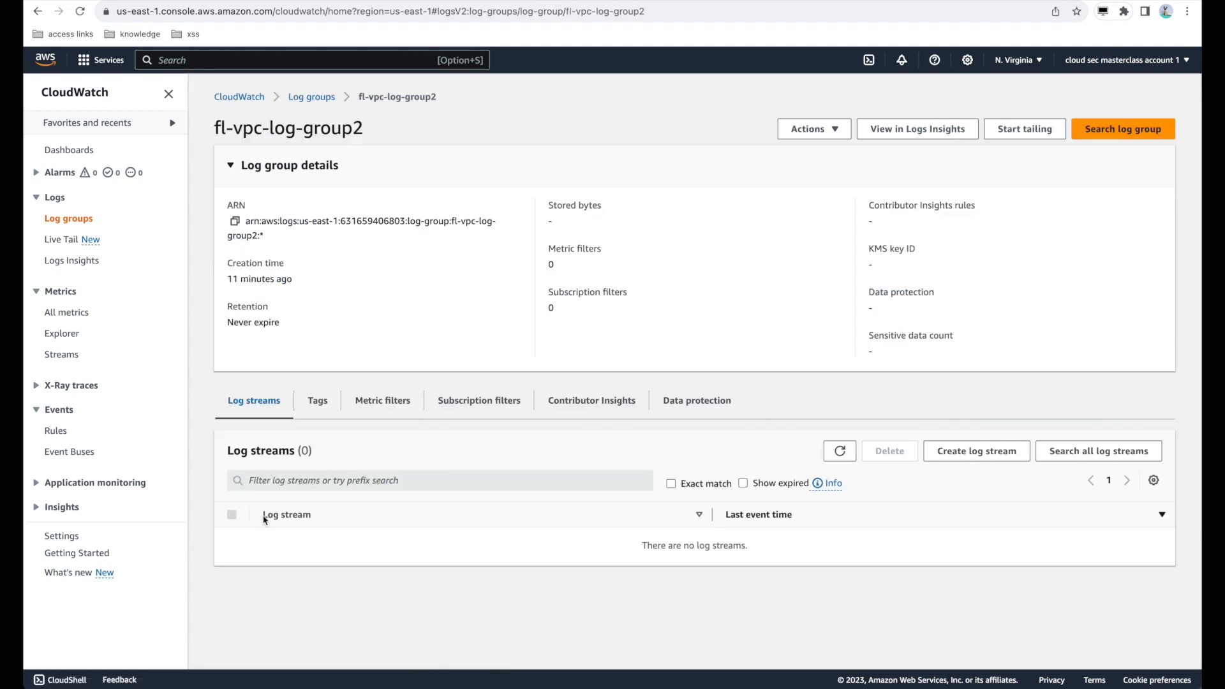
pyautogui.click(840, 451)
pyautogui.tripleClick(253, 279)
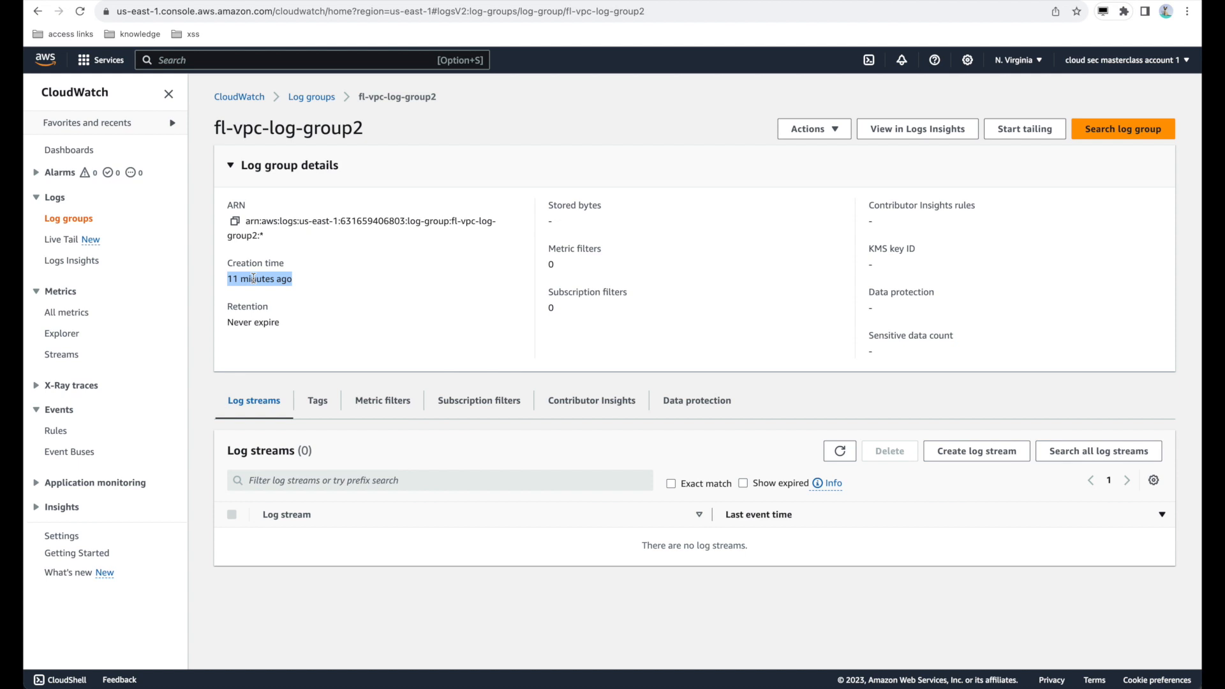
pyautogui.tripleClick(331, 224)
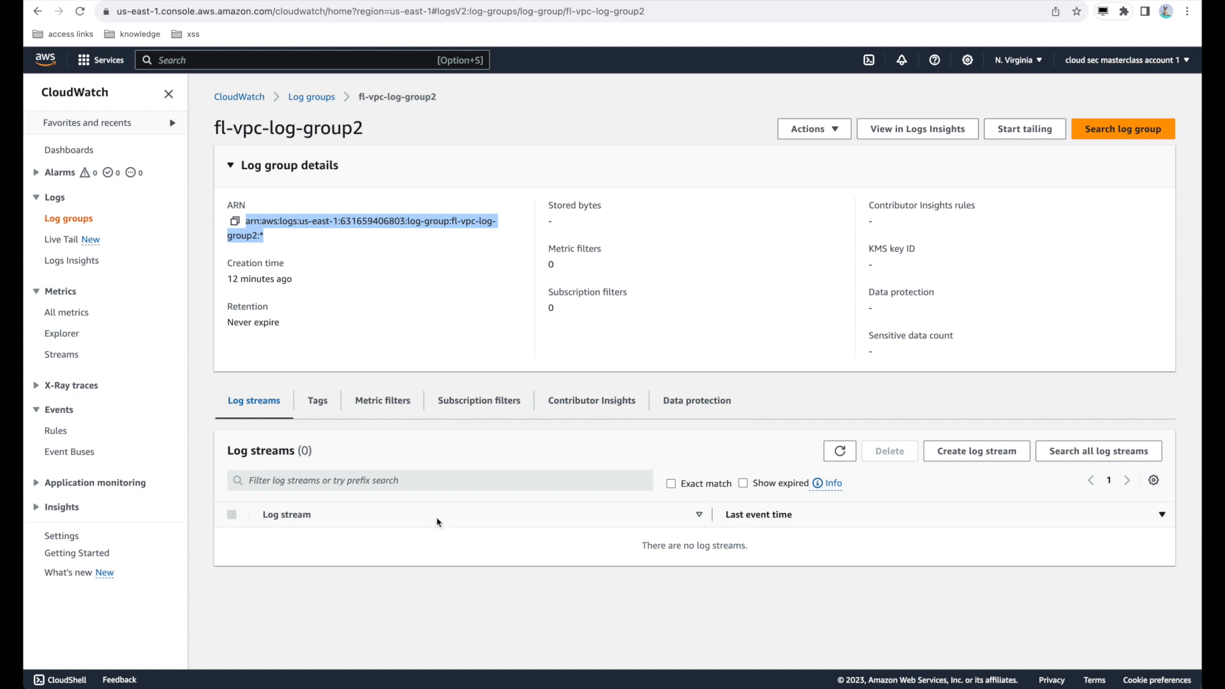
pyautogui.click(470, 305)
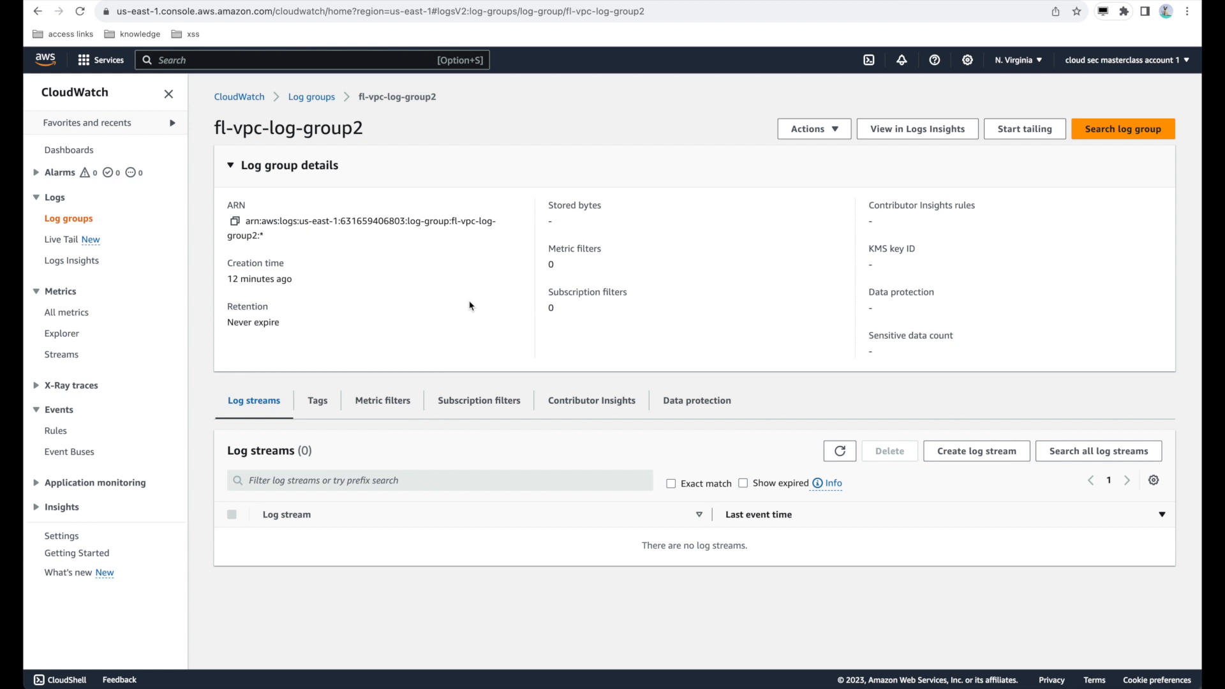
# Step: Switch to Terminal and ping the ec2-demo instance's public IPv4 address, 54.242.50.209
pyautogui.press('super+Tab')
pyautogui.press('Return')
pyautogui.press('Return')
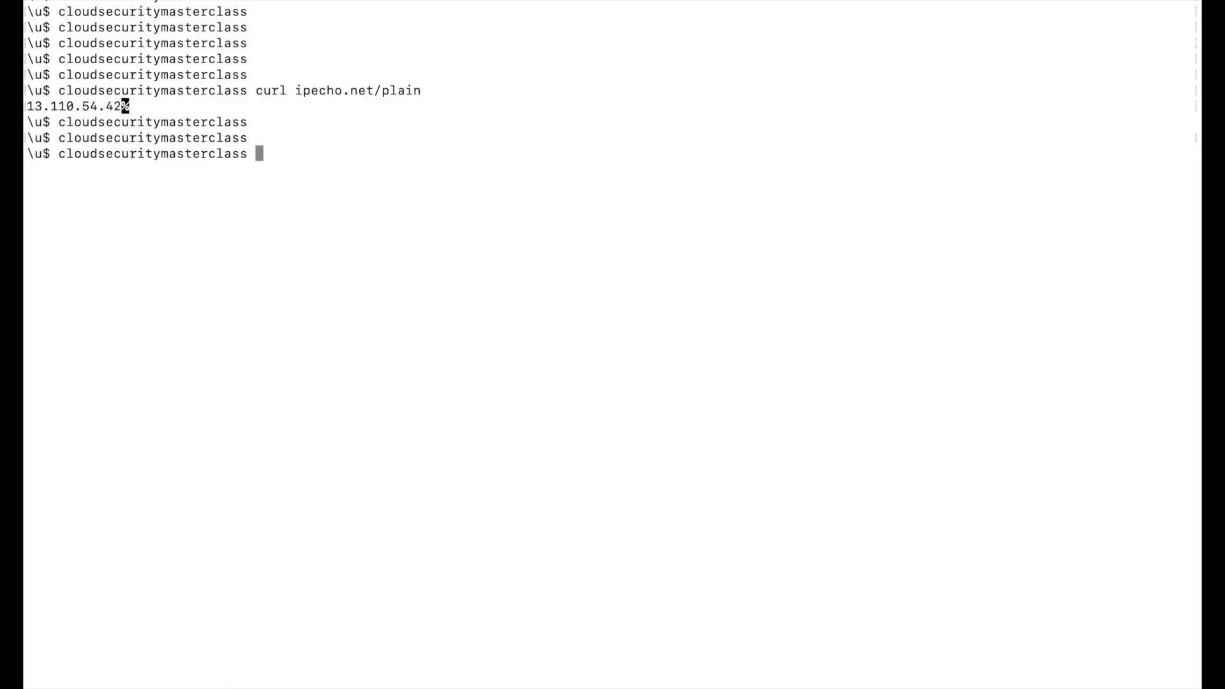
pyautogui.write('ping')
pyautogui.press('super+Tab')
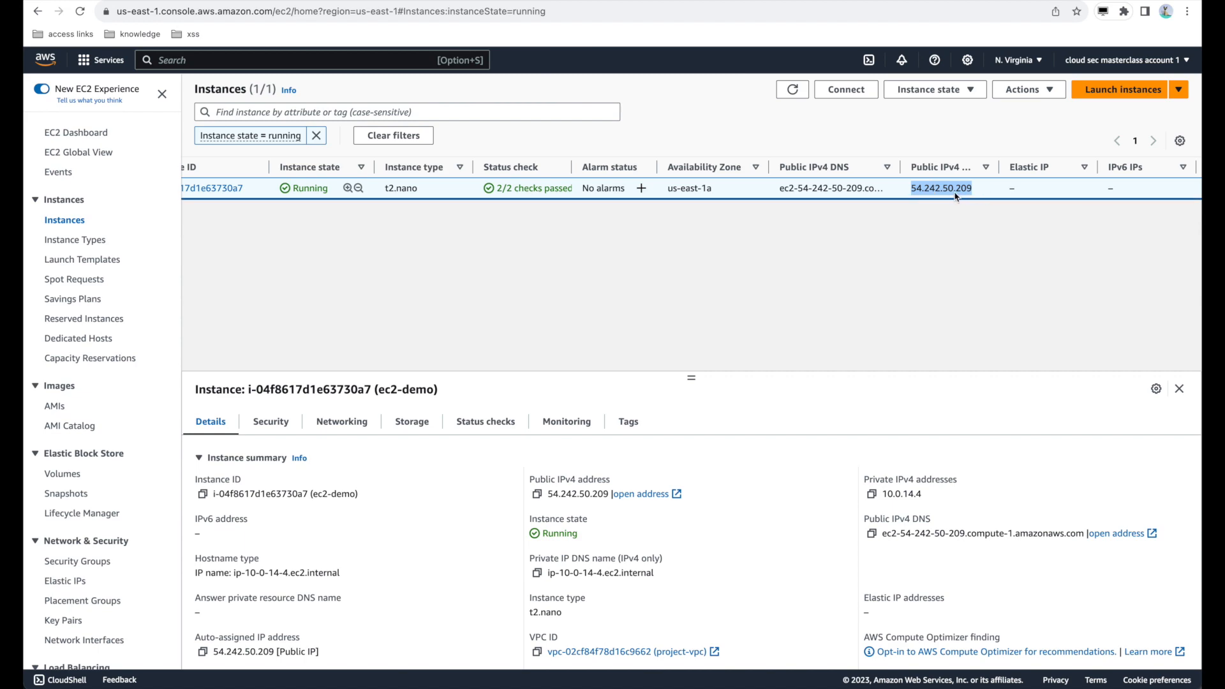
pyautogui.press('super+Tab')
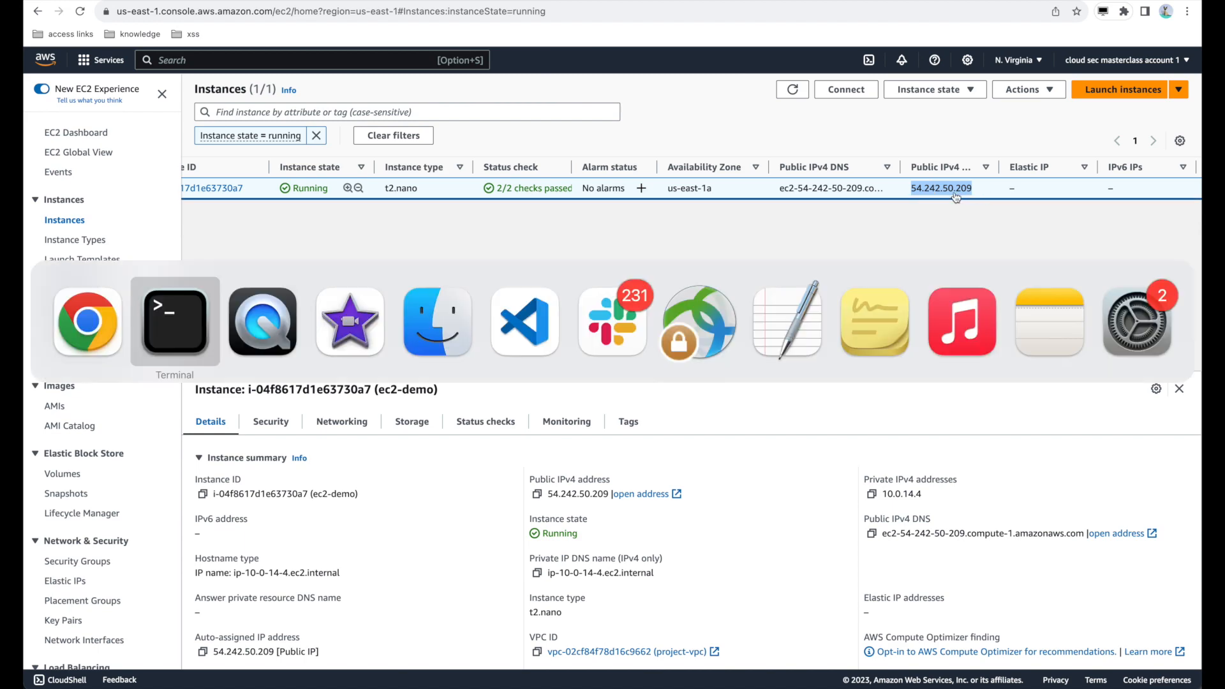
pyautogui.write('54.242.50.209')
pyautogui.press('Return')
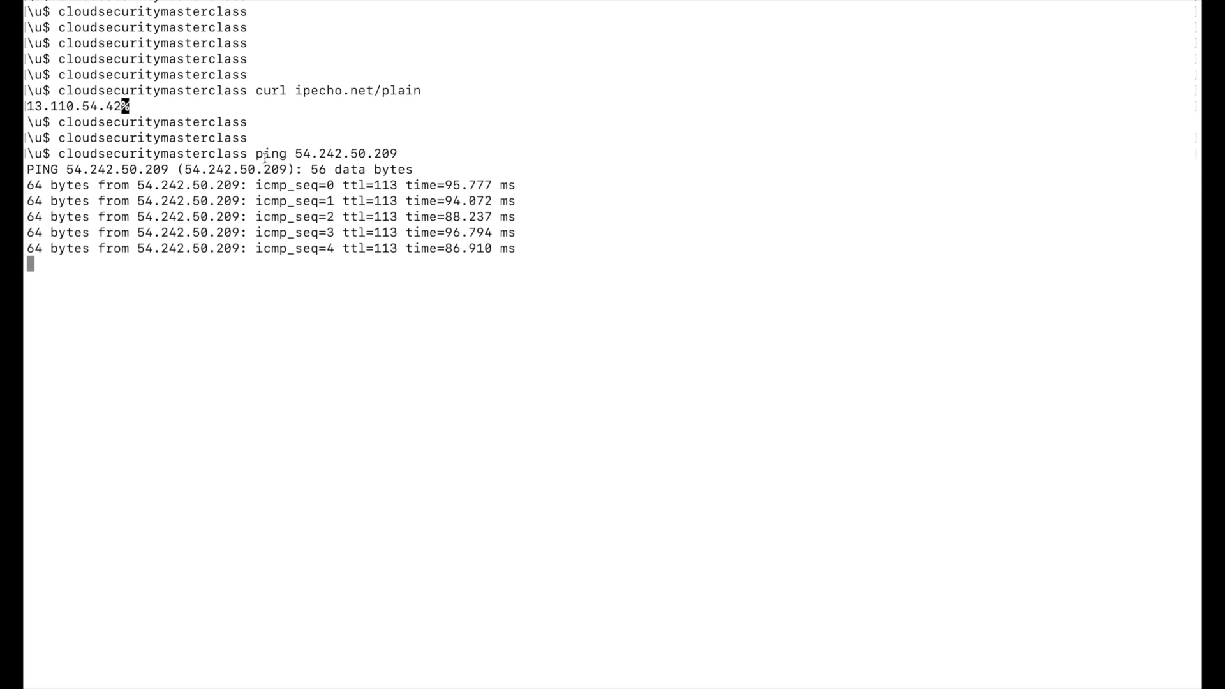
# Step: Compare the ping replies with the local public IP from the earlier curl output and the pinged address
pyautogui.tripleClick(86, 249)
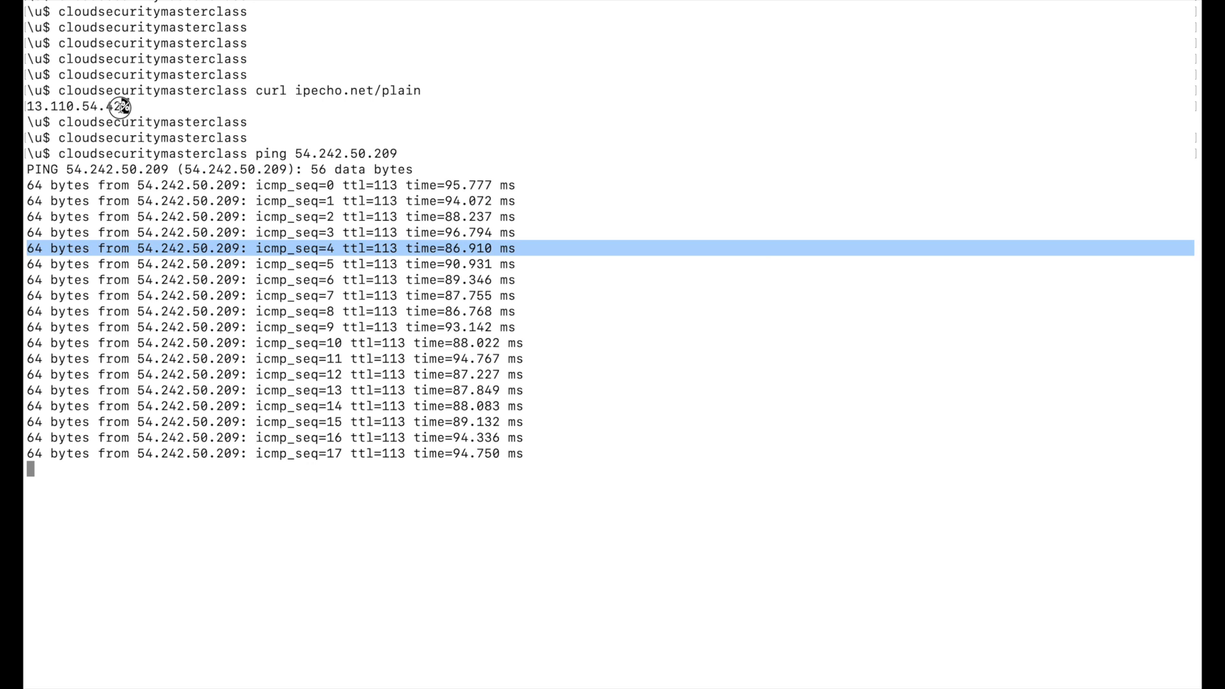
pyautogui.moveTo(127, 107); pyautogui.dragTo(29, 105)
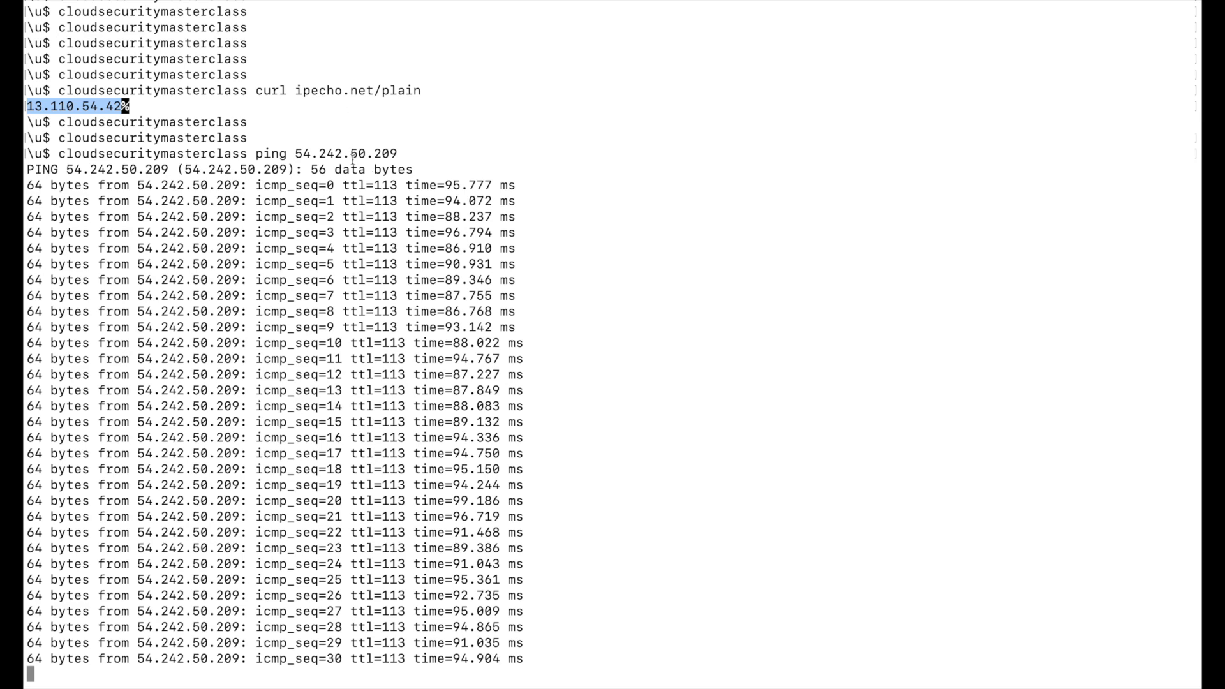
pyautogui.doubleClick(353, 155)
# Step: Stop the running ping and check its packet statistics
pyautogui.hotkey('ctrl', 'c')
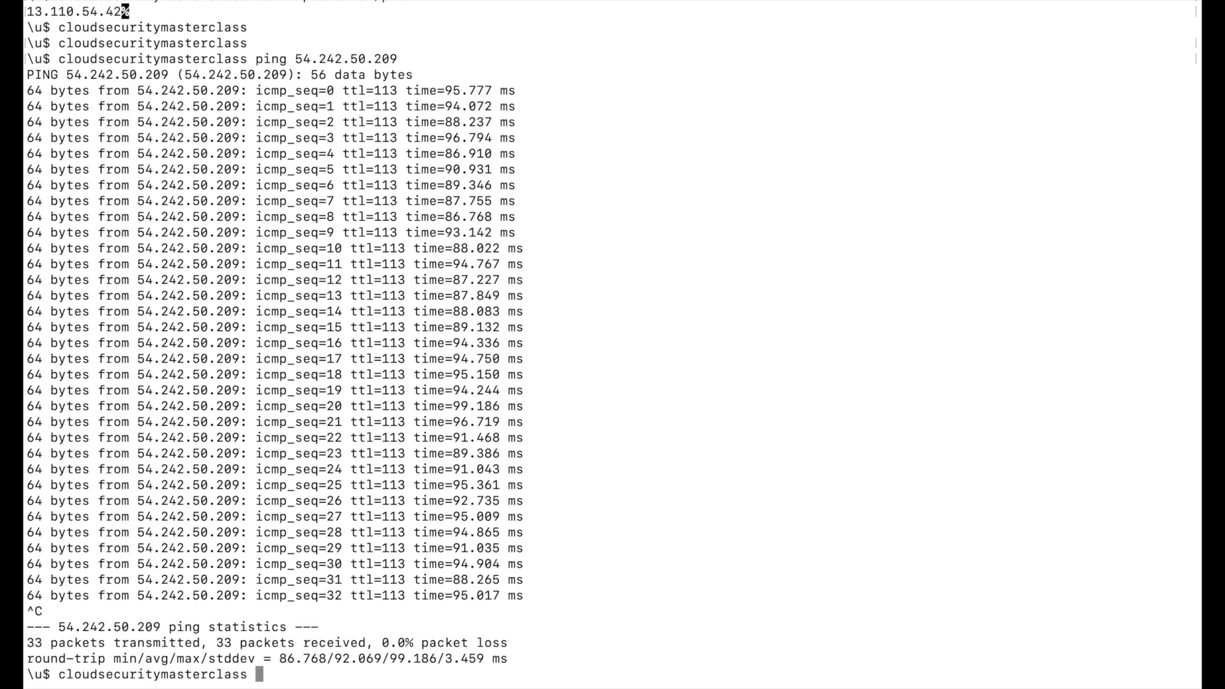
pyautogui.click(77, 644)
pyautogui.tripleClick(77, 645)
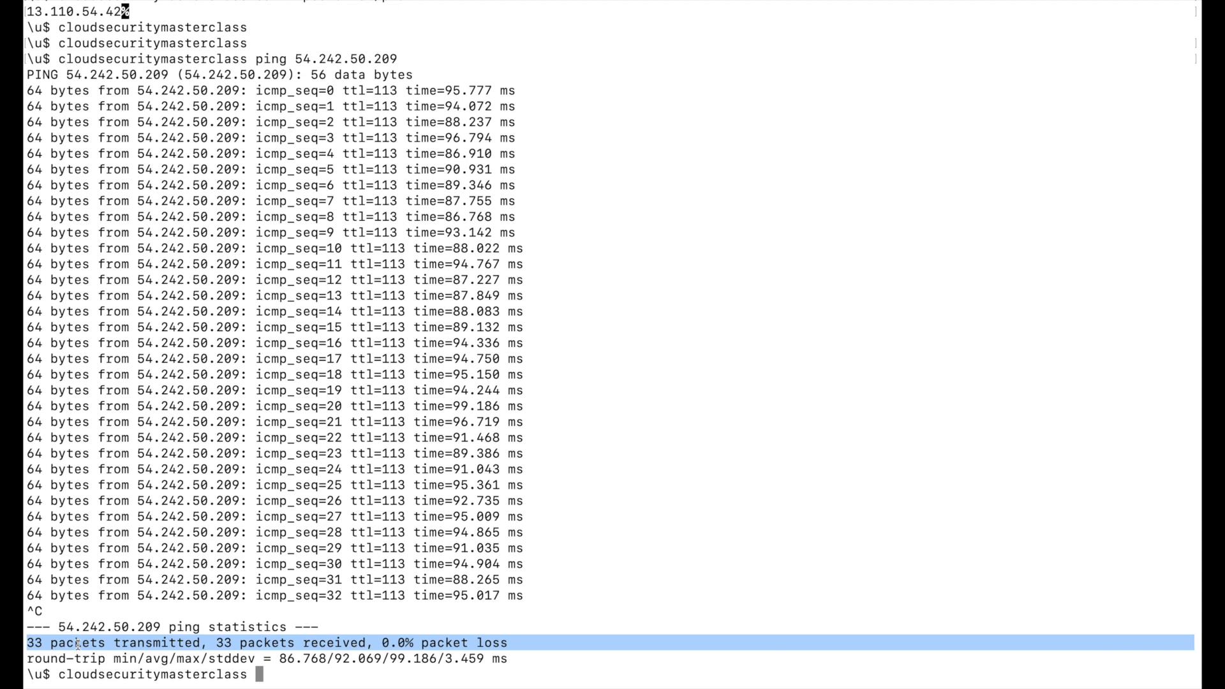
pyautogui.click(360, 604)
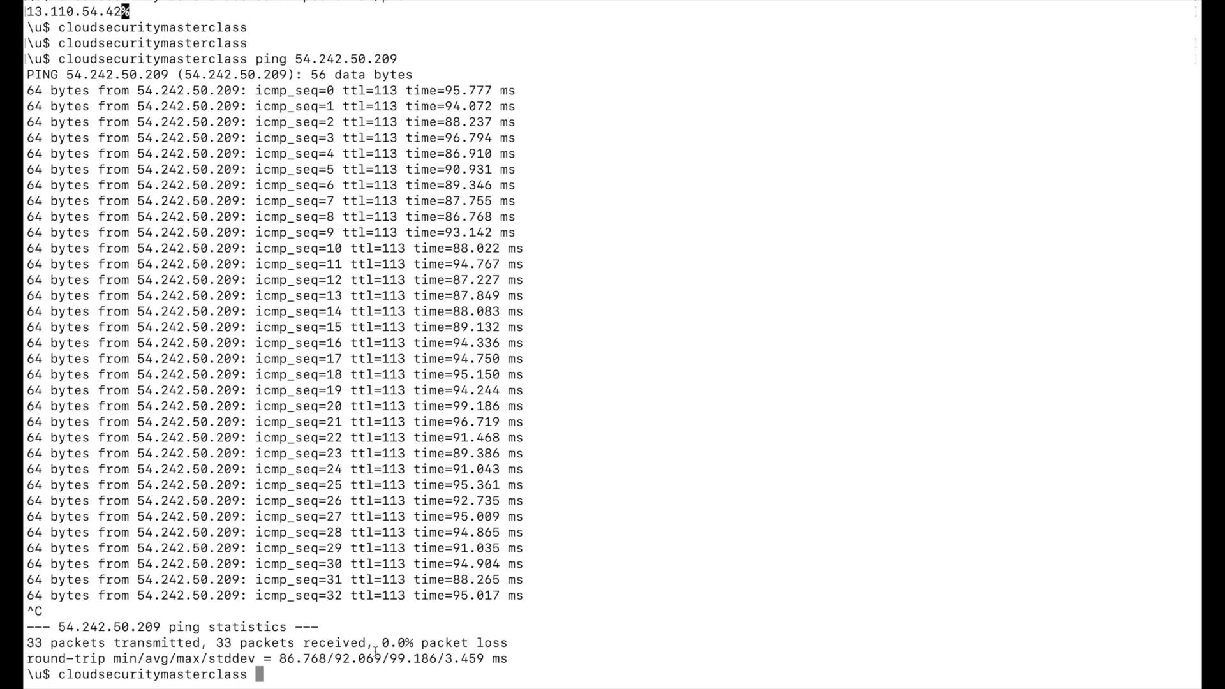
# Step: Attempt a verbose netcat connection to the ec2-demo instance at 54.242.50.209 on port 20
pyautogui.write('nc -v')
pyautogui.moveTo(398, 59); pyautogui.dragTo(297, 57)
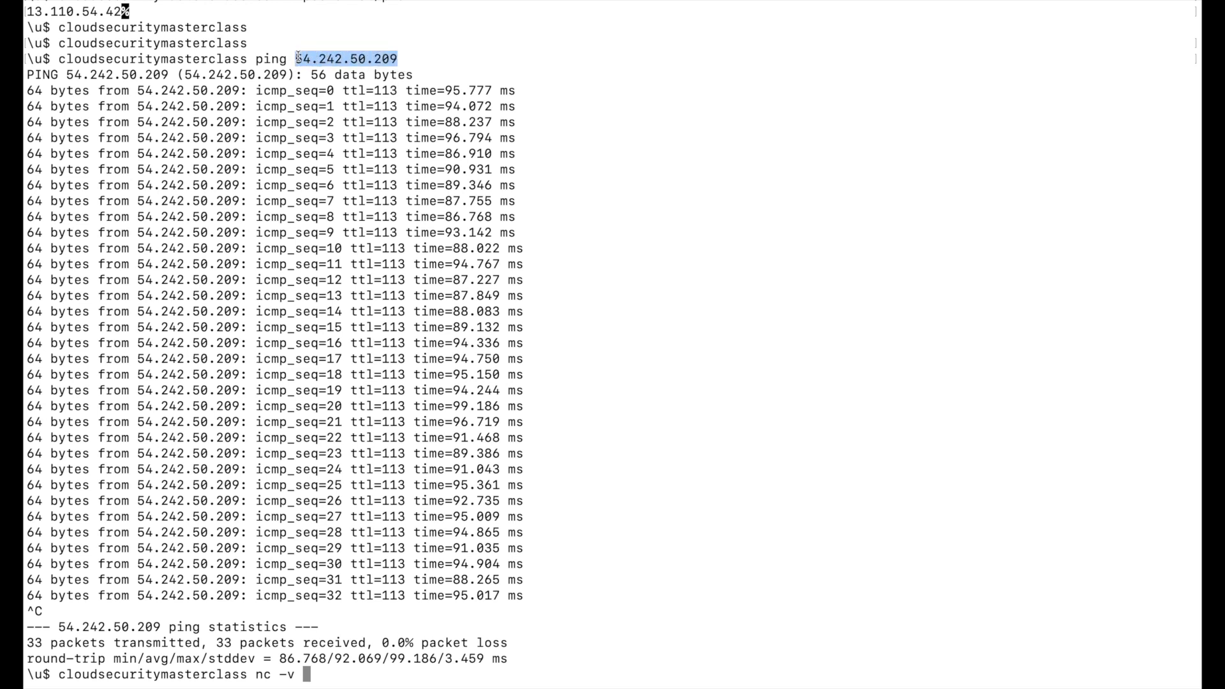
pyautogui.press('super+v')
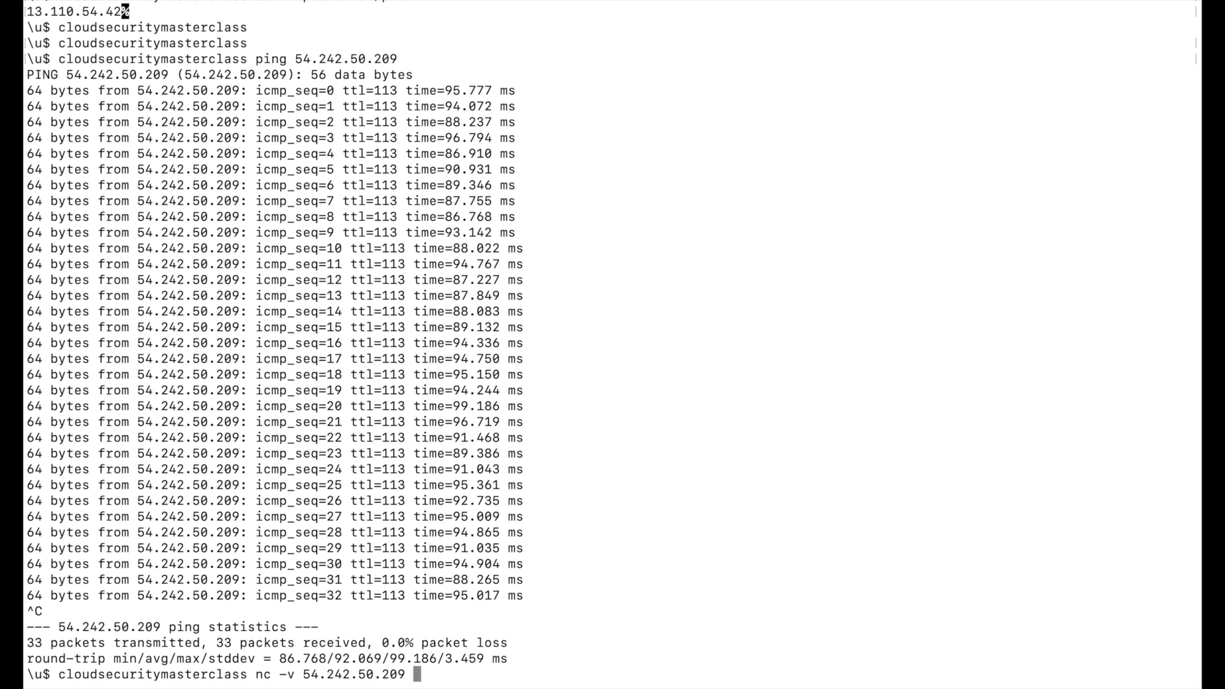
pyautogui.write('20')
pyautogui.press('Return')
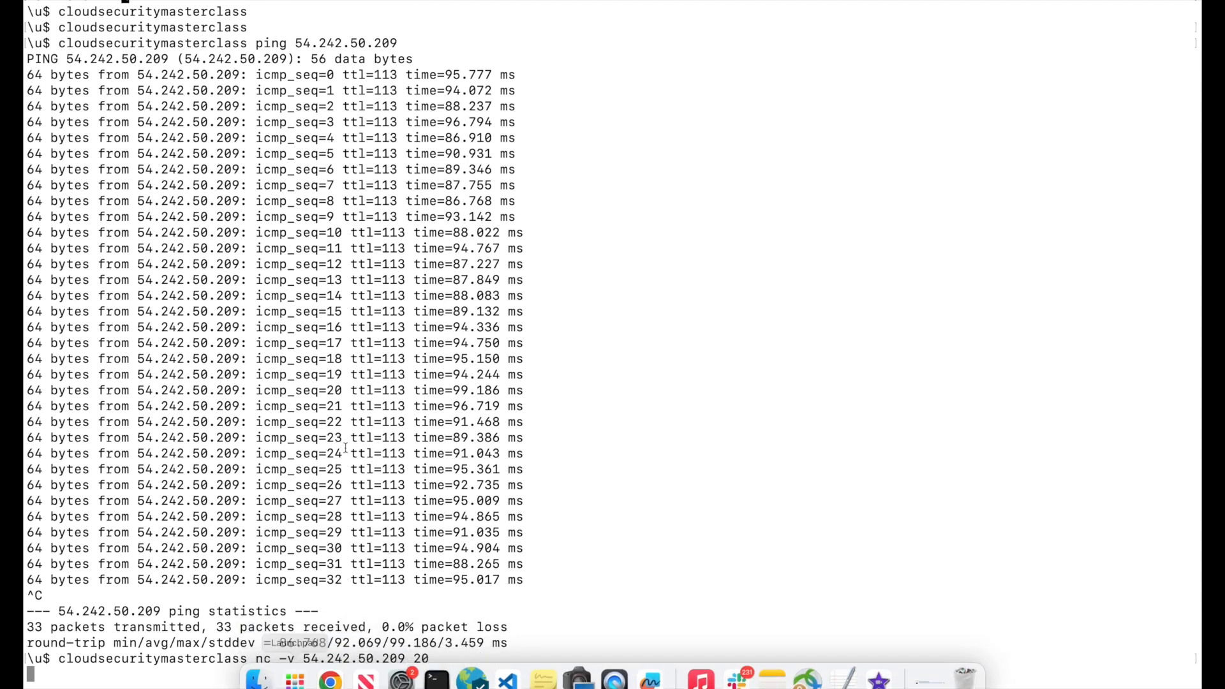
pyautogui.tripleClick(270, 657)
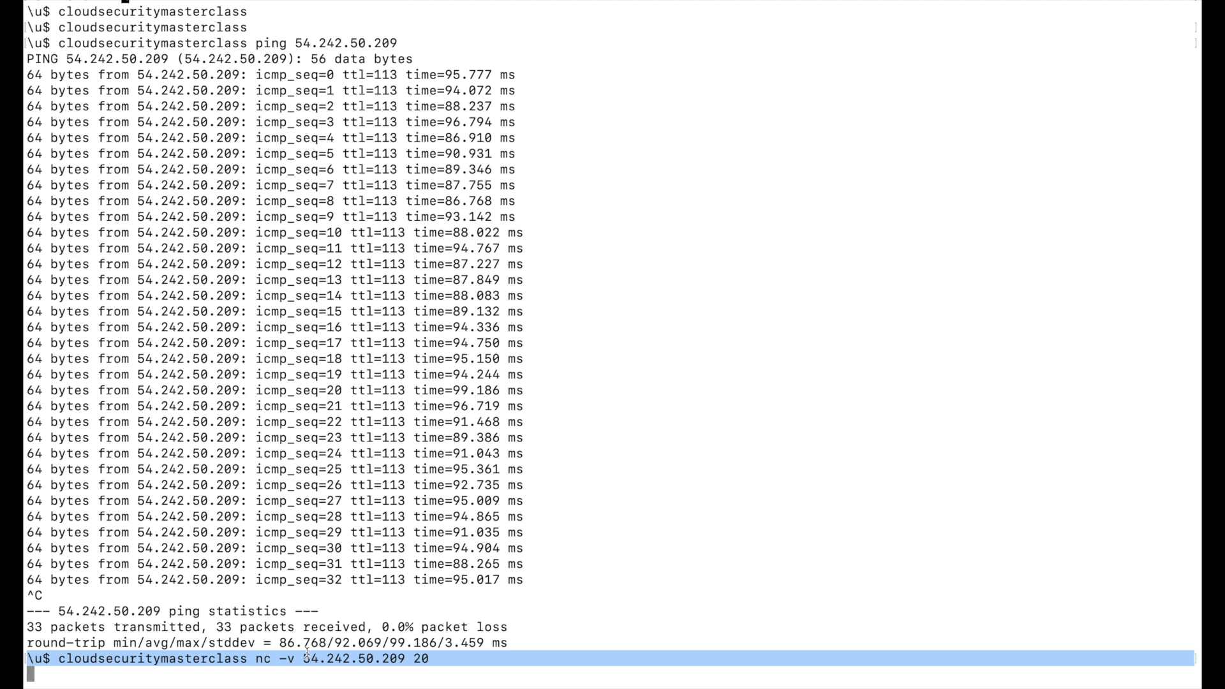
# Step: Stop the running netcat attempt and rerun it against 54.242.50.209 on port 22
pyautogui.hotkey('ctrl', 'c')
pyautogui.press('Up')
pyautogui.press('BackSpace')
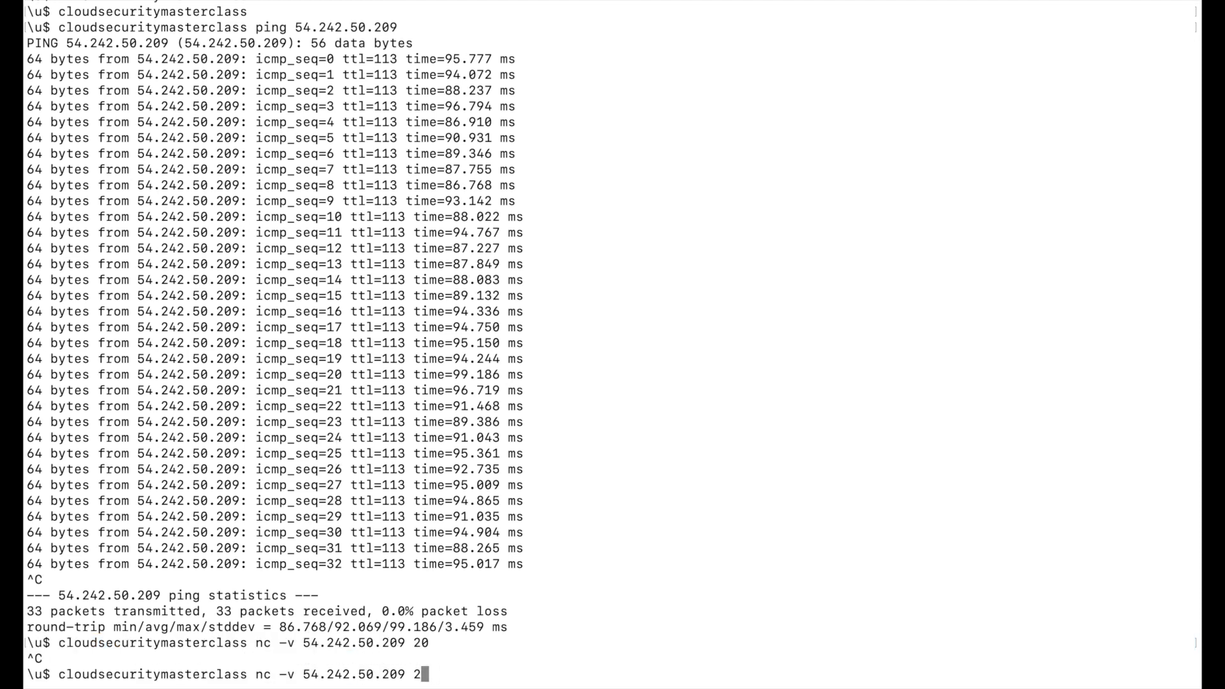
pyautogui.write('2')
pyautogui.press('Return')
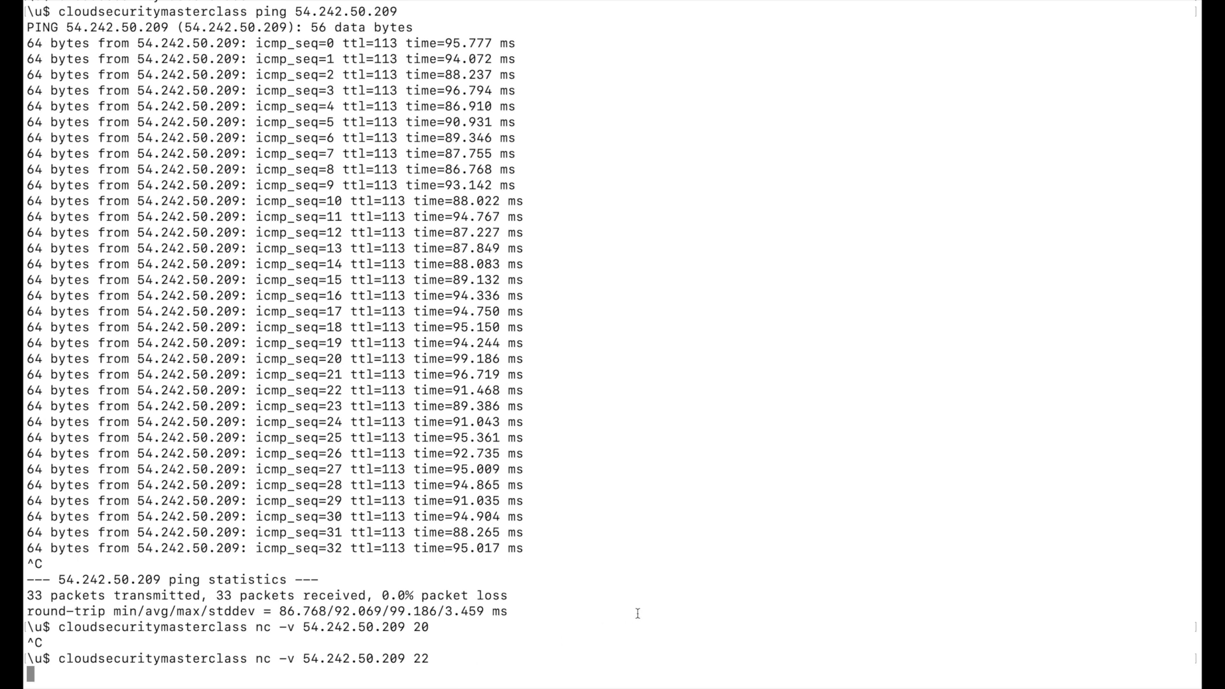
# Step: Stop the port 22 attempt and rerun netcat against 54.242.50.209 on port 7
pyautogui.hotkey('ctrl', 'c')
pyautogui.press('Up')
pyautogui.press('BackSpace')
pyautogui.press('BackSpace')
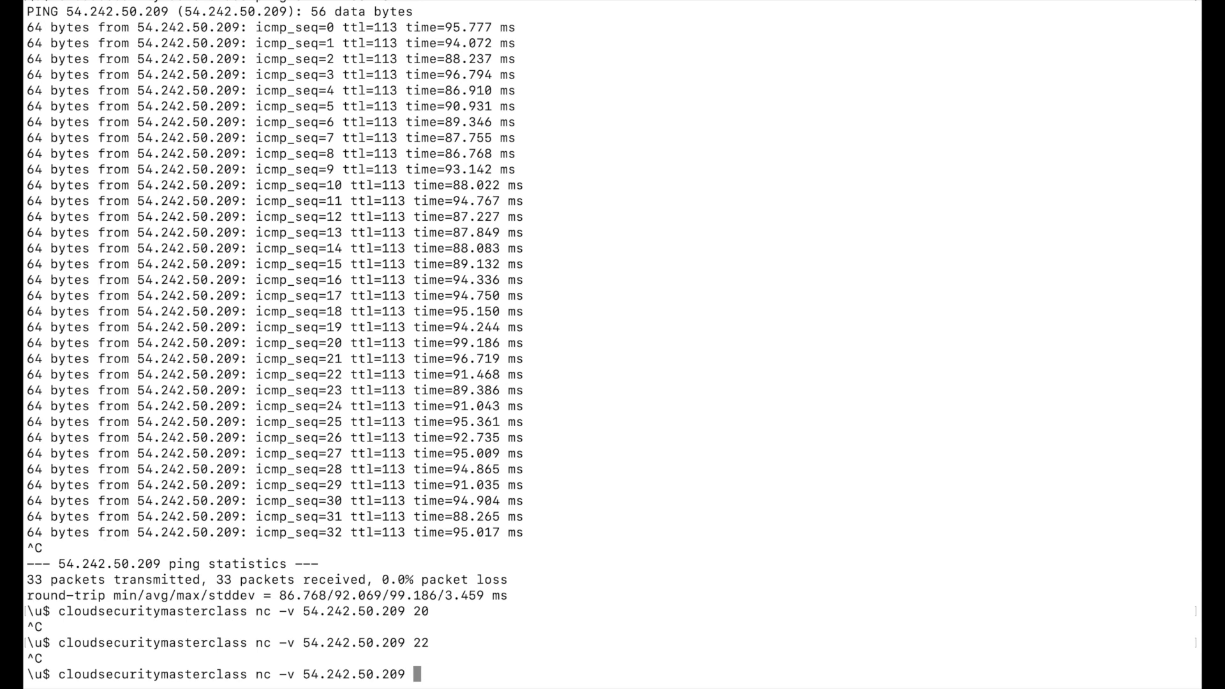
pyautogui.write('7')
pyautogui.press('Return')
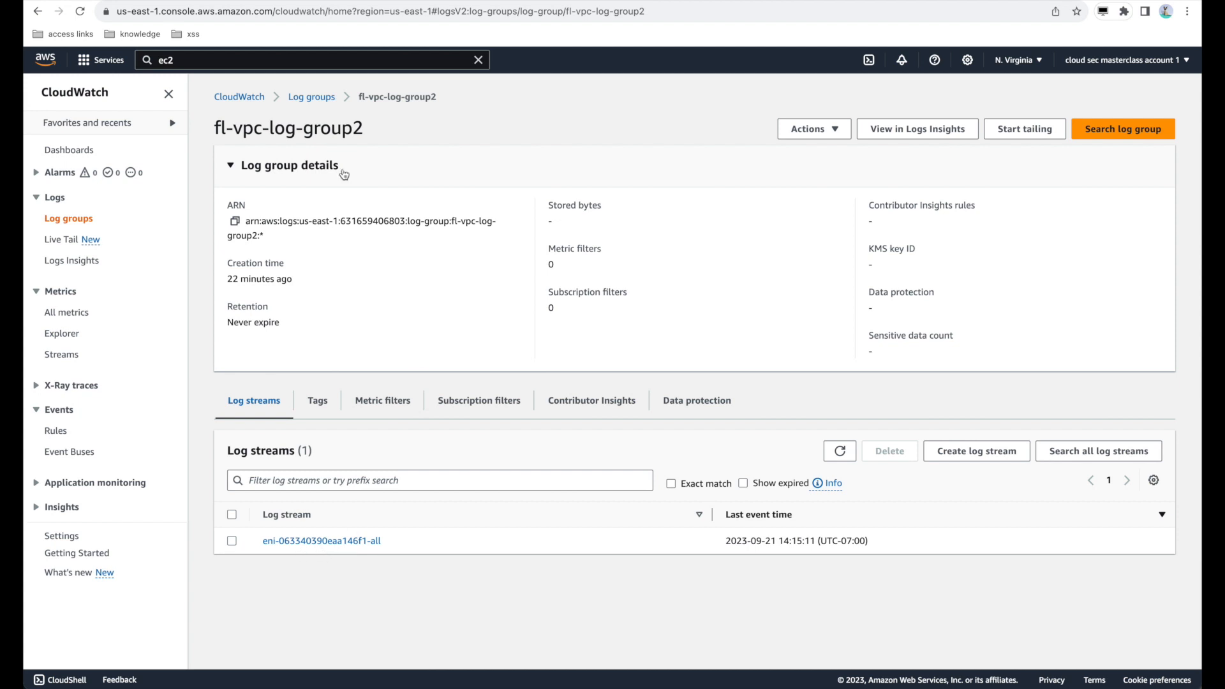
# Step: Switch to CloudWatch in the browser, reopen fl-vpc-log-group2 and browse the events of its eni-063340390eaa146f1-all log stream
pyautogui.click(312, 96)
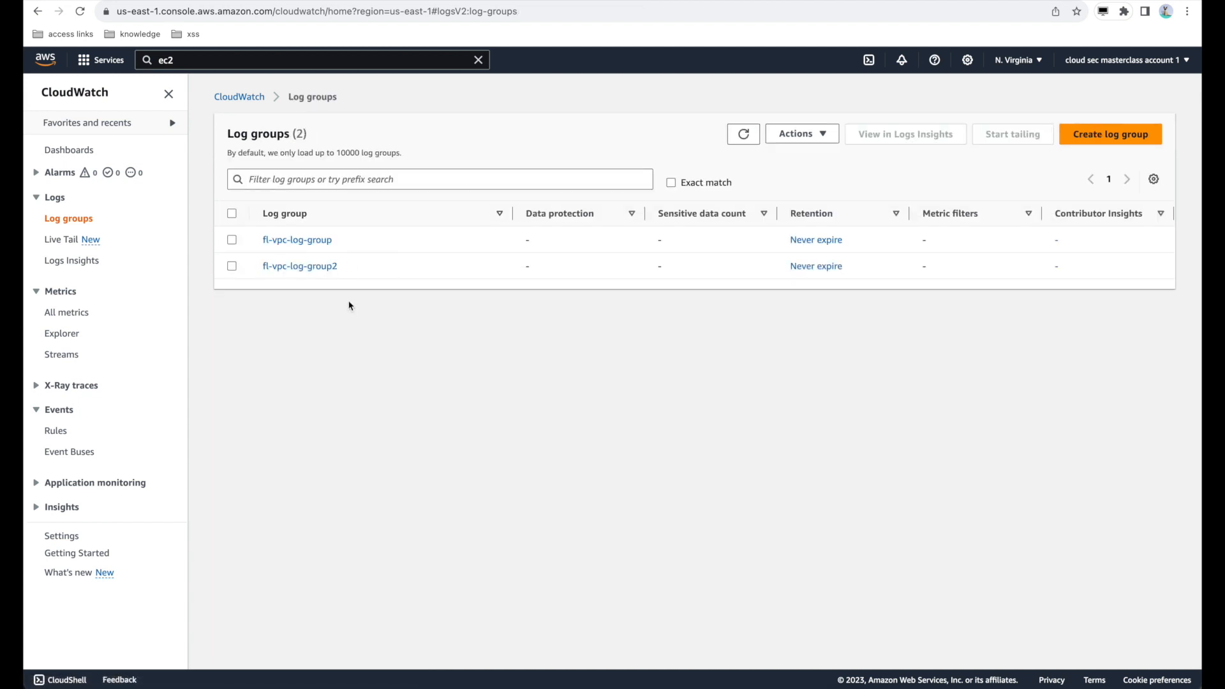
pyautogui.click(317, 267)
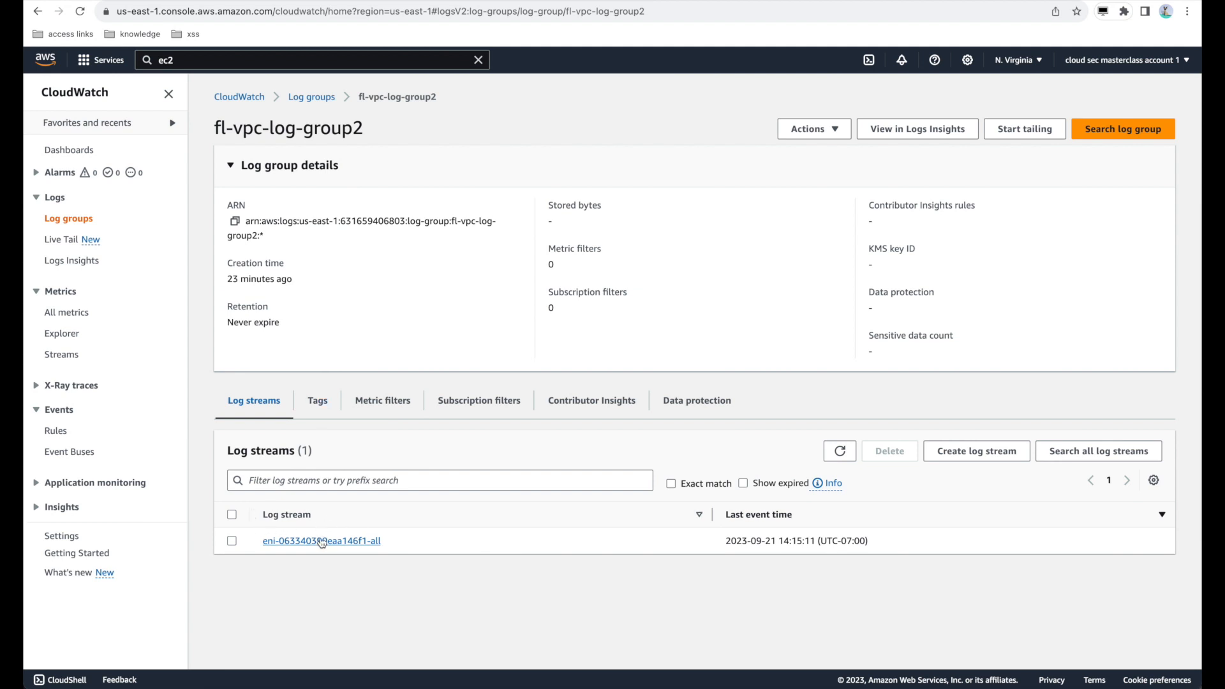
pyautogui.click(260, 547)
pyautogui.moveTo(260, 547); pyautogui.dragTo(377, 549)
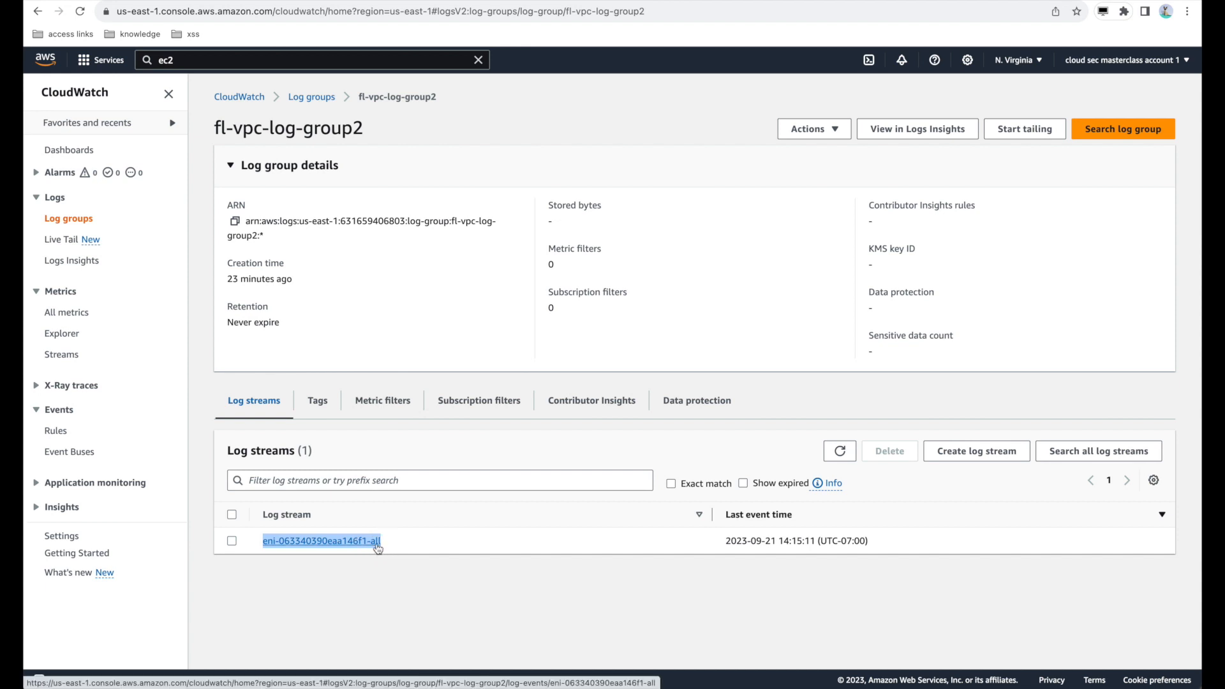
pyautogui.click(315, 571)
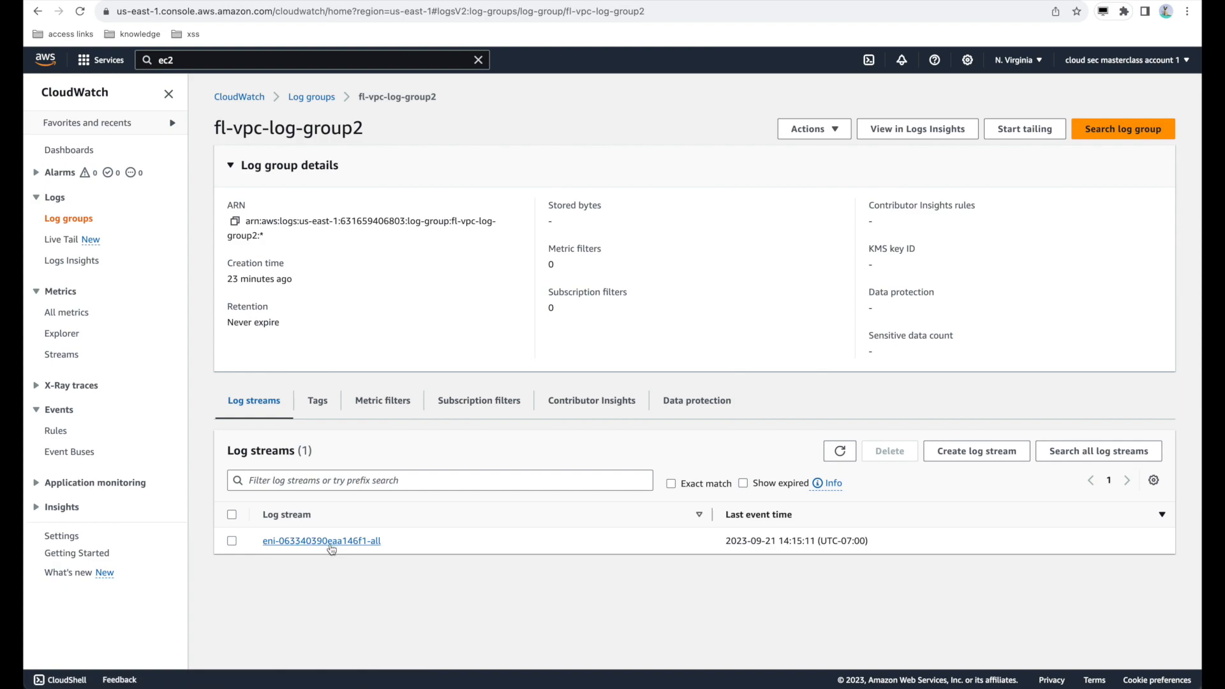
pyautogui.click(286, 547)
pyautogui.scroll(20, 437, 313)
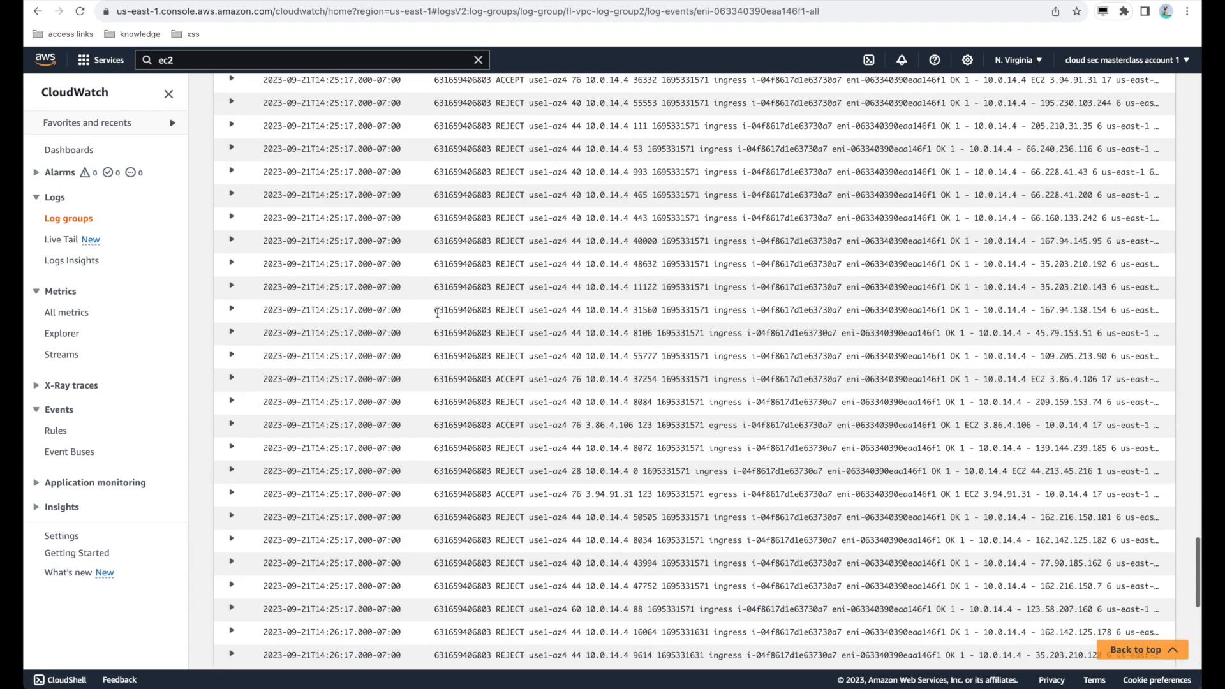
pyautogui.scroll(2, 437, 313)
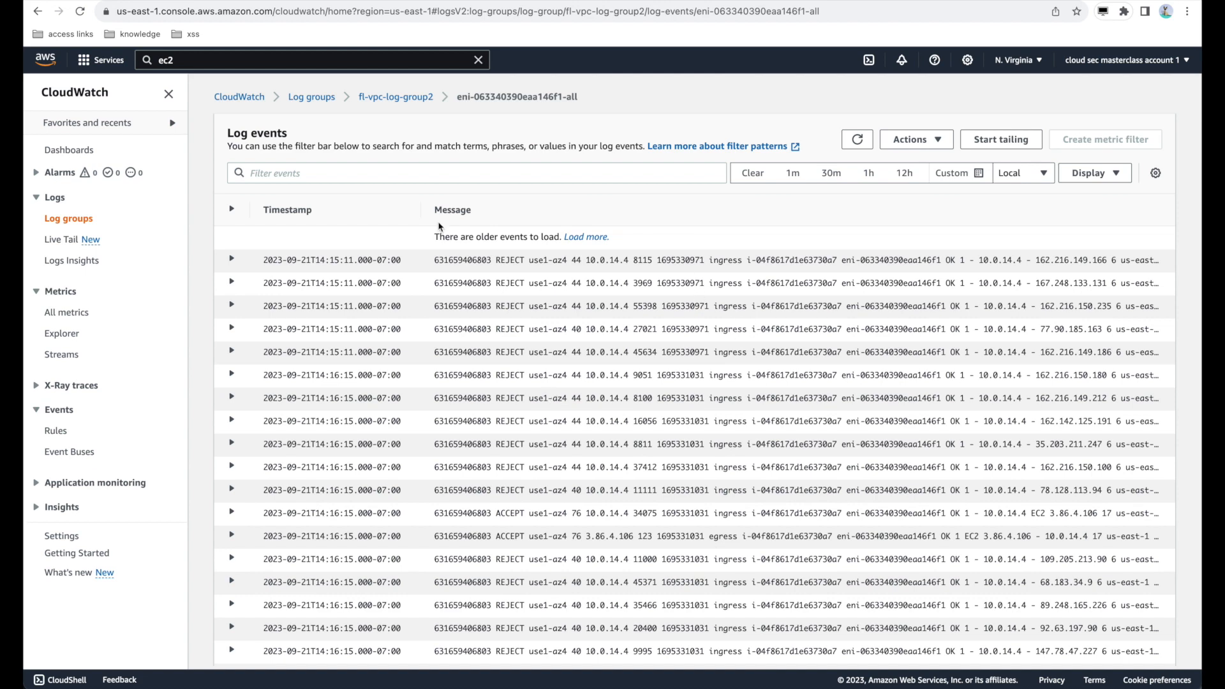
# Step: Filter the log events by the local public IP 13.110.54.42 and review the matching records
pyautogui.click(376, 177)
pyautogui.hotkey('ctrl', 'v')
pyautogui.press('Return')
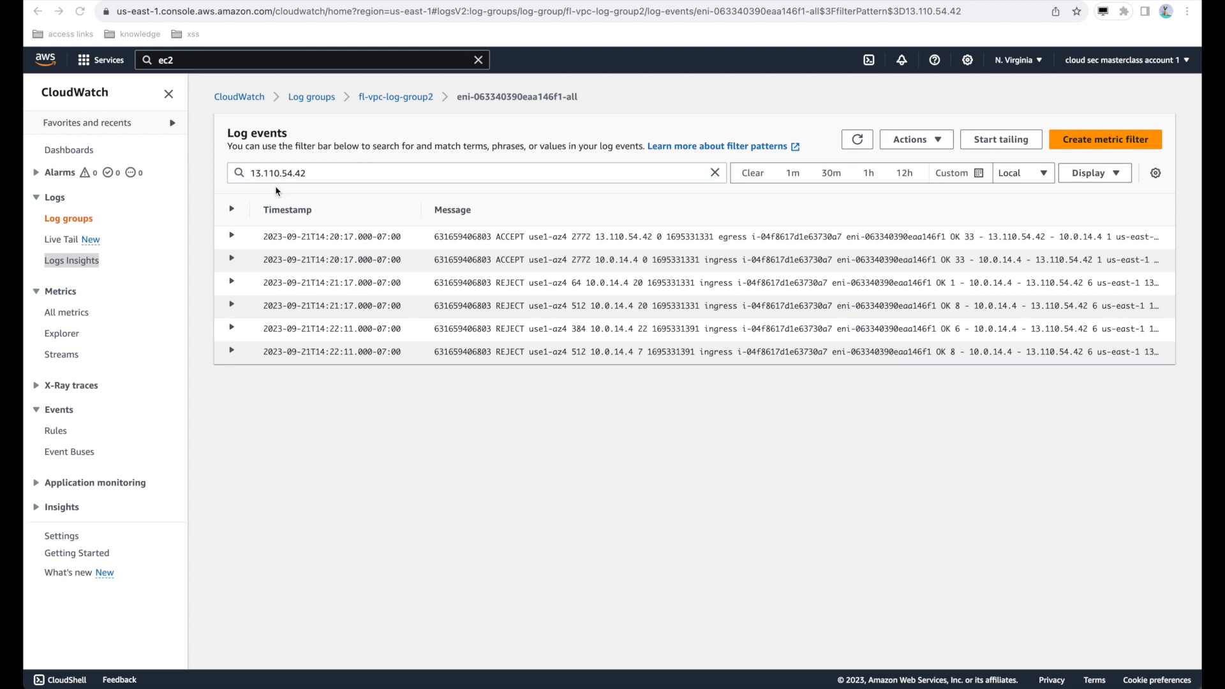
pyautogui.doubleClick(301, 175)
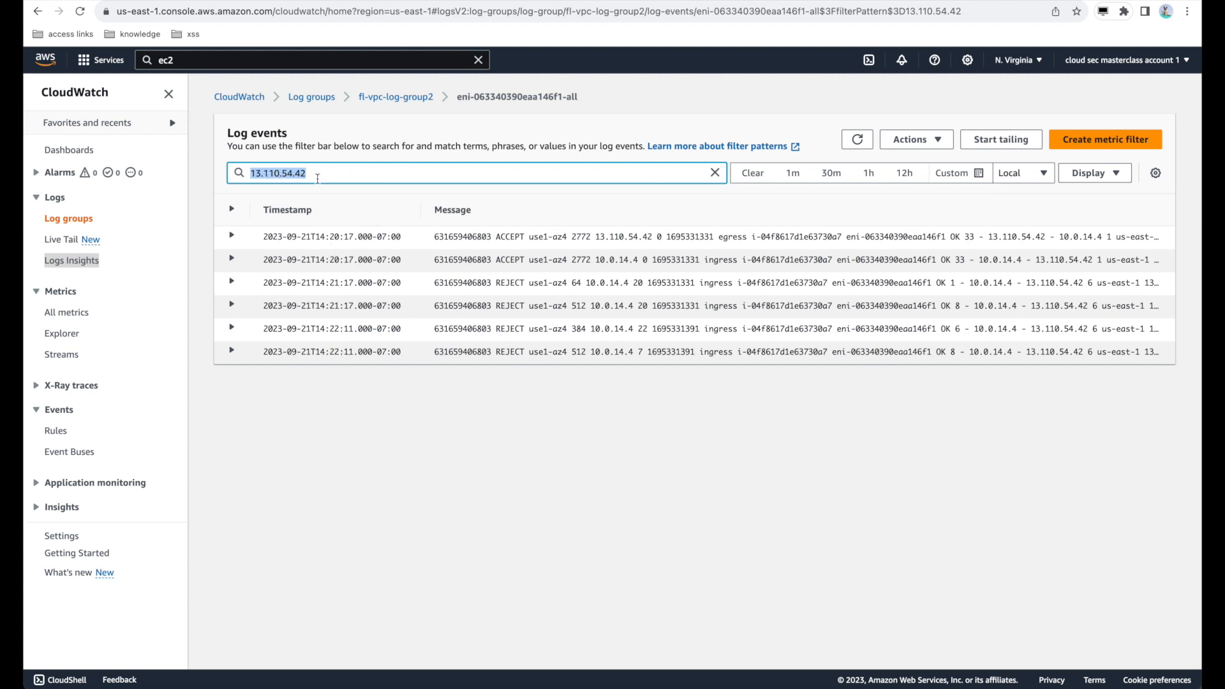
pyautogui.click(446, 422)
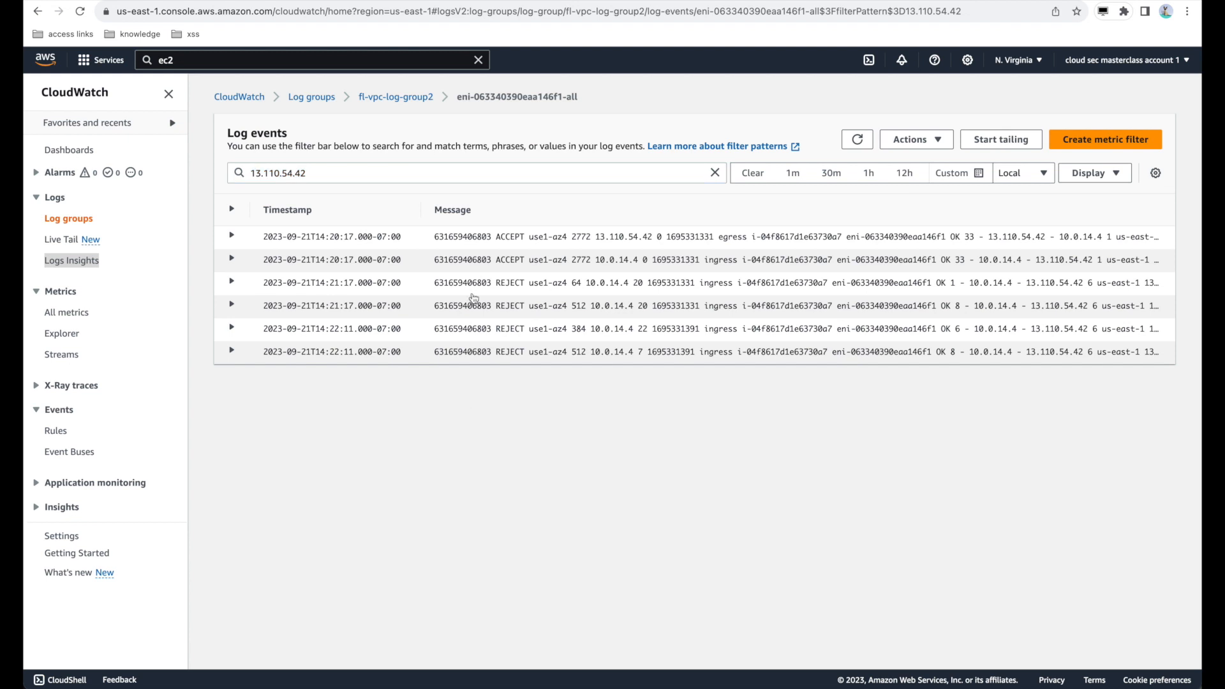
pyautogui.click(310, 175)
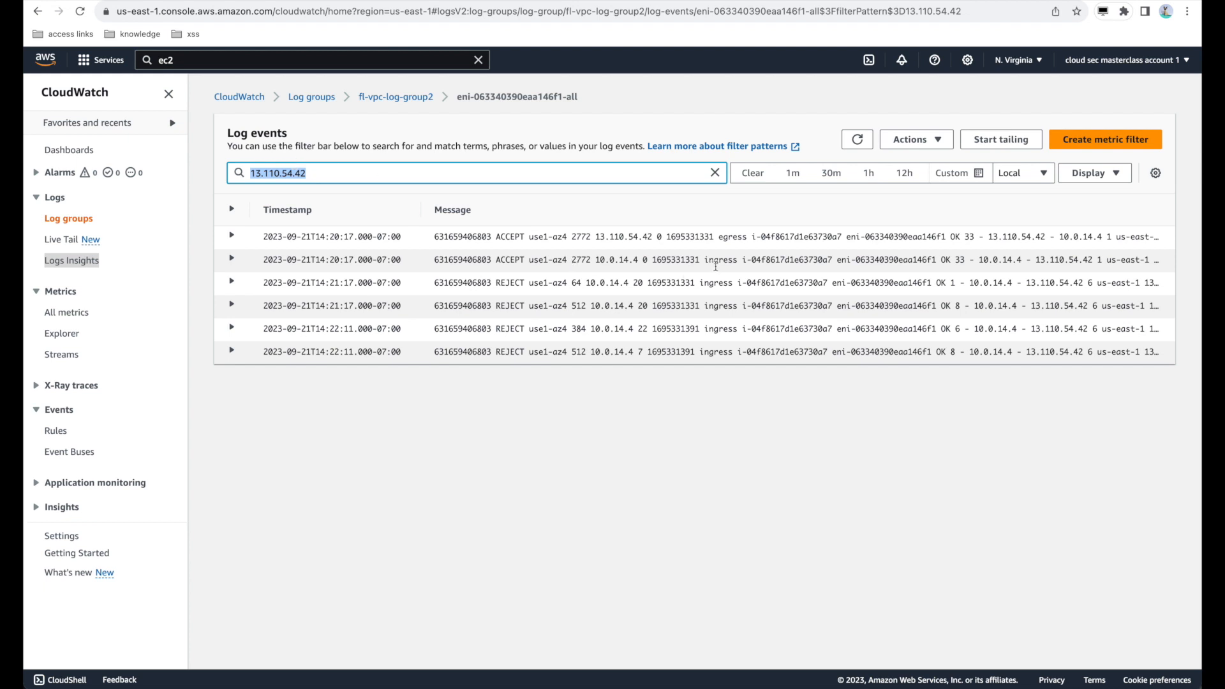
# Step: Check the egress record's direction, then expand the ACCEPT ingress record and examine its account ID, address, direction and instance ID fields
pyautogui.moveTo(719, 237); pyautogui.dragTo(748, 243)
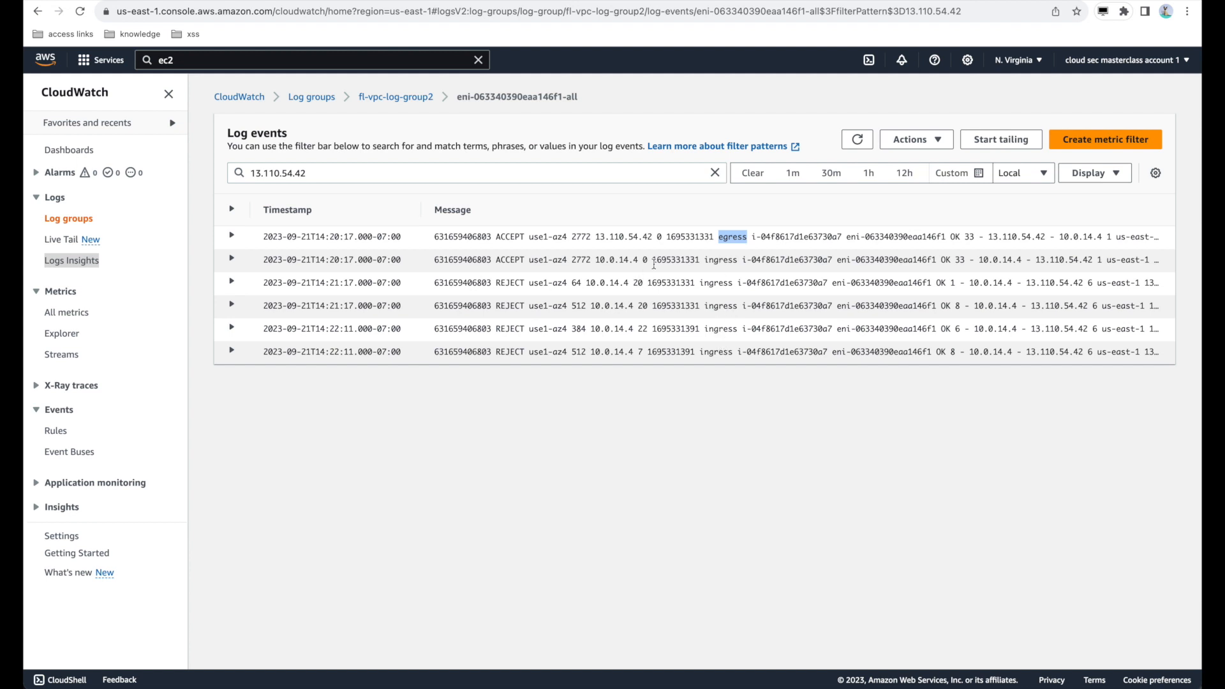
pyautogui.click(232, 260)
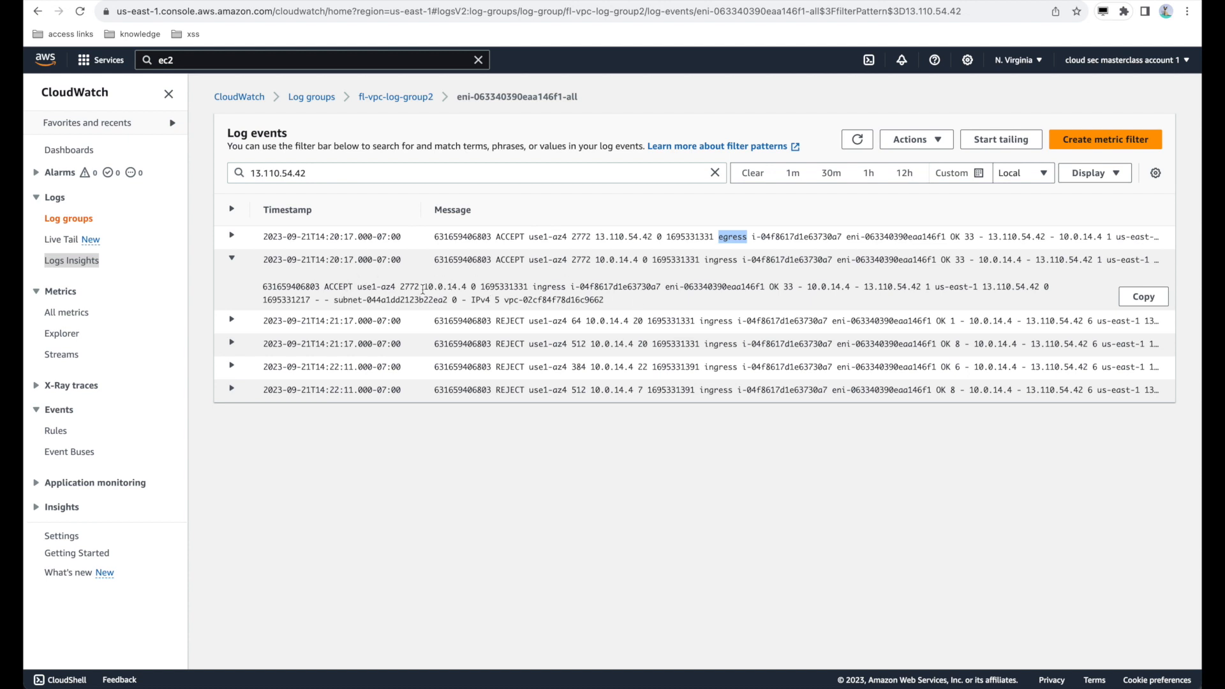
pyautogui.click(265, 289)
pyautogui.doubleClick(295, 287)
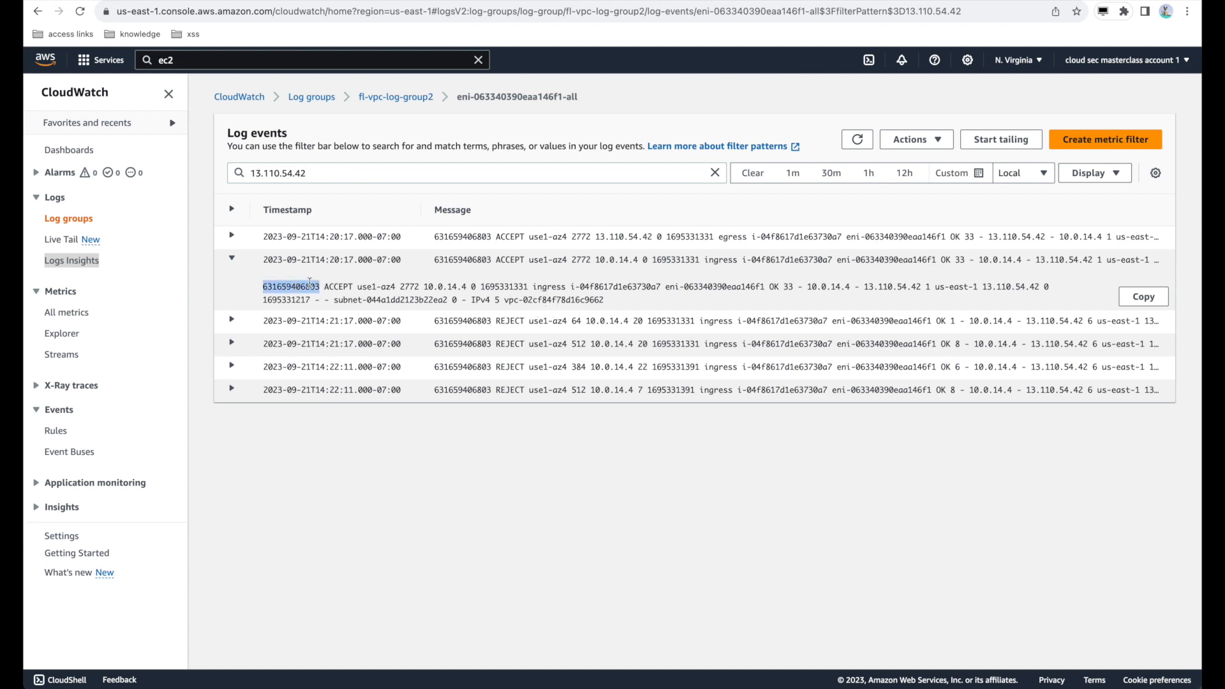
pyautogui.doubleClick(297, 288)
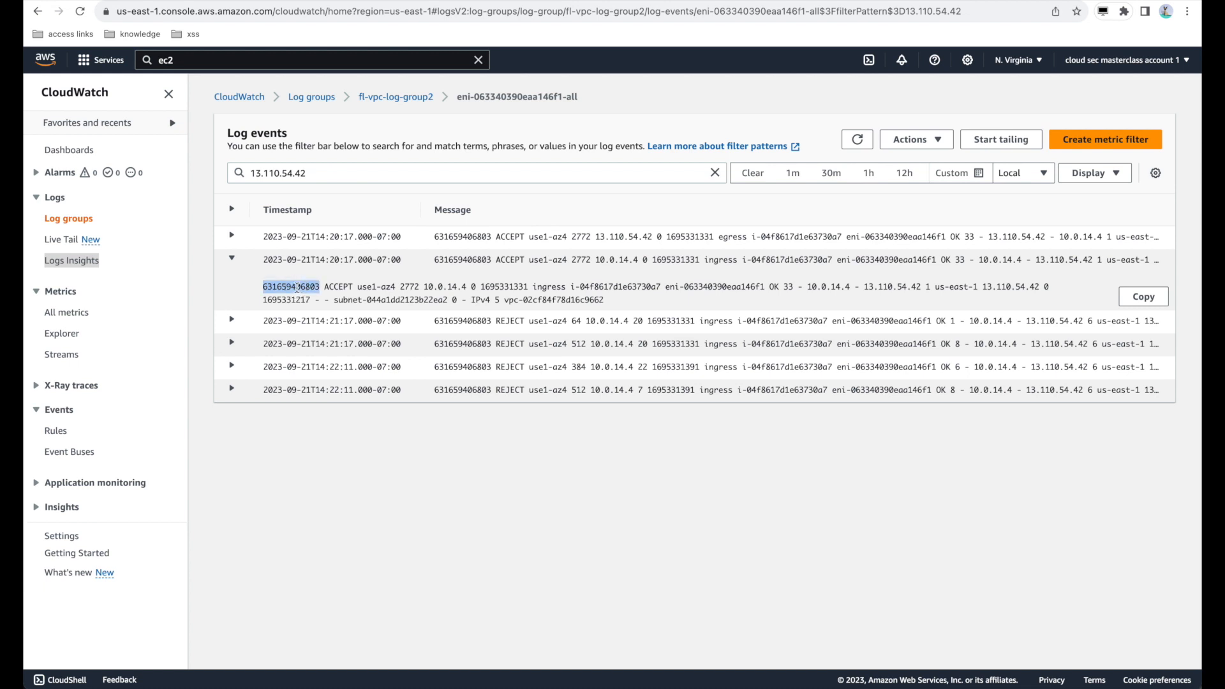
pyautogui.doubleClick(444, 287)
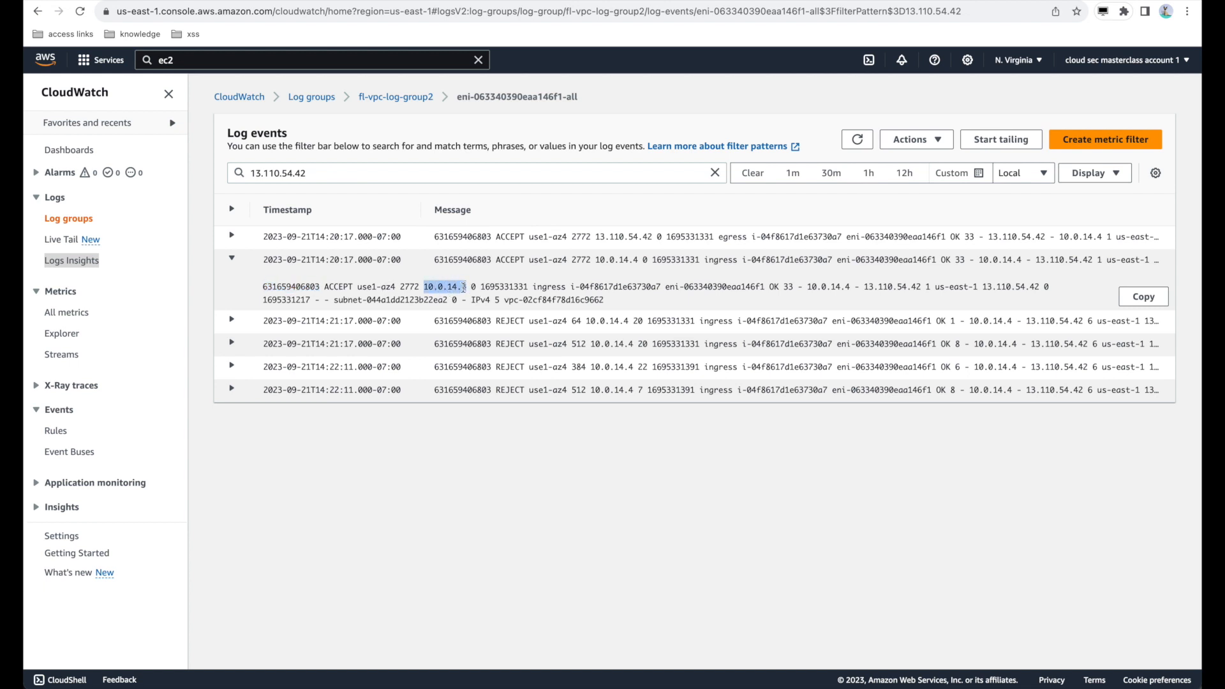
pyautogui.click(555, 286)
pyautogui.doubleClick(555, 285)
pyautogui.doubleClick(600, 286)
pyautogui.click(600, 286)
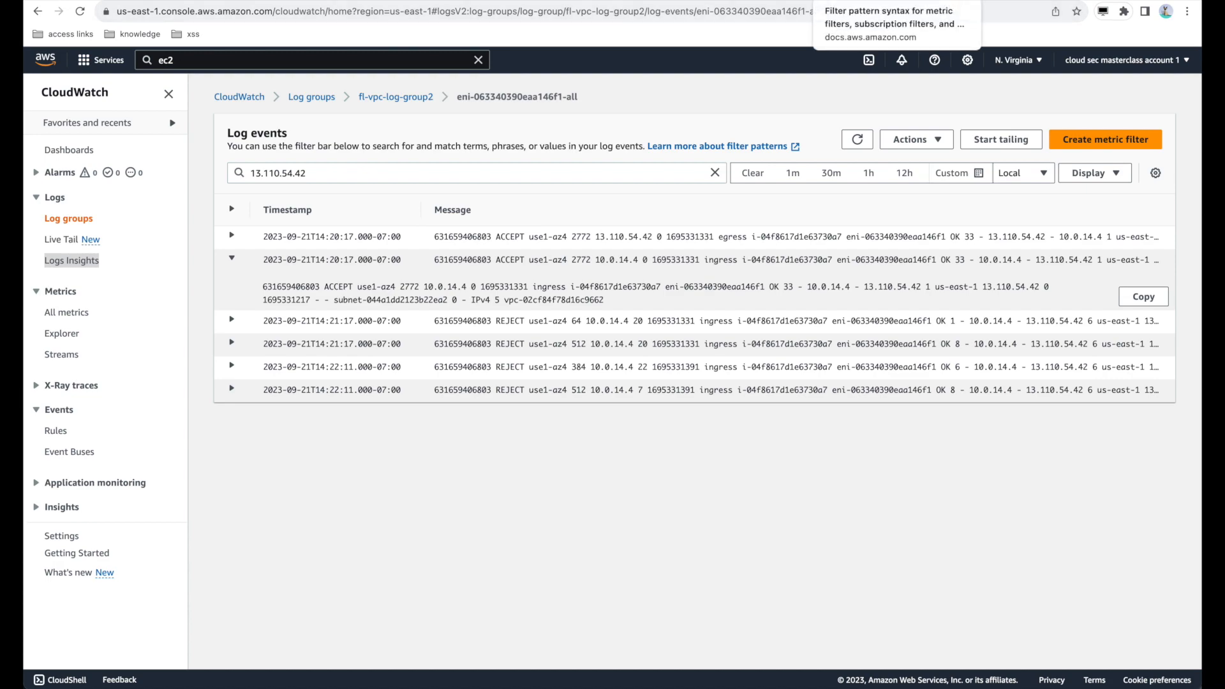
# Step: Consult the Available fields table in the AWS VPC Flow Logs documentation and read the version field's description
pyautogui.click(893, 0)
pyautogui.scroll(10, 781, 409)
pyautogui.scroll(-10, 780, 410)
pyautogui.scroll(-2, 781, 410)
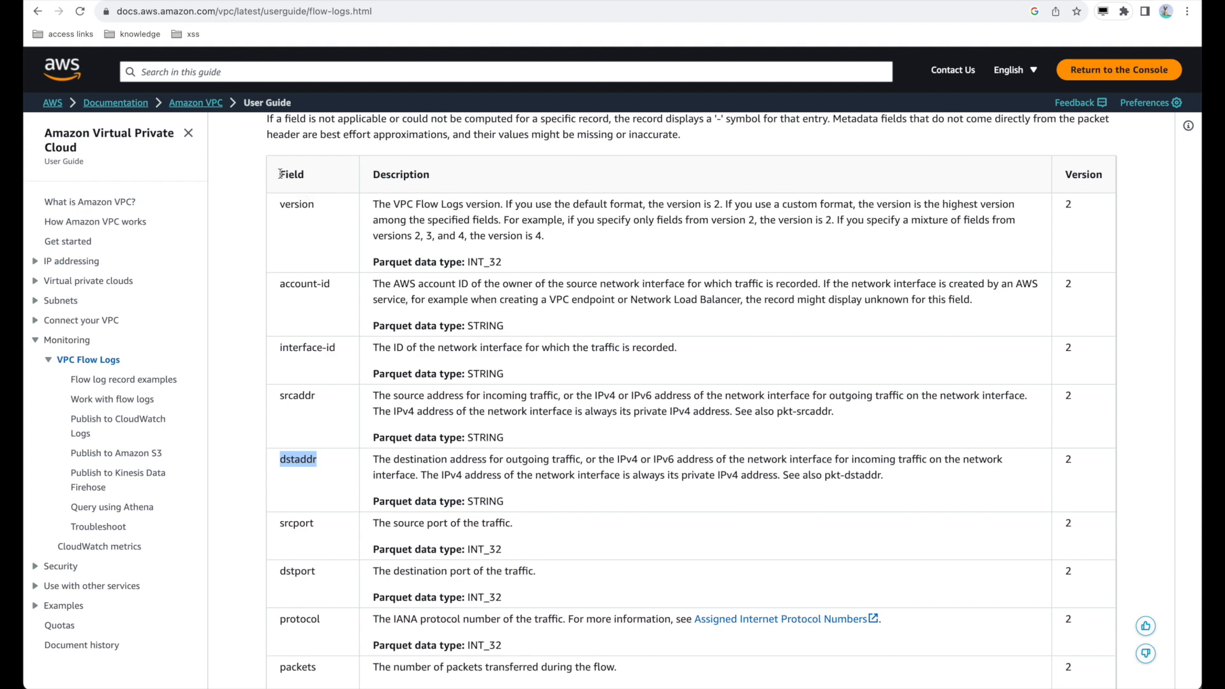
pyautogui.doubleClick(296, 205)
pyautogui.click(304, 228)
pyautogui.scroll(-3, 304, 228)
pyautogui.scroll(5, 304, 228)
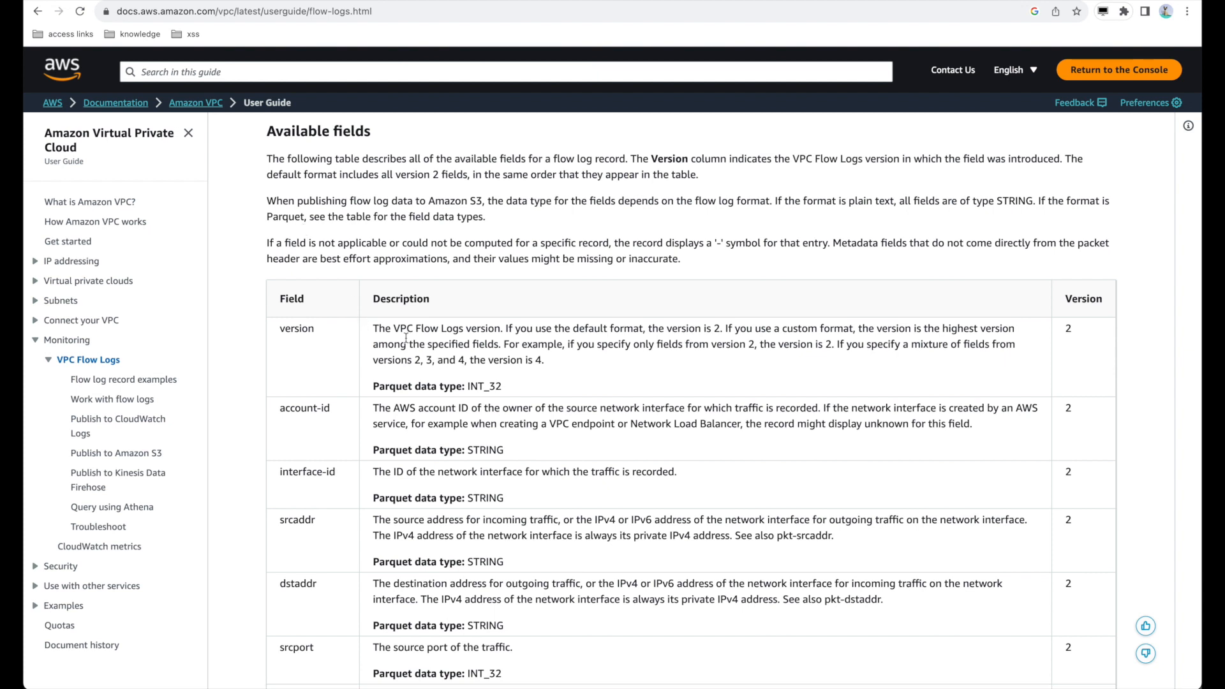
pyautogui.tripleClick(419, 342)
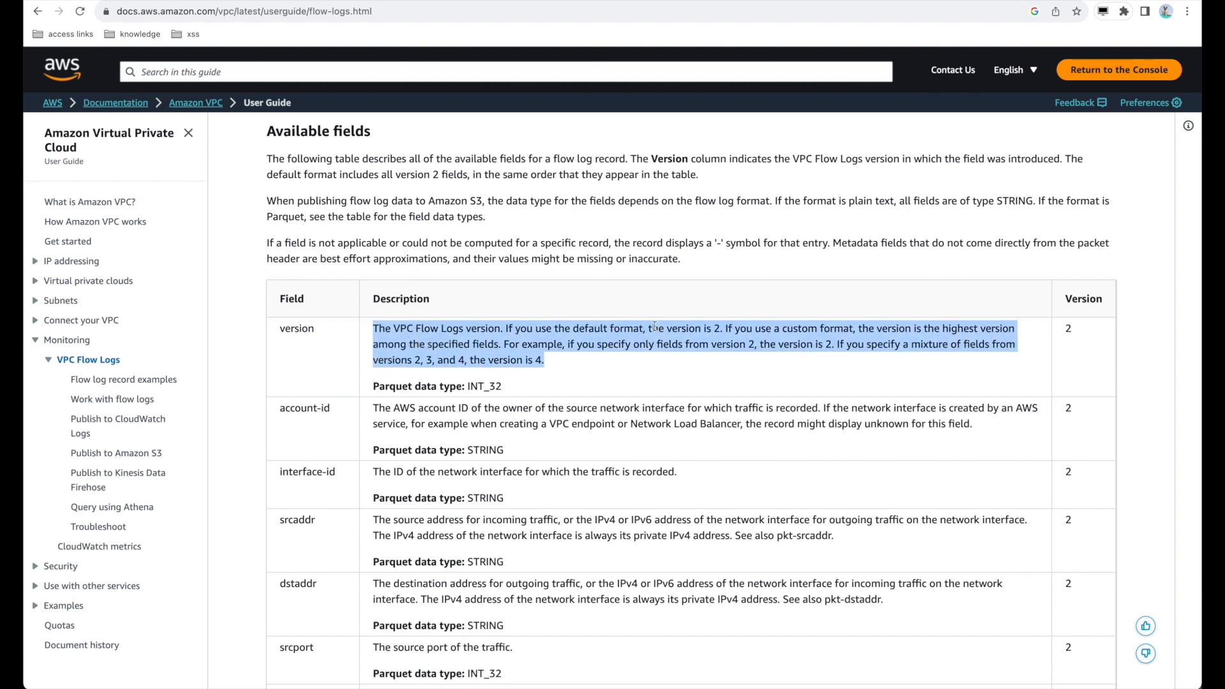
pyautogui.click(743, 276)
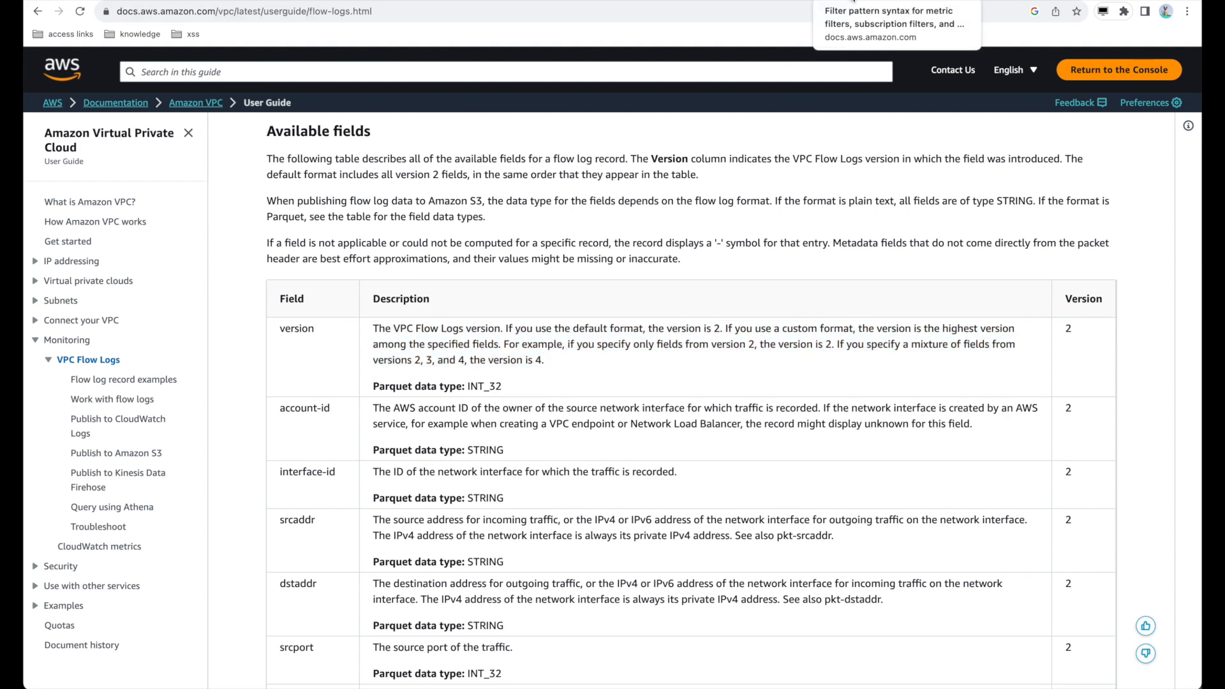
# Step: Return to the filtered CloudWatch log events and examine the full message of the expanded ACCEPT ingress record
pyautogui.click(732, 1)
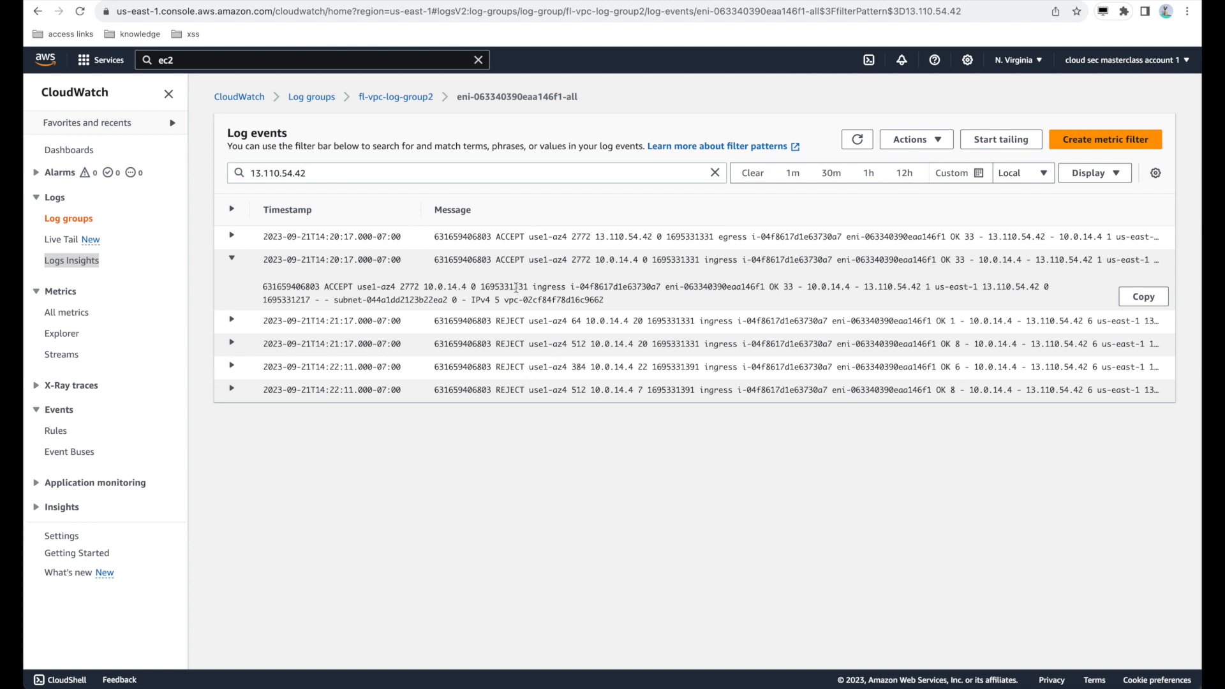
pyautogui.click(451, 301)
pyautogui.tripleClick(411, 300)
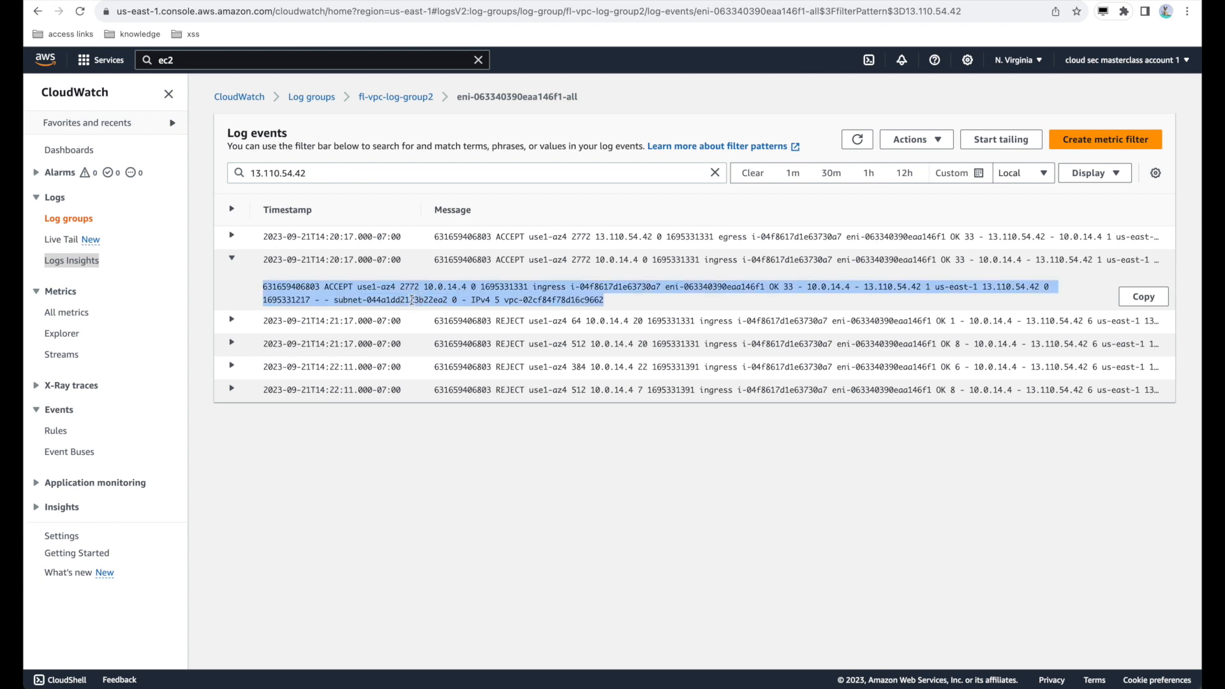
pyautogui.click(454, 298)
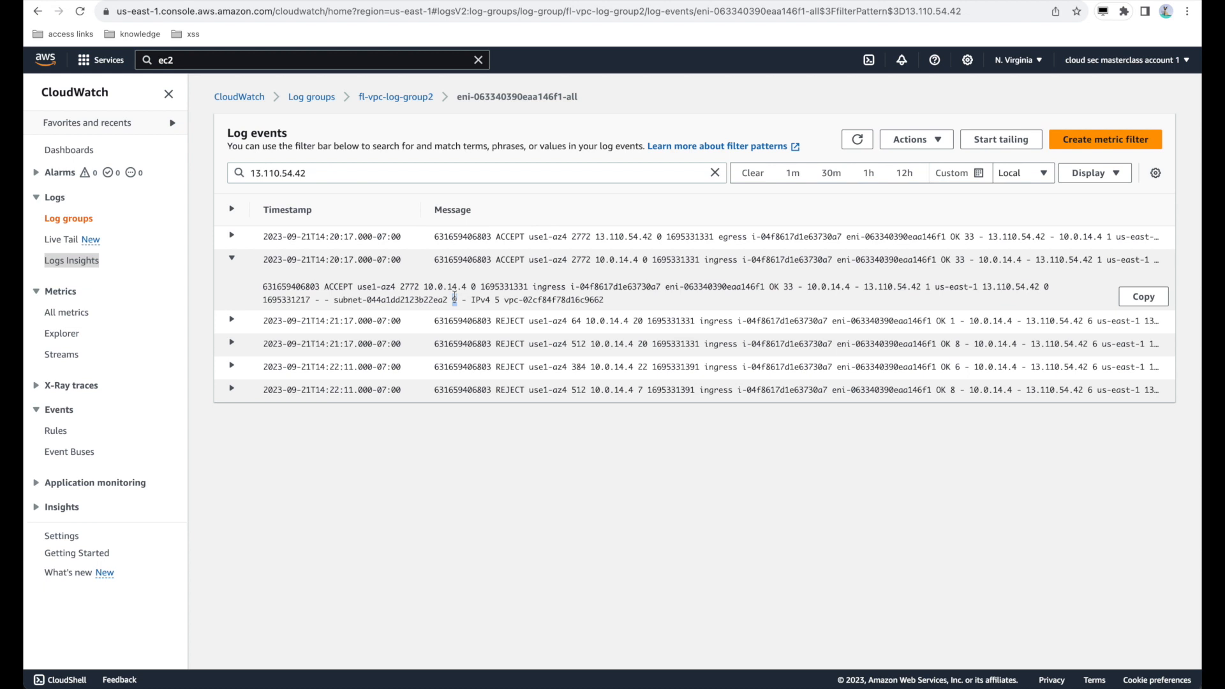
pyautogui.click(71, 261)
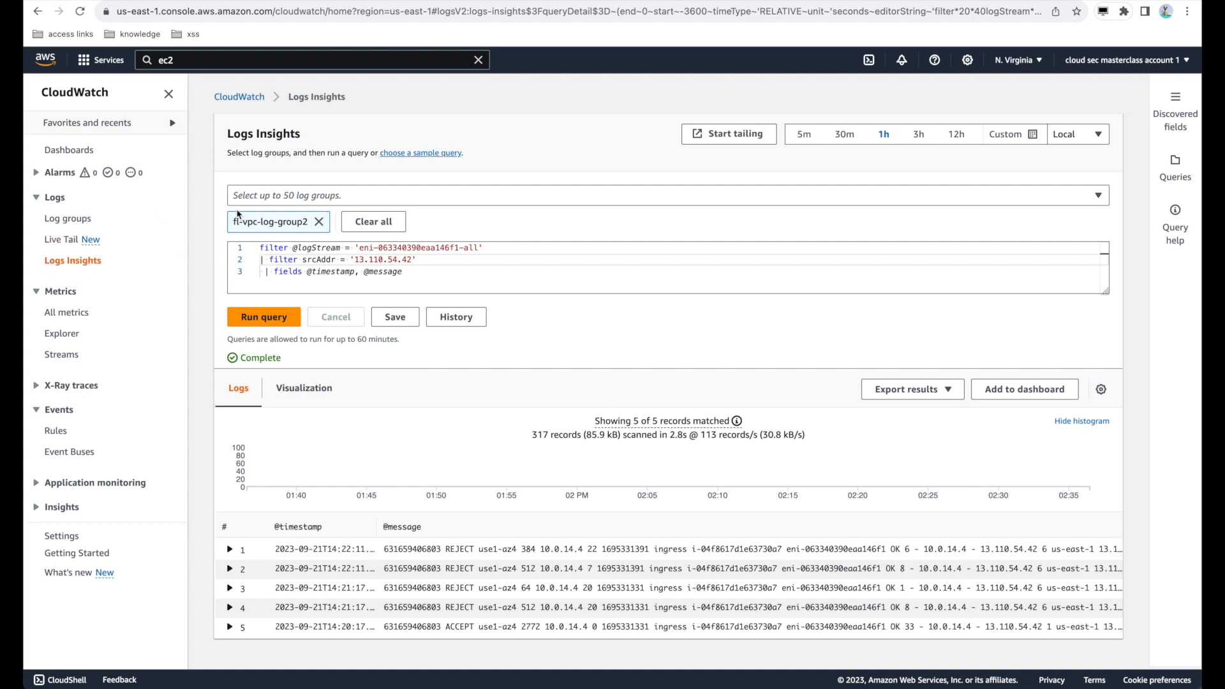
pyautogui.click(299, 191)
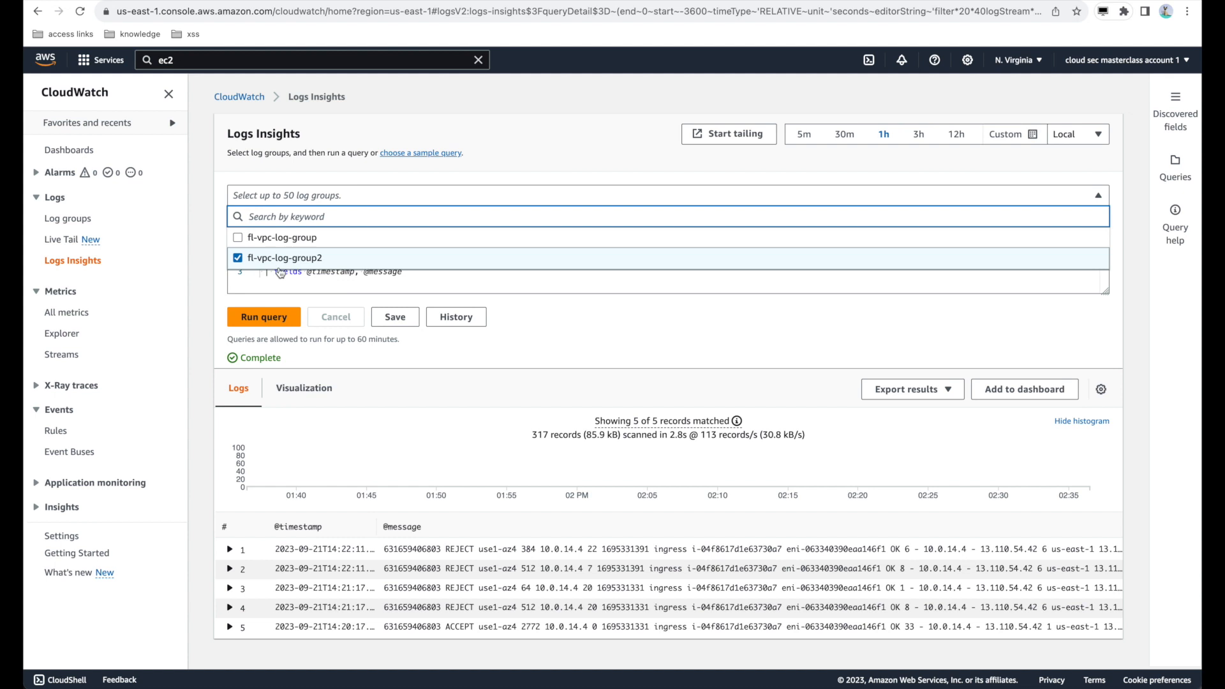
pyautogui.click(221, 190)
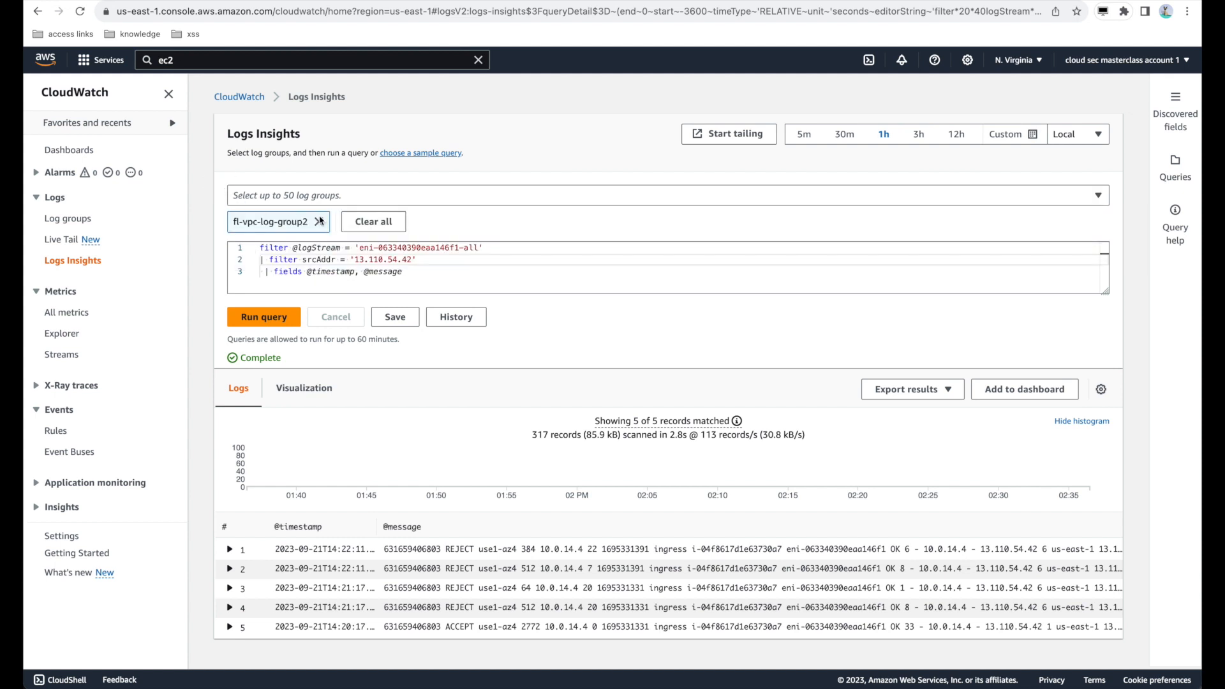
pyautogui.tripleClick(288, 250)
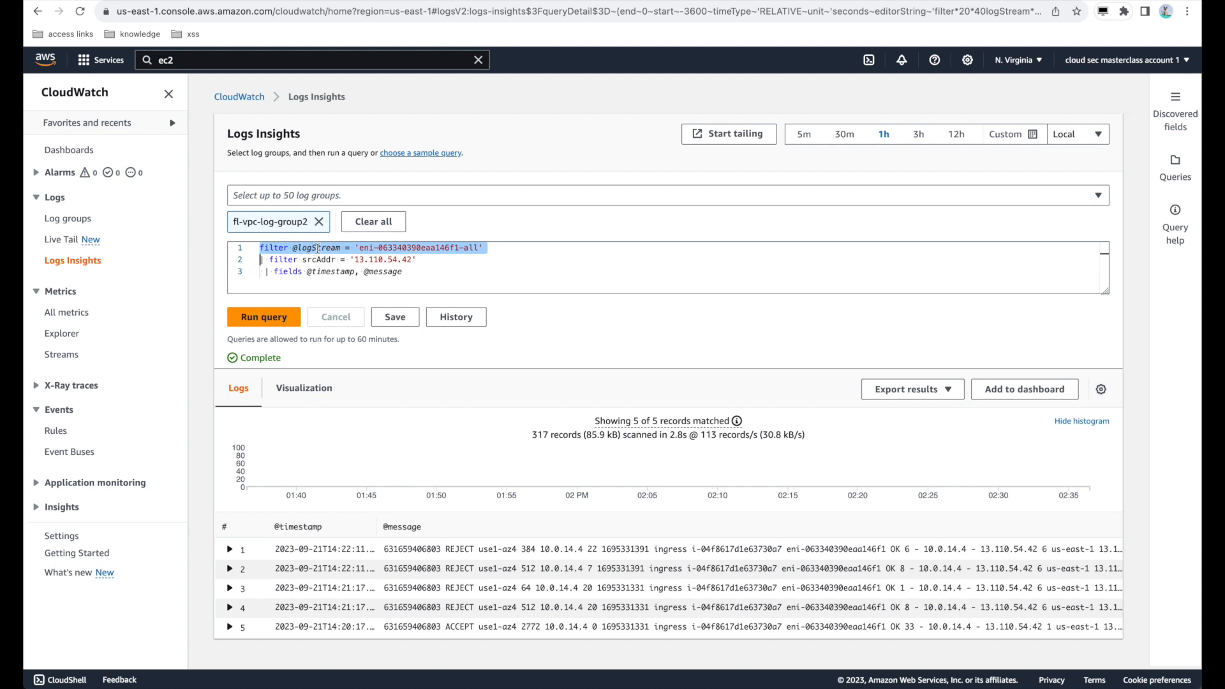
pyautogui.click(309, 253)
pyautogui.moveTo(483, 247); pyautogui.dragTo(359, 248)
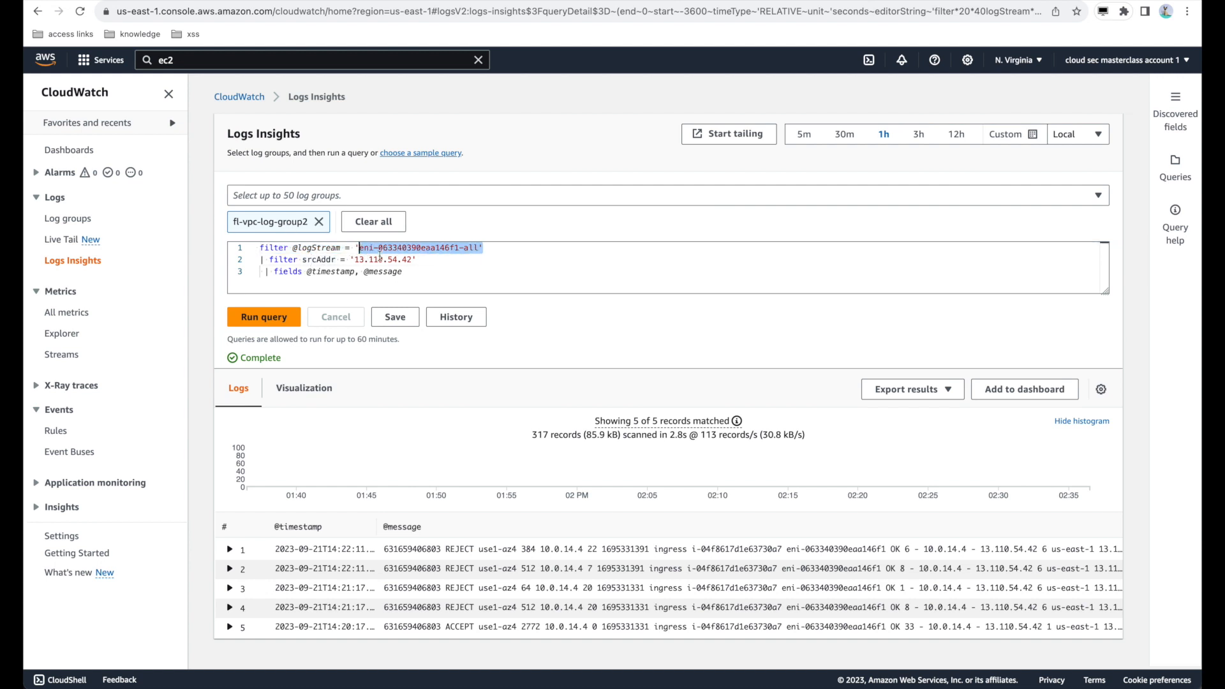
pyautogui.tripleClick(318, 259)
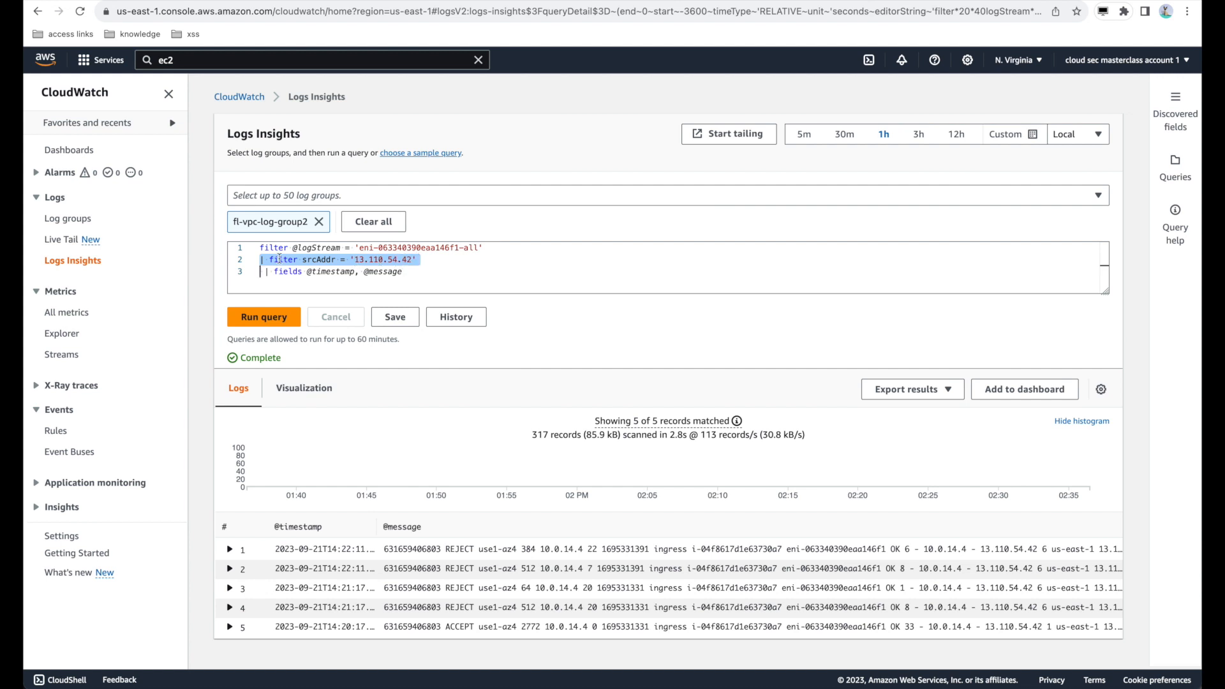
pyautogui.click(307, 271)
pyautogui.tripleClick(306, 270)
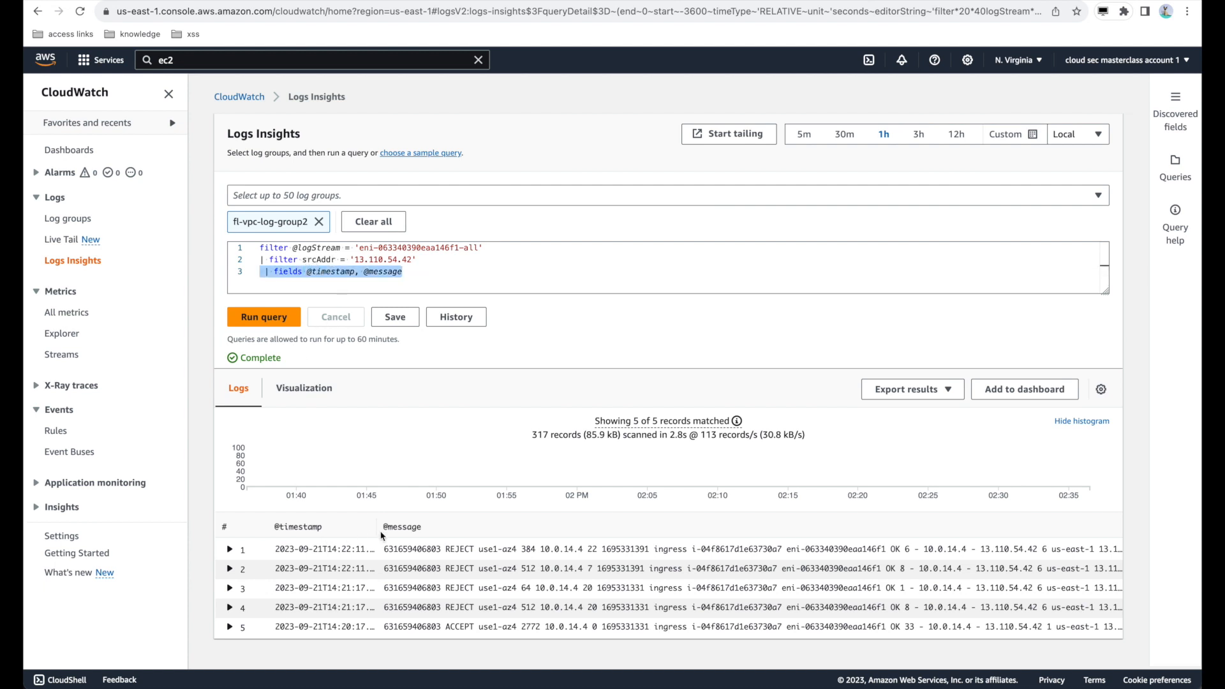
pyautogui.click(275, 326)
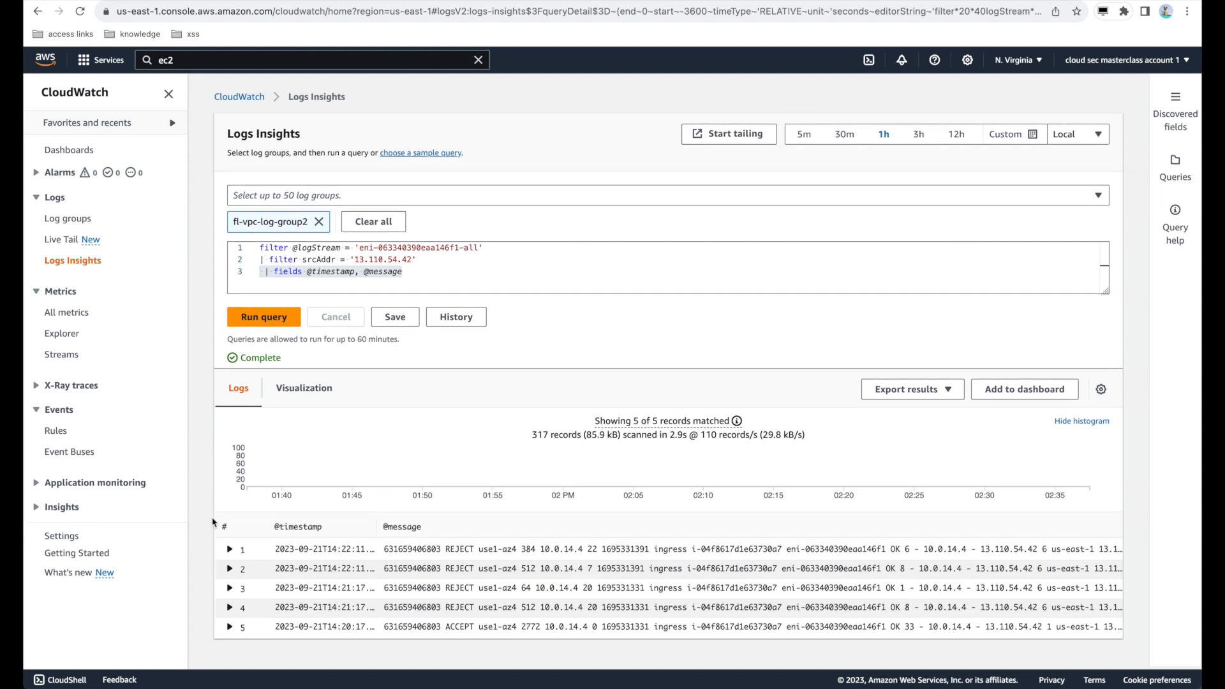
# Step: Expand the first REJECT record in the query results, read through its fields and collapse it
pyautogui.click(229, 549)
pyautogui.scroll(-5, 253, 403)
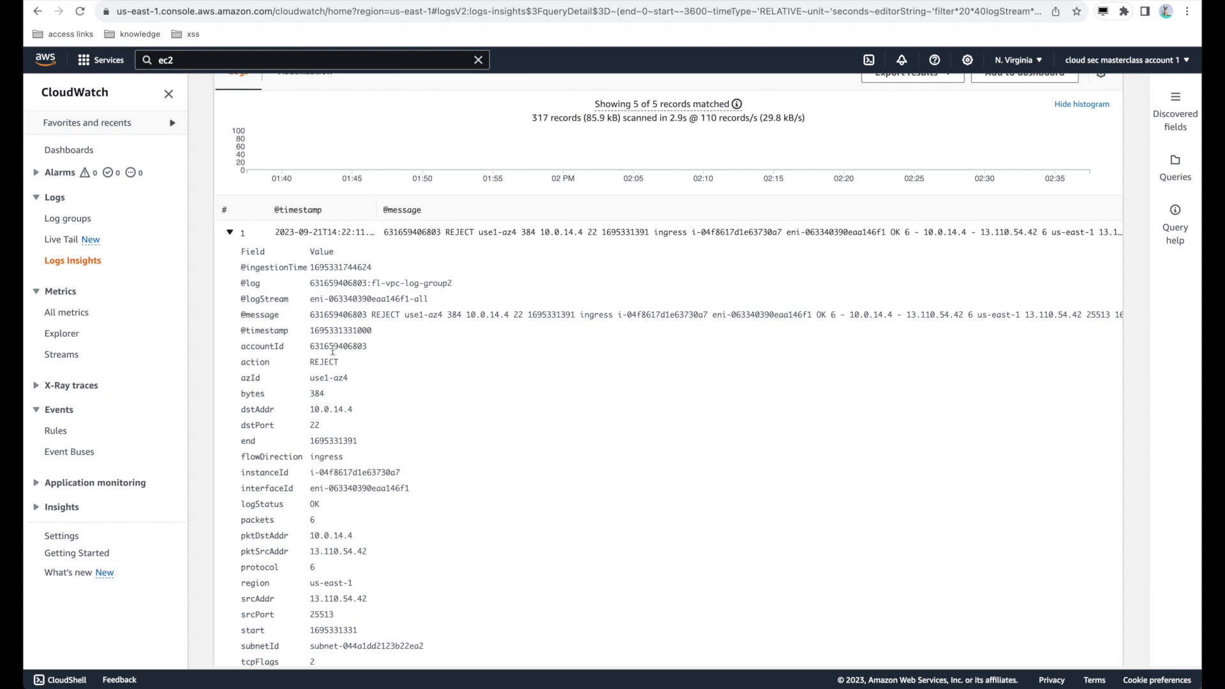
pyautogui.scroll(-1, 332, 350)
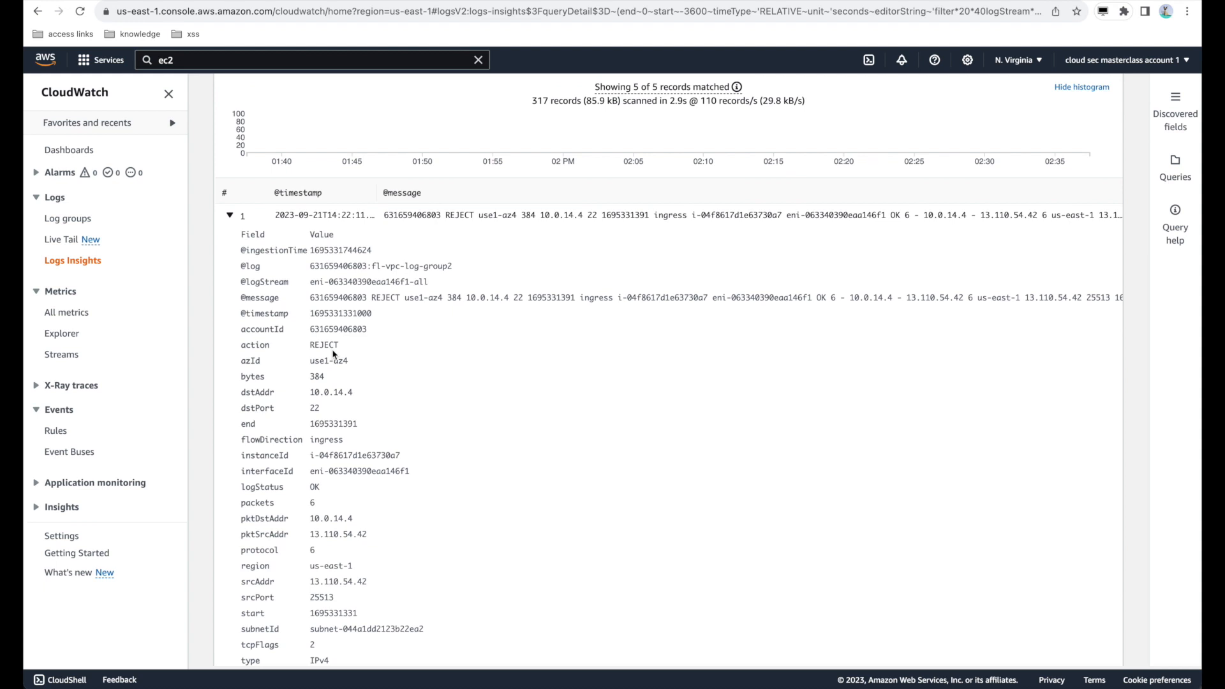
pyautogui.click(229, 216)
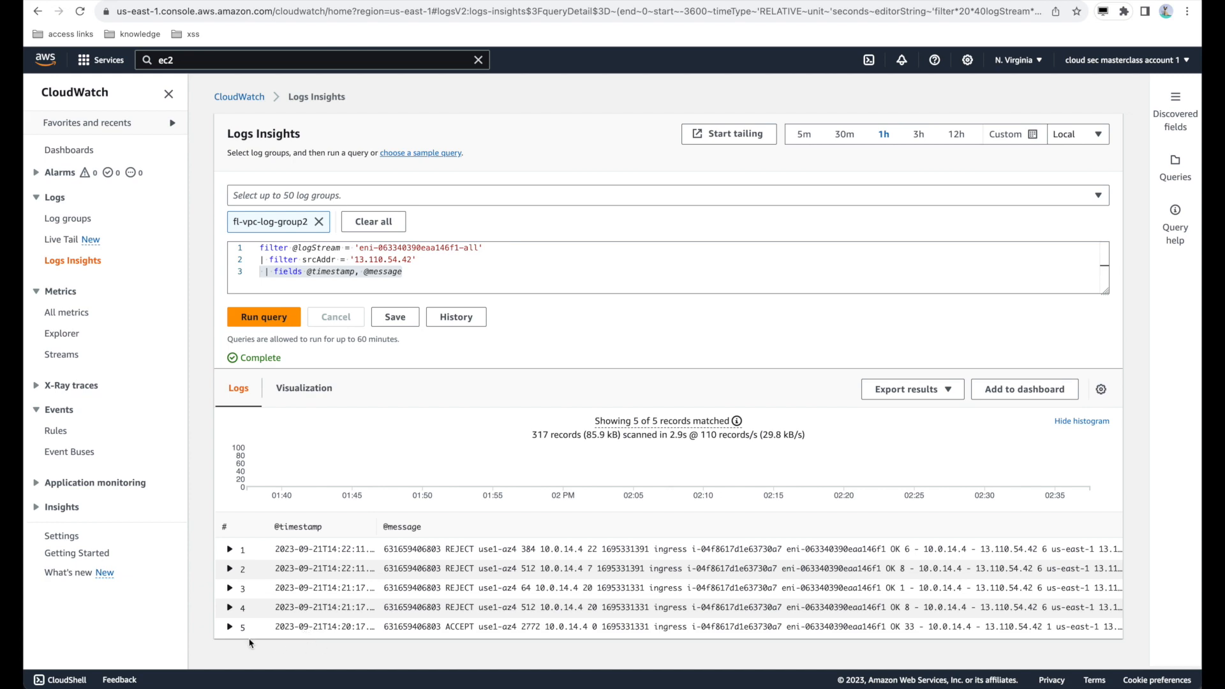
# Step: Expand the ACCEPT record and examine its destination address, flow direction, instance ID and packets fields
pyautogui.click(230, 627)
pyautogui.scroll(-3, 276, 563)
pyautogui.scroll(-5, 276, 562)
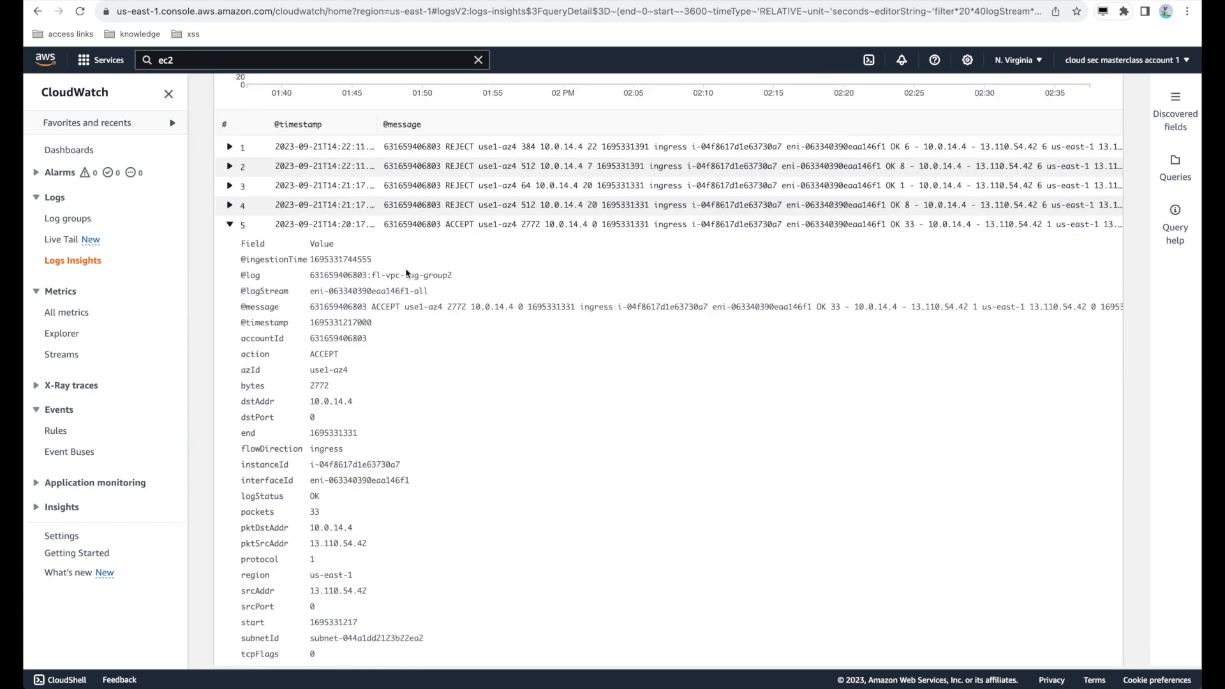
pyautogui.scroll(-2, 350, 273)
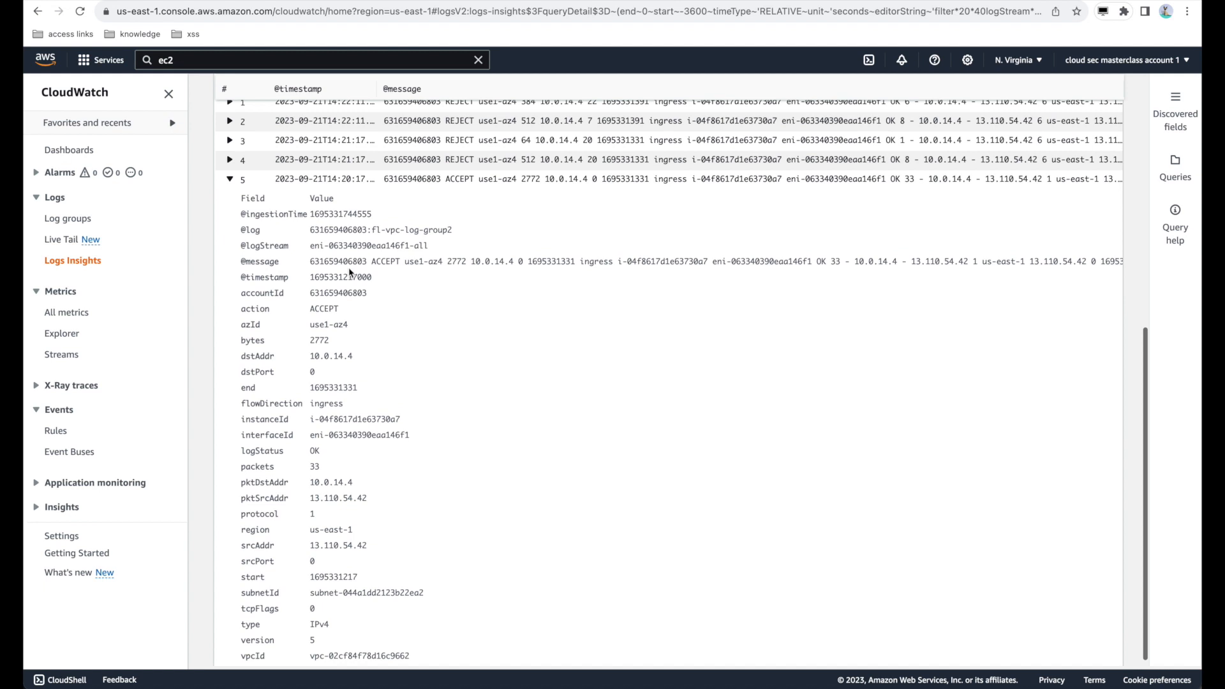
pyautogui.doubleClick(329, 353)
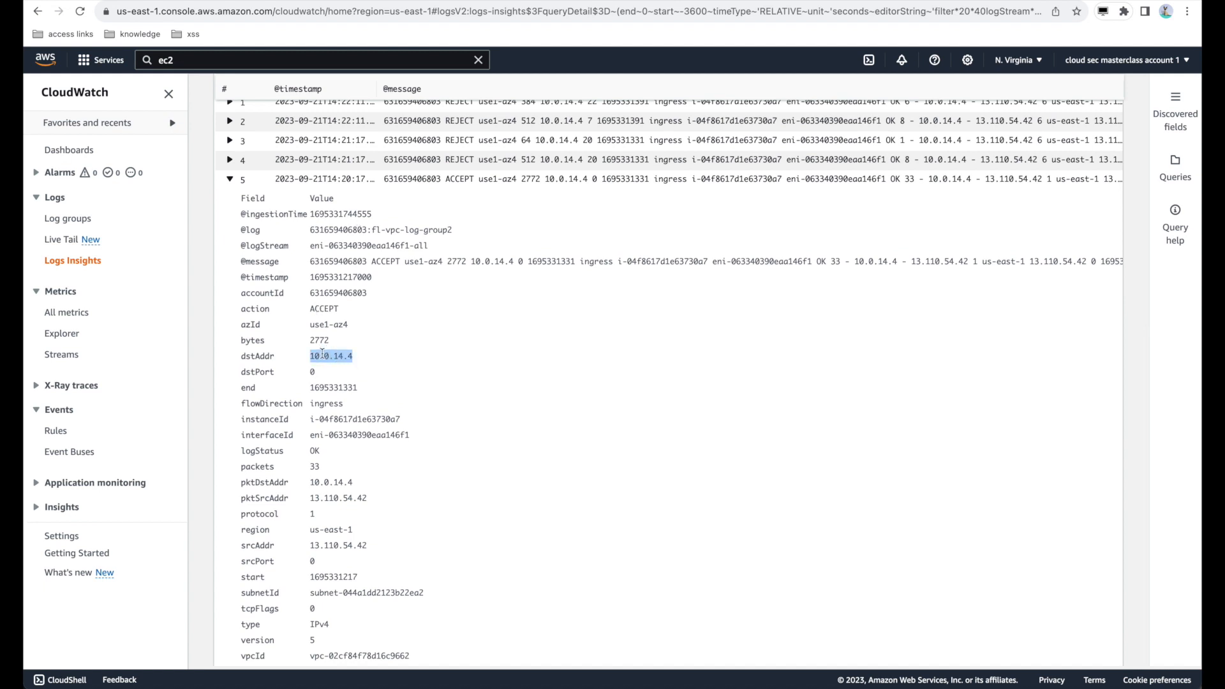
pyautogui.scroll(-1, 323, 353)
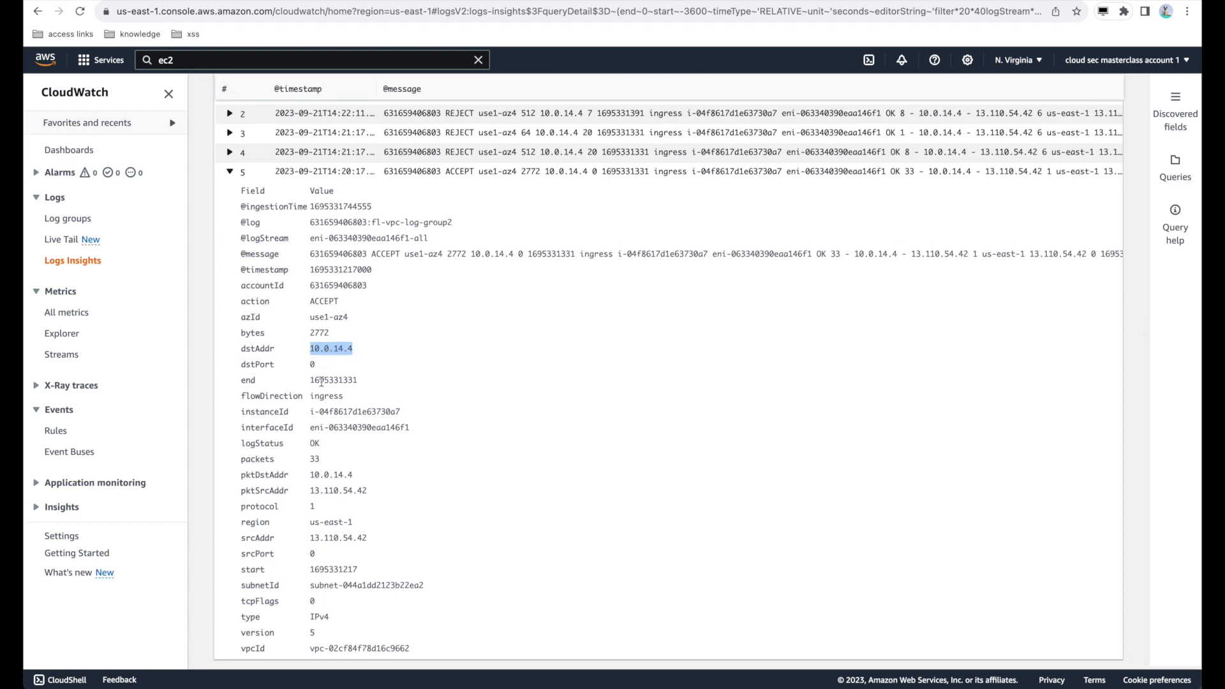
pyautogui.doubleClick(330, 395)
pyautogui.tripleClick(342, 410)
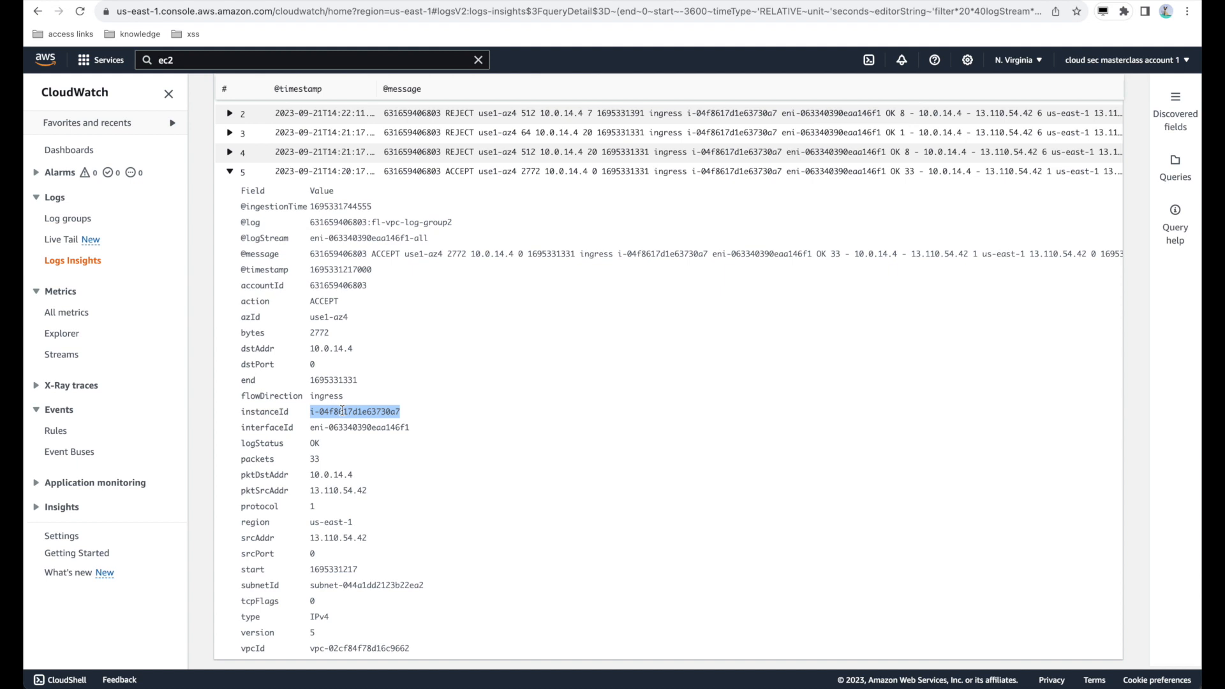
pyautogui.click(313, 459)
pyautogui.doubleClick(312, 459)
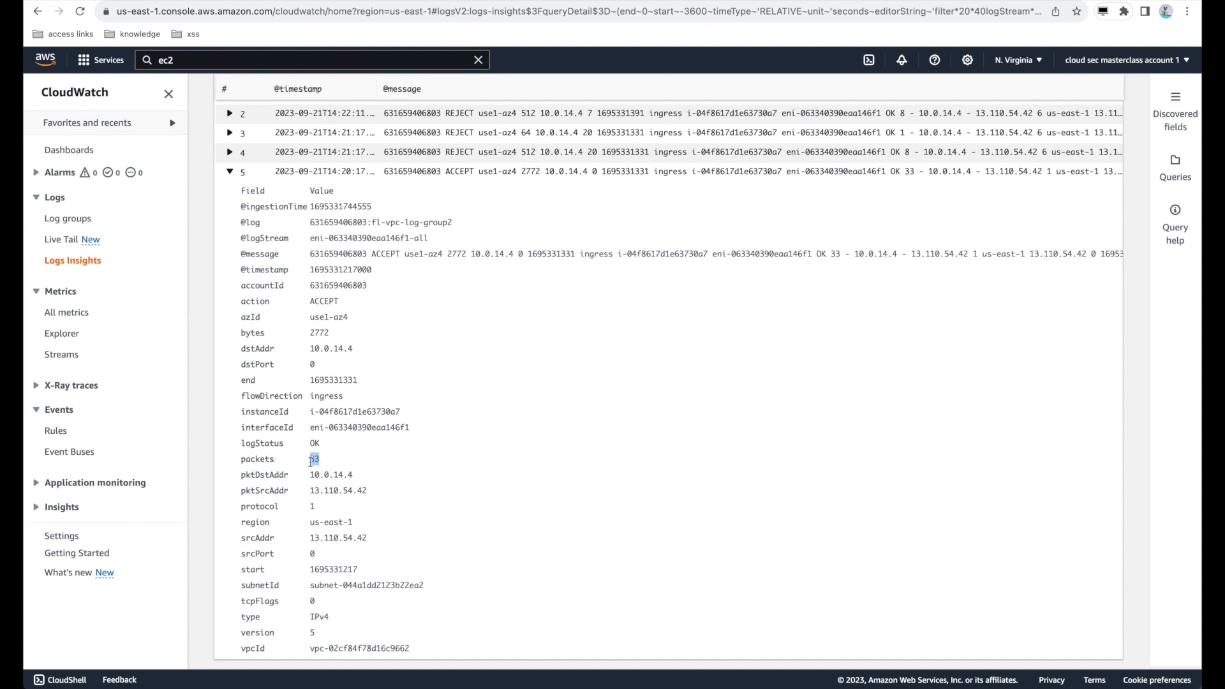
# Step: Switch to the terminal and check the packet counts in the ping statistics against the pinged sequence
pyautogui.press('super+Tab')
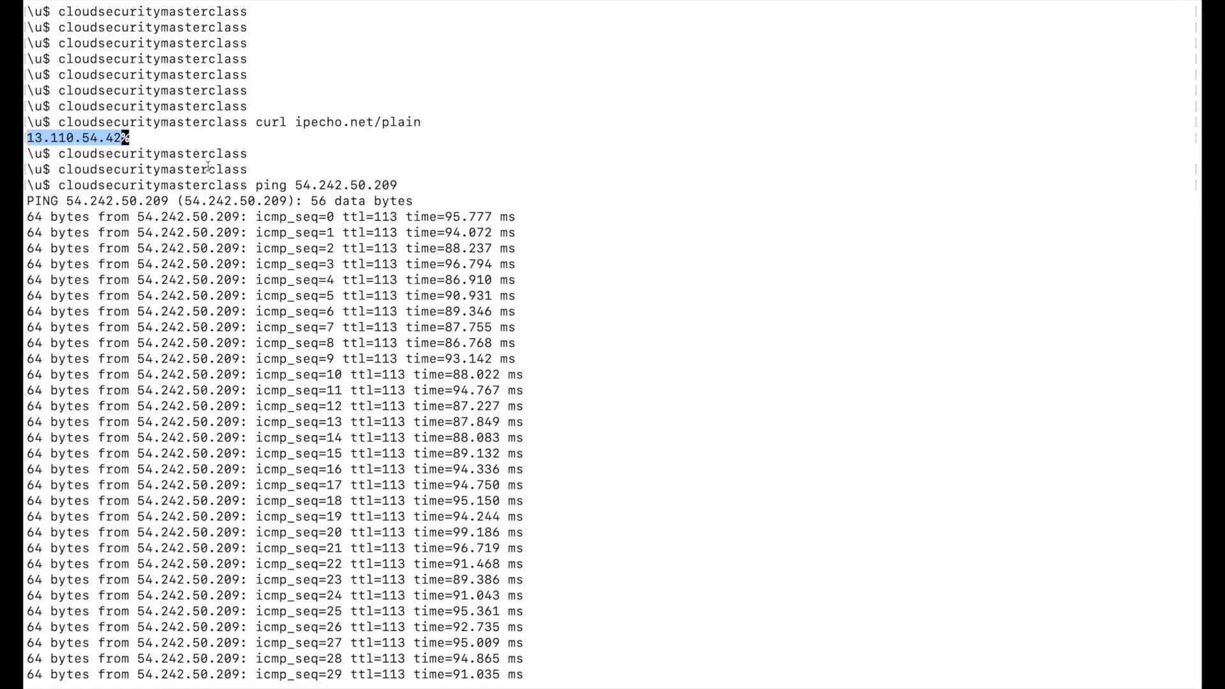
pyautogui.scroll(-5, 208, 167)
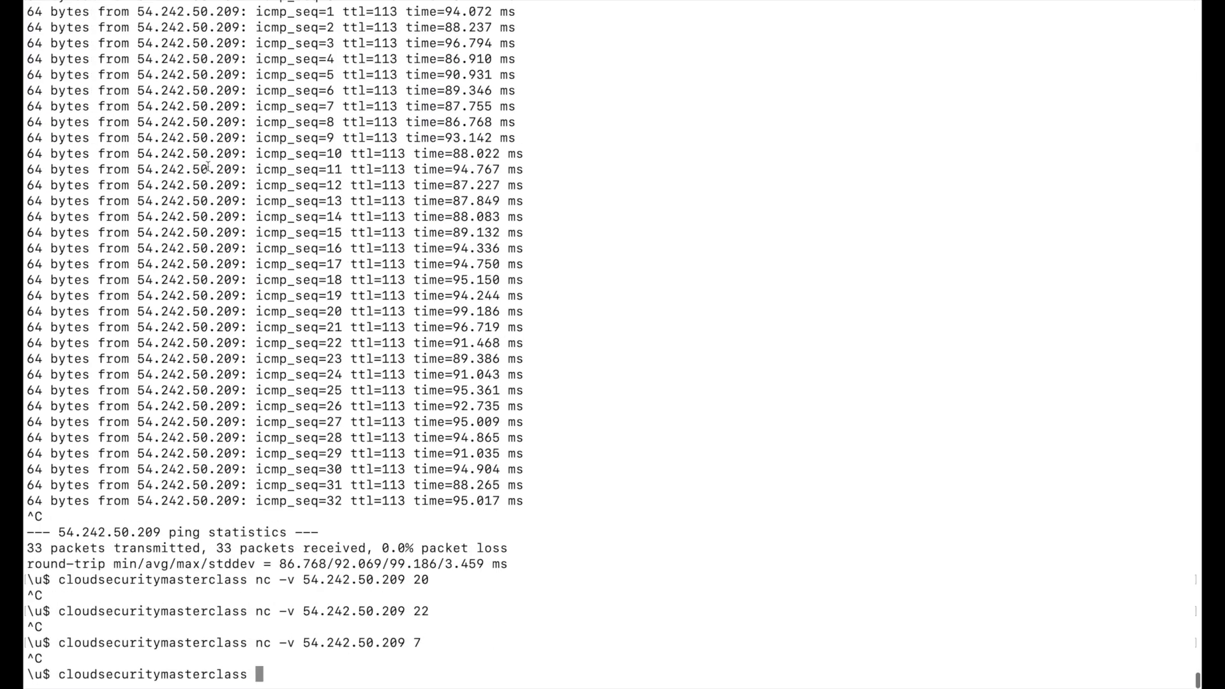
pyautogui.tripleClick(147, 548)
pyautogui.scroll(6, 188, 434)
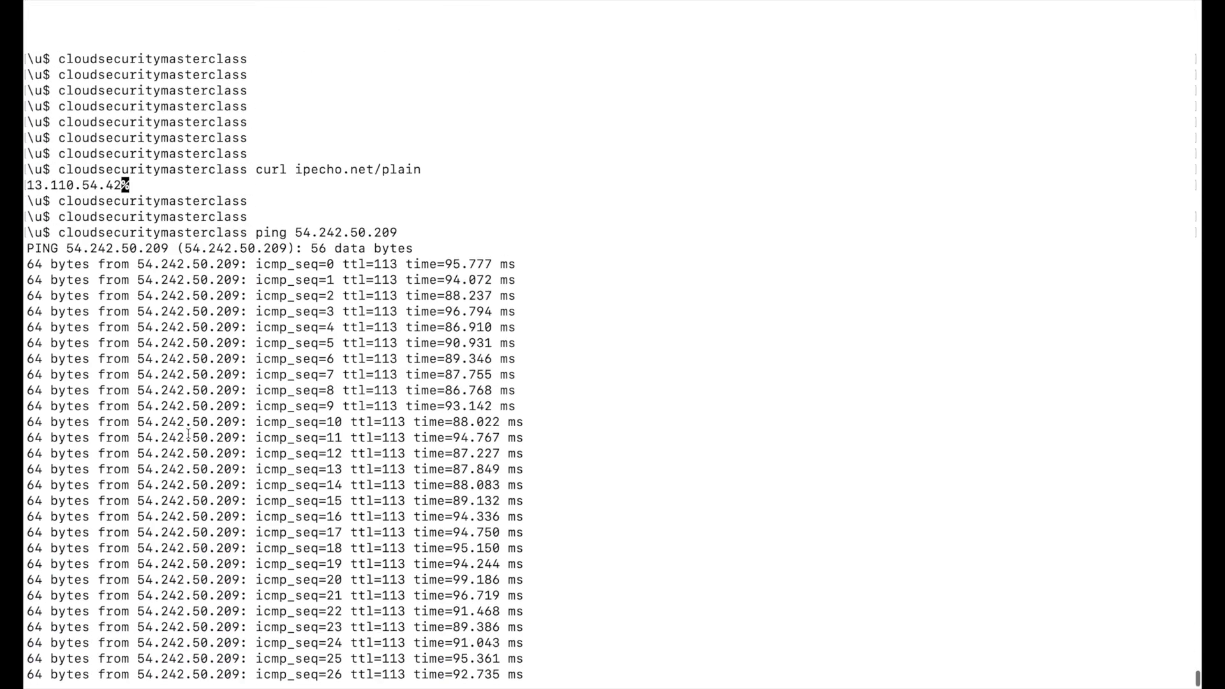
pyautogui.scroll(-6, 274, 473)
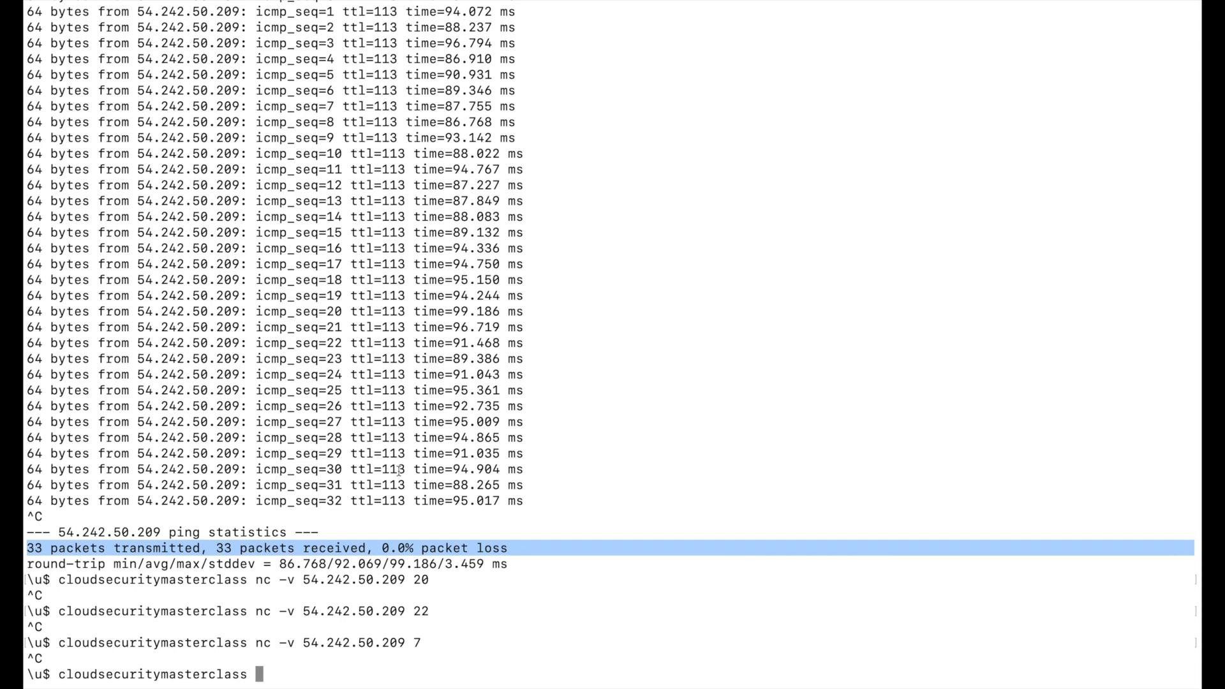
# Step: Return to Logs Insights and check the ACCEPT record's packet source address, protocol, source port and destination port, then collapse it
pyautogui.press('super+Tab')
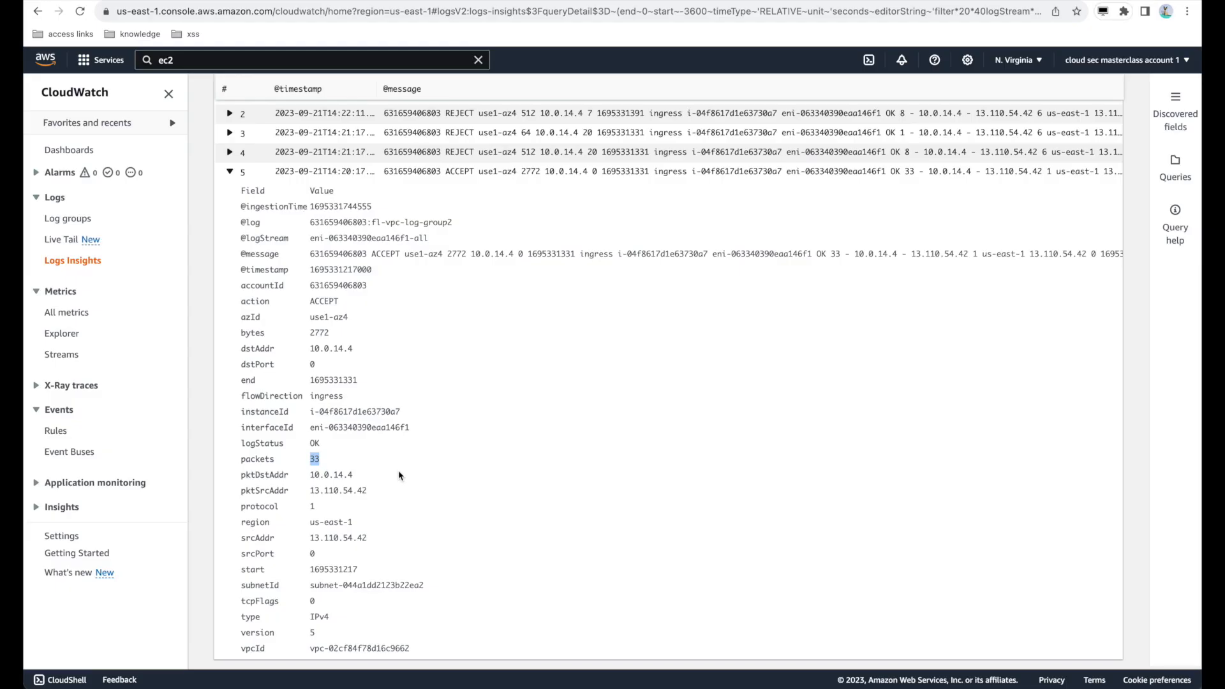
pyautogui.doubleClick(335, 490)
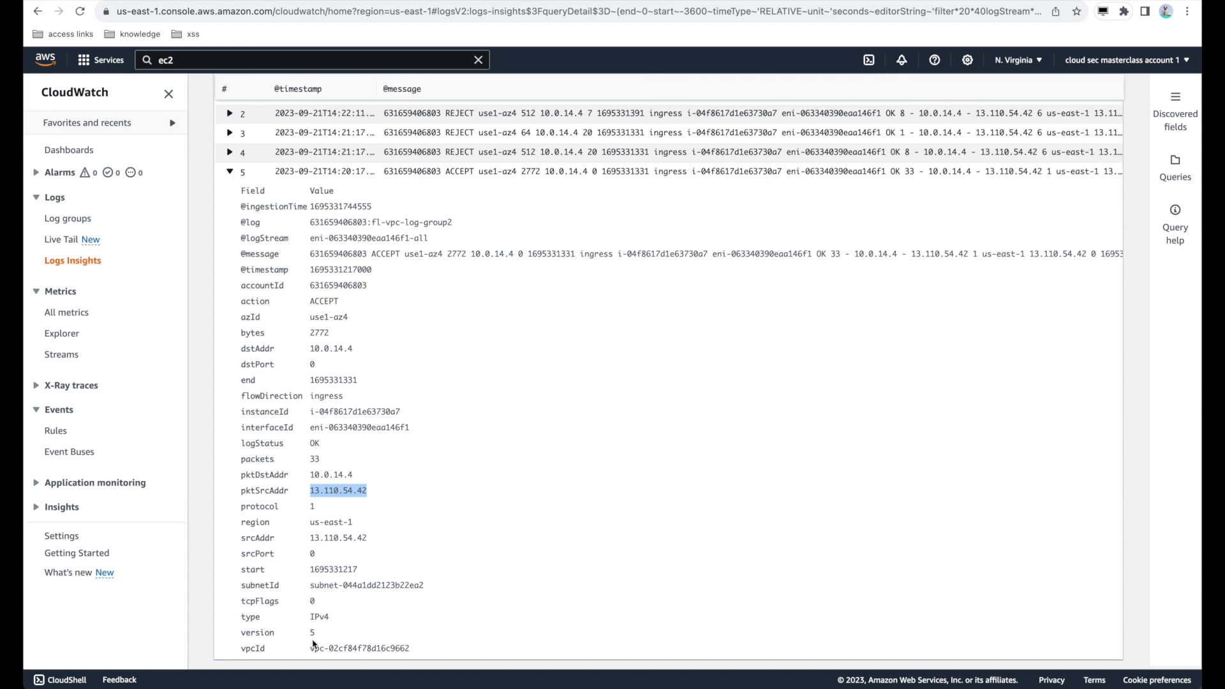
pyautogui.click(320, 507)
pyautogui.click(300, 553)
pyautogui.doubleClick(301, 554)
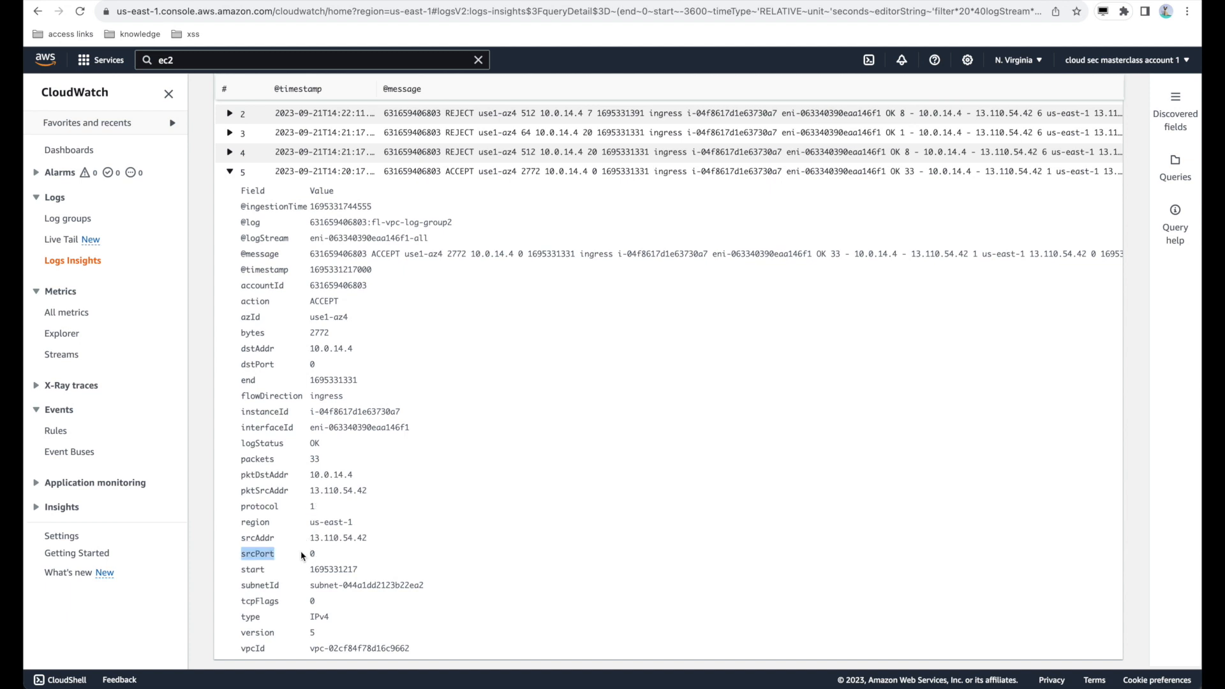
pyautogui.doubleClick(312, 364)
pyautogui.scroll(2, 457, 512)
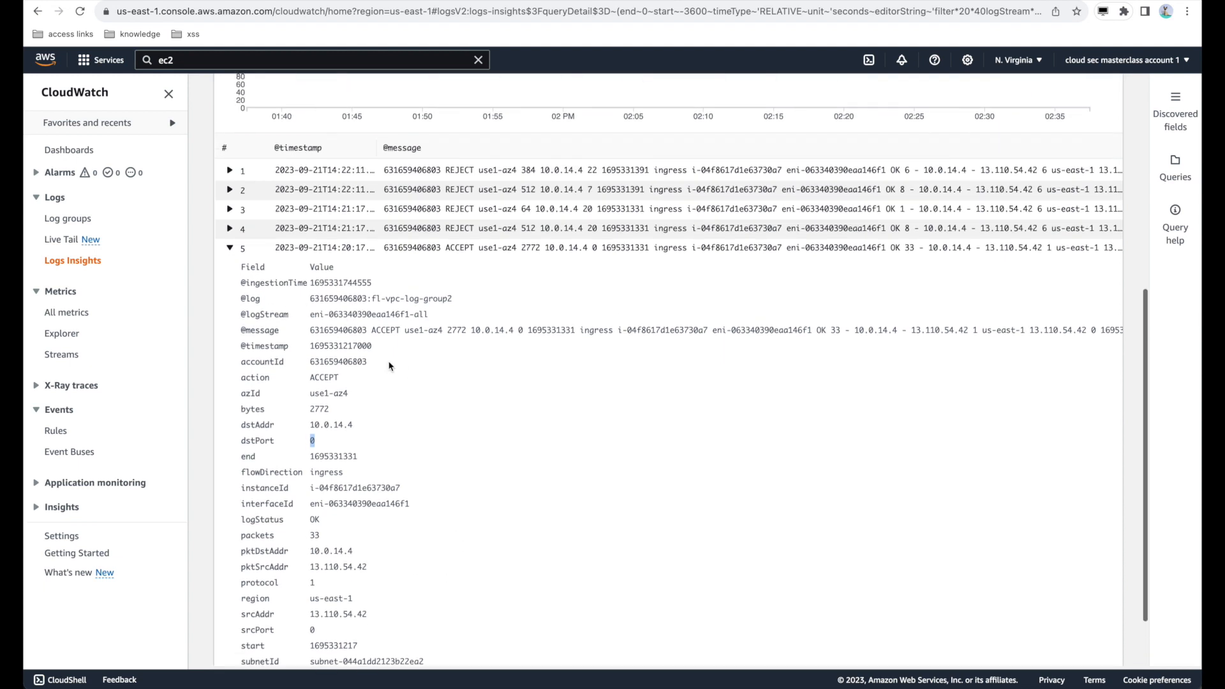
pyautogui.click(229, 249)
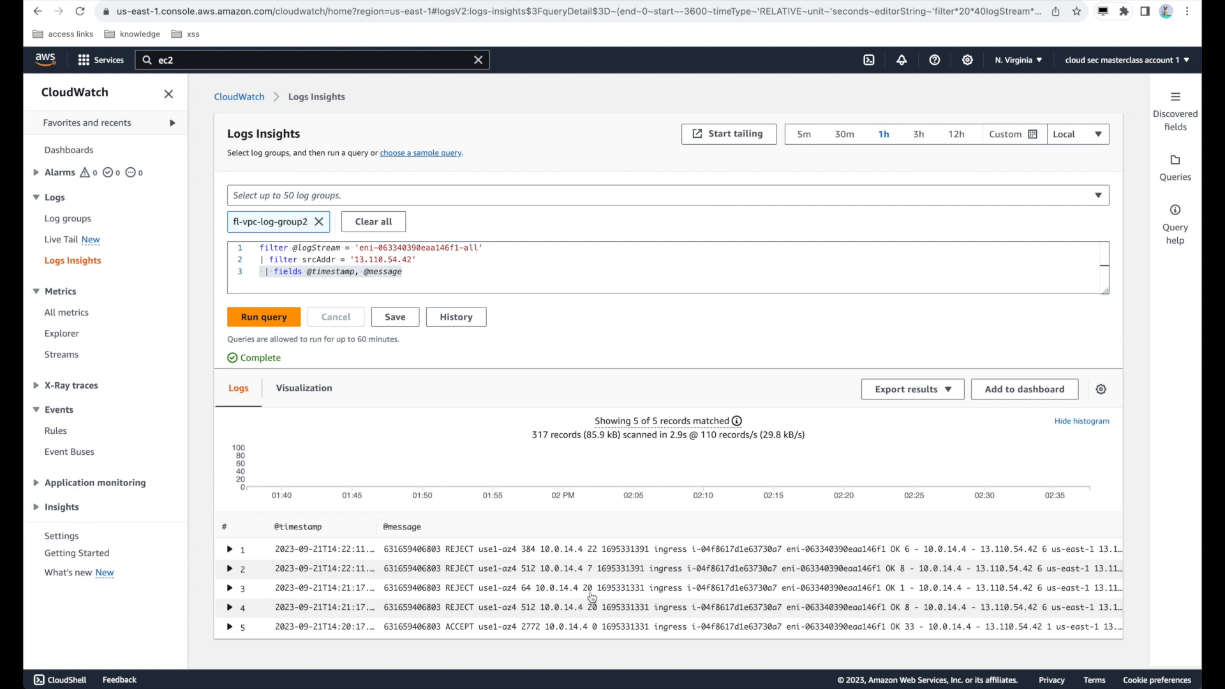
# Step: Expand the REJECT record for port 22, examine its action, packet source address, protocol and destination port, then collapse it
pyautogui.click(597, 552)
pyautogui.scroll(-6, 604, 542)
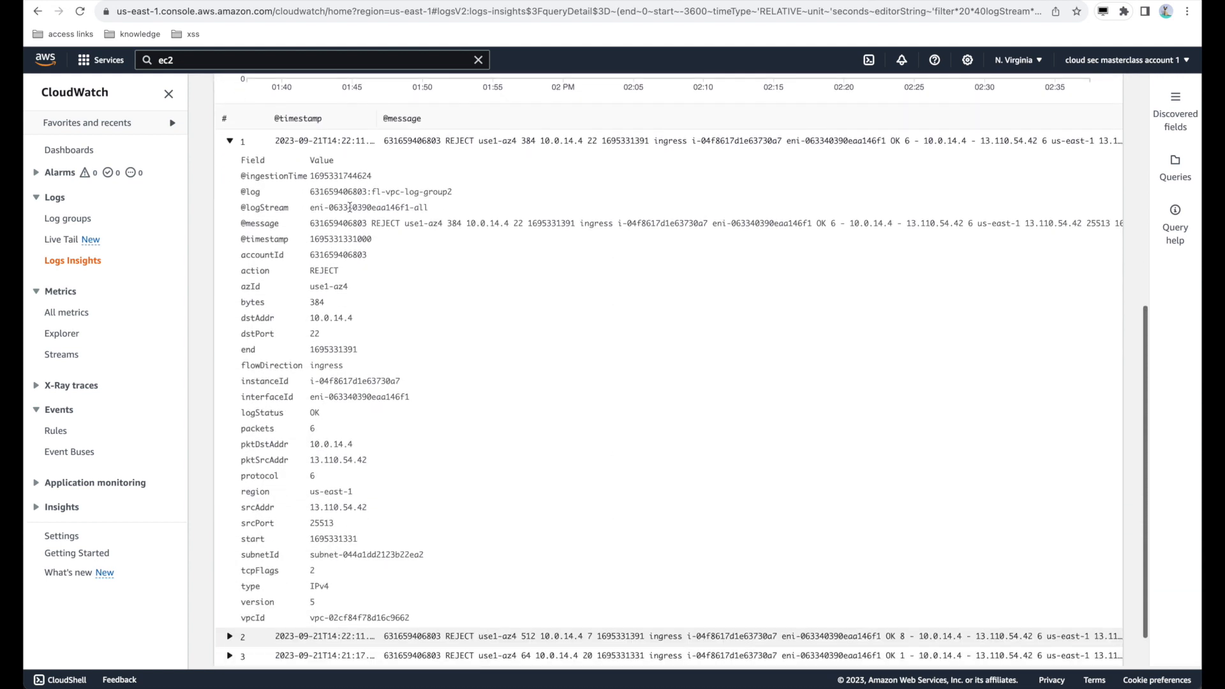
pyautogui.doubleClick(324, 269)
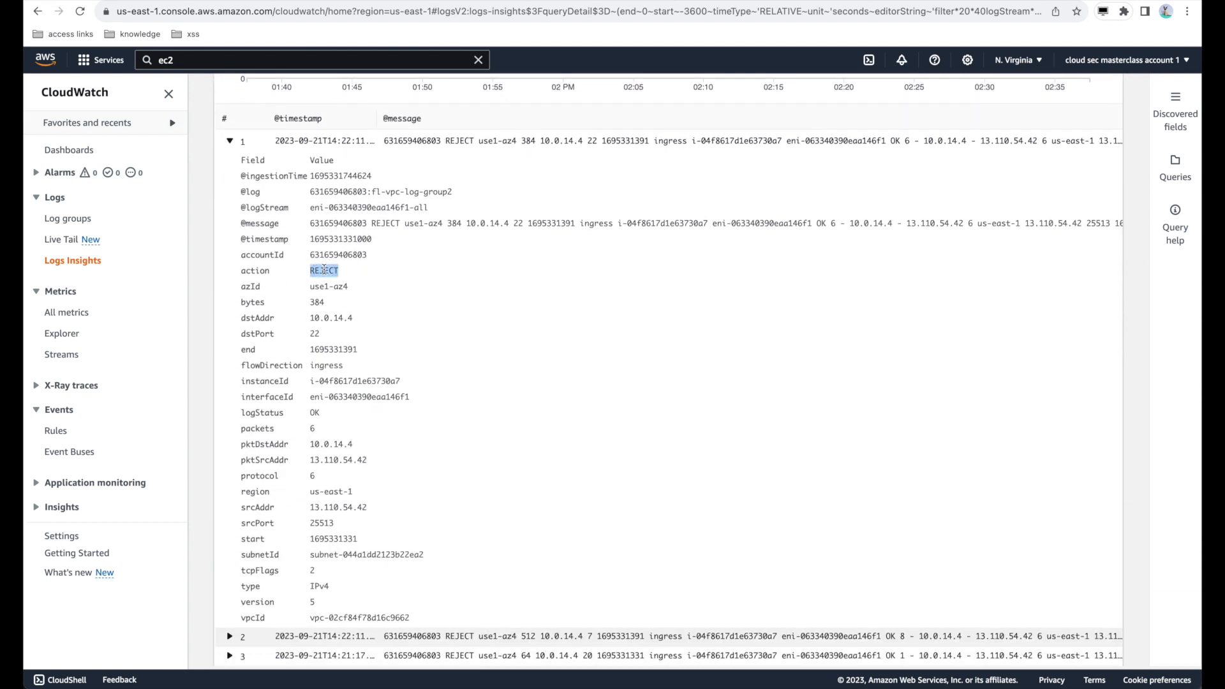
pyautogui.doubleClick(339, 460)
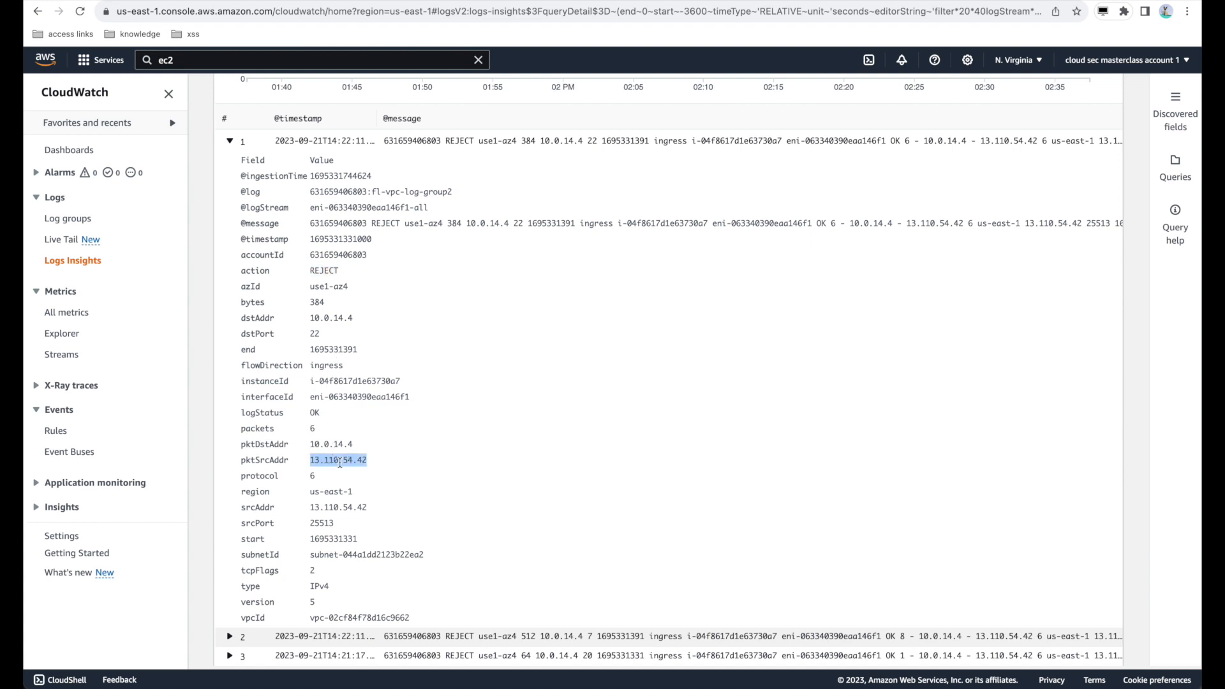
pyautogui.doubleClick(312, 477)
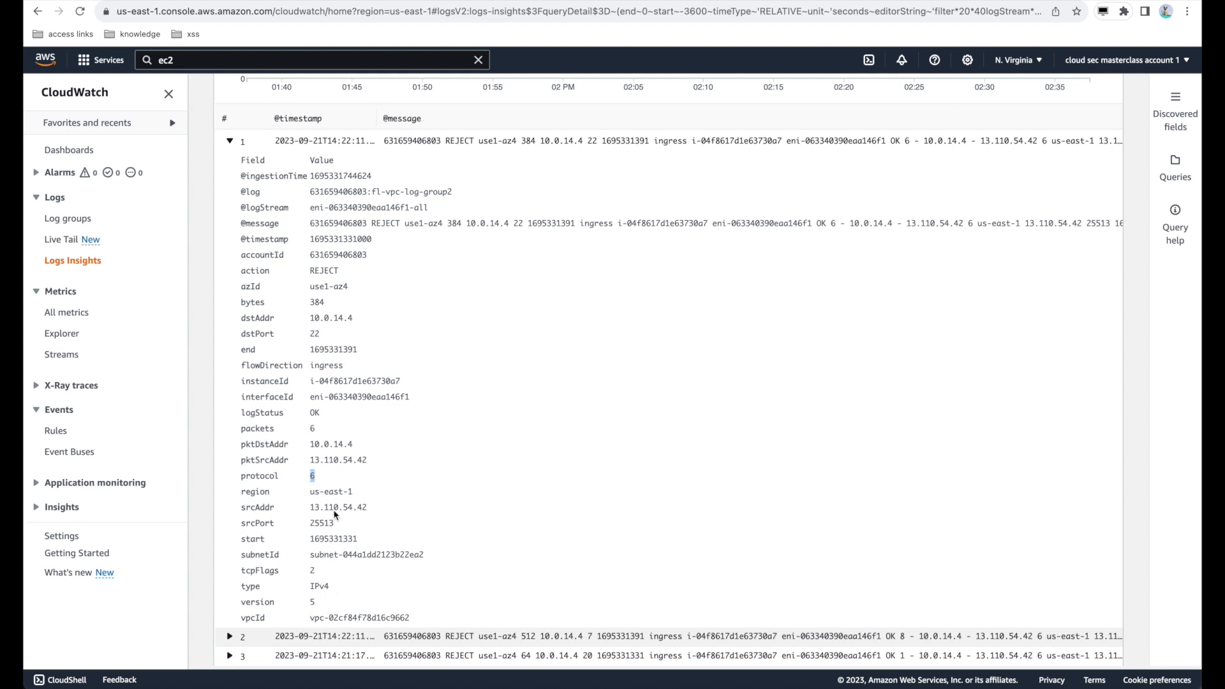
pyautogui.doubleClick(314, 333)
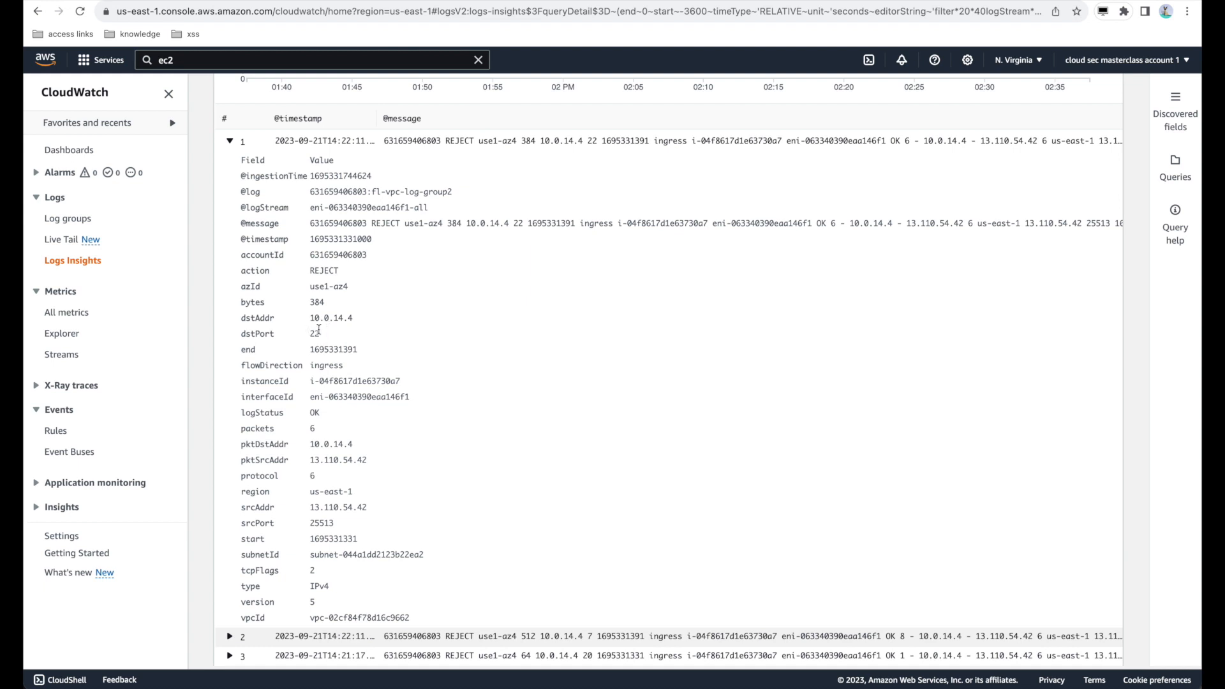
pyautogui.click(324, 273)
pyautogui.scroll(10, 245, 186)
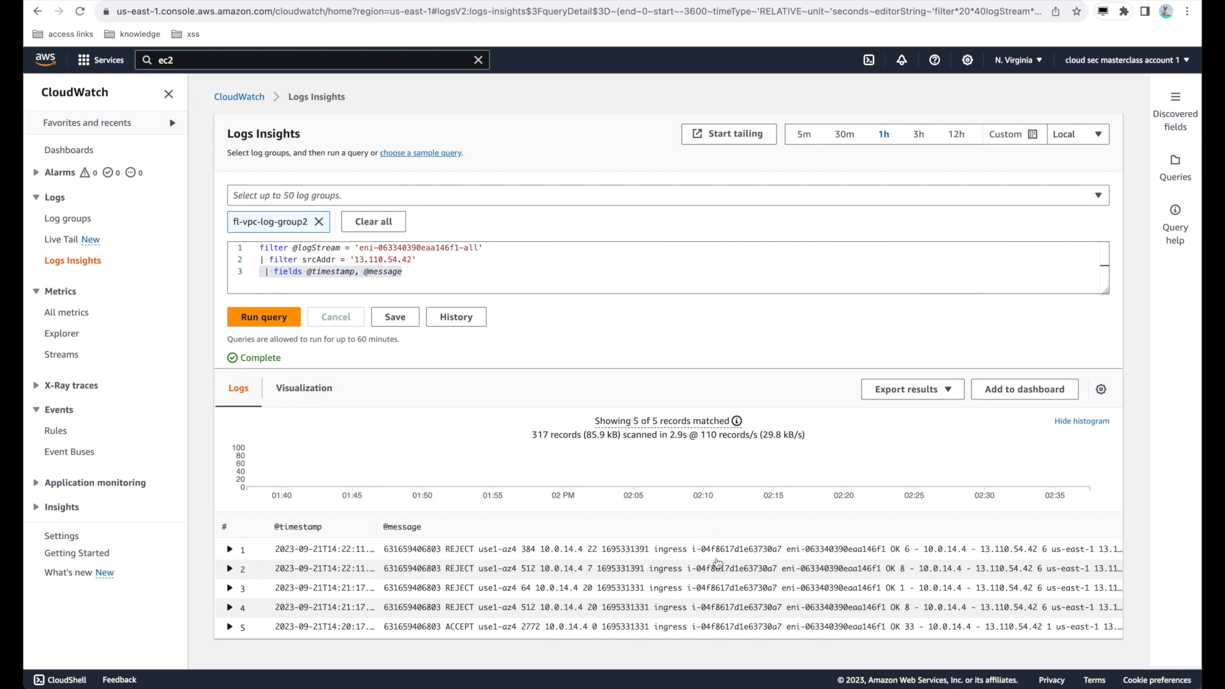
# Step: Expand the REJECT record for port 7, look over its fields and collapse it
pyautogui.click(592, 569)
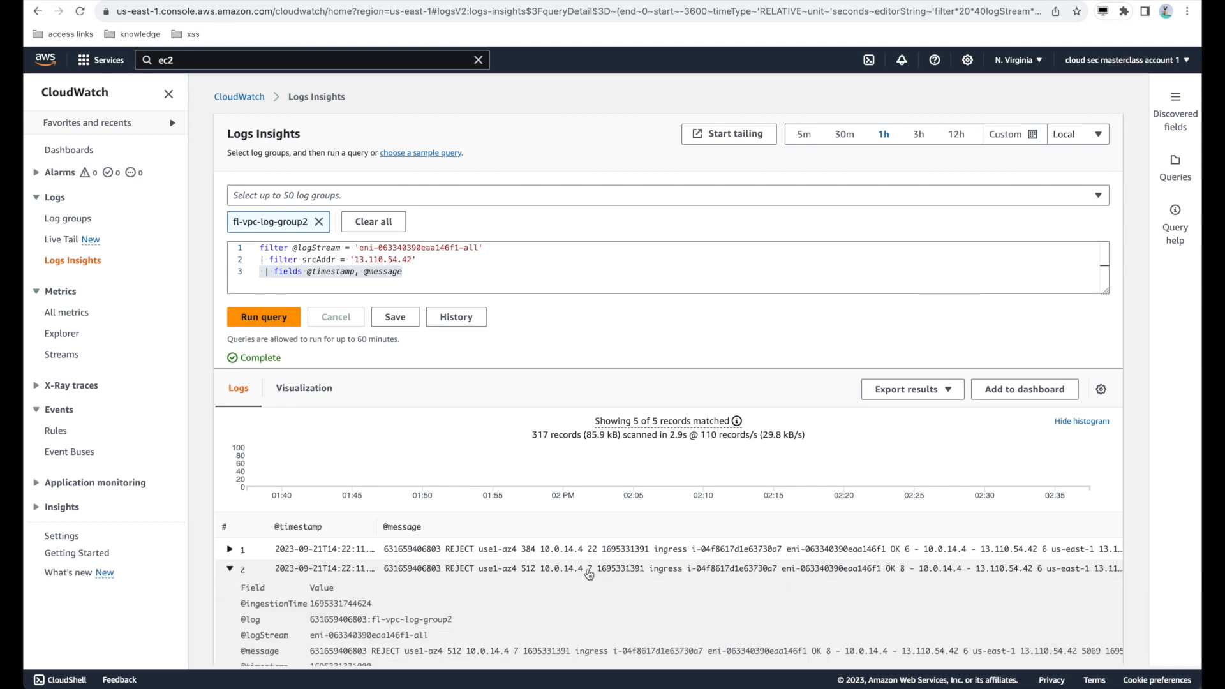
pyautogui.scroll(-2, 587, 571)
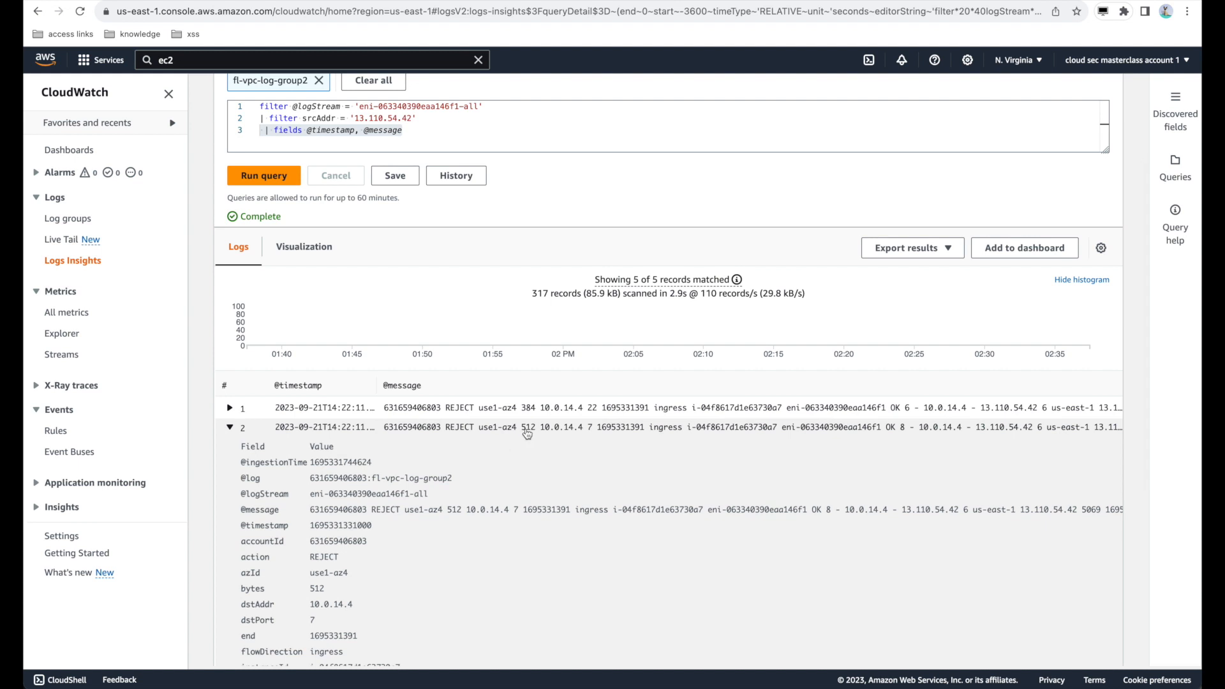
pyautogui.click(527, 433)
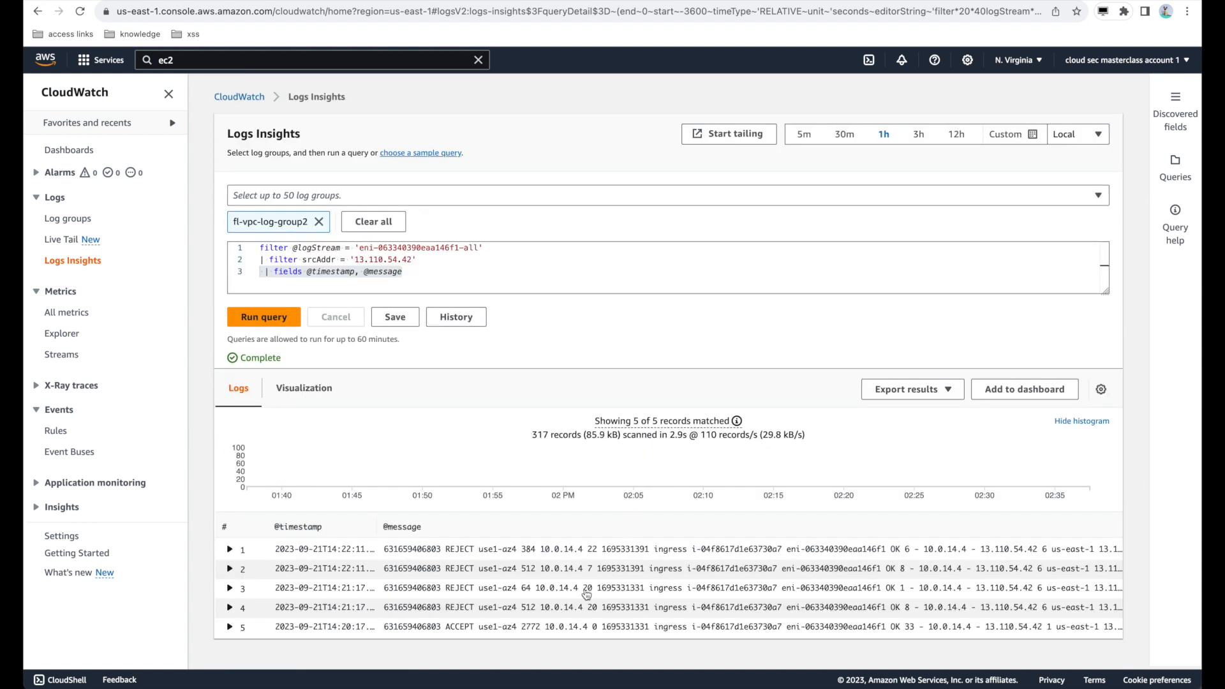